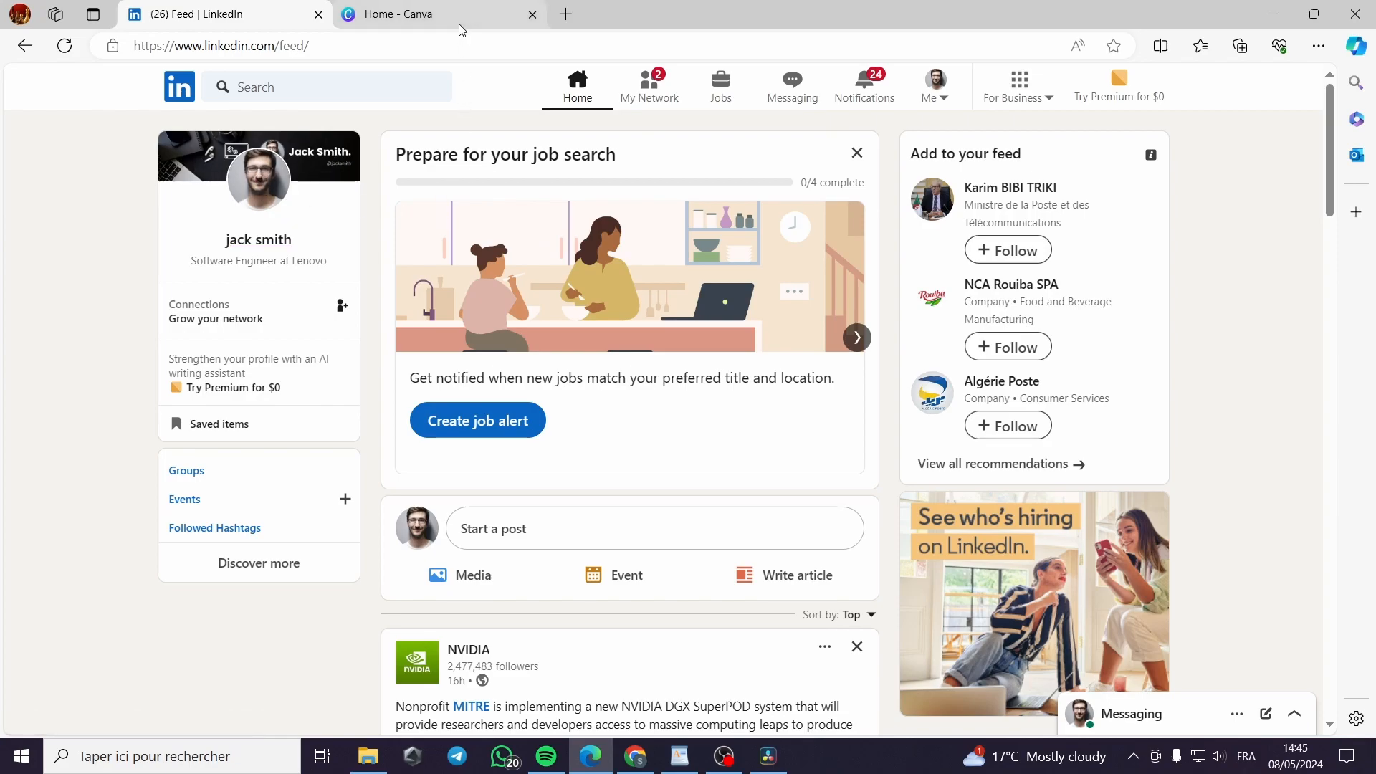
Turn off 'Share profile updates with your network' in Visibility settings, then return to the home feed
left_click(932, 105)
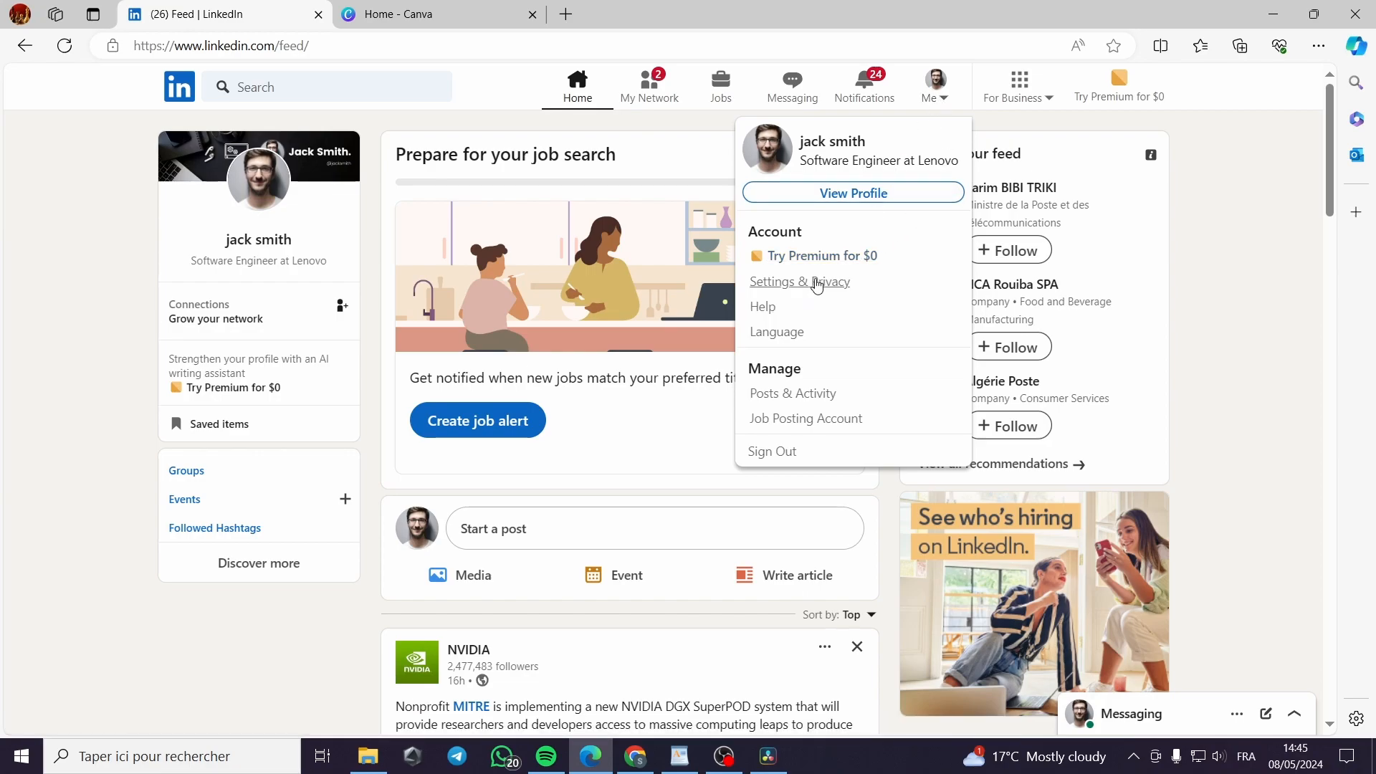
left_click(782, 289)
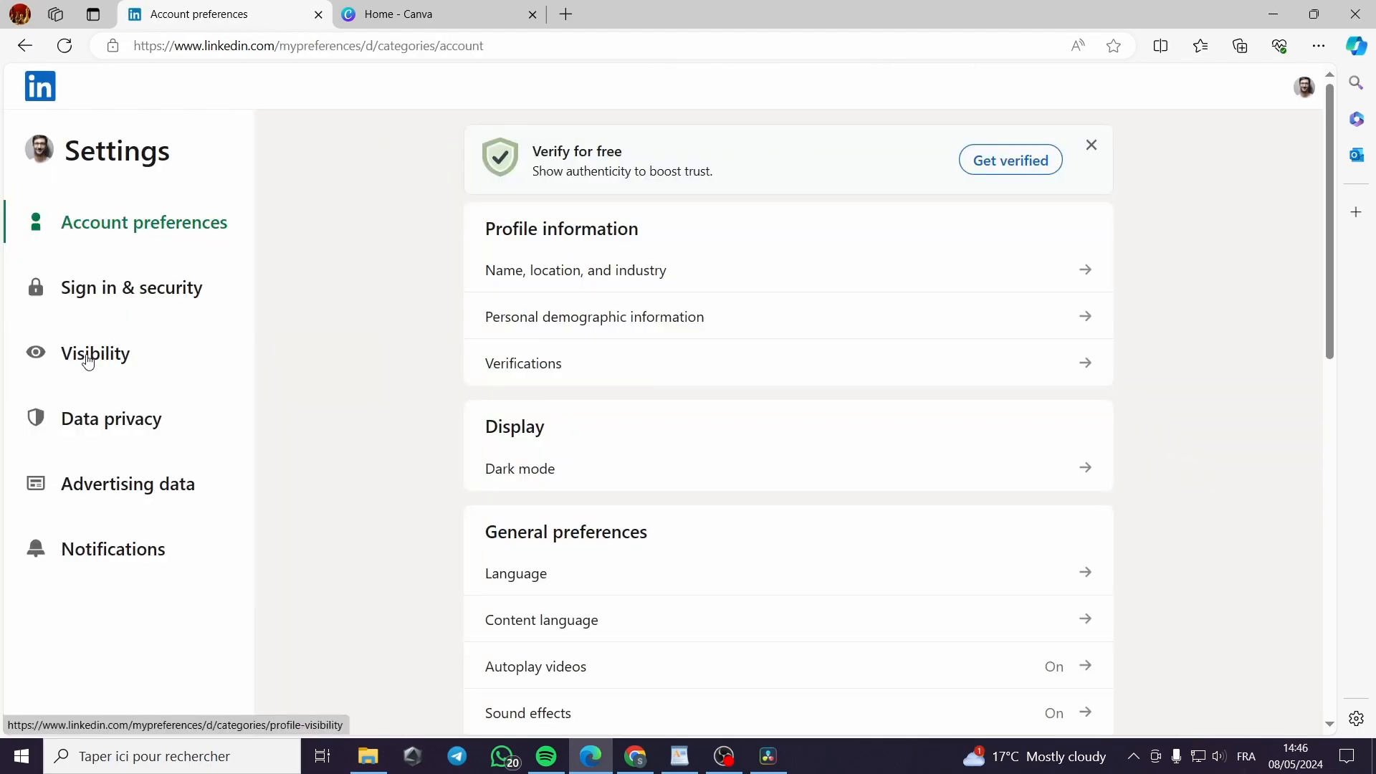
left_click(88, 362)
scroll(830, 338, "down", 5)
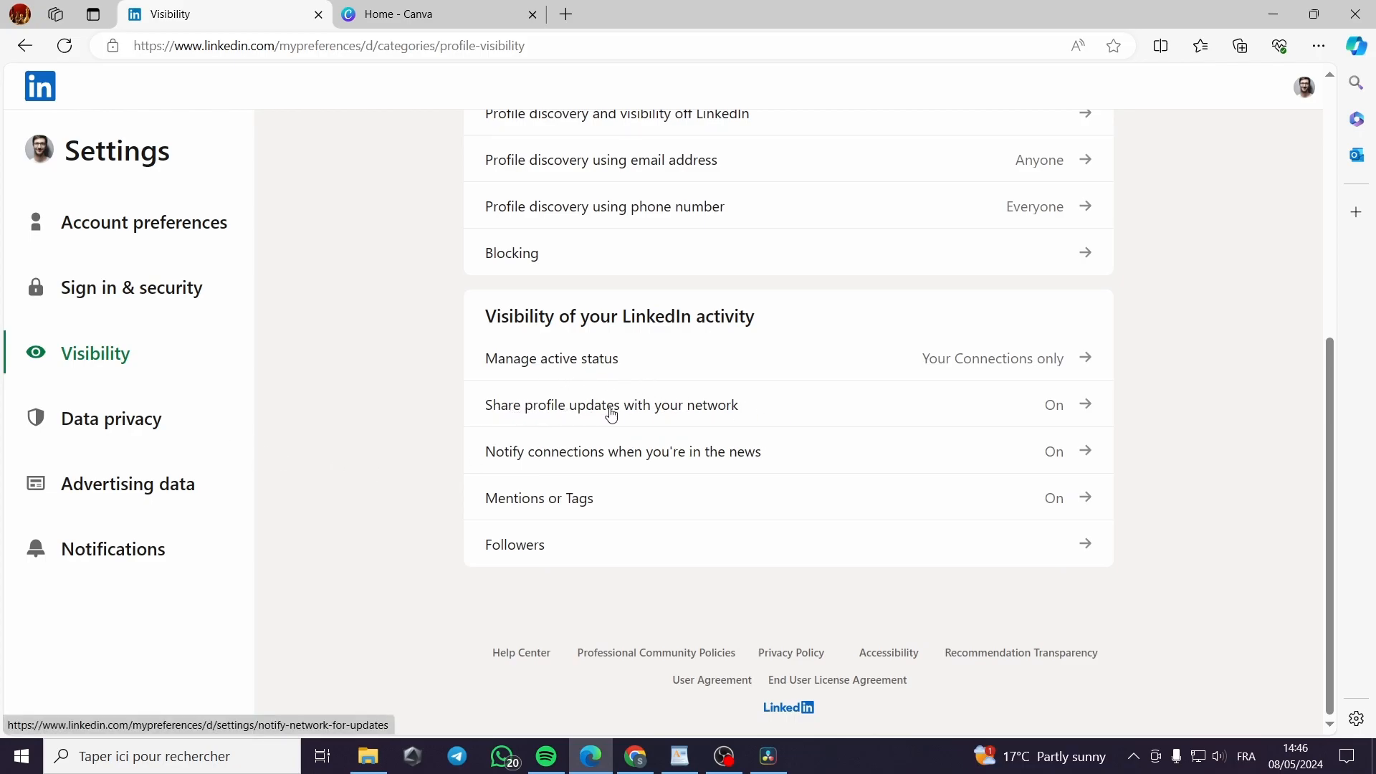
left_click(637, 408)
left_click(1079, 281)
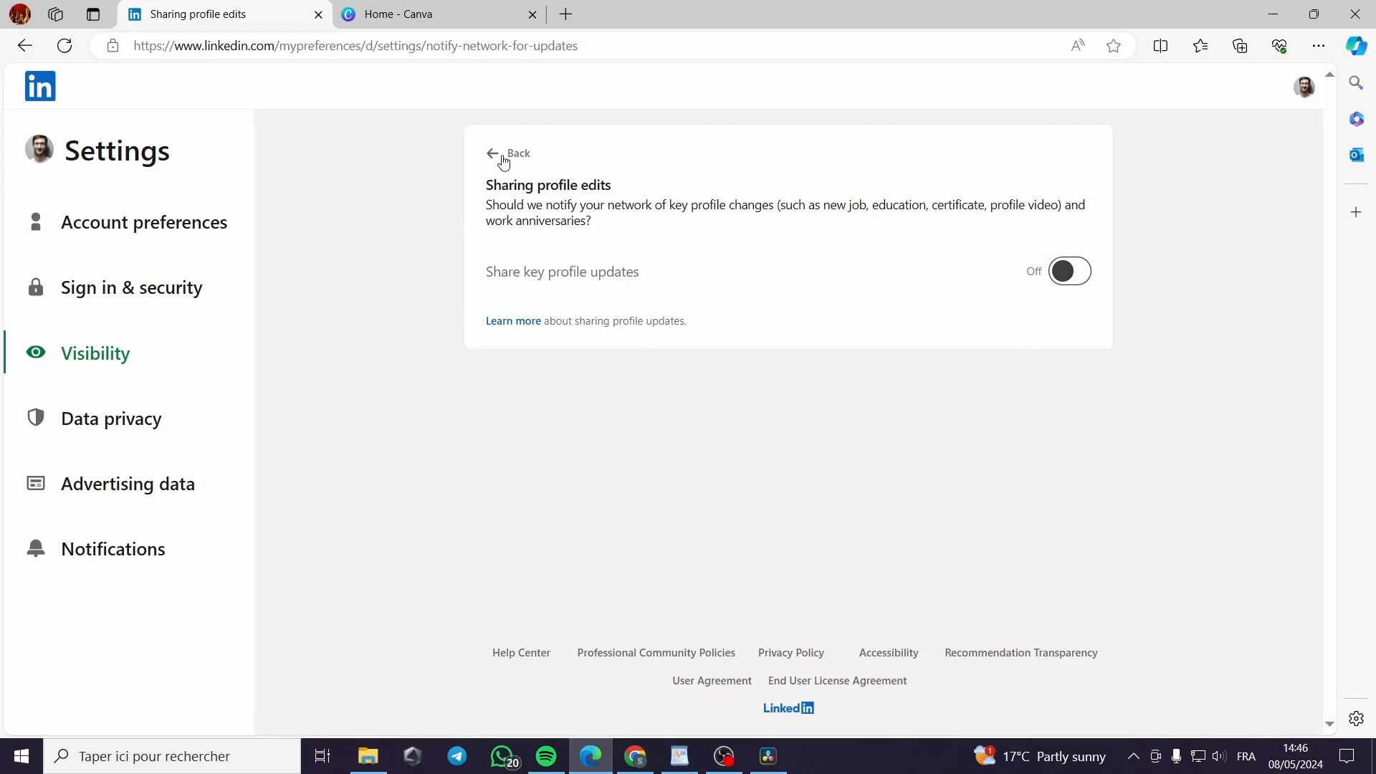
left_click(504, 160)
scroll(430, 347, "up", 6)
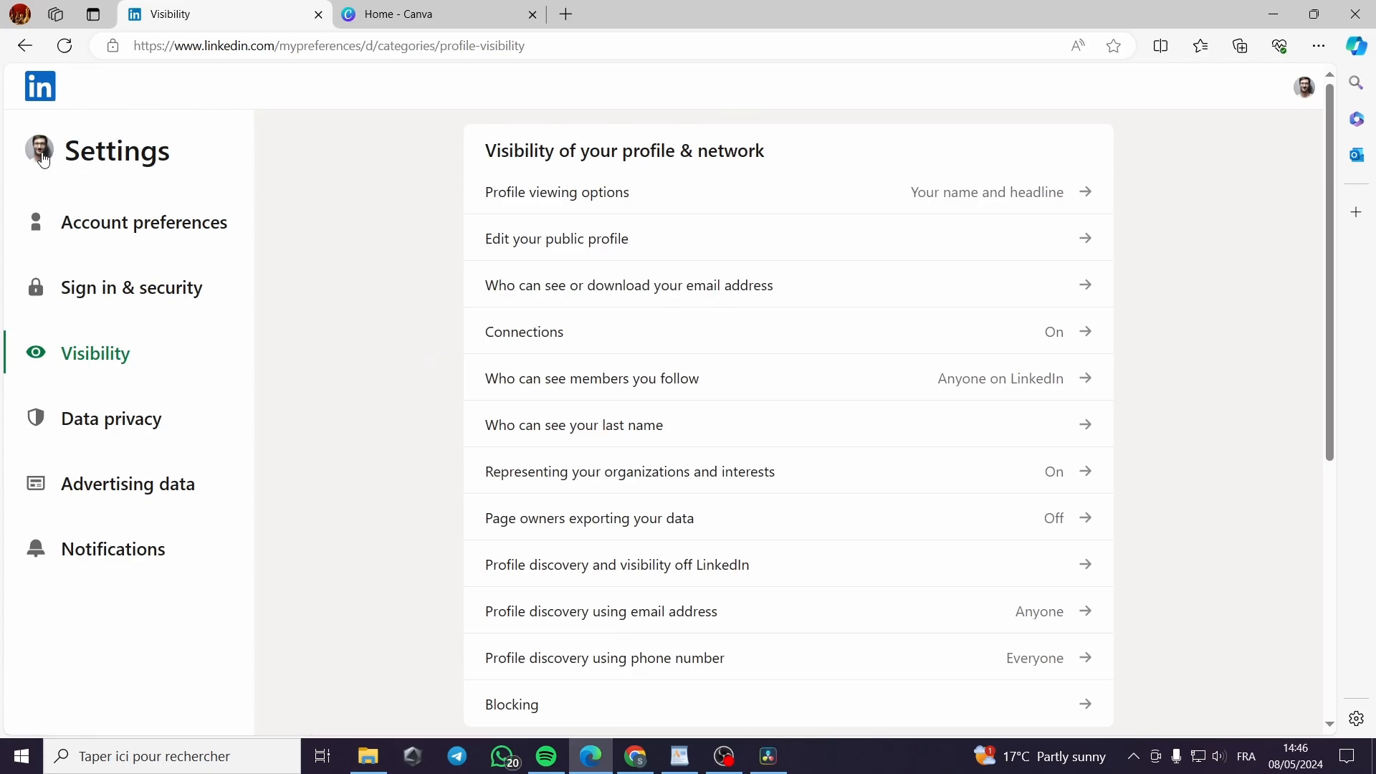
left_click(41, 86)
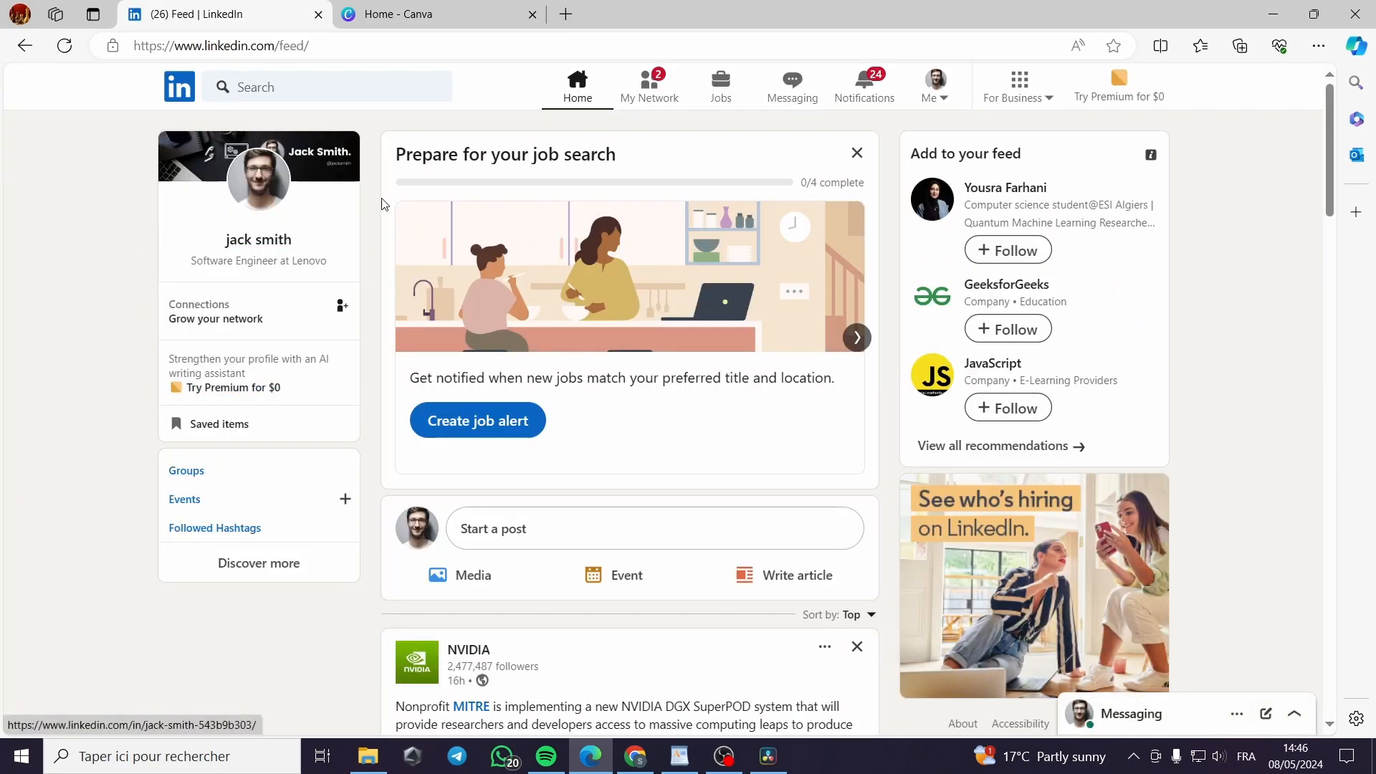
View your own LinkedIn profile and its banner, then switch to the Canva tab
left_click(934, 98)
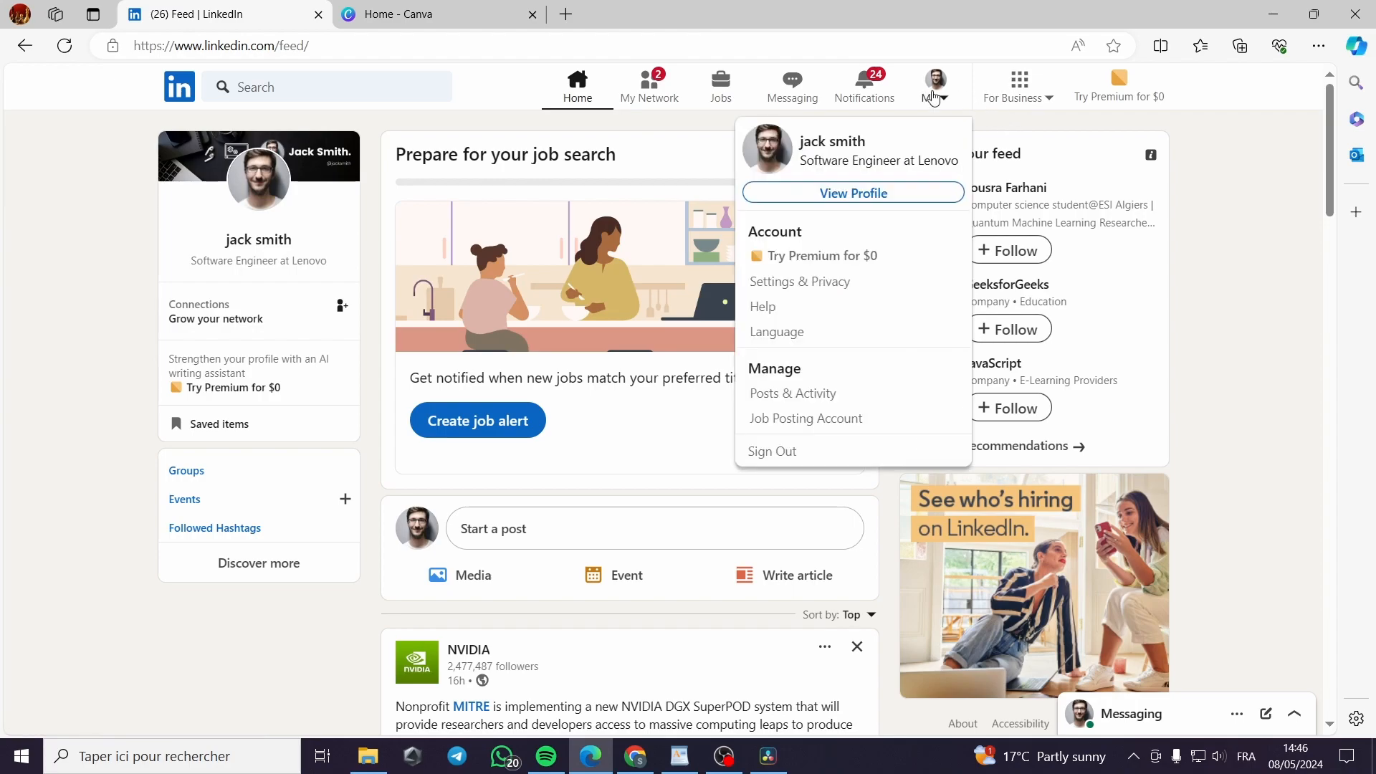
left_click(881, 192)
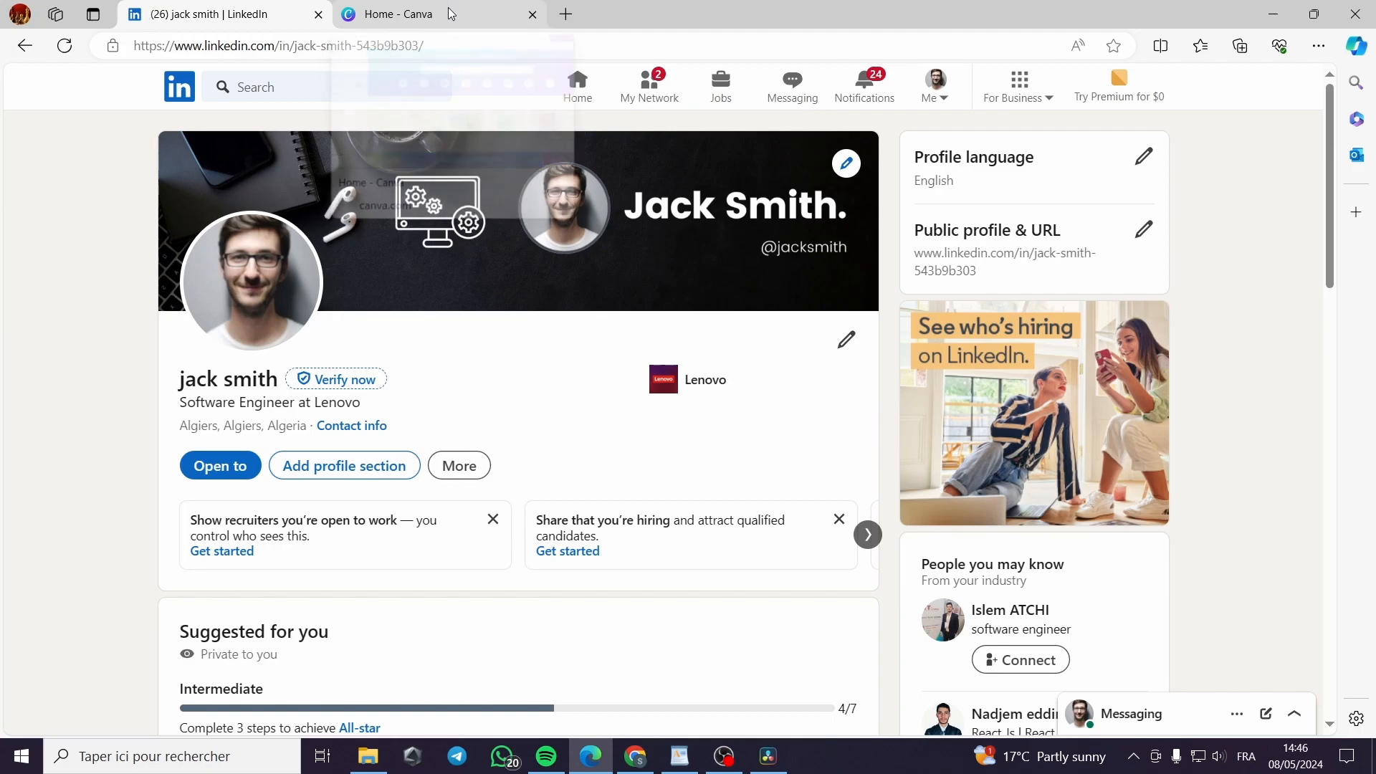
left_click(487, 14)
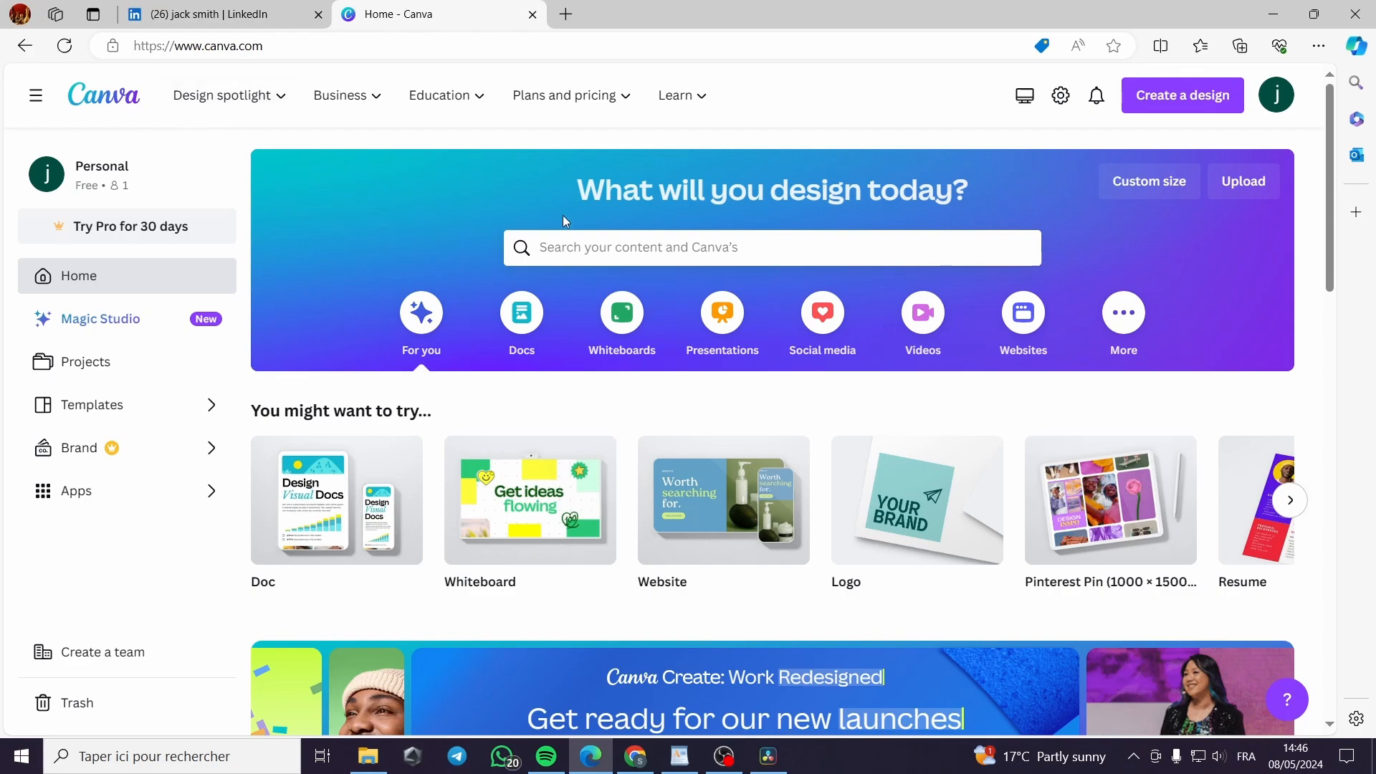
Search Canva for 'linkedin' and pick the 'linkedin banner' suggestion
left_click(649, 251)
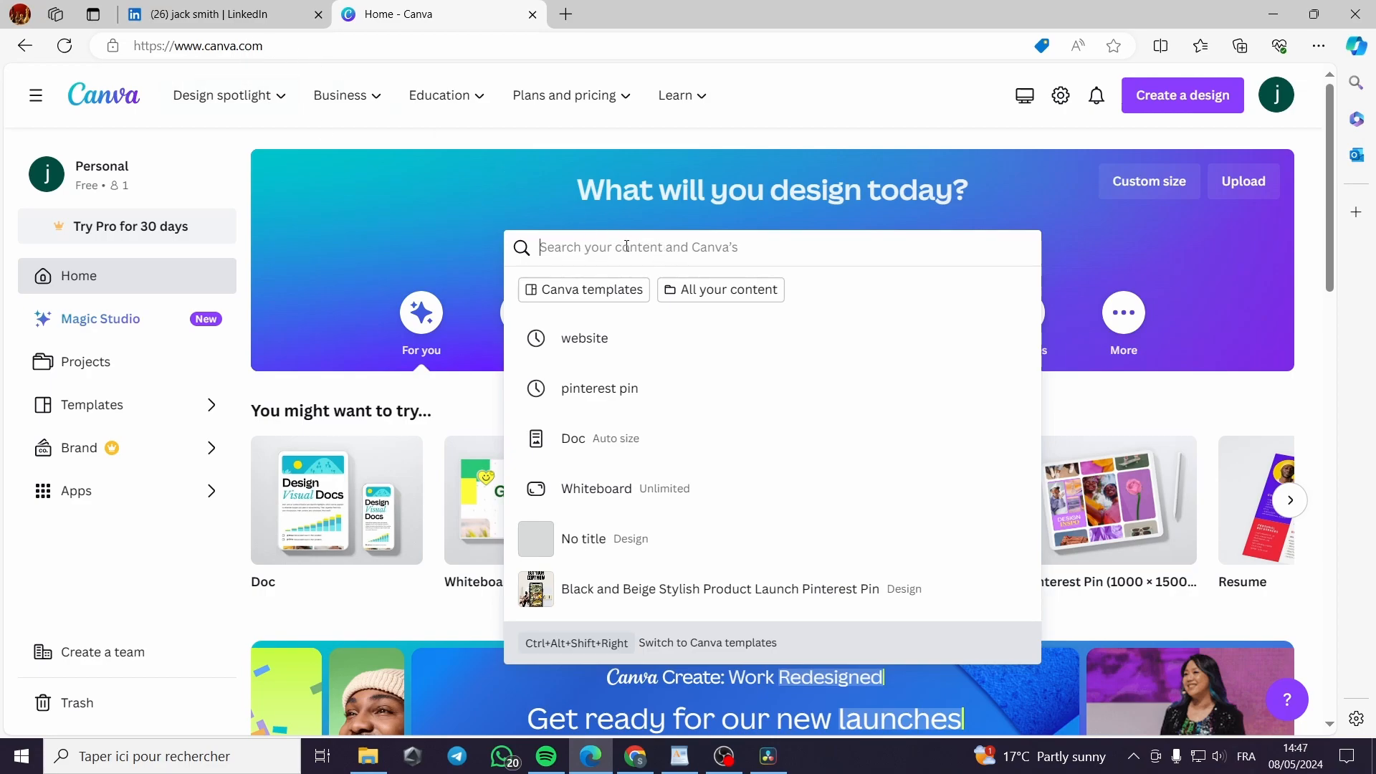
type("l")
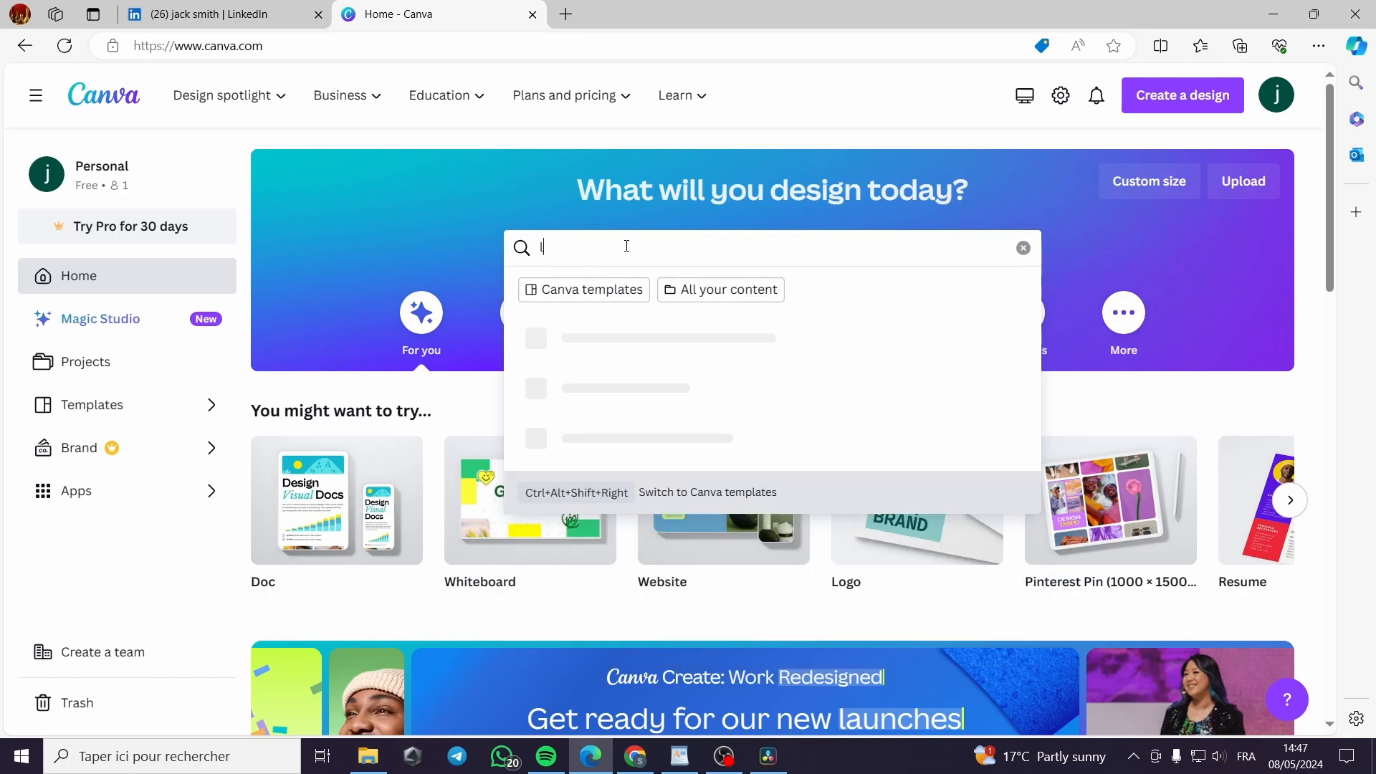
type("inkedin")
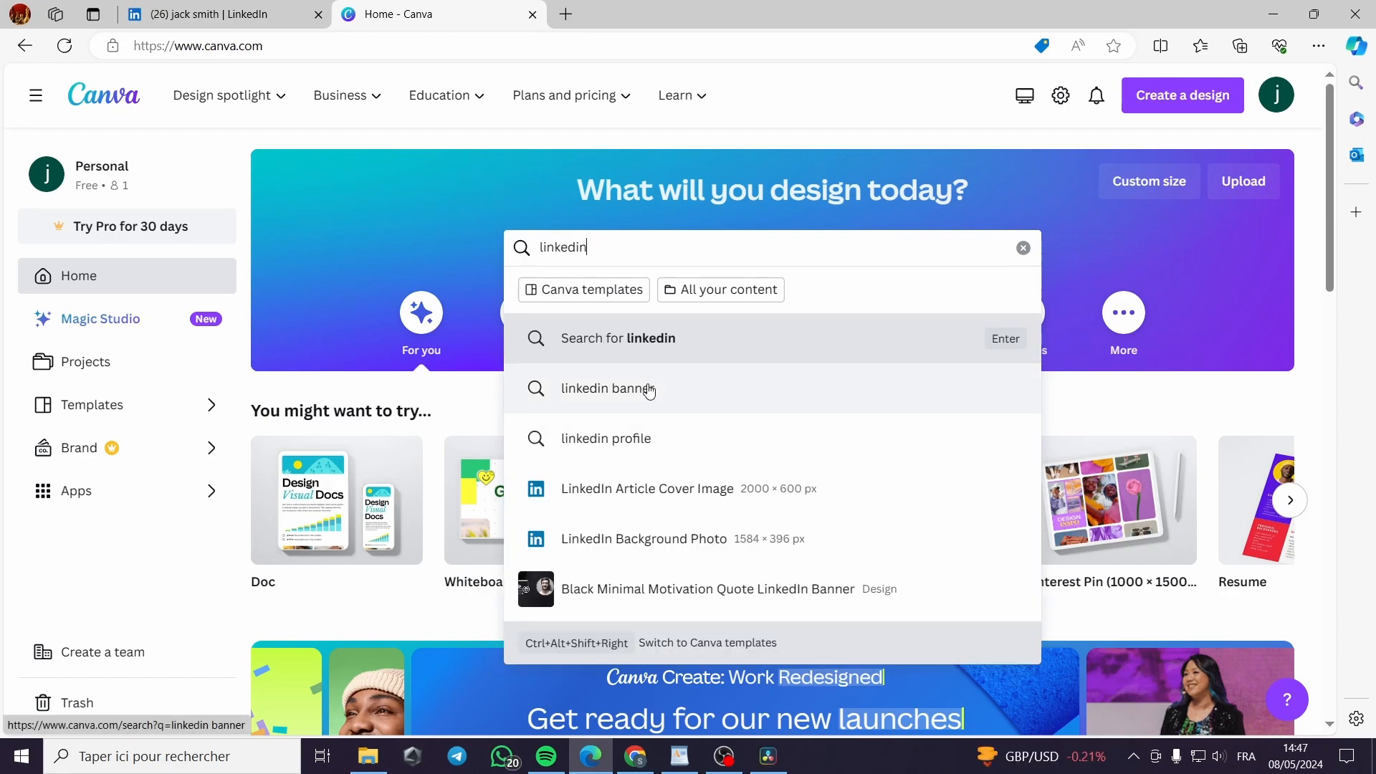
left_click(650, 391)
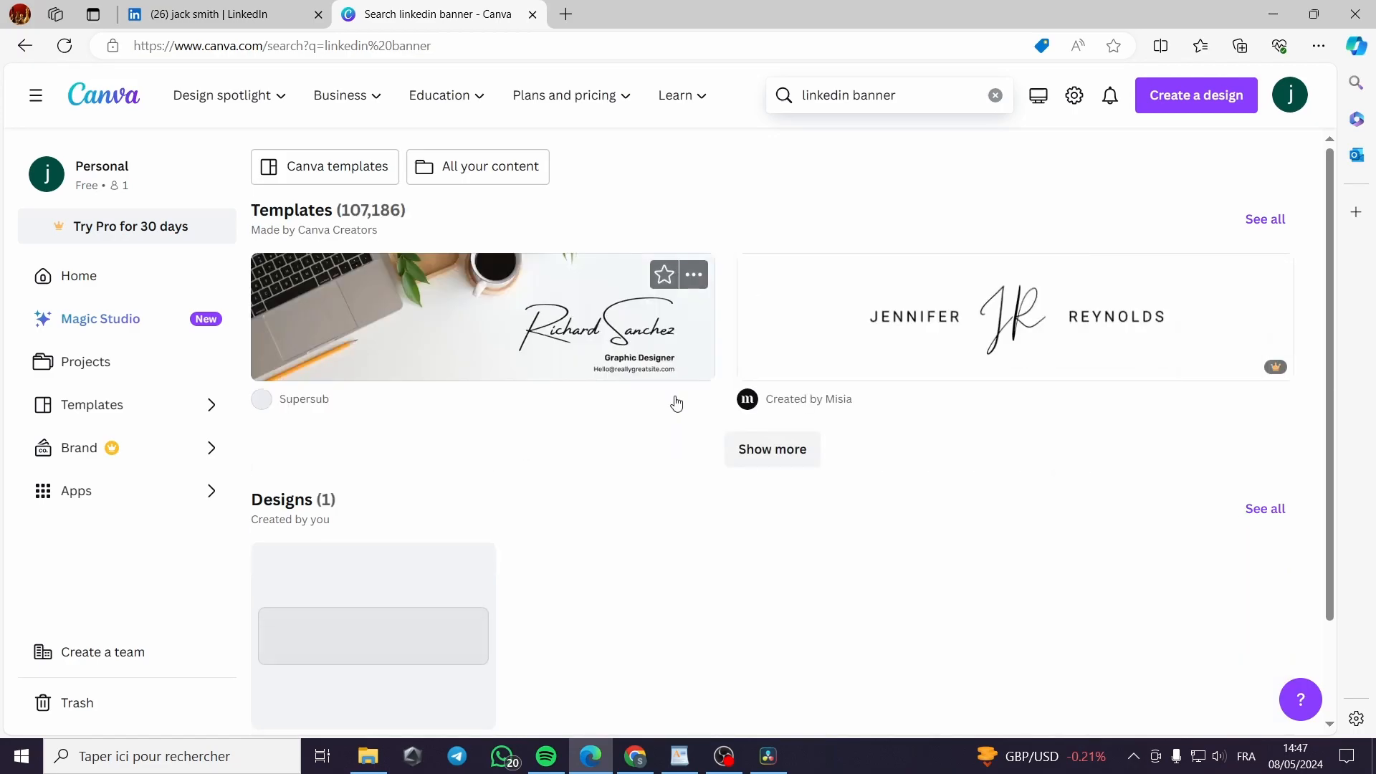
Glance at the current LinkedIn banner, then open the full list of LinkedIn banner templates
left_click(159, 14)
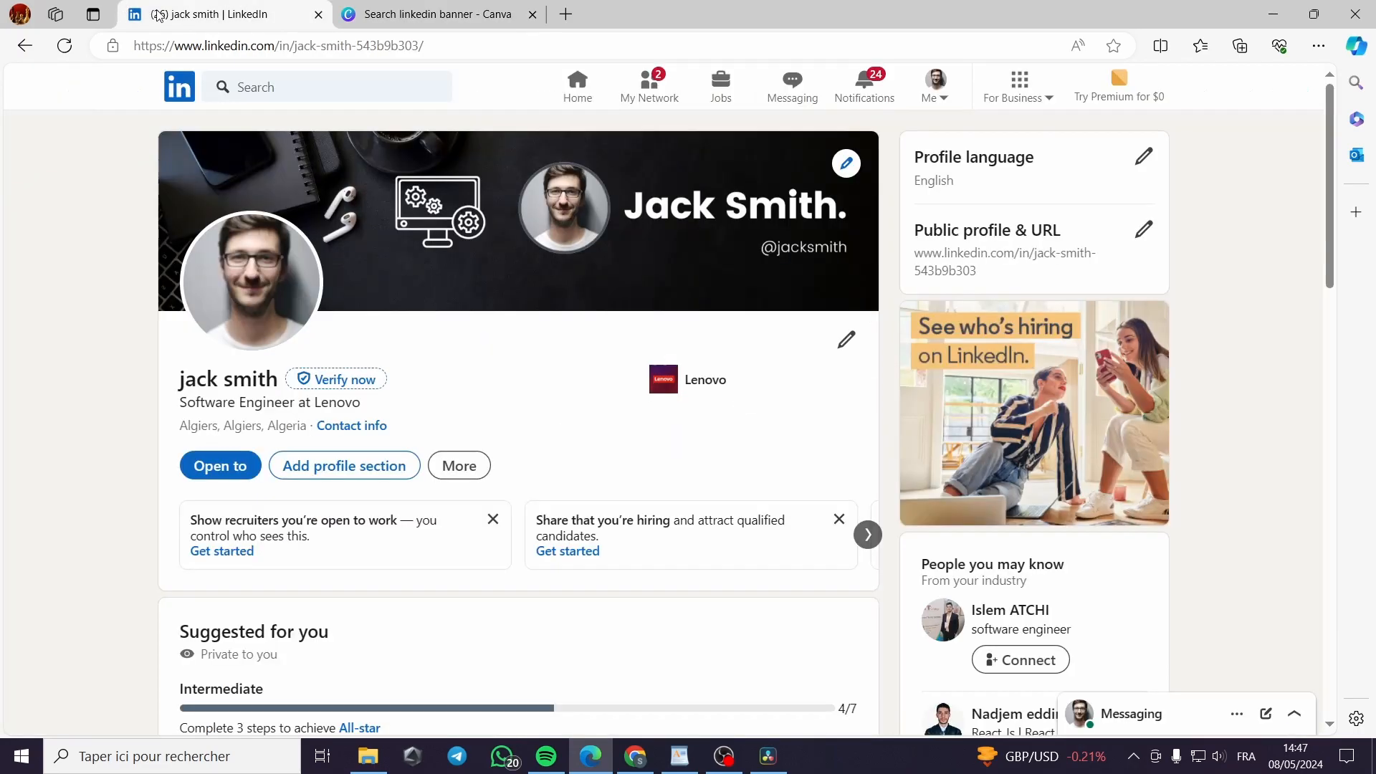
left_click(445, 21)
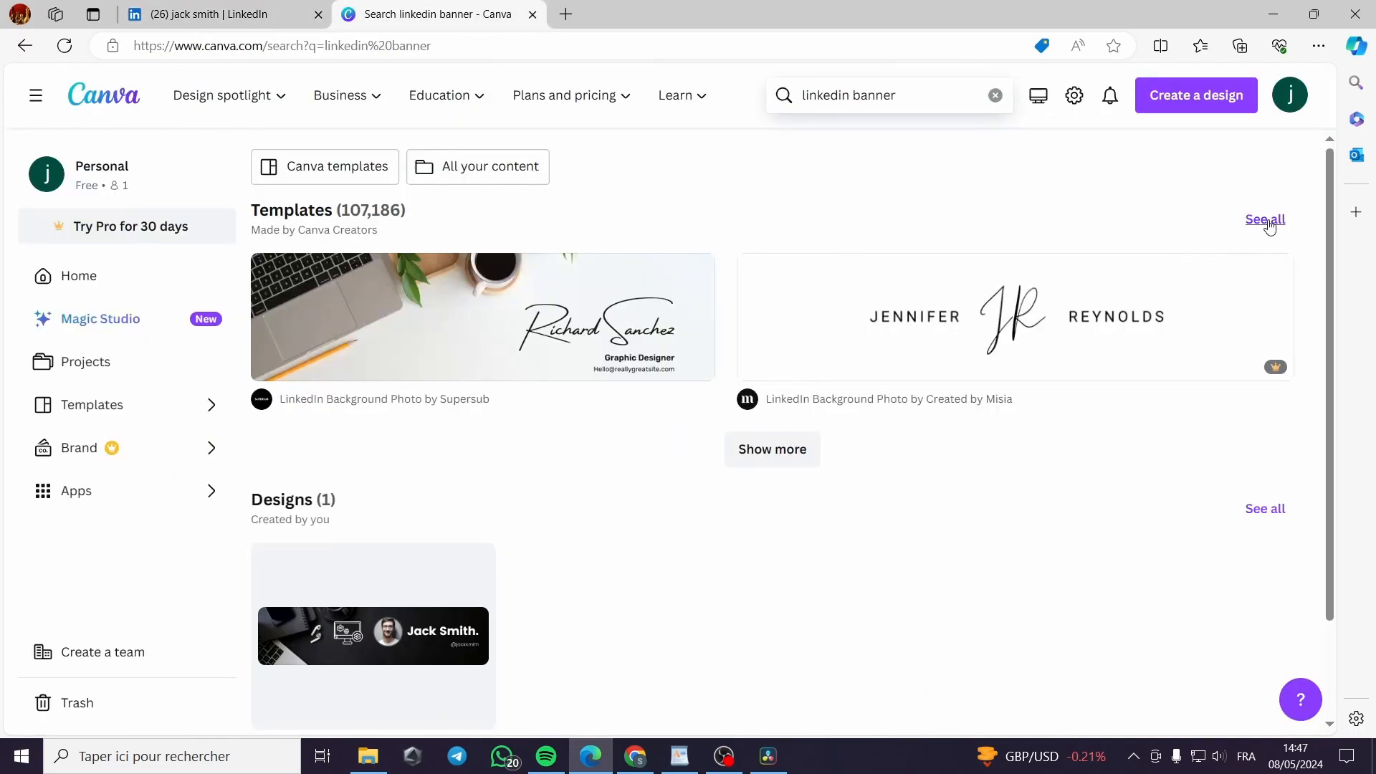
left_click(1265, 220)
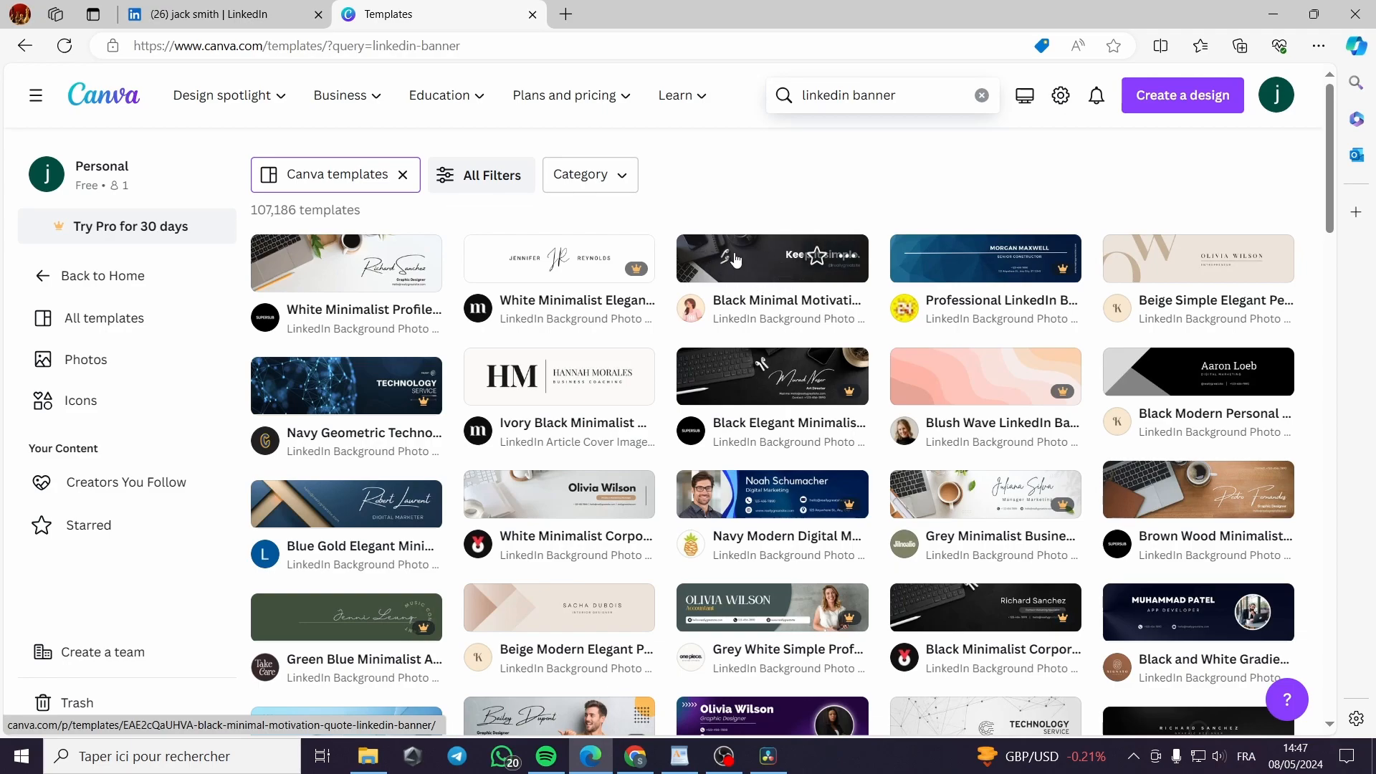
Compare the current LinkedIn banner with the template gallery and scroll through the designs
left_click(193, 16)
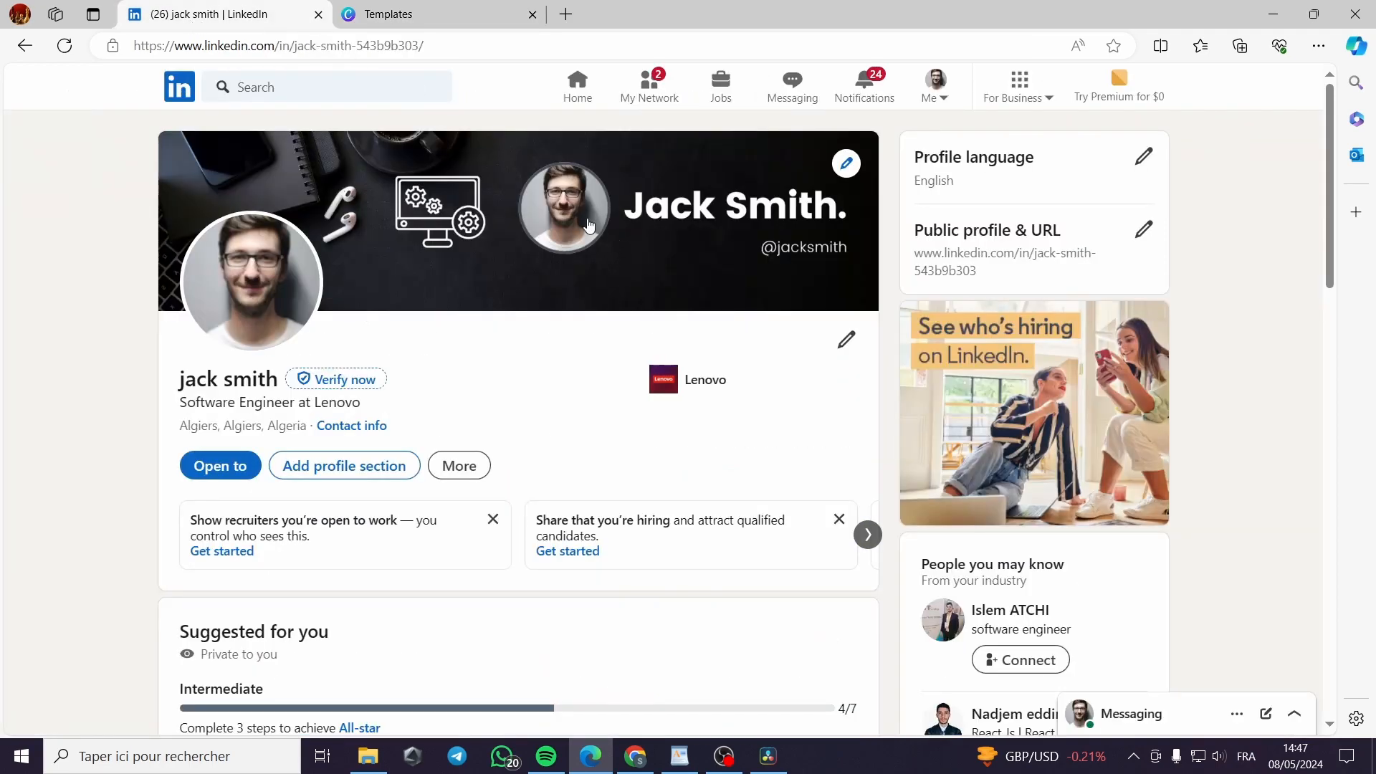
left_click(409, 6)
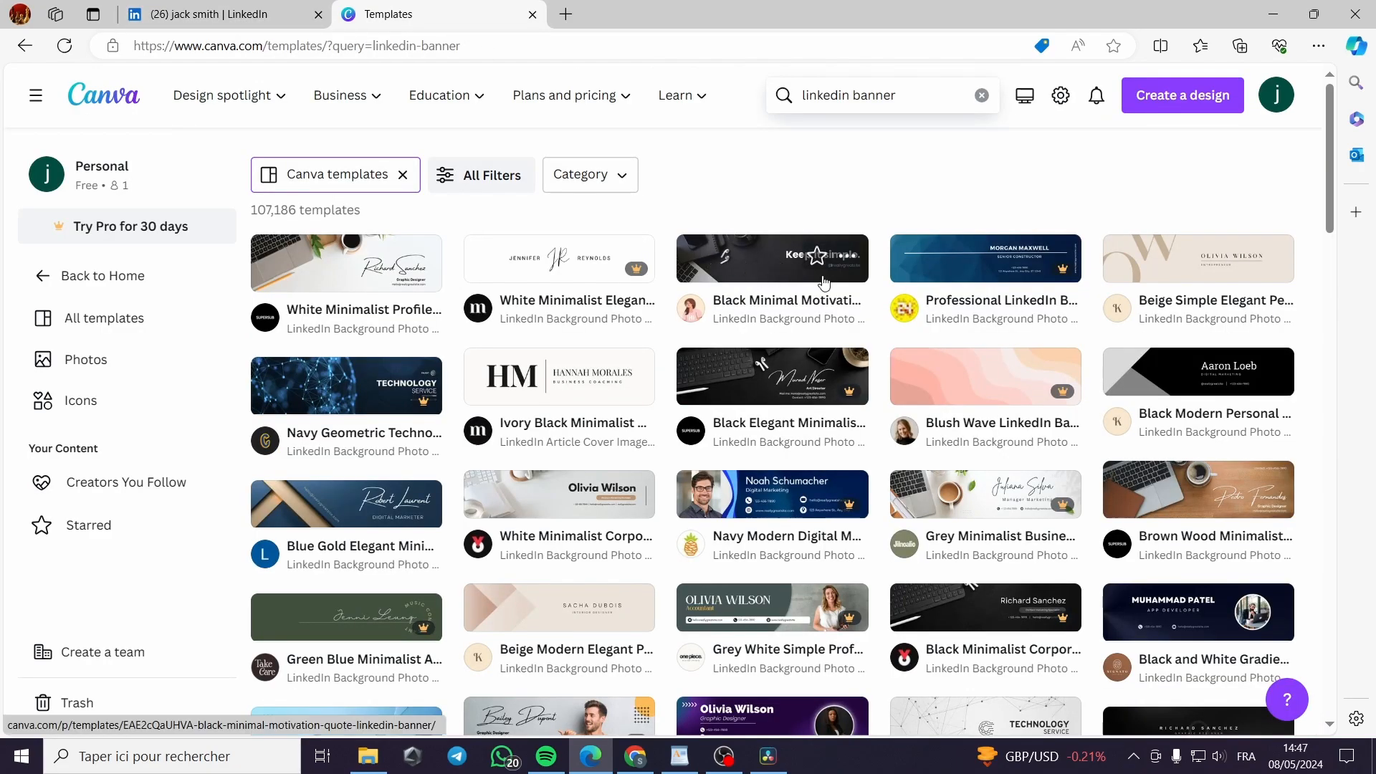
left_click(262, 24)
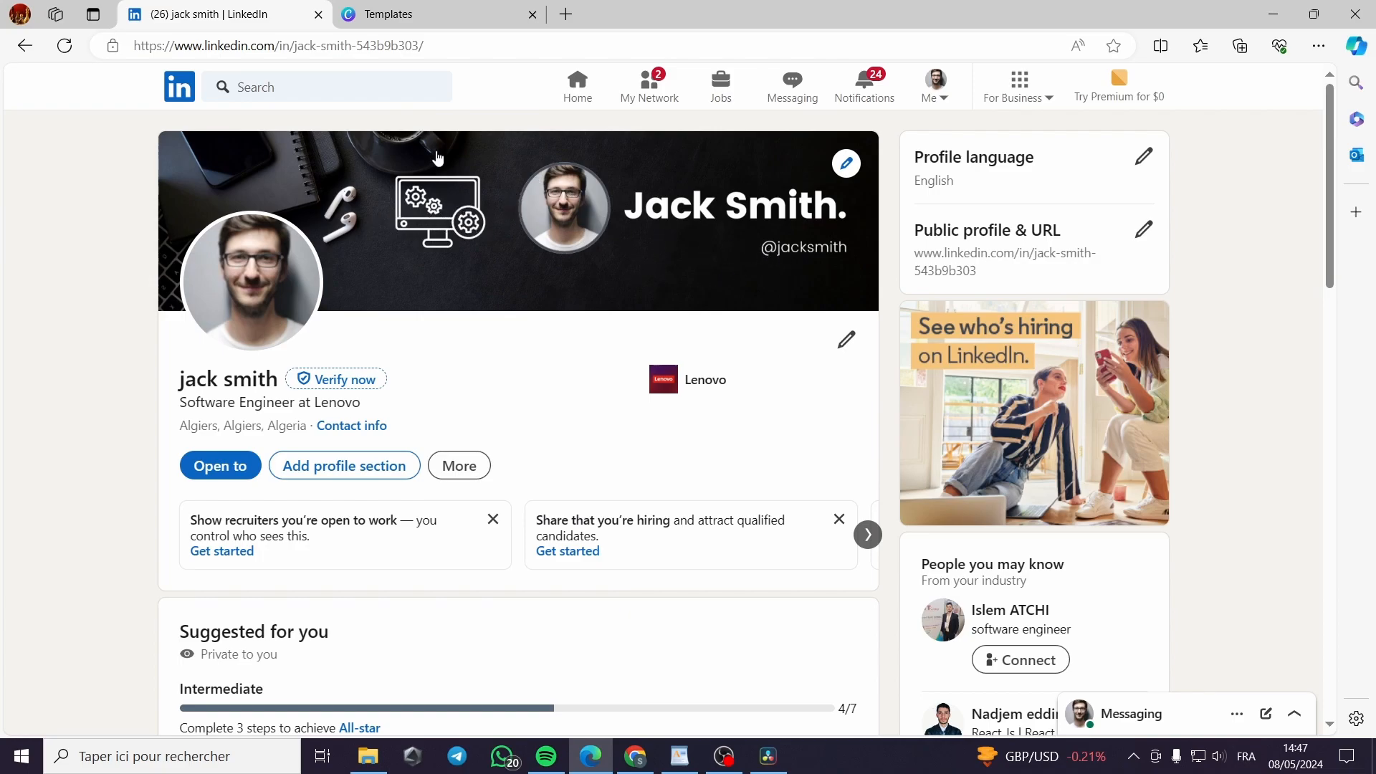
left_click(443, 18)
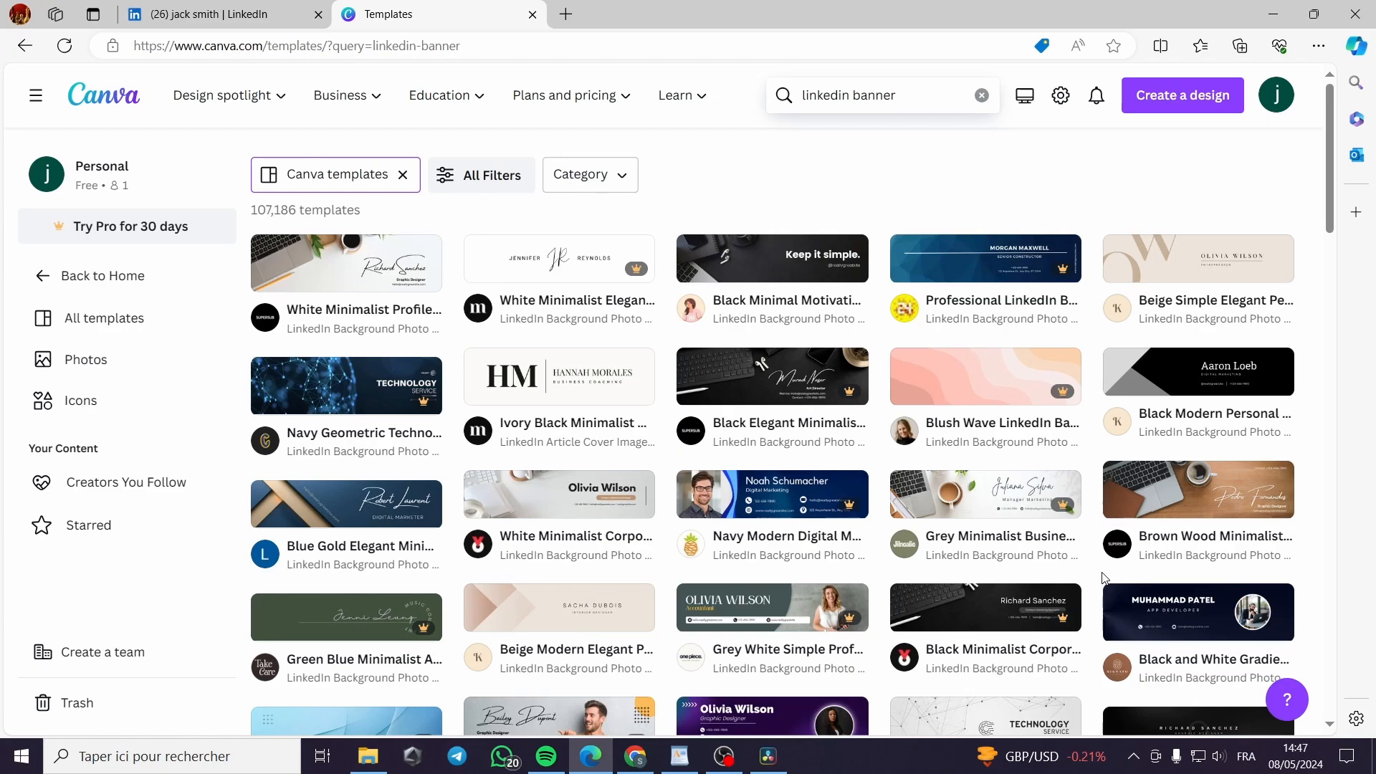
scroll(1104, 577, "down", 3)
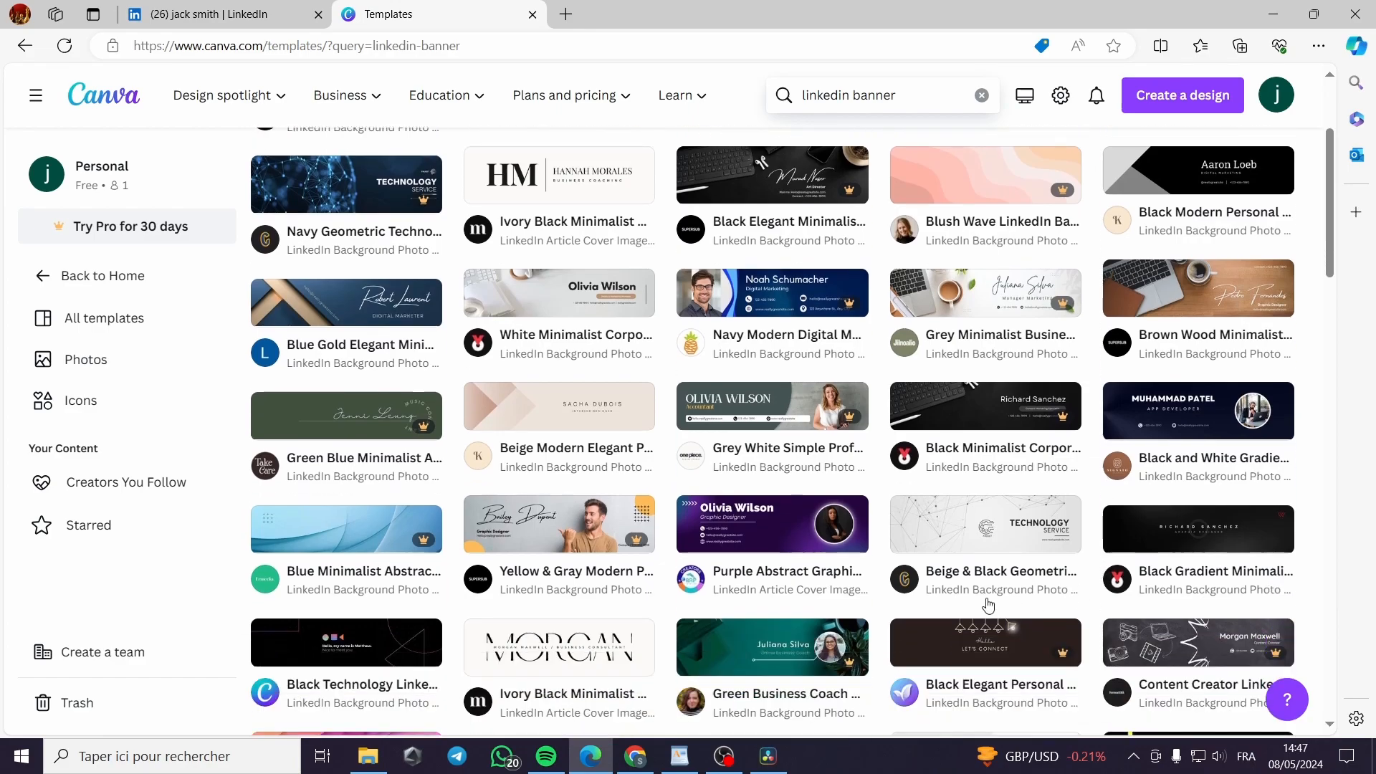
scroll(810, 594, "down", 2)
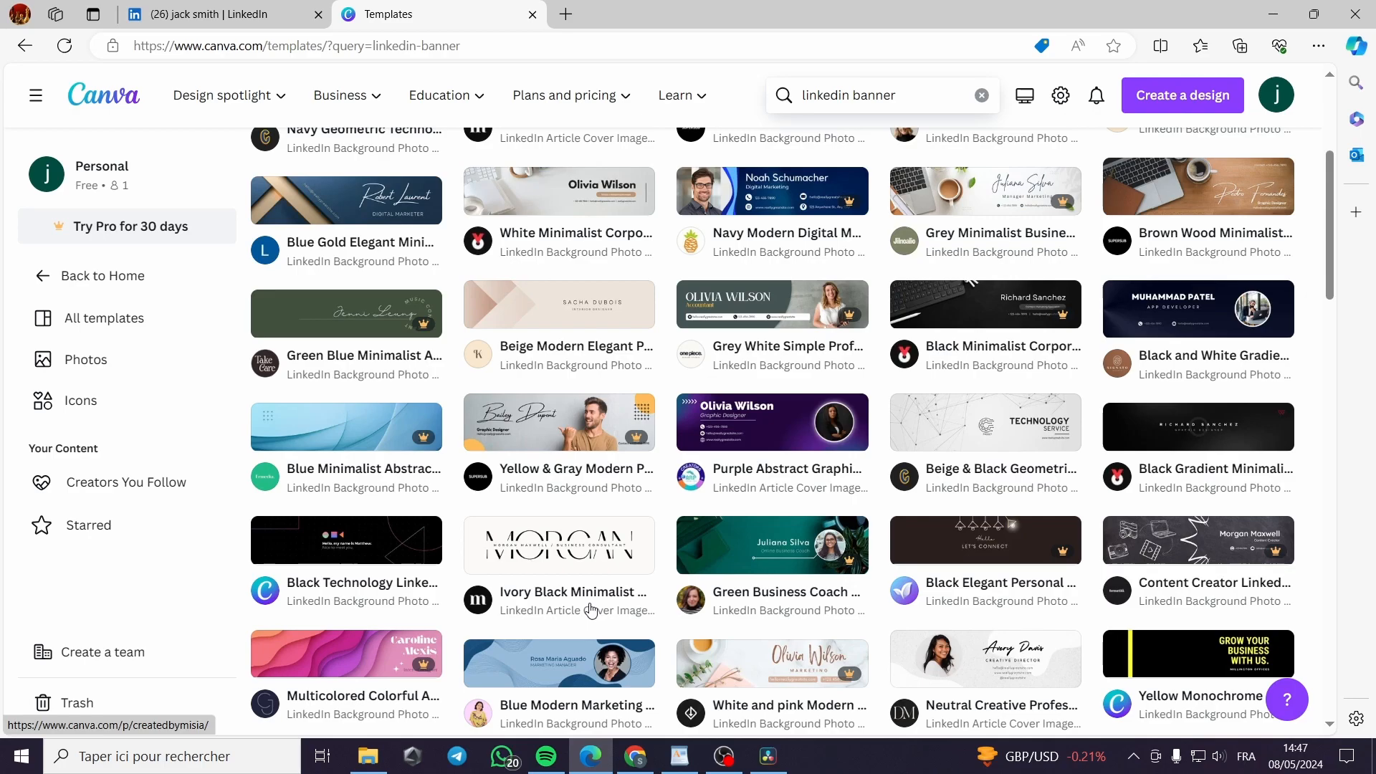
scroll(590, 610, "up", 4)
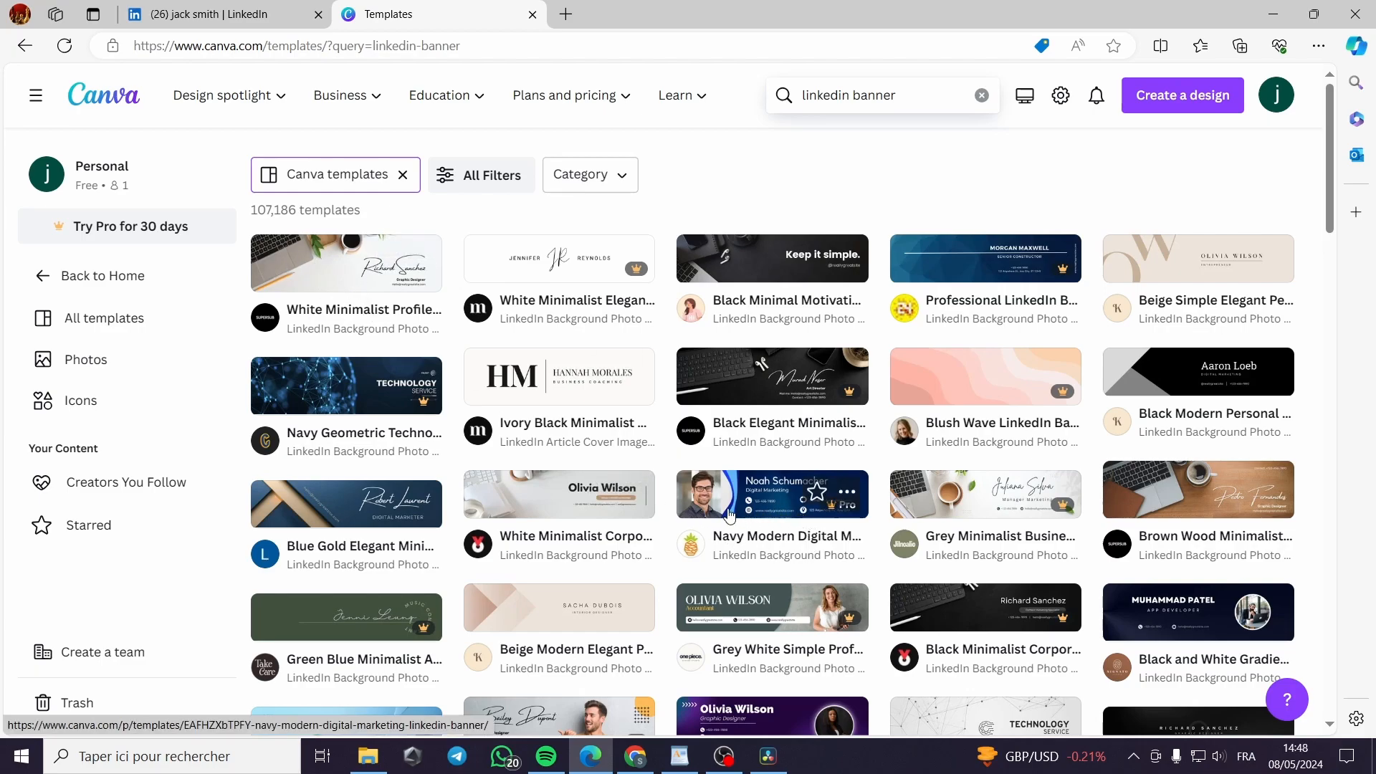
scroll(1195, 547, "down", 1)
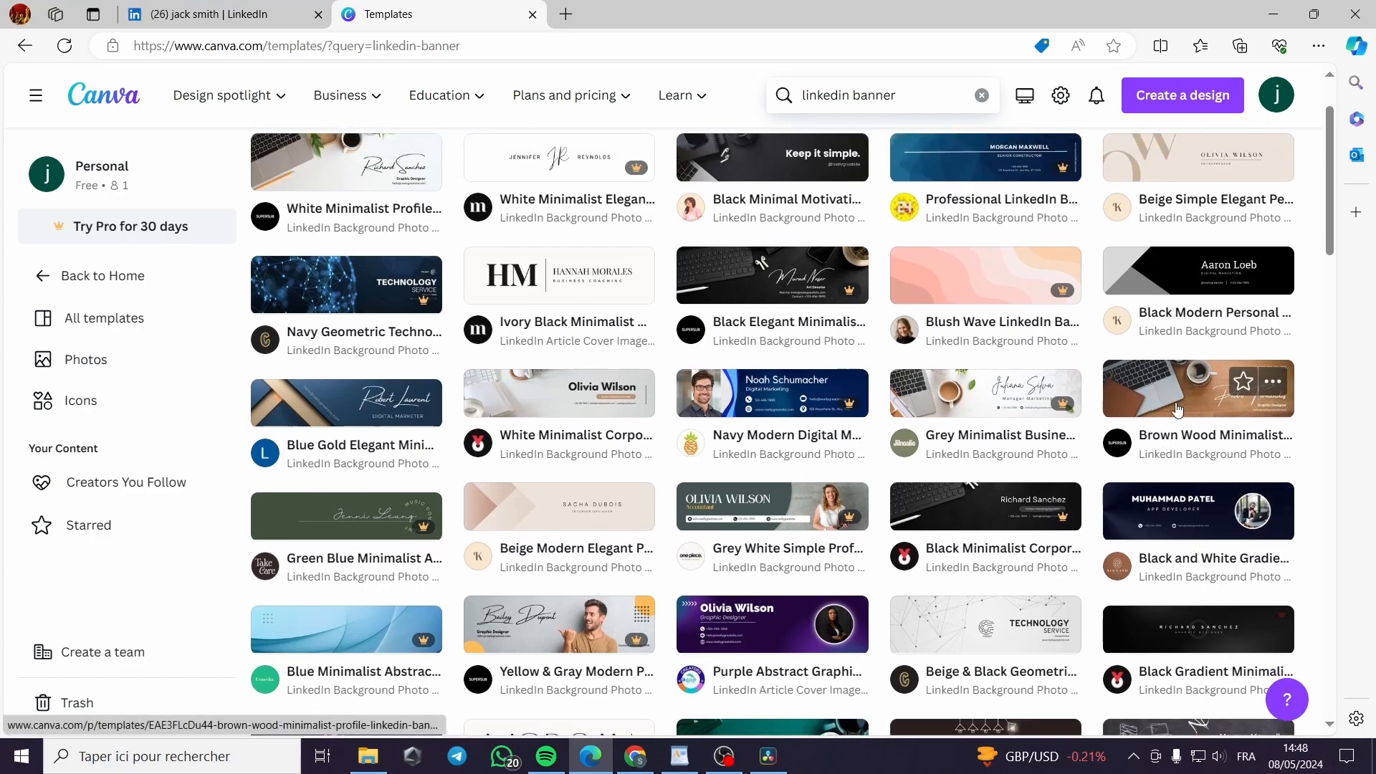
scroll(1182, 419, "down", 4)
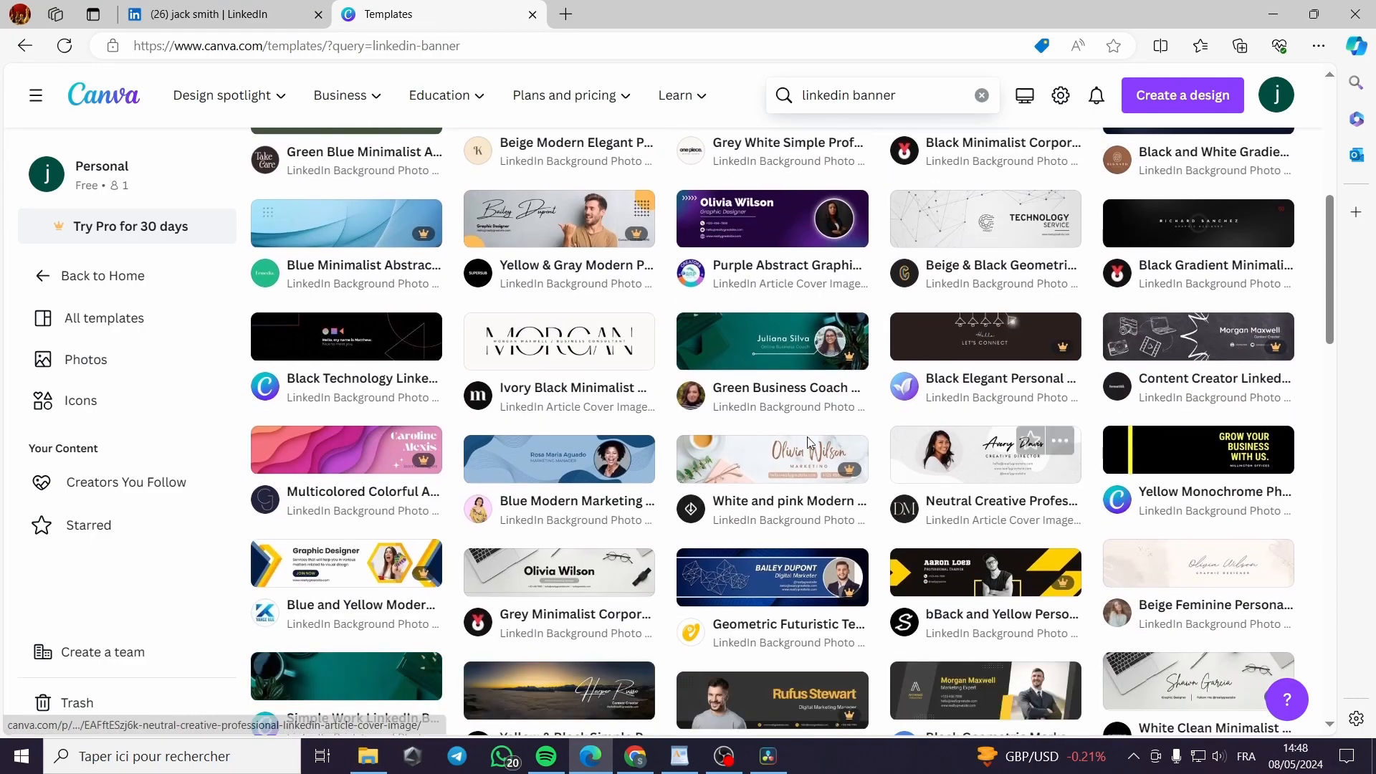
scroll(1197, 495, "down", 2)
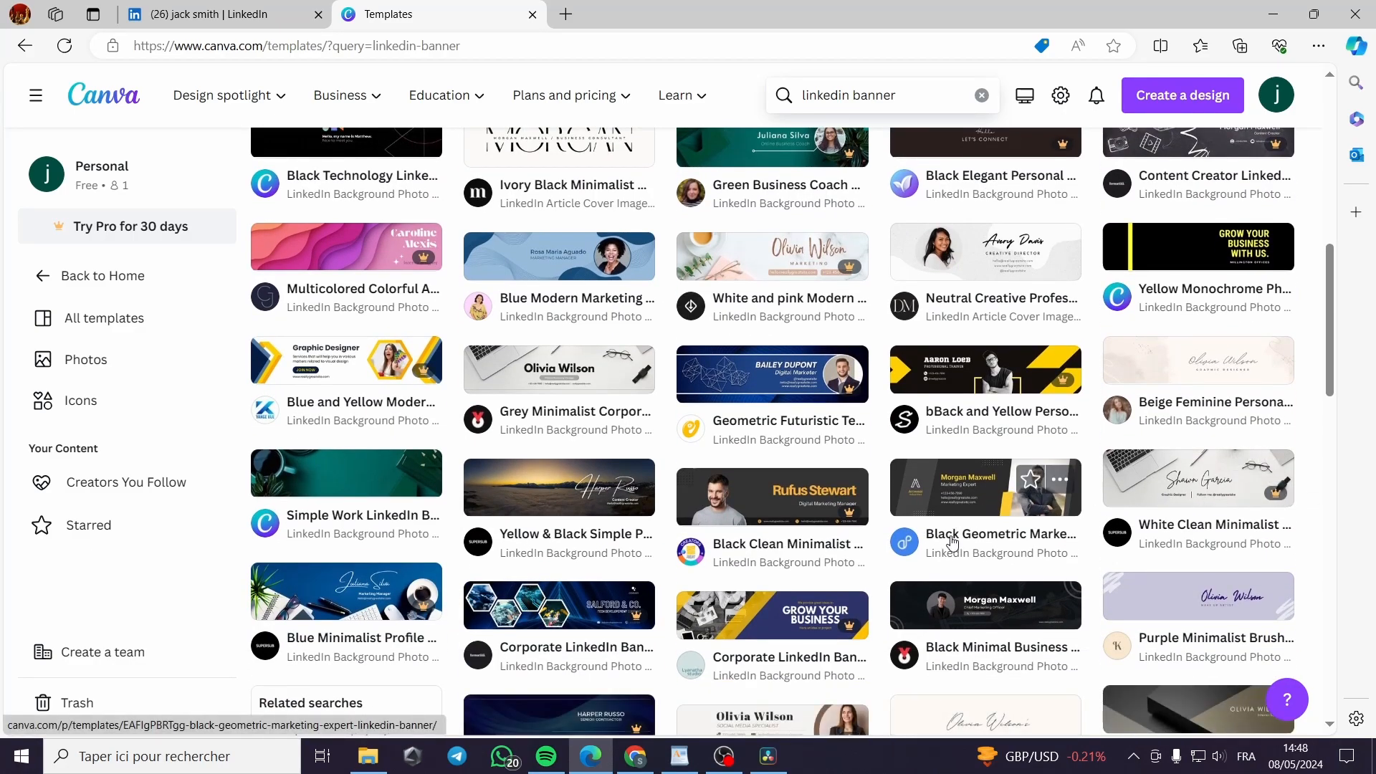
scroll(1011, 525, "down", 3)
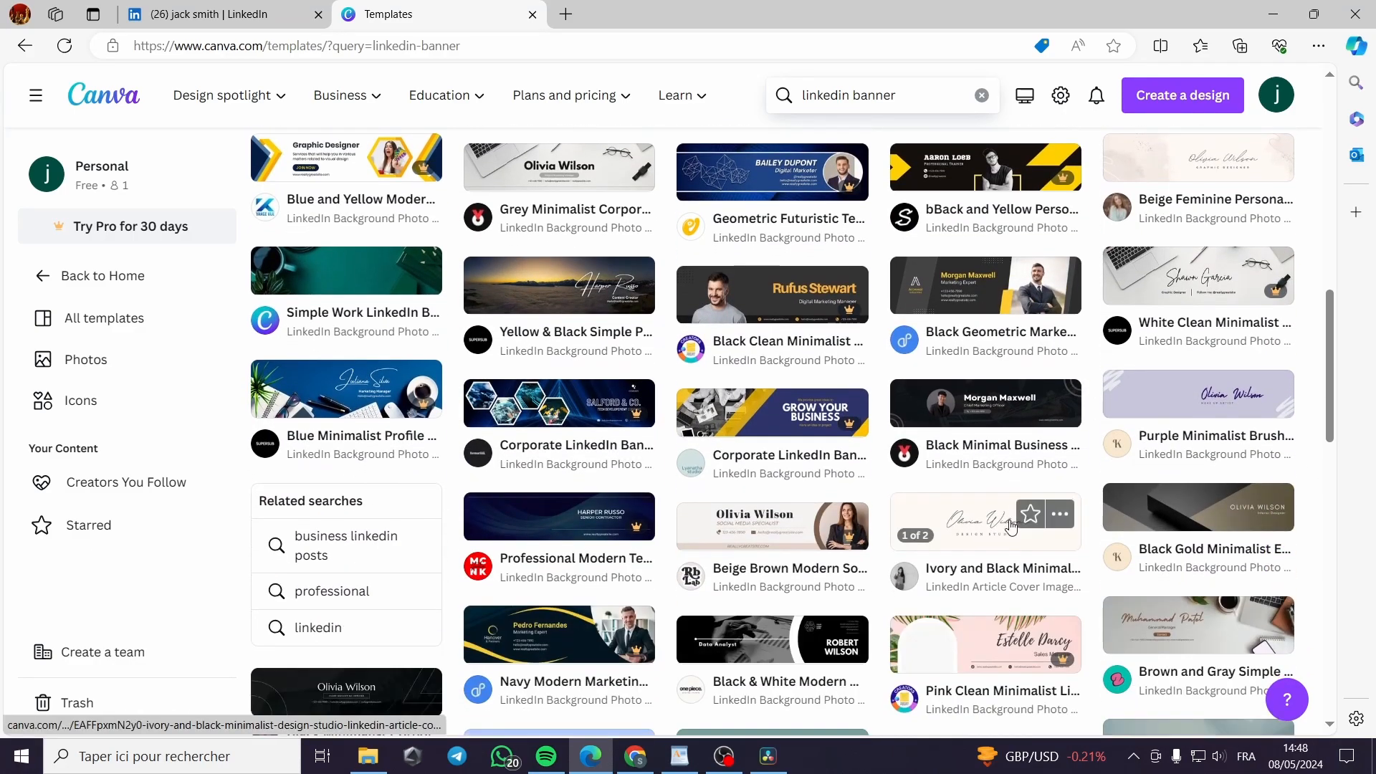
Open the Black Minimal Business Personal Profile LinkedIn Banner template and delete its portrait photo
left_click(933, 416)
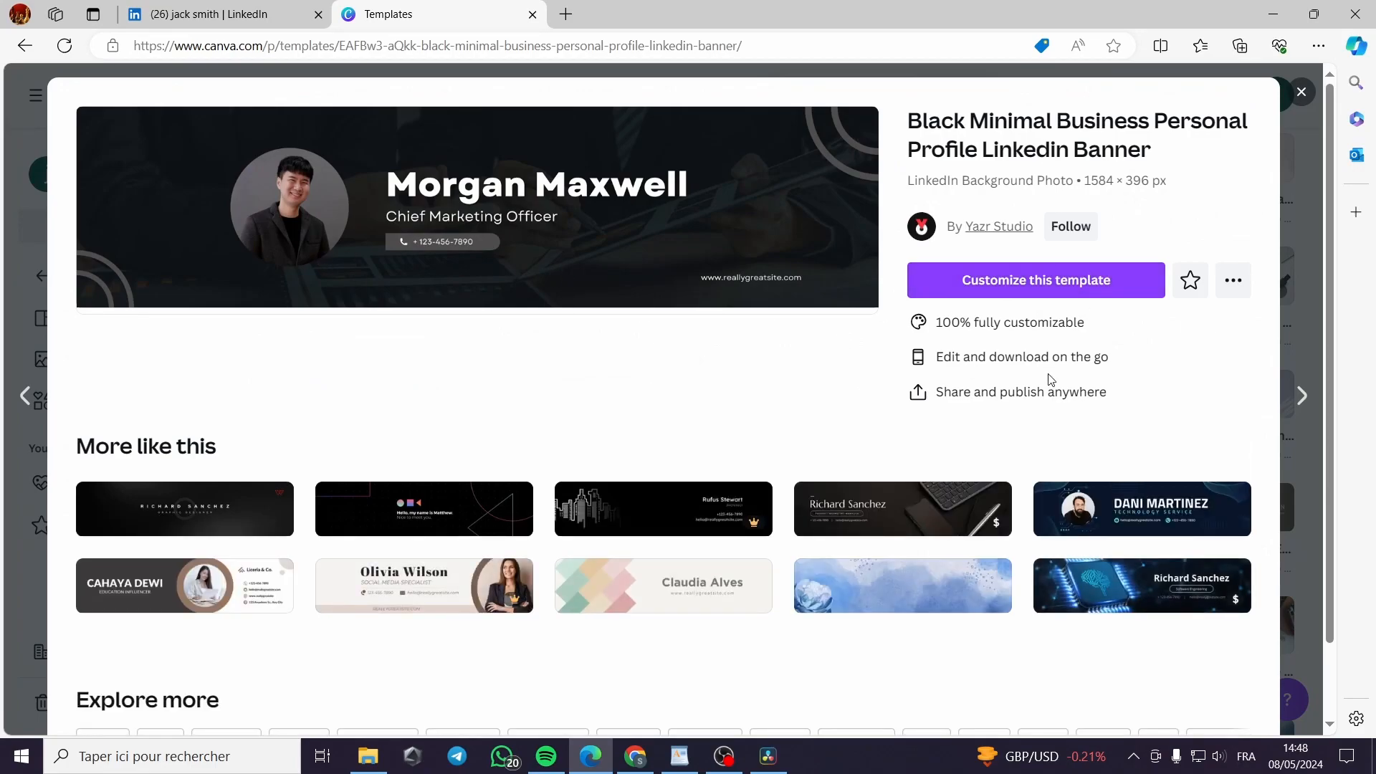
left_click(1017, 284)
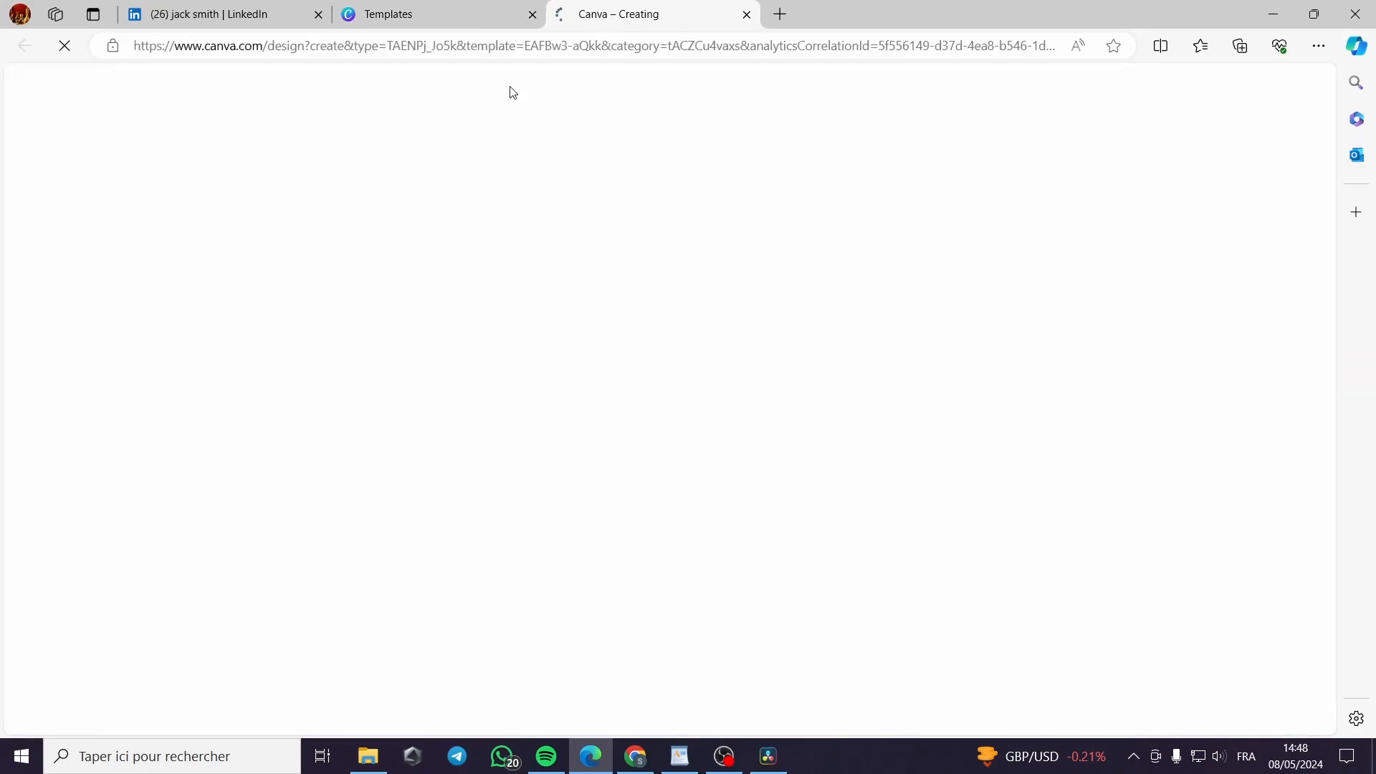
mouse_move(435, 8)
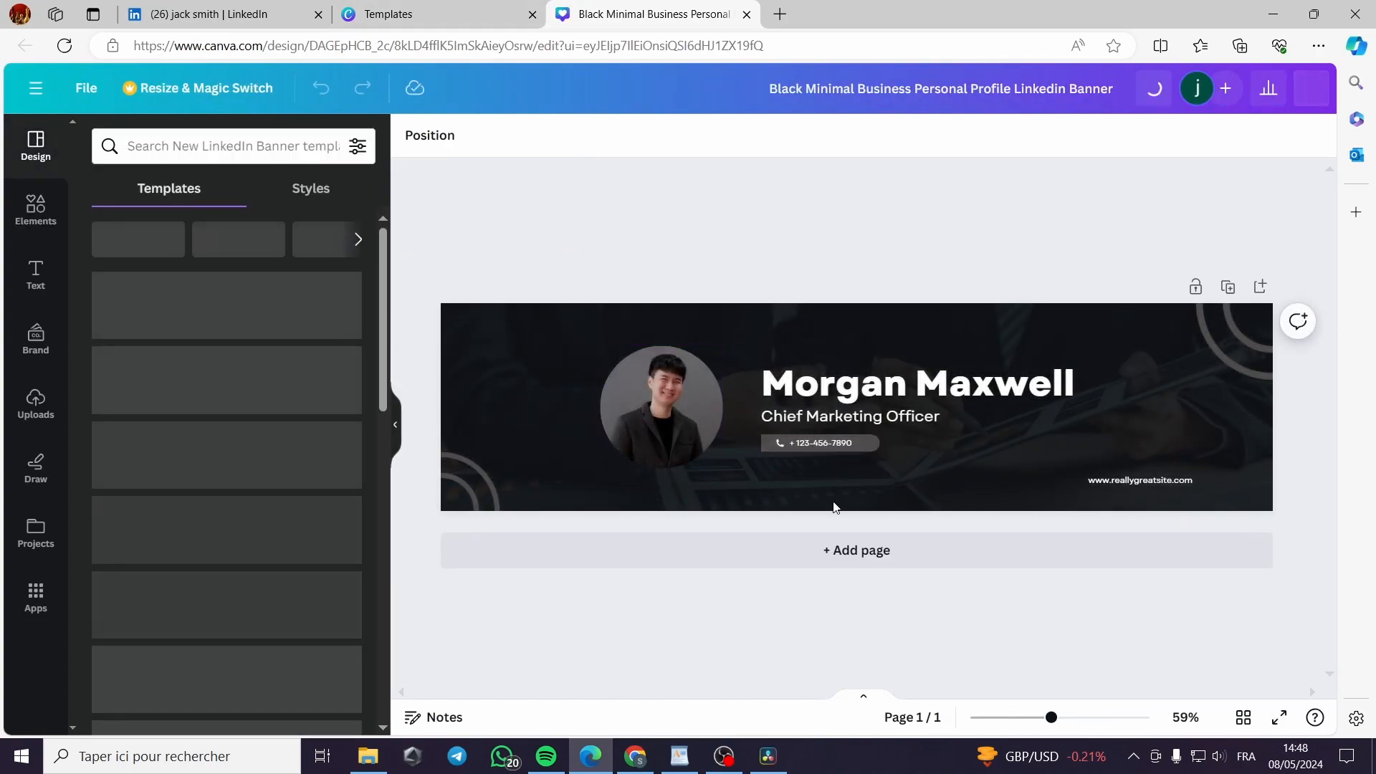
left_click(687, 416)
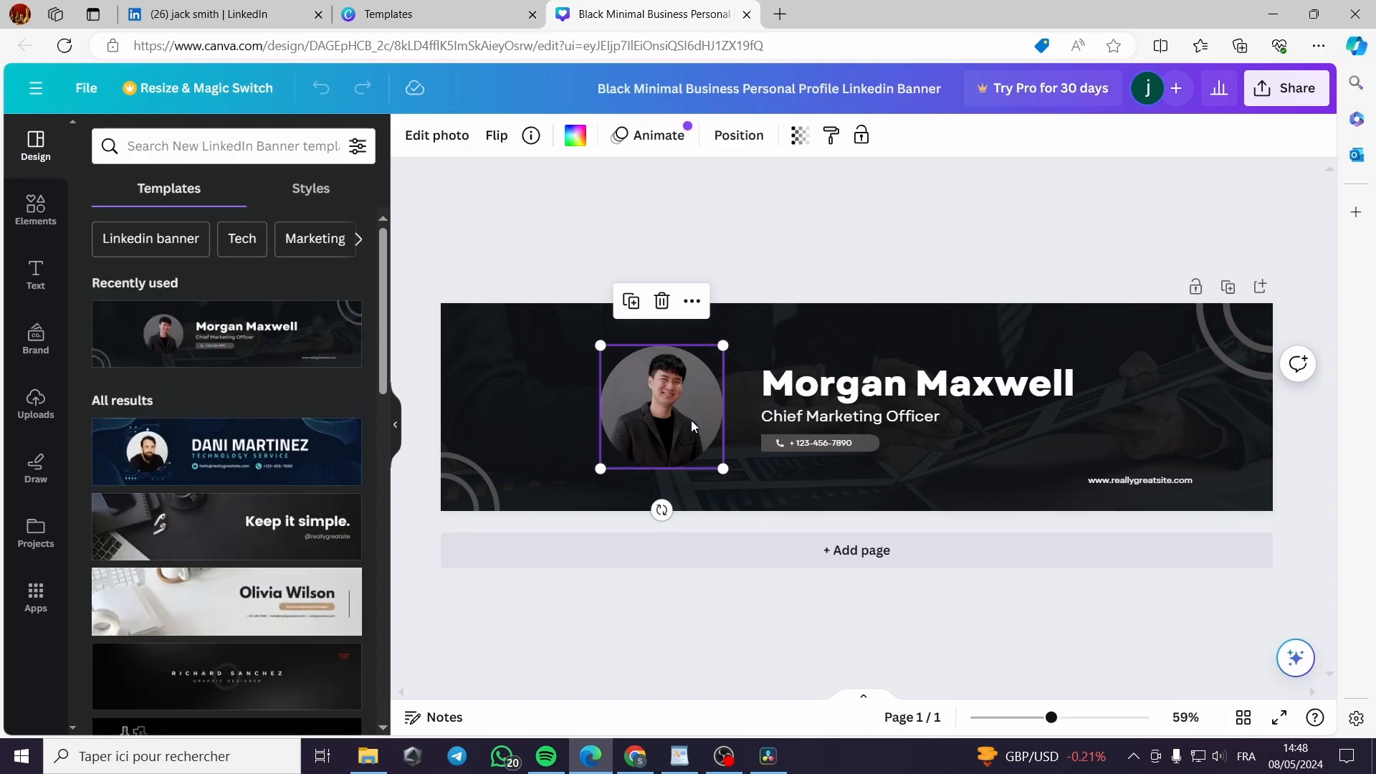
key("Delete")
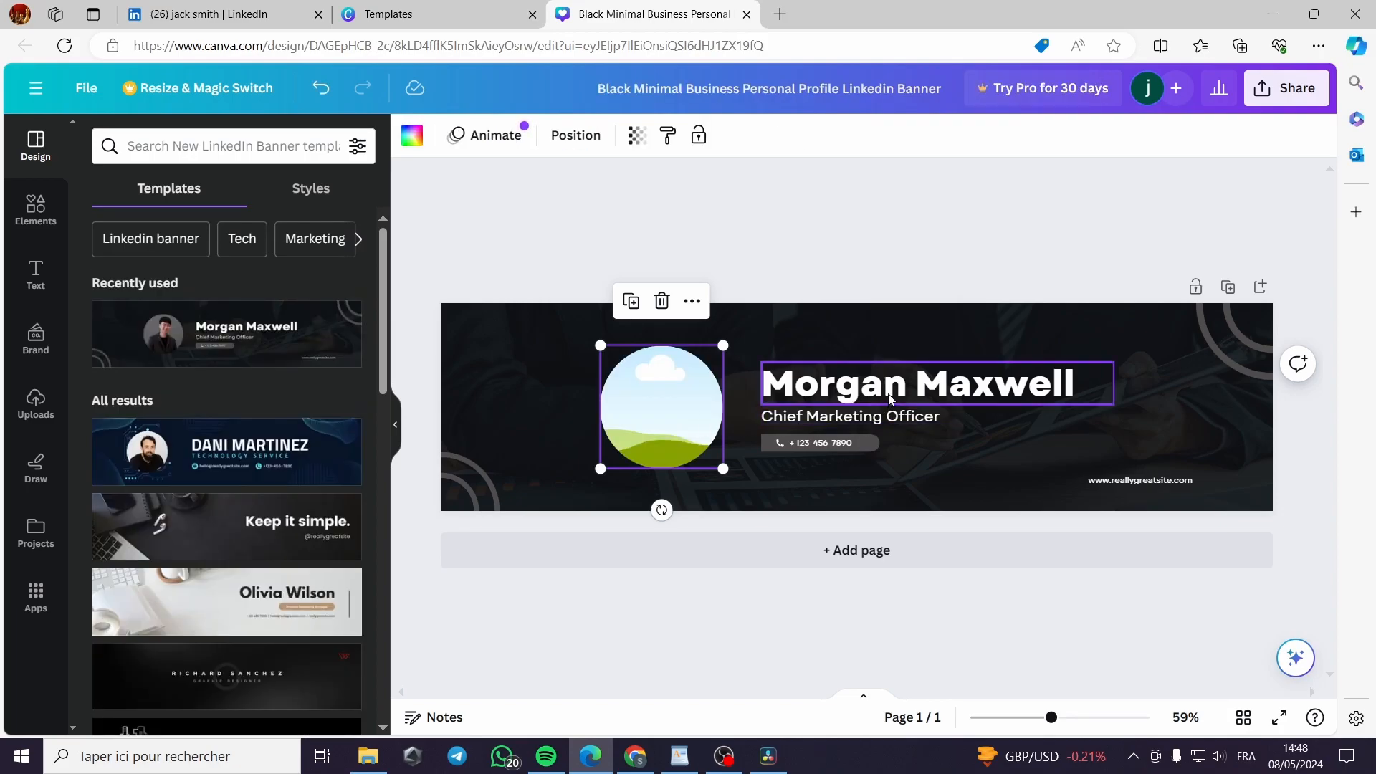
Replace the template's name heading with 'Jack Smith'
double_click(972, 395)
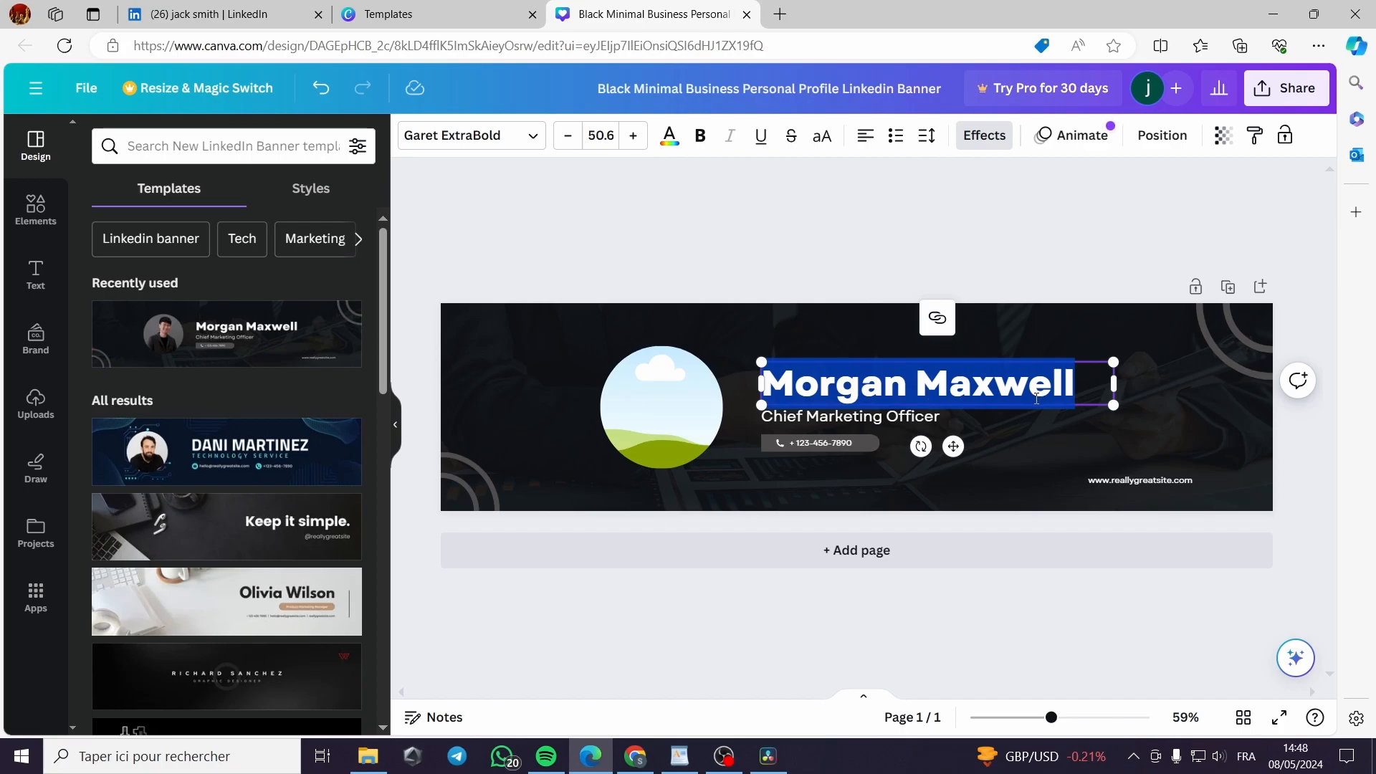
key("BackSpace")
type("ja")
key("BackSpace")
key("BackSpace")
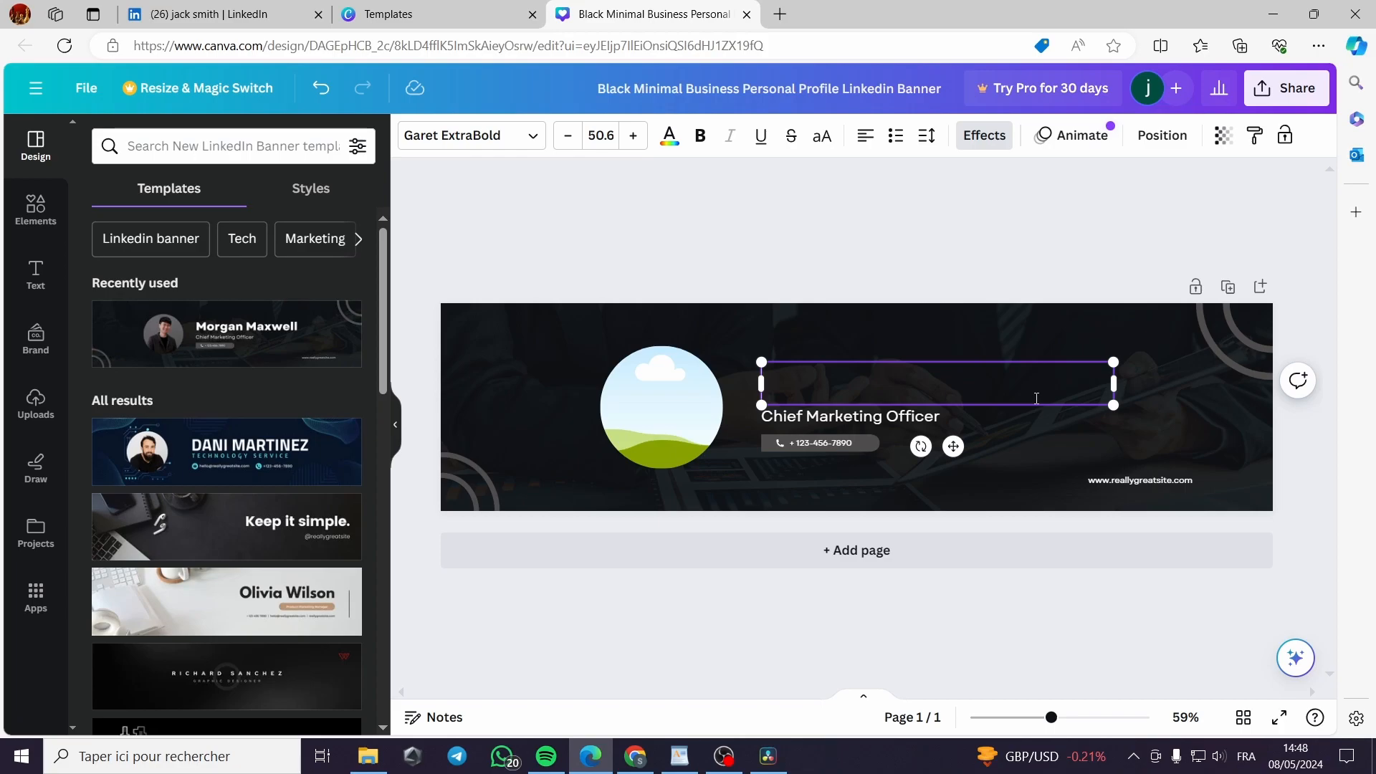
type("Jac")
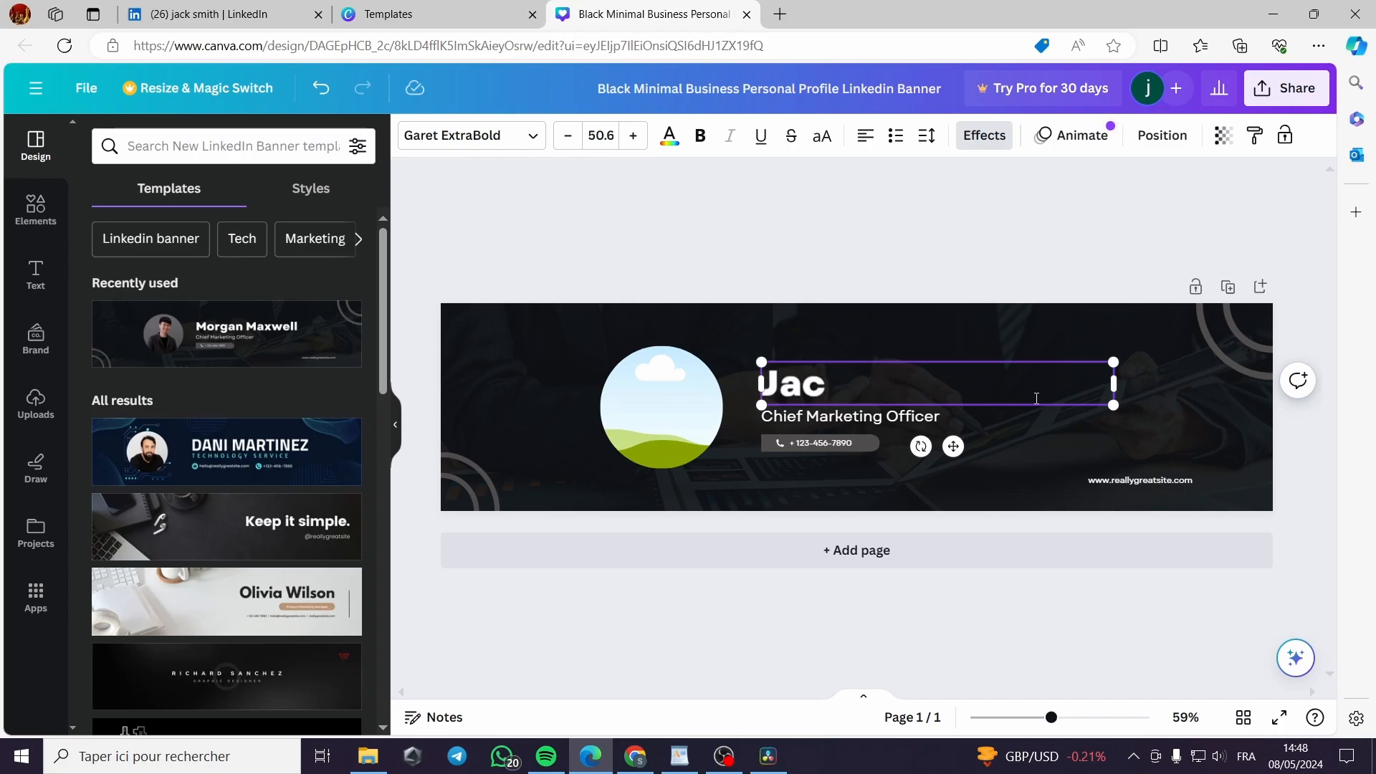
type("k Smith")
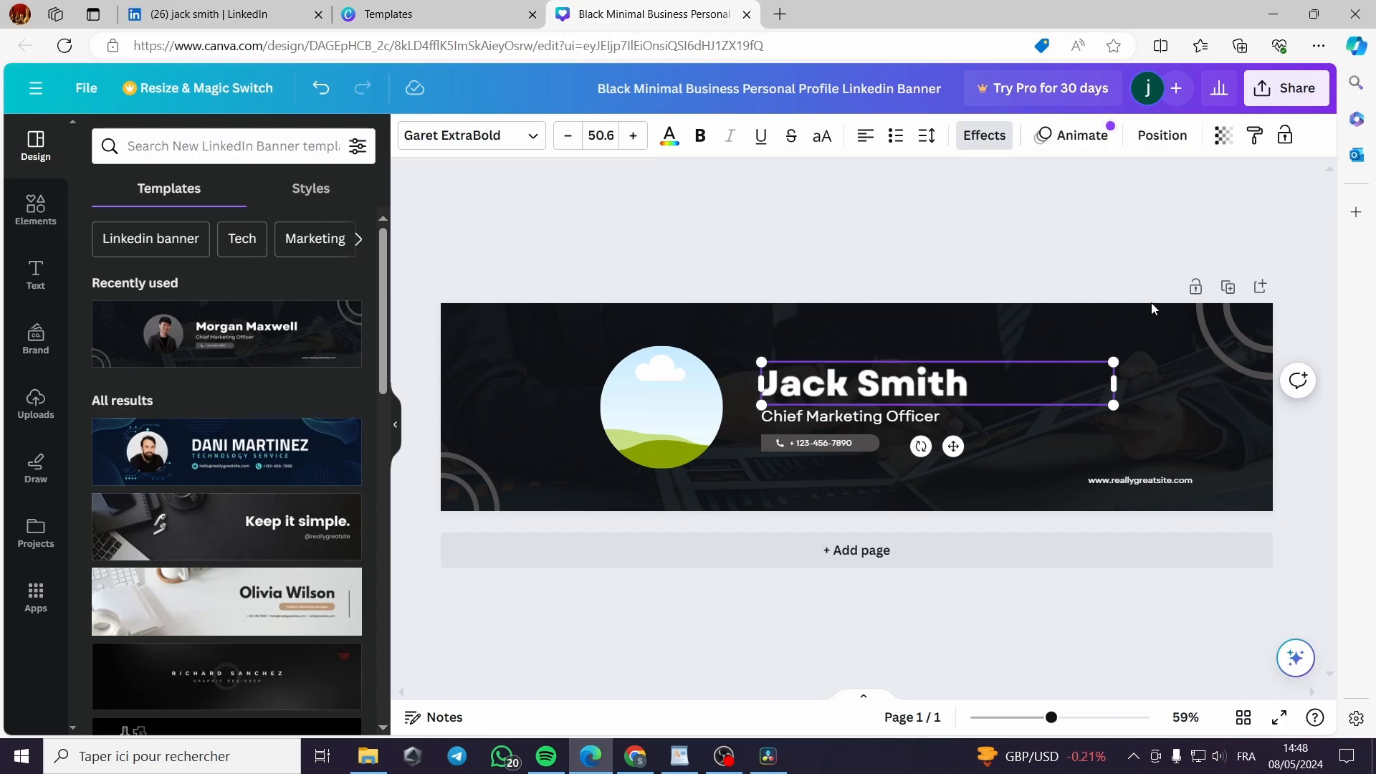
Change the subtitle to 'Sowftware engineer'
left_click(1037, 443)
double_click(944, 417)
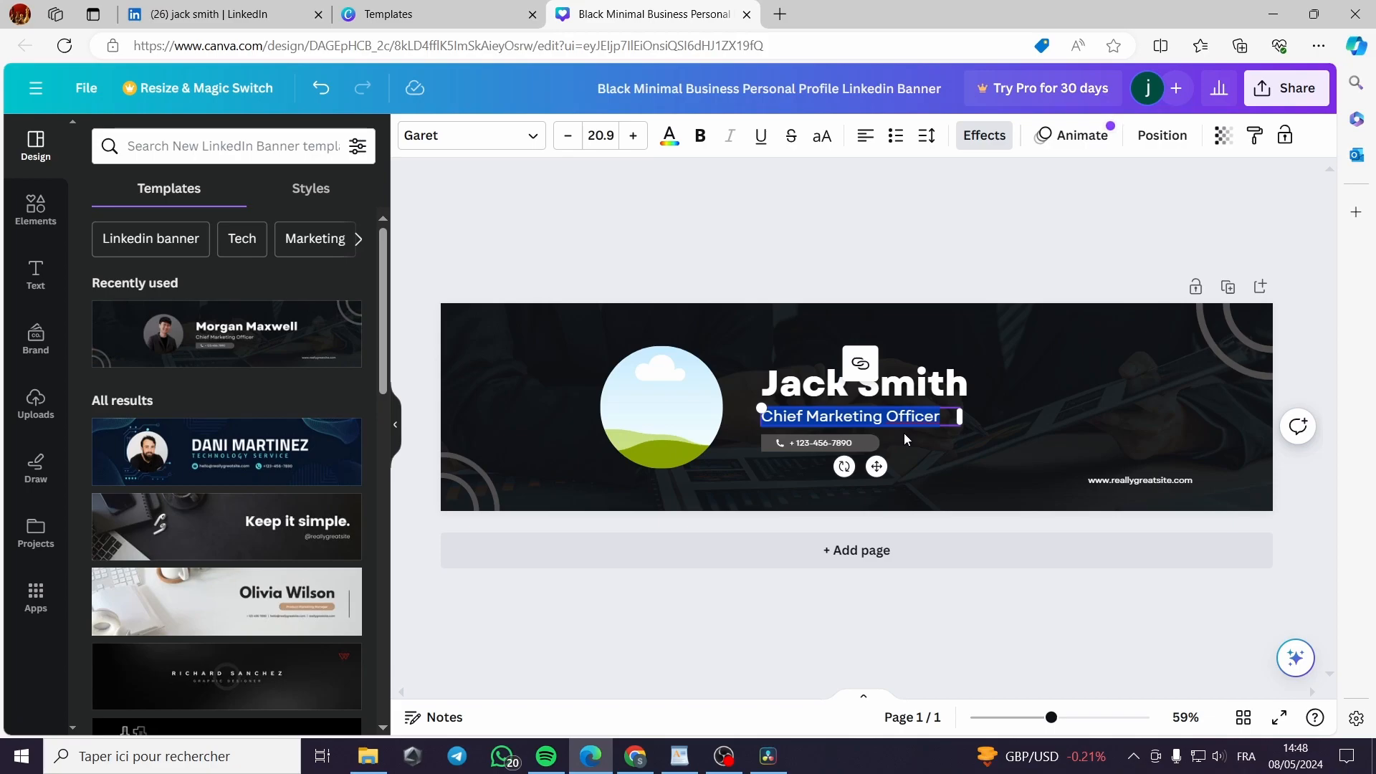
type("Sowftware engineer")
double_click(856, 443)
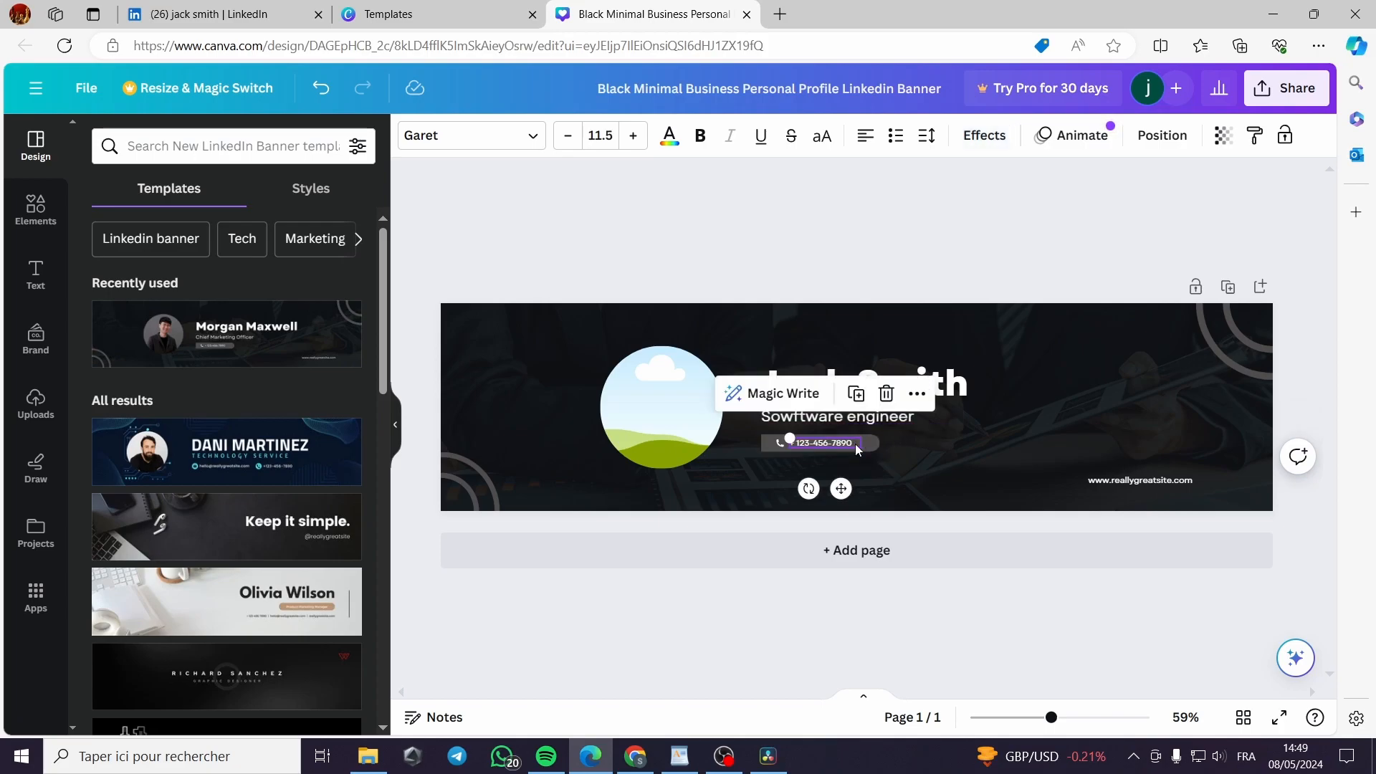
left_click(671, 424)
double_click(1165, 483)
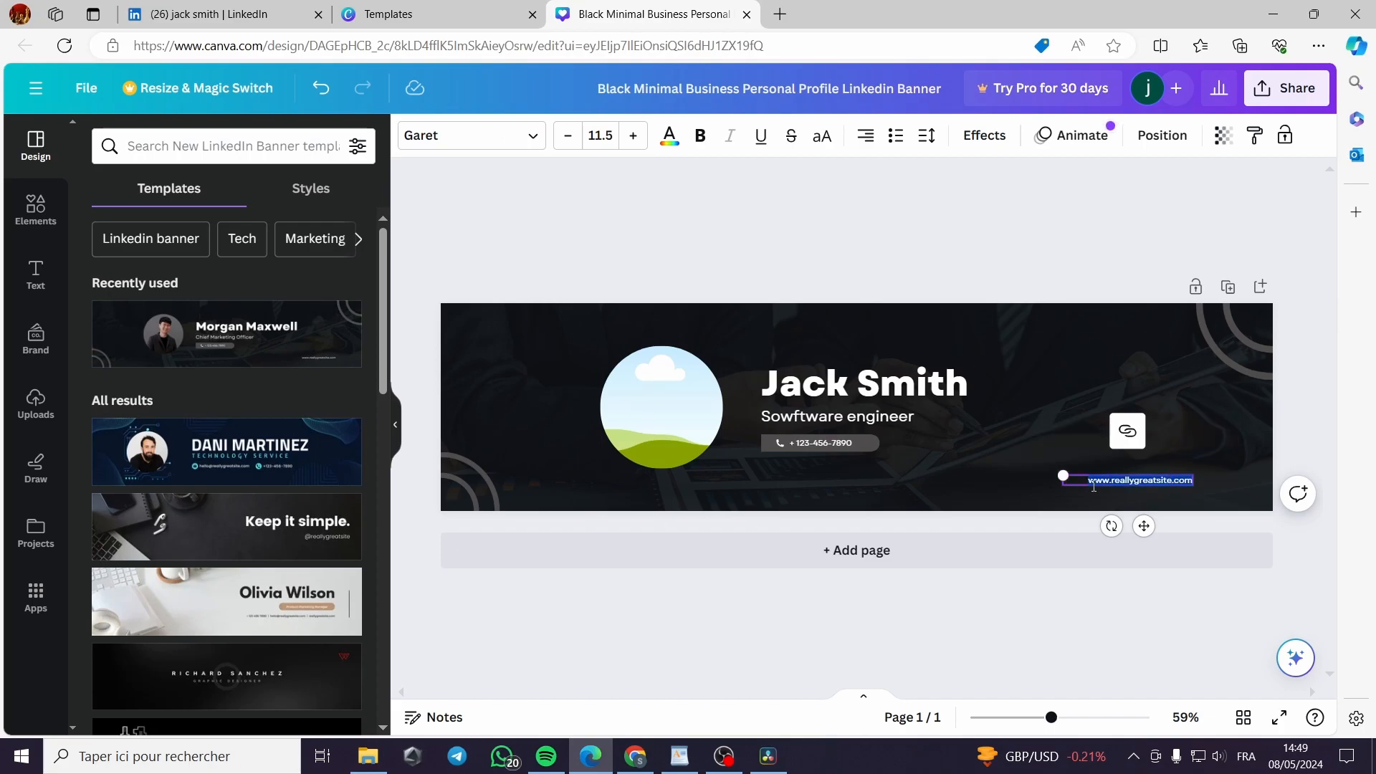
type("@Jacksmith")
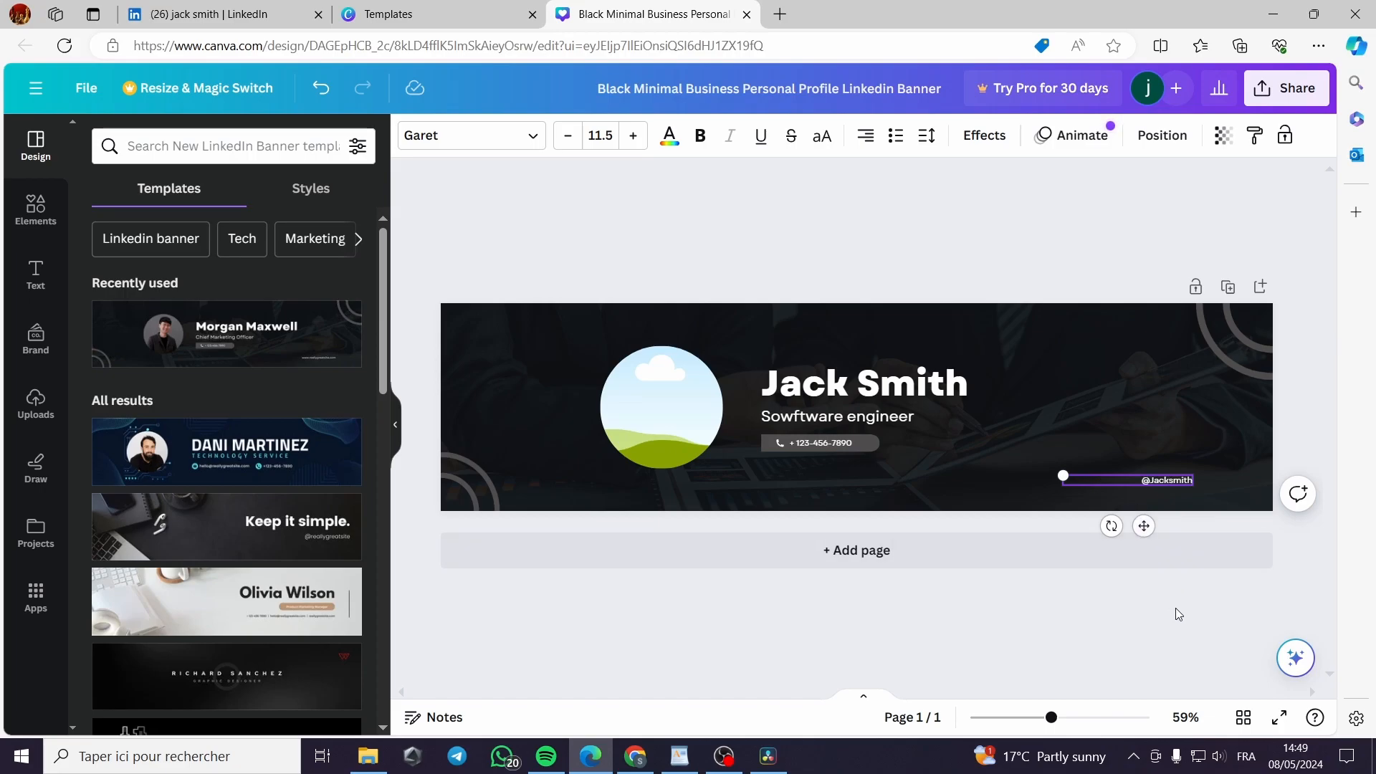
left_click_drag(1171, 484, 1064, 479)
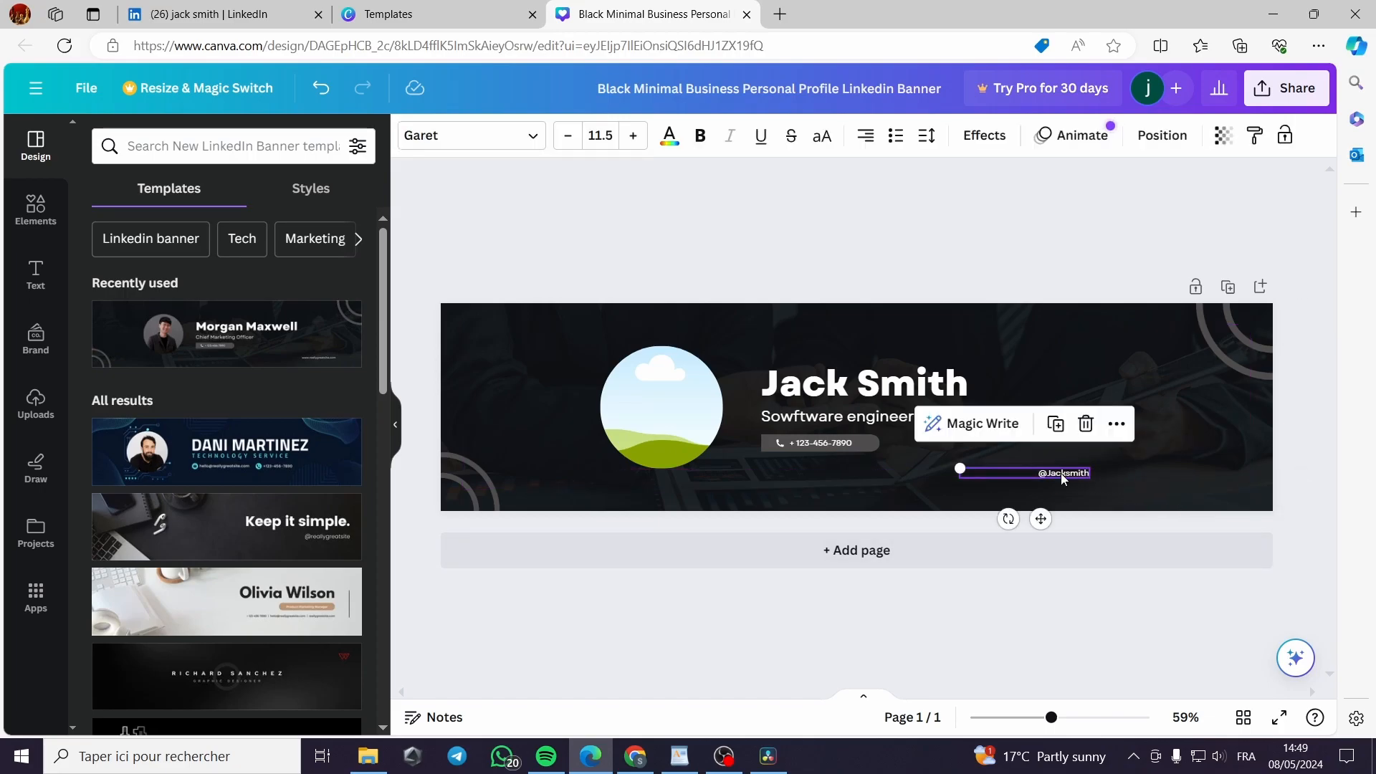
left_click_drag(958, 468, 899, 424)
left_click_drag(1094, 477, 1244, 473)
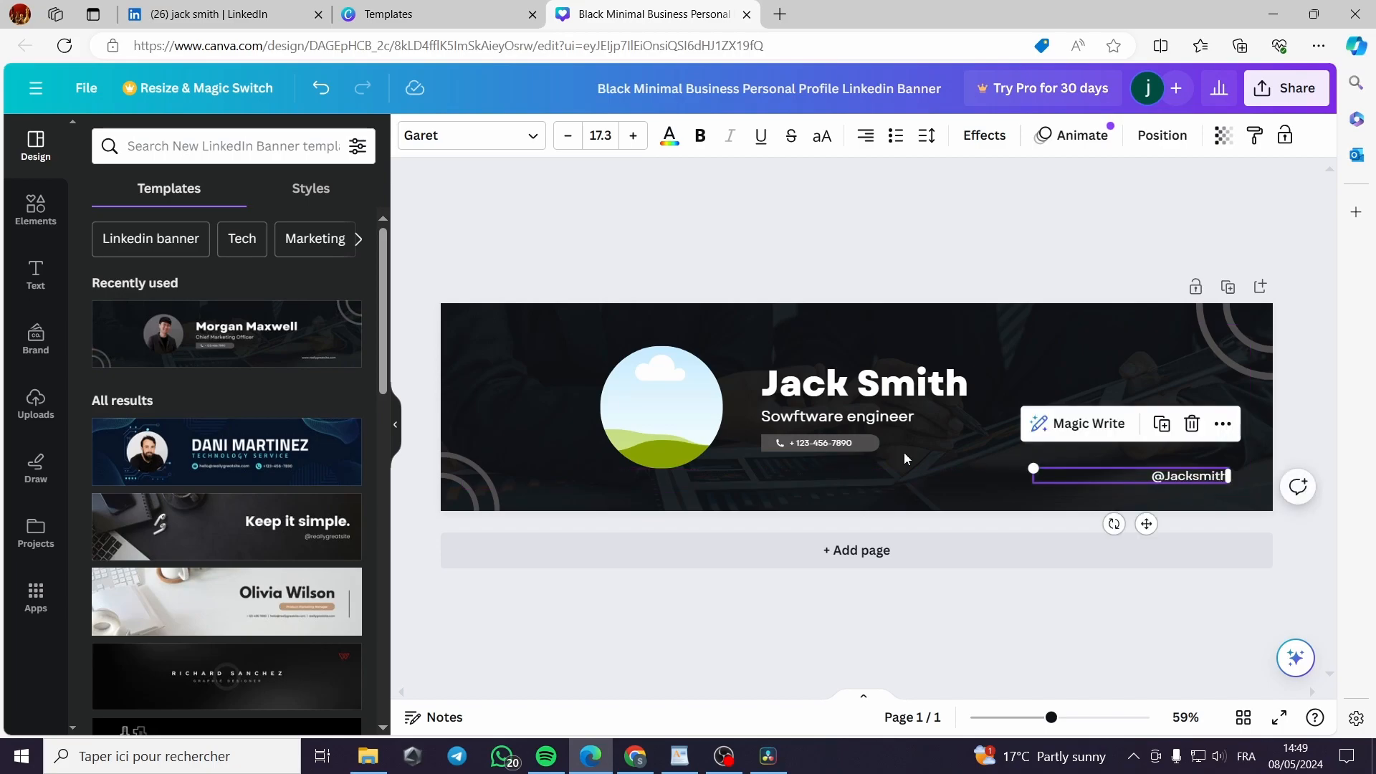
left_click(236, 148)
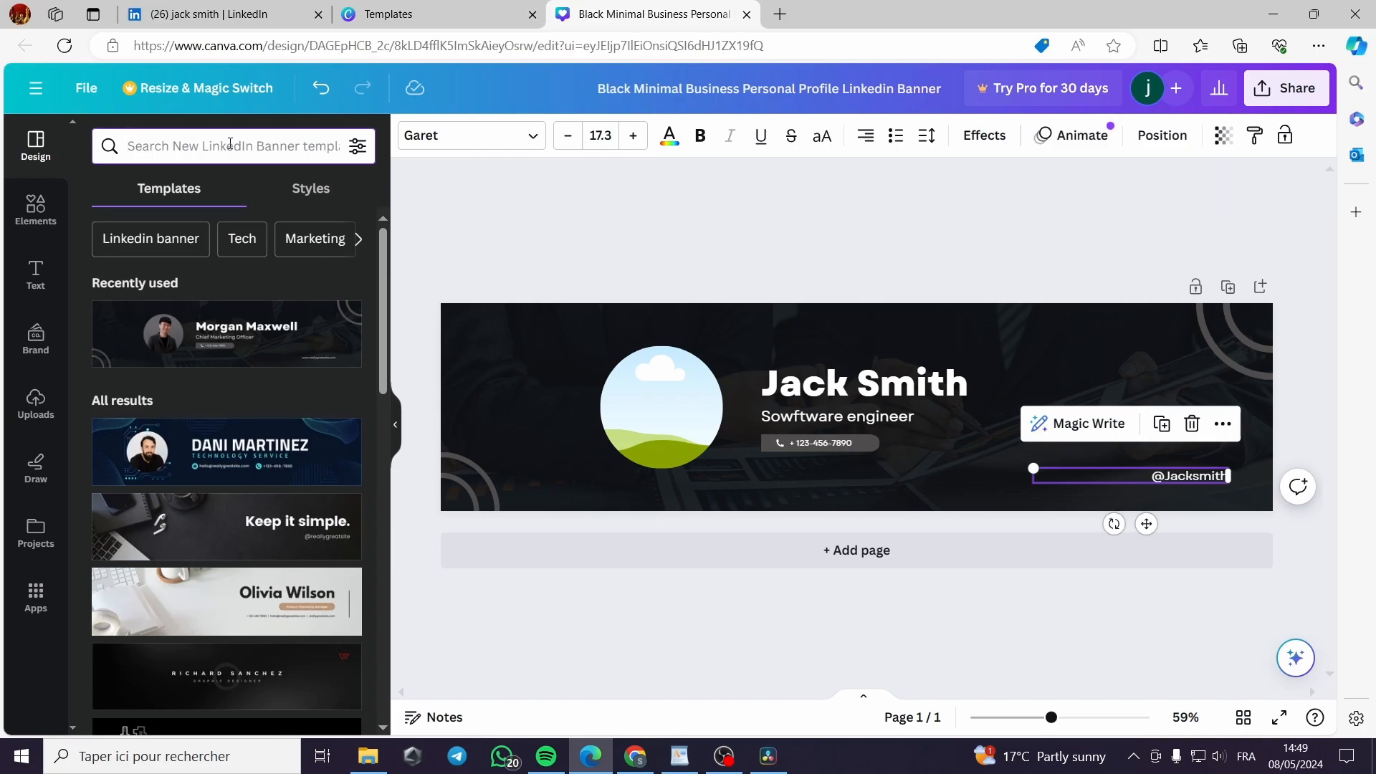
type("young people")
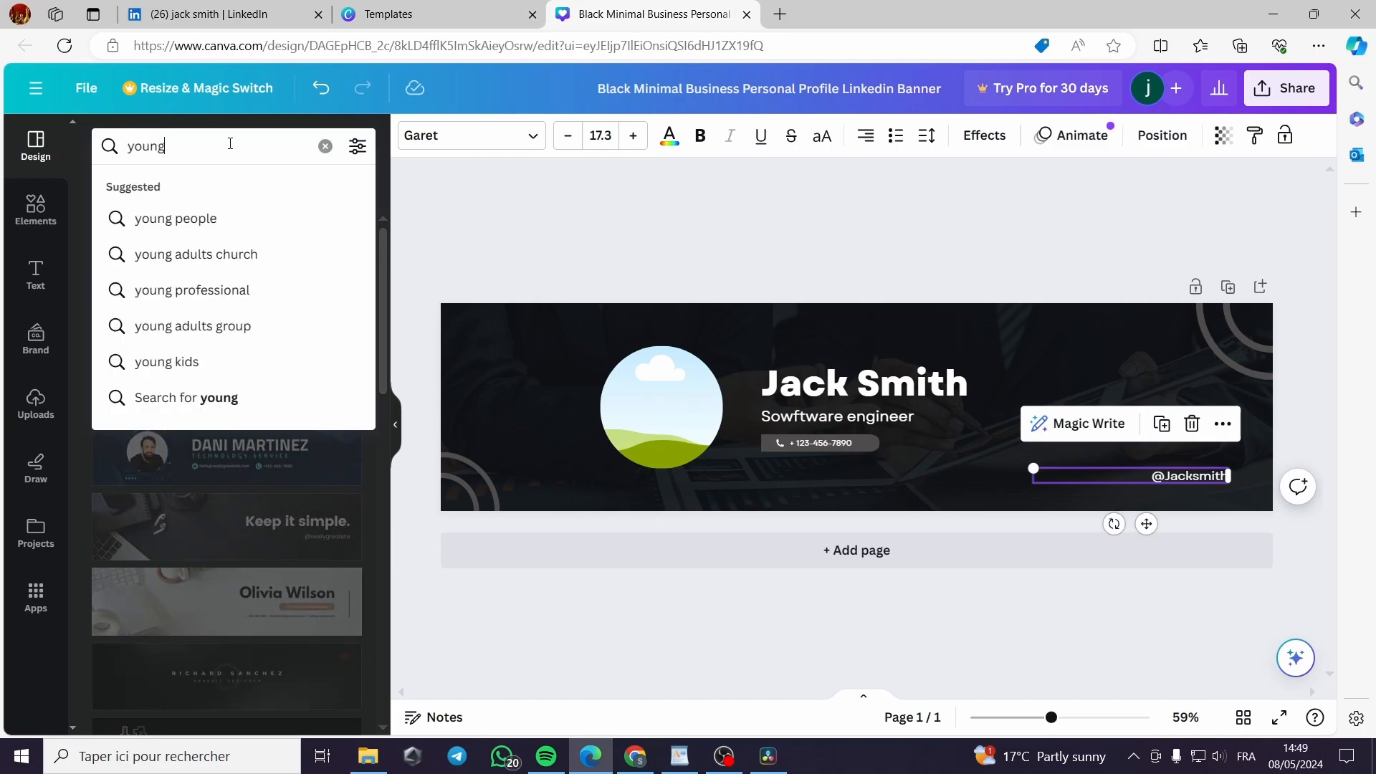
Search Elements for 'man' and place the pink-shirt man photo at the banner's left edge
left_click(253, 221)
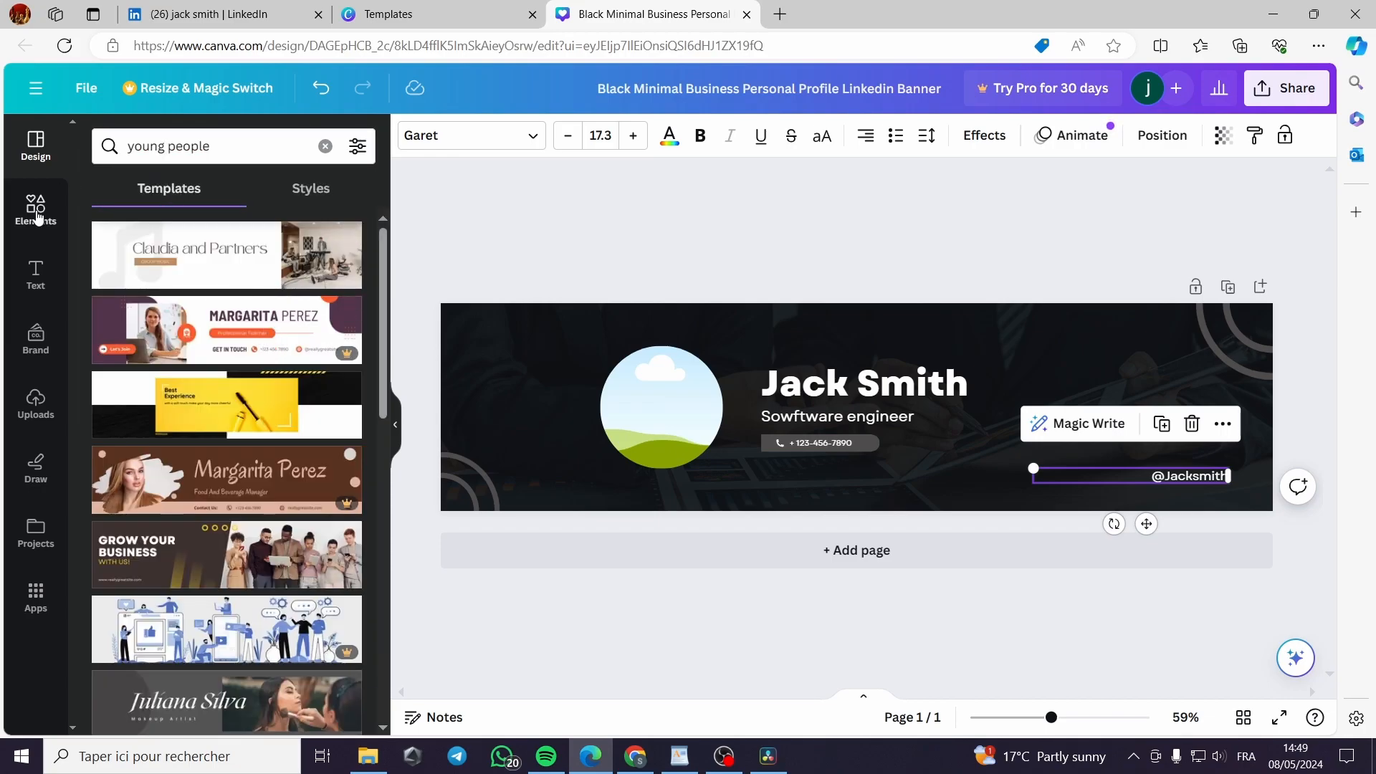
left_click(36, 208)
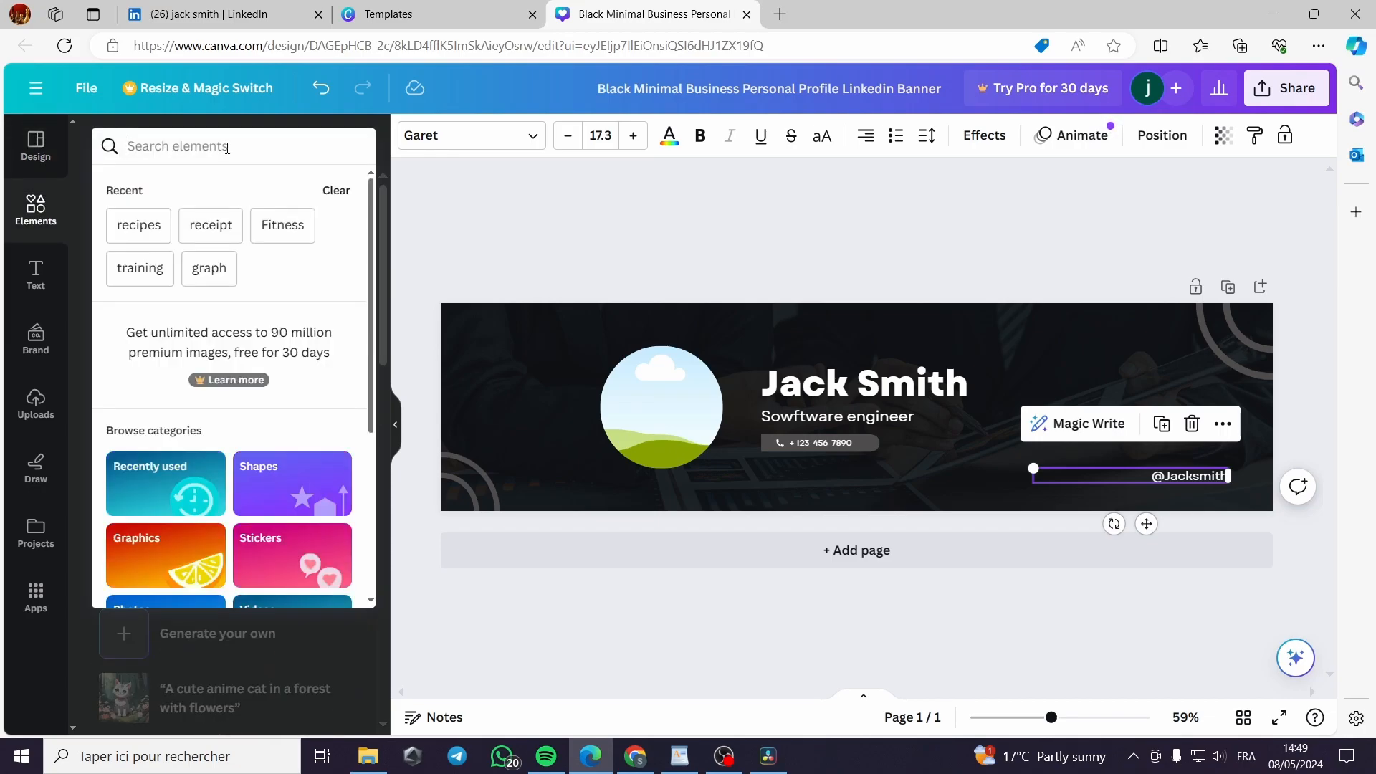
left_click(227, 148)
type("man")
key("Return")
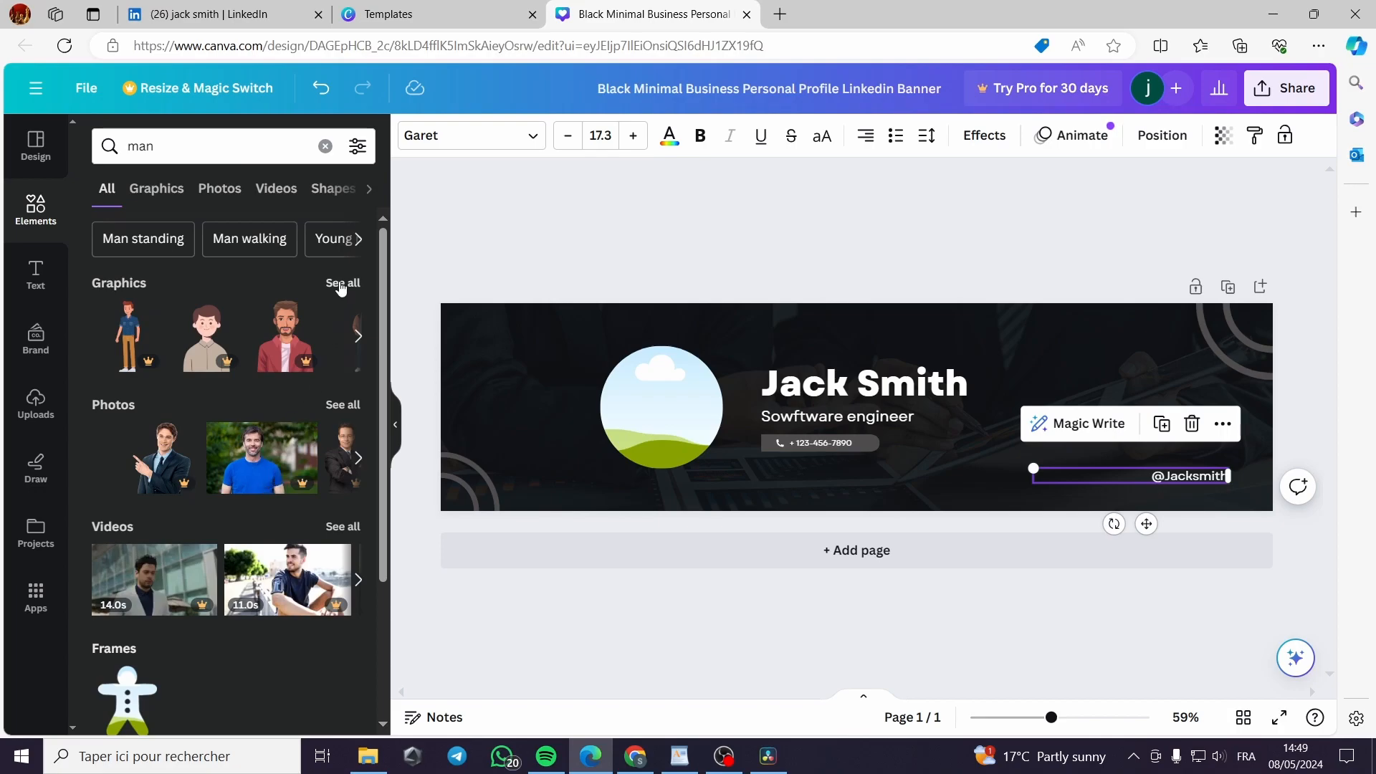
left_click(343, 404)
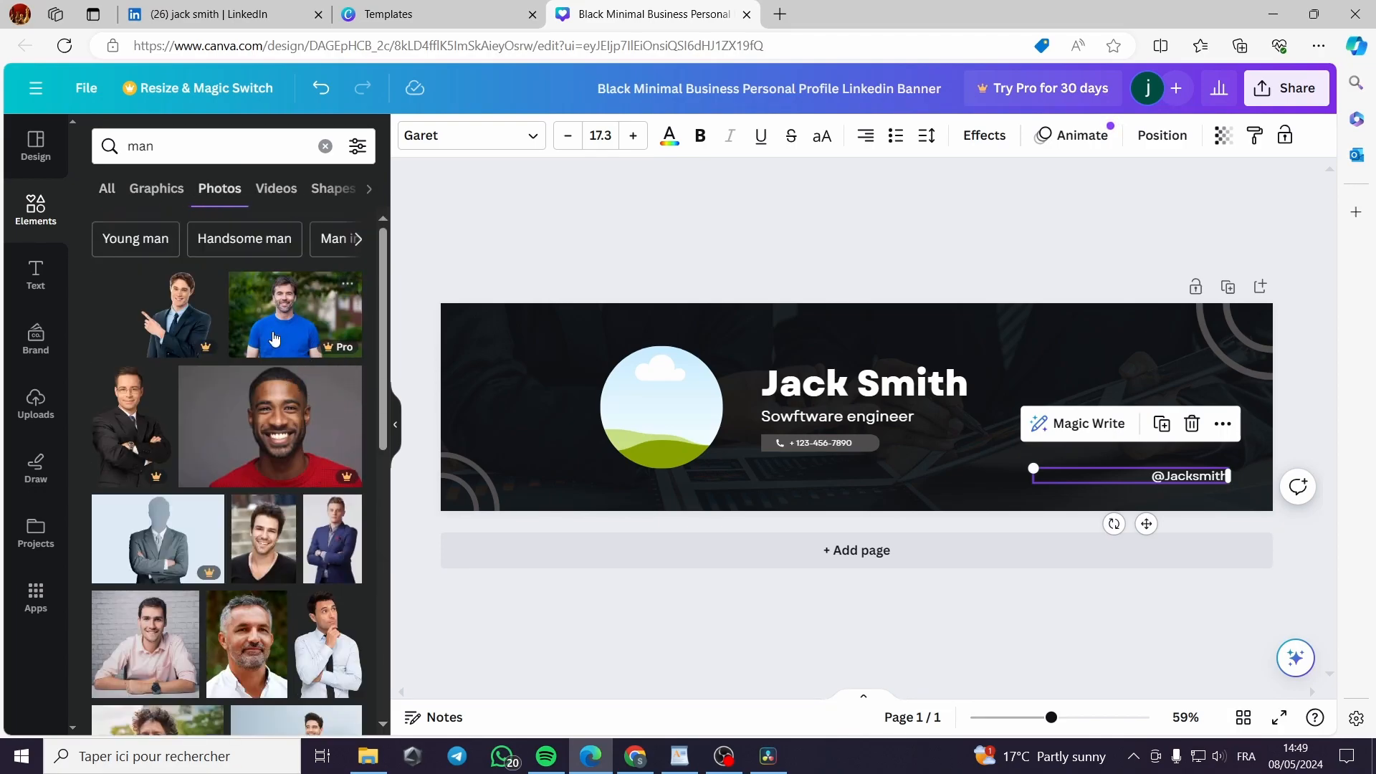
scroll(266, 592, "down", 1)
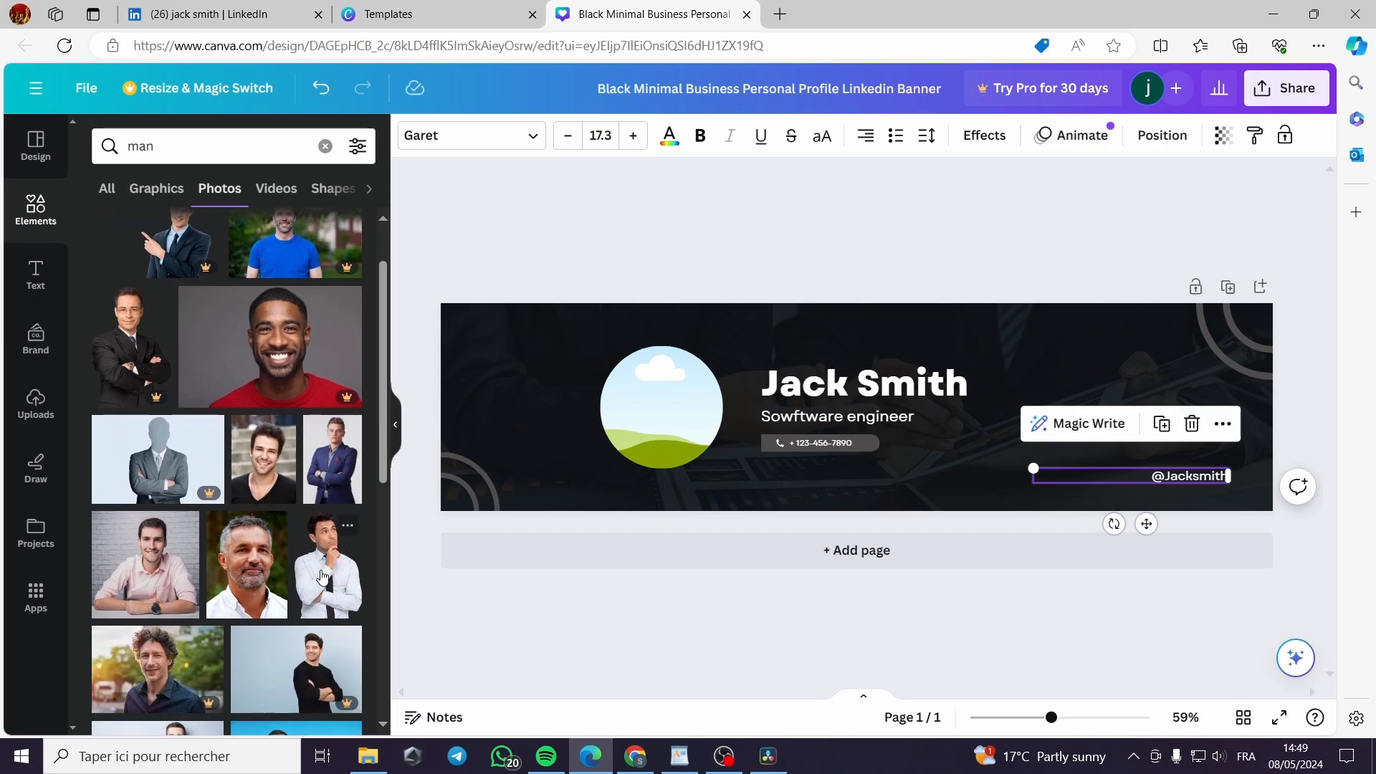
left_click(159, 581)
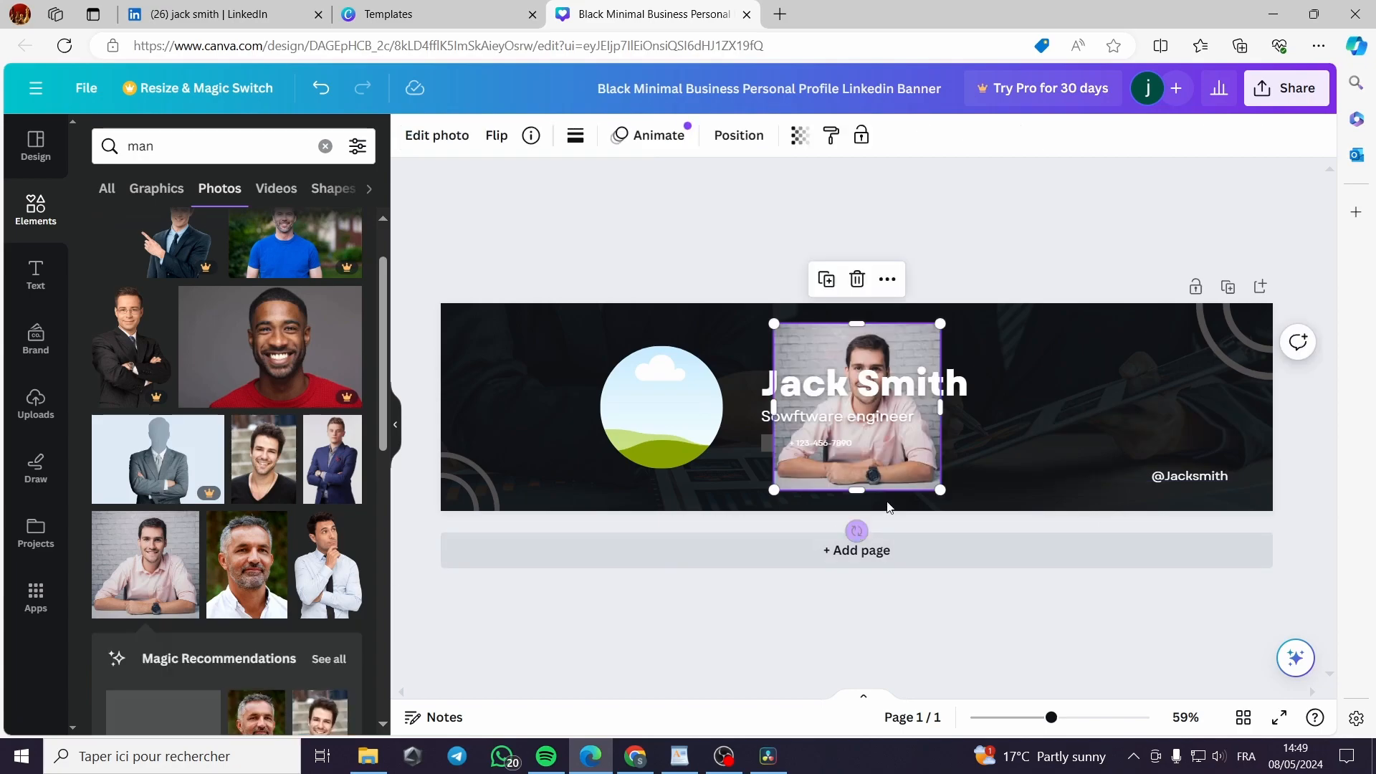
left_click_drag(929, 481, 570, 478)
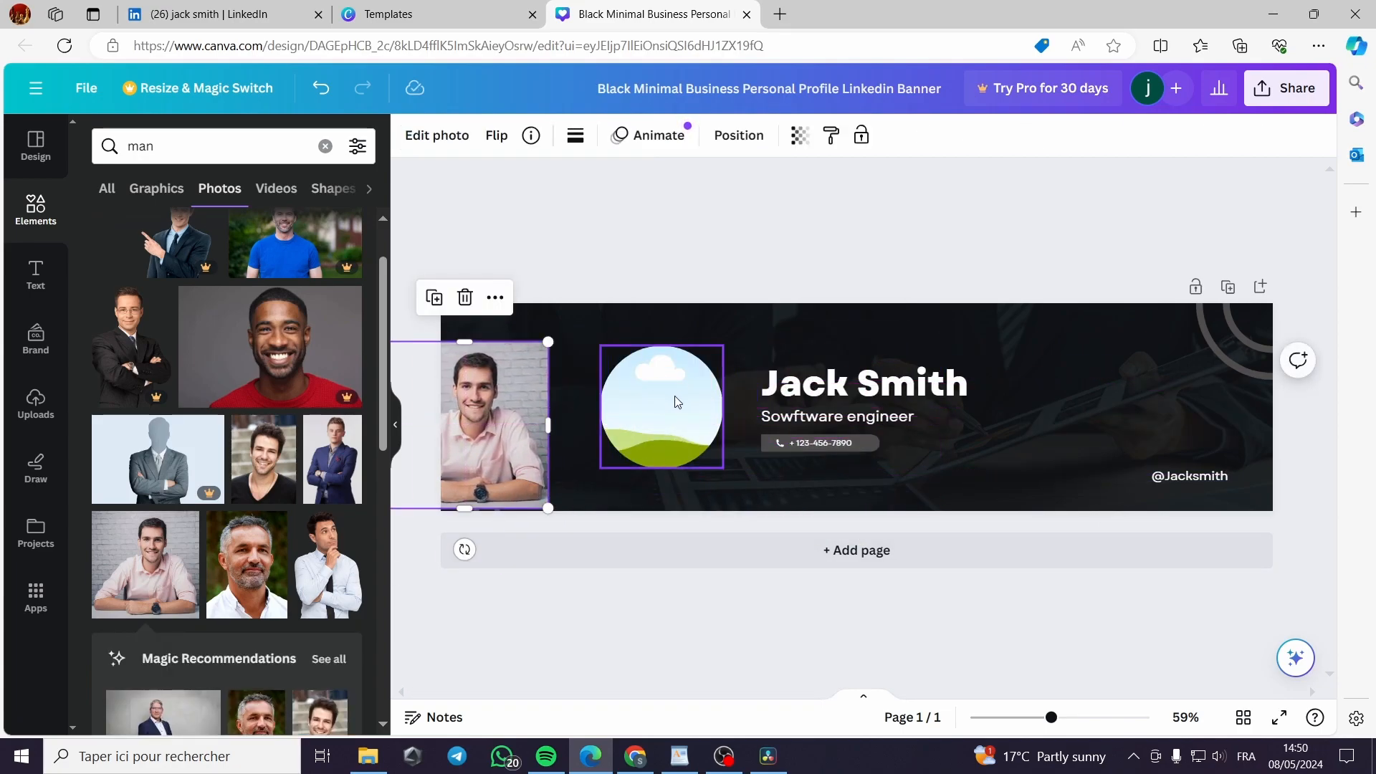
left_click(653, 407)
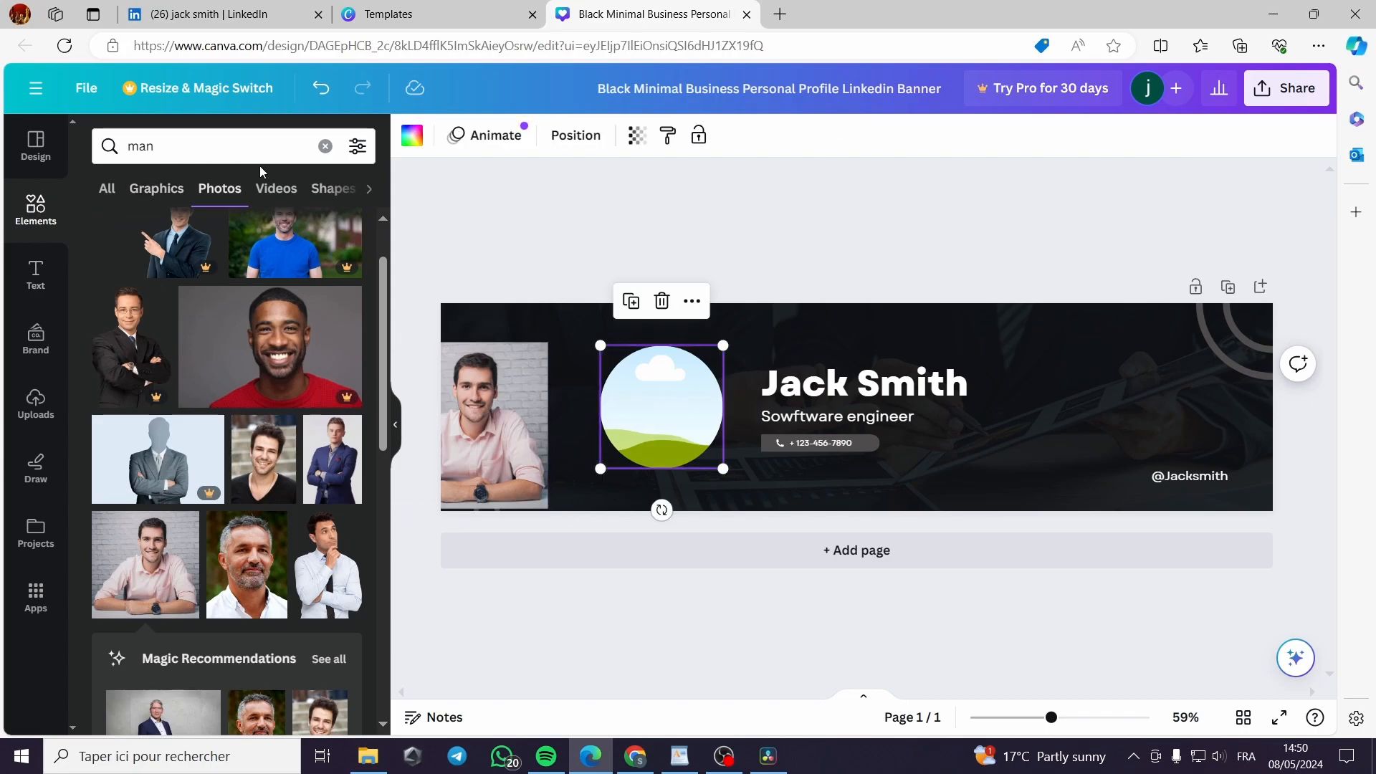
Search Elements for 'photo' and drop the man's photo into the profile circle frame
left_click(325, 146)
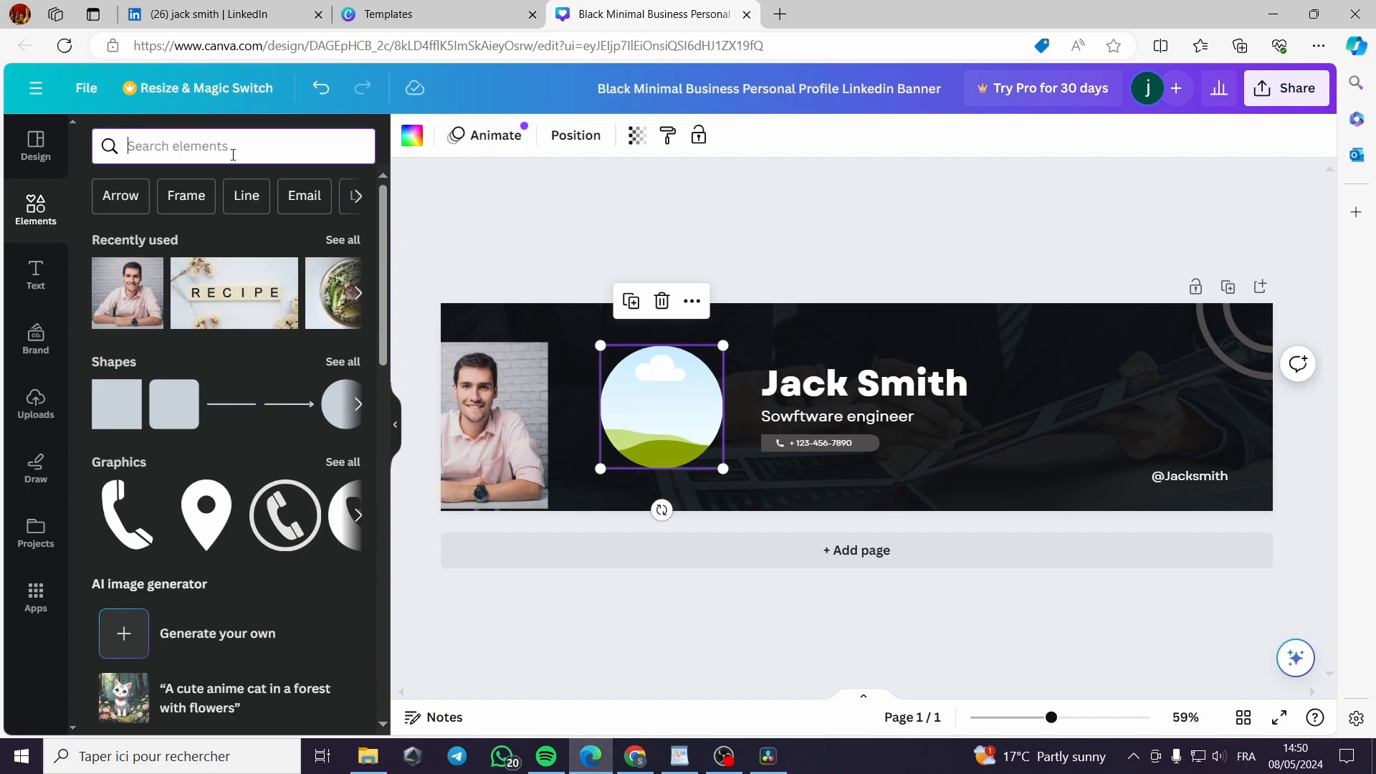
type("photo")
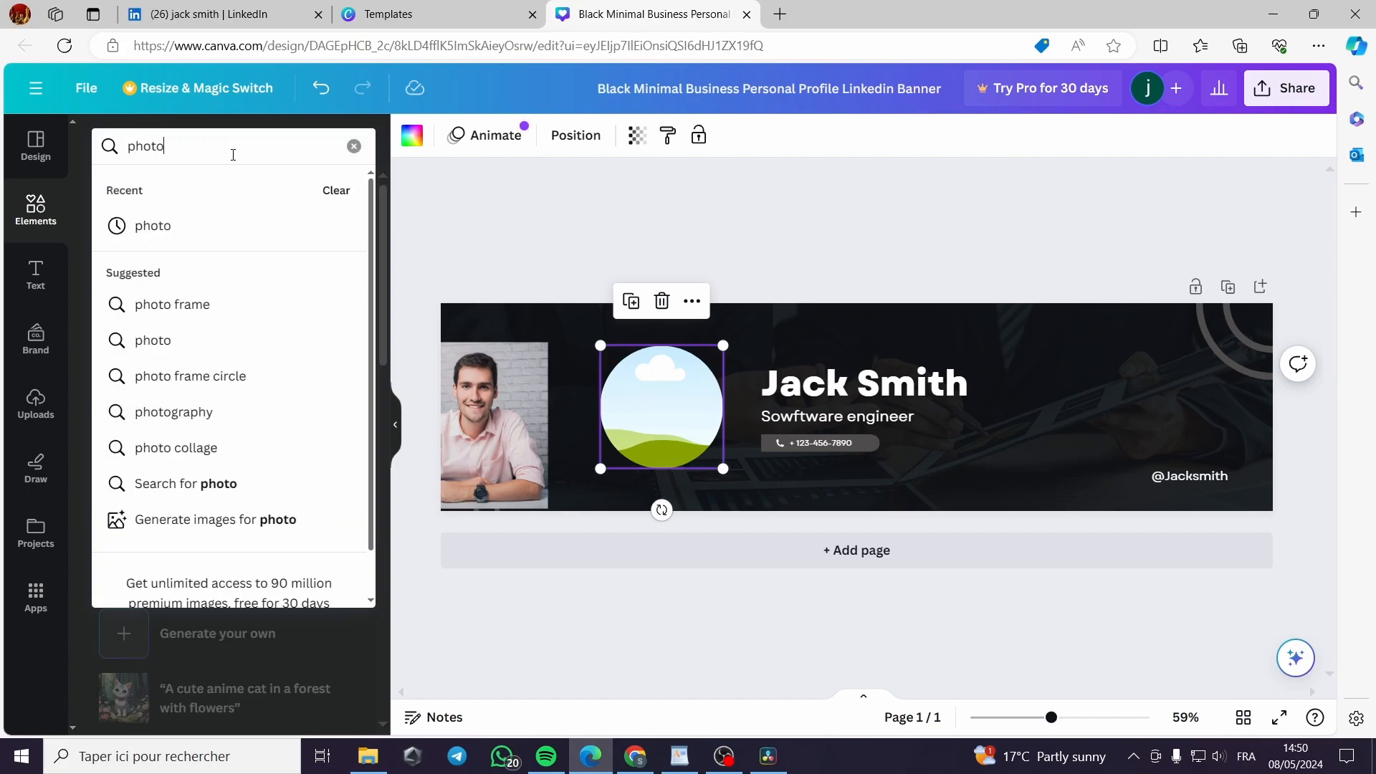
key("Return")
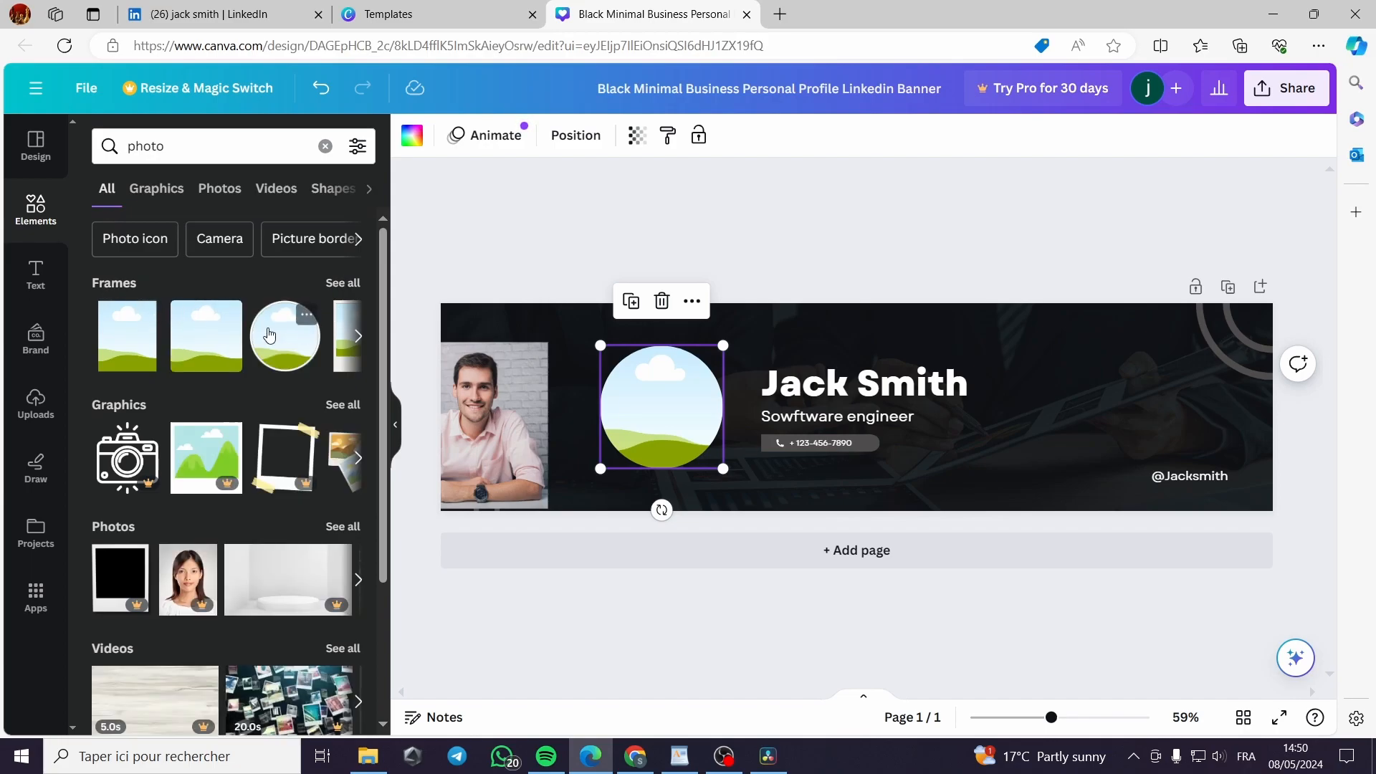
left_click_drag(504, 432, 656, 425)
left_click(655, 423)
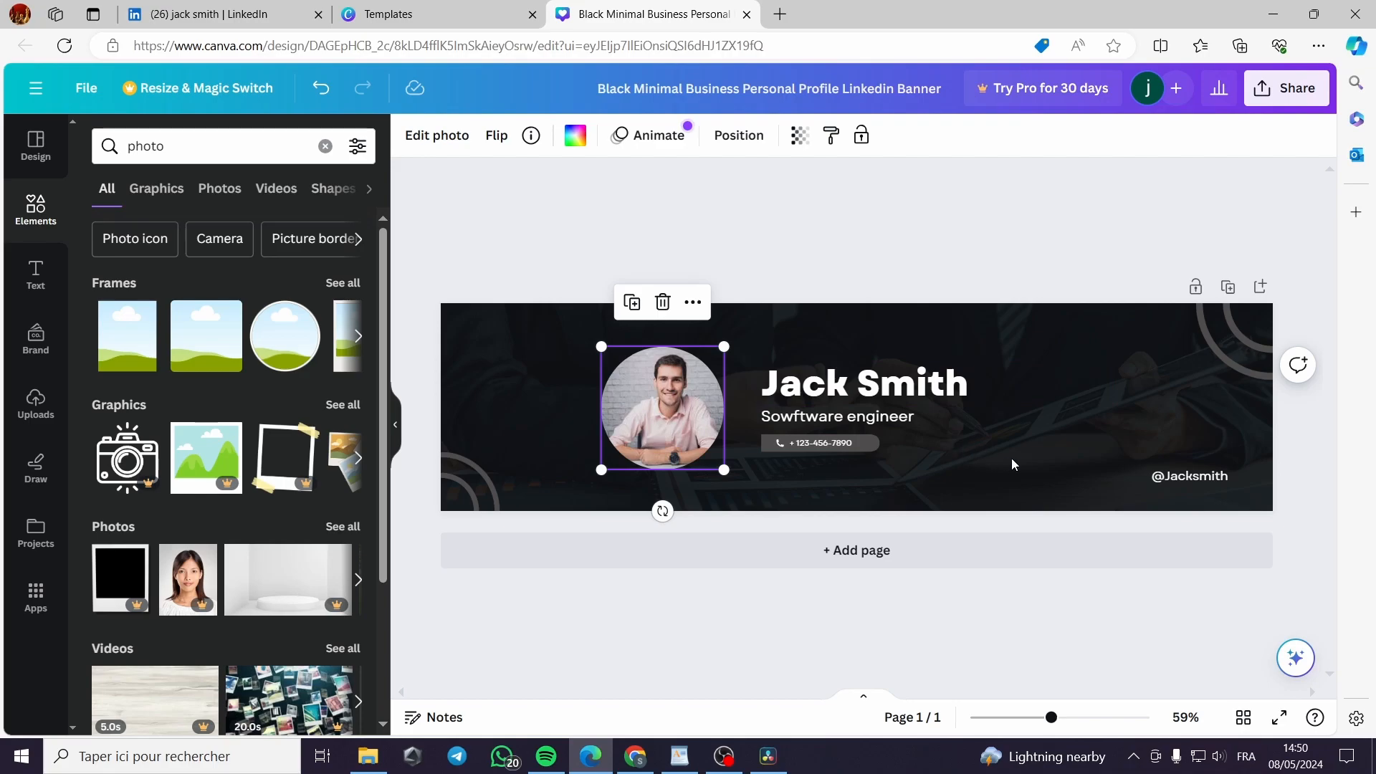
left_click(1115, 405)
left_click(1173, 410)
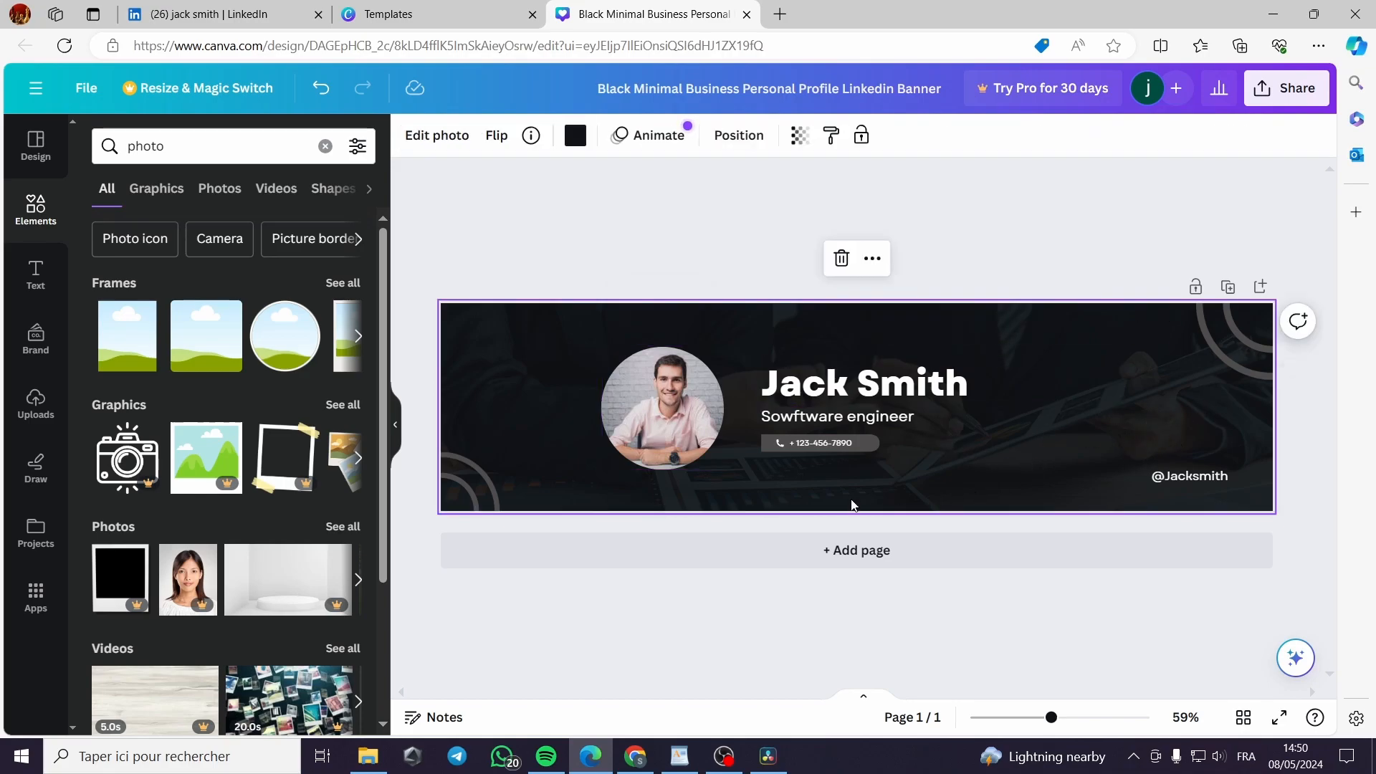
Download the banner as a PNG, then switch to the LinkedIn tab
left_click(1287, 87)
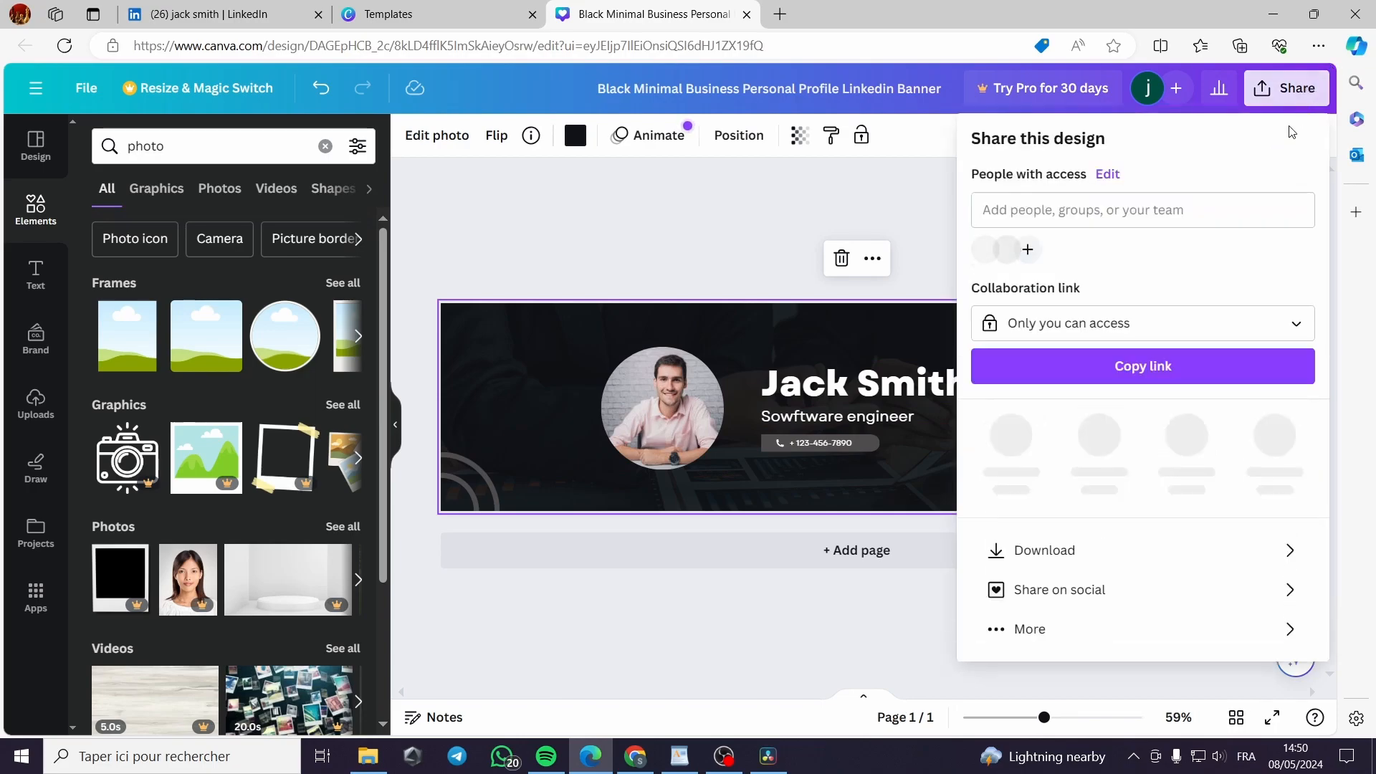
left_click(1066, 536)
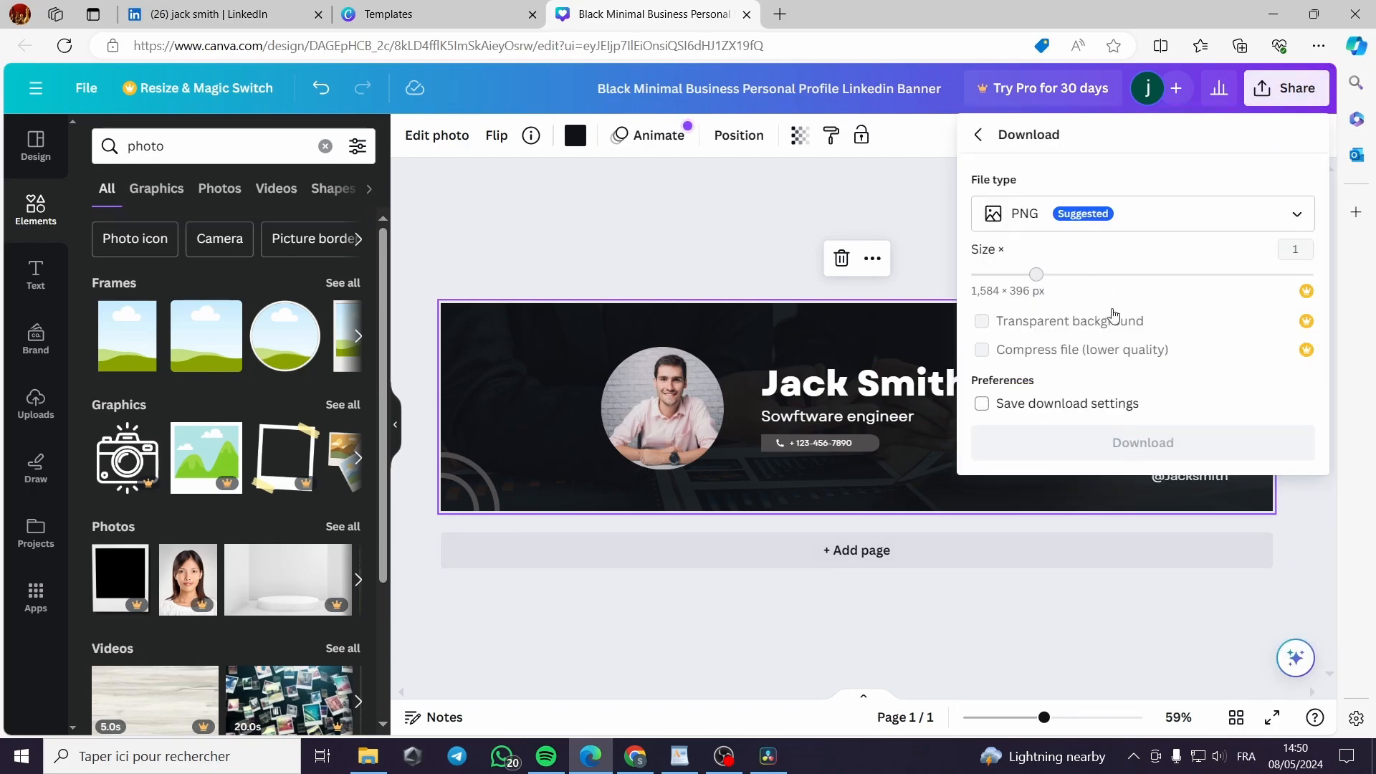
left_click(1159, 448)
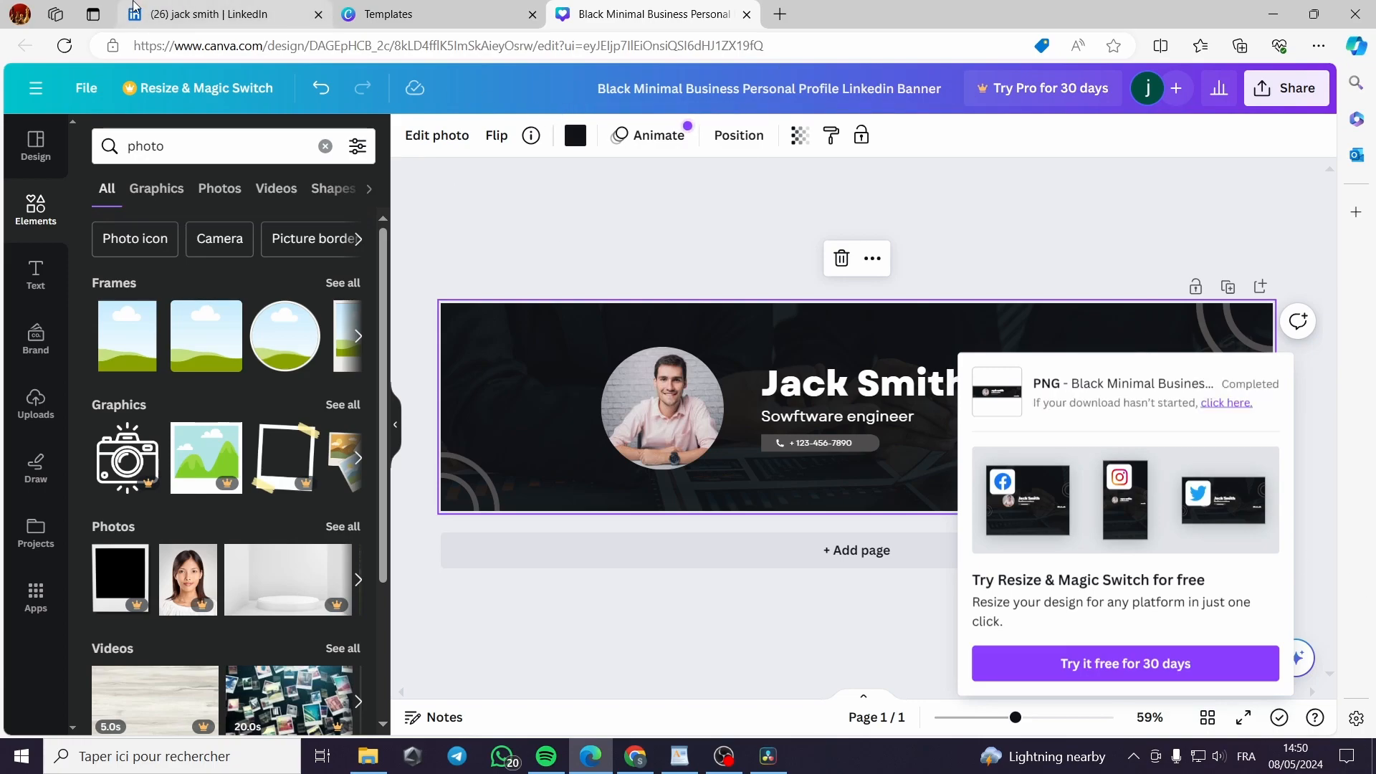
left_click(164, 8)
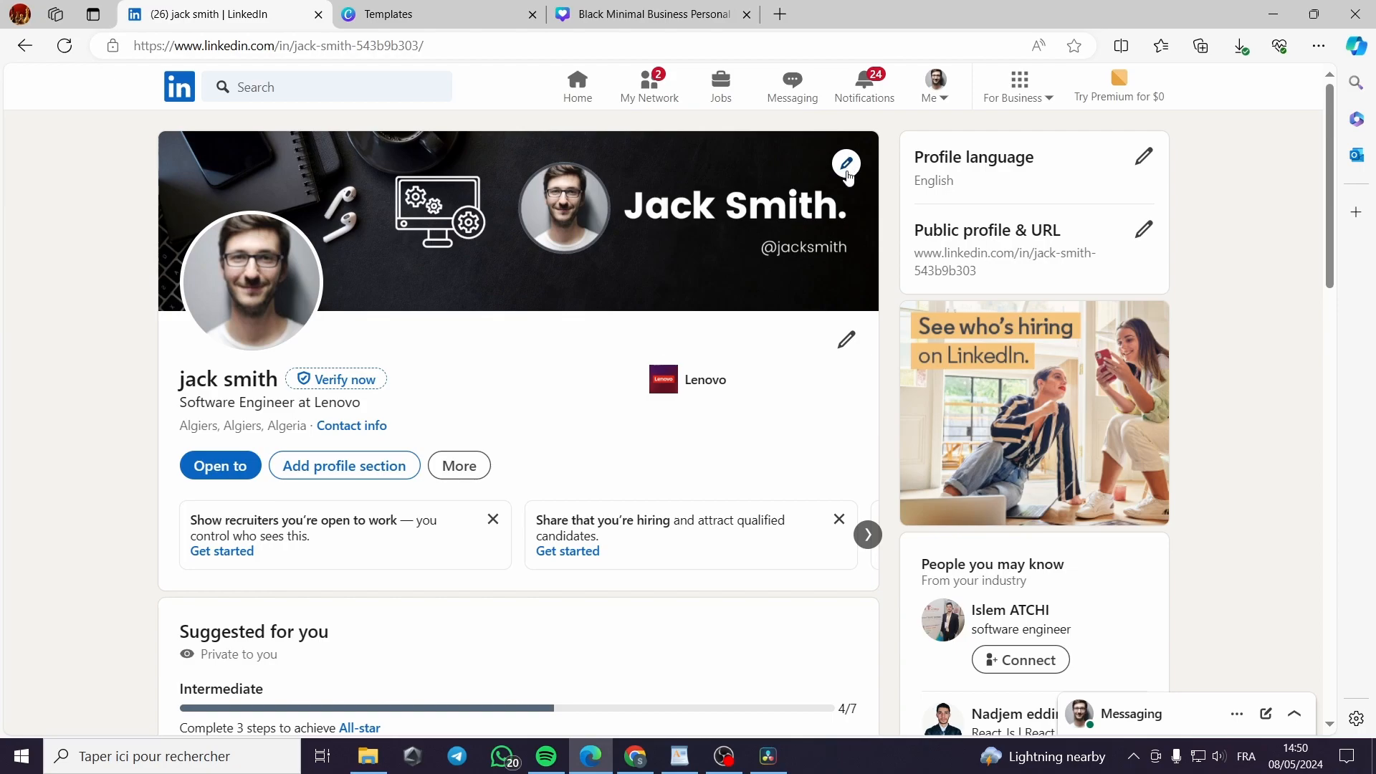
Set the downloaded Black Minimal Business banner PNG from Téléchargements as the LinkedIn background photo
left_click(846, 165)
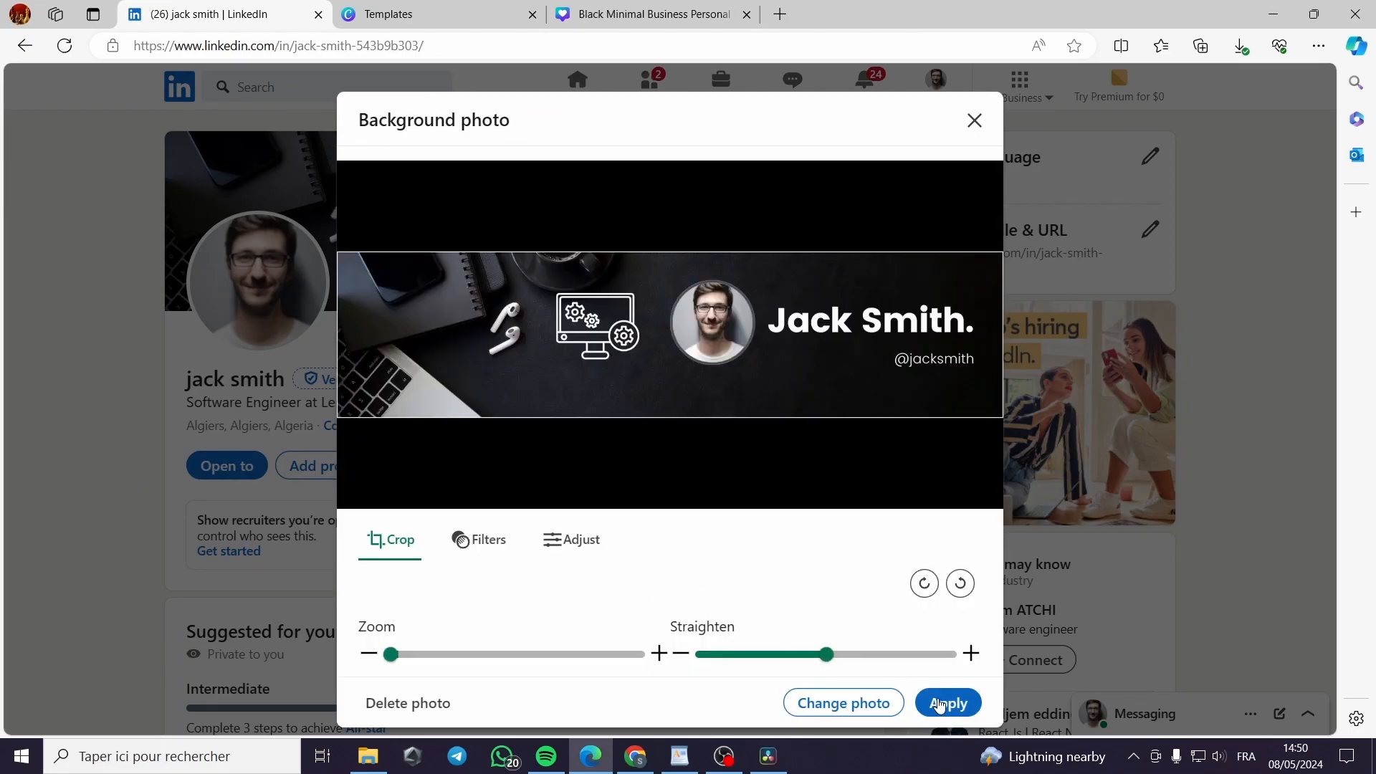
left_click(860, 708)
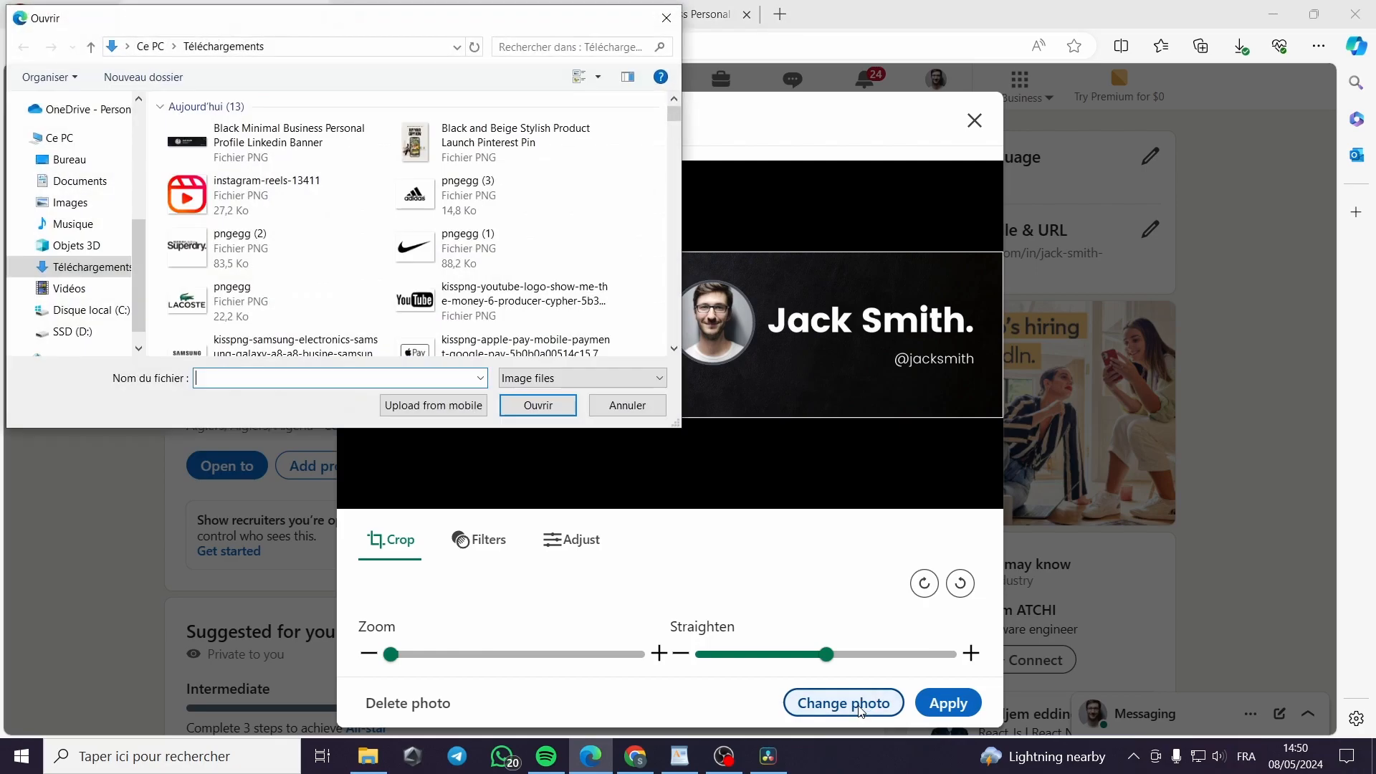
left_click(242, 155)
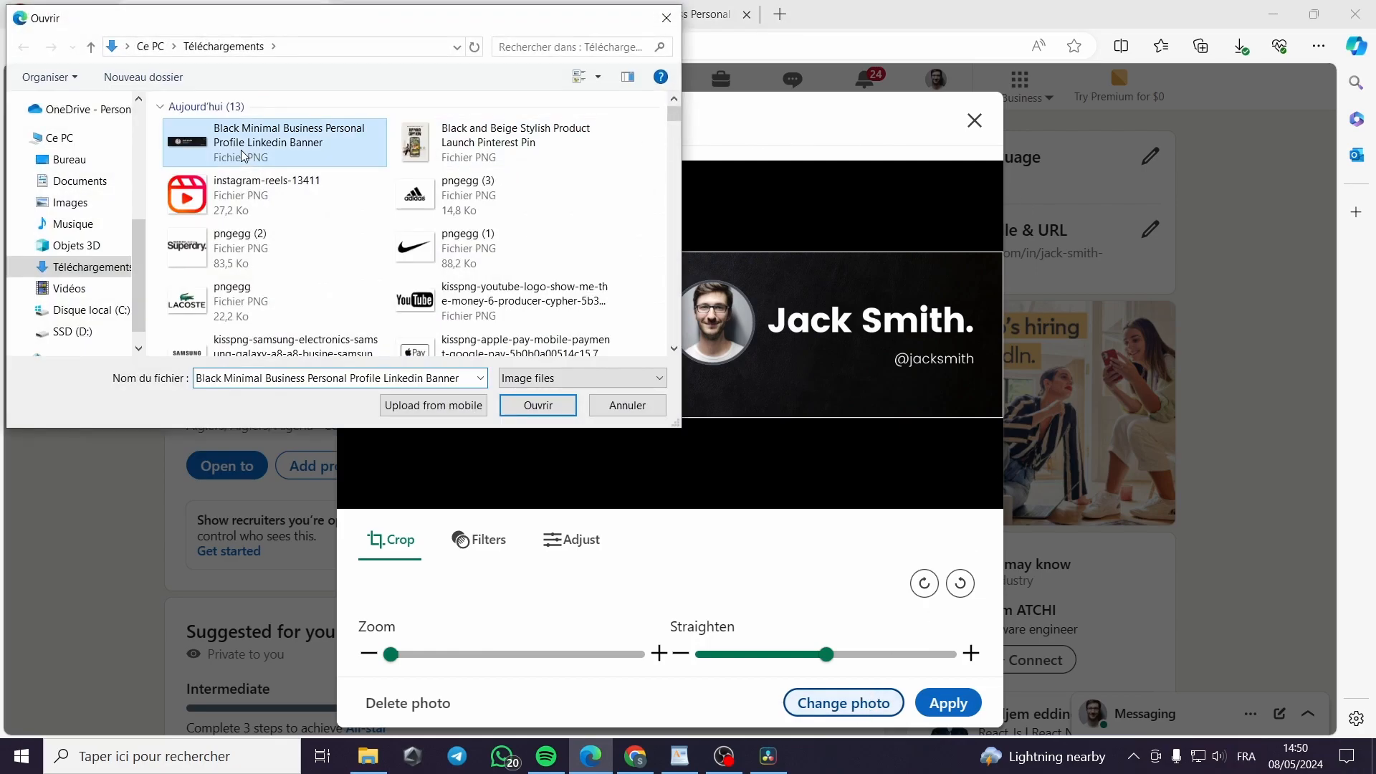
left_click(538, 405)
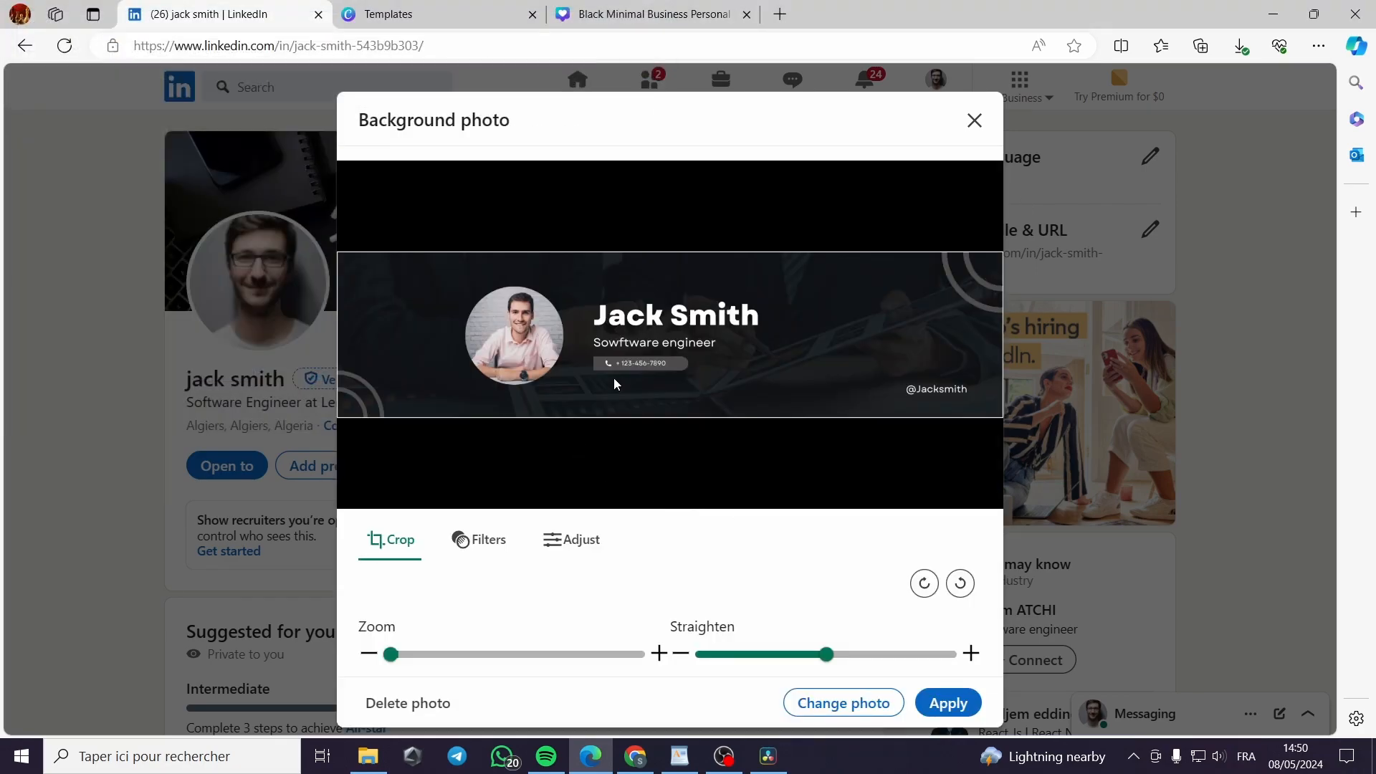
left_click(950, 705)
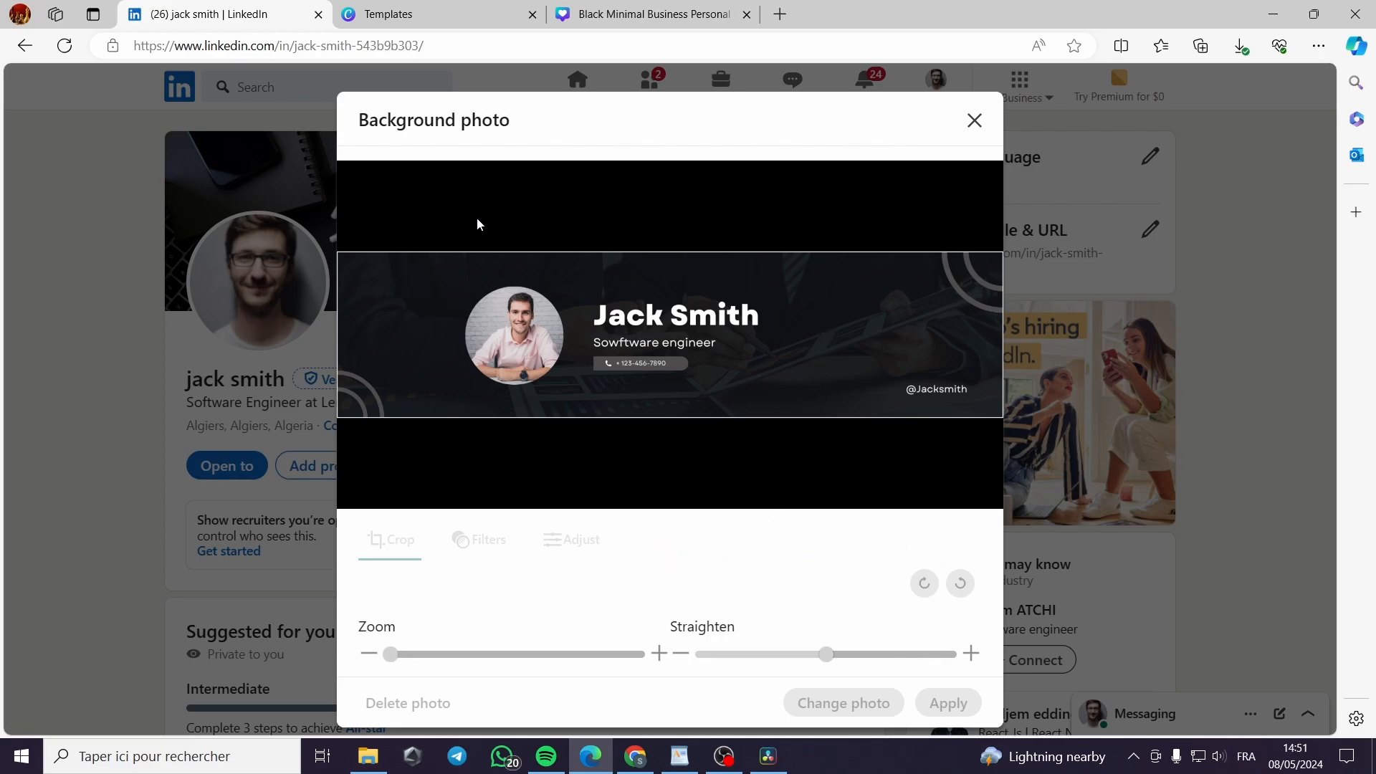
left_click(387, 16)
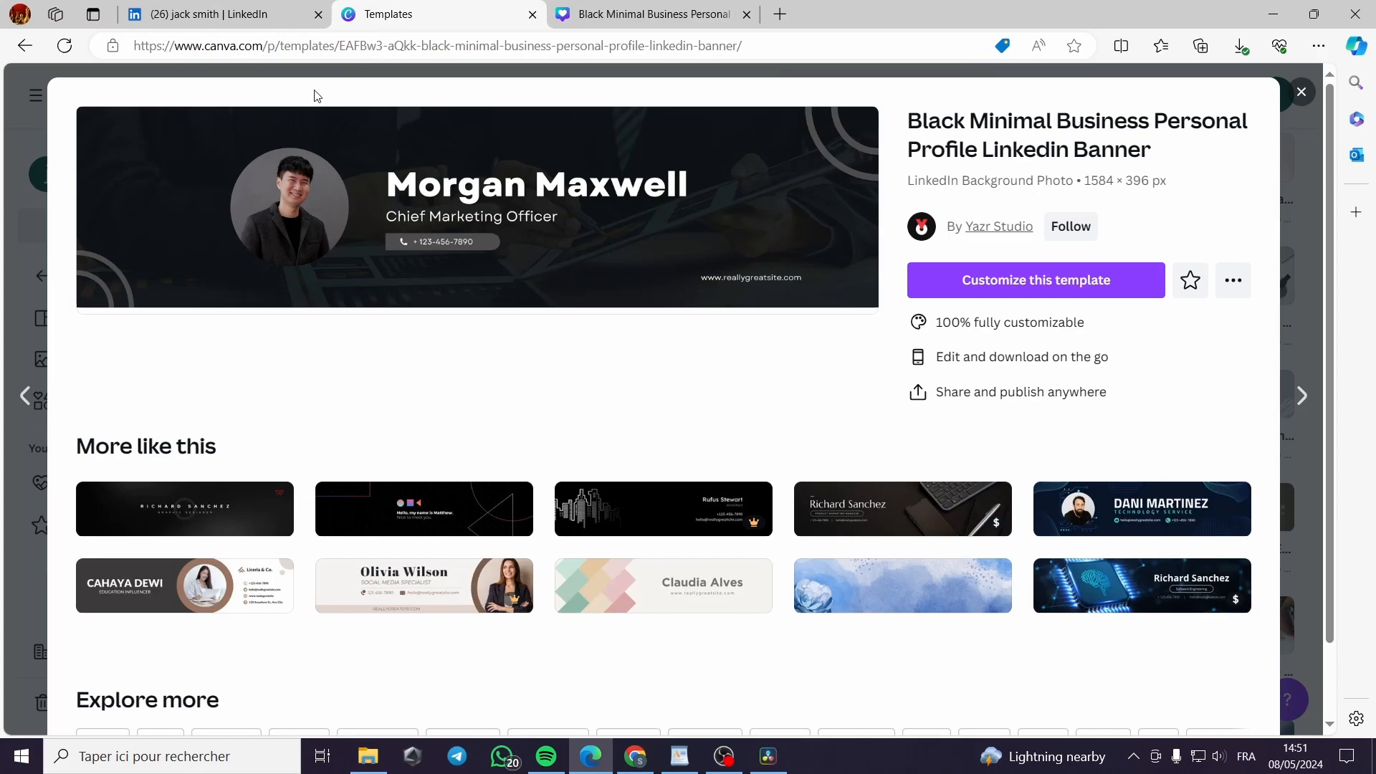
Go back to the Canva search and change the query from 'linkedin banner' to 'linkedin photo'
left_click(11, 48)
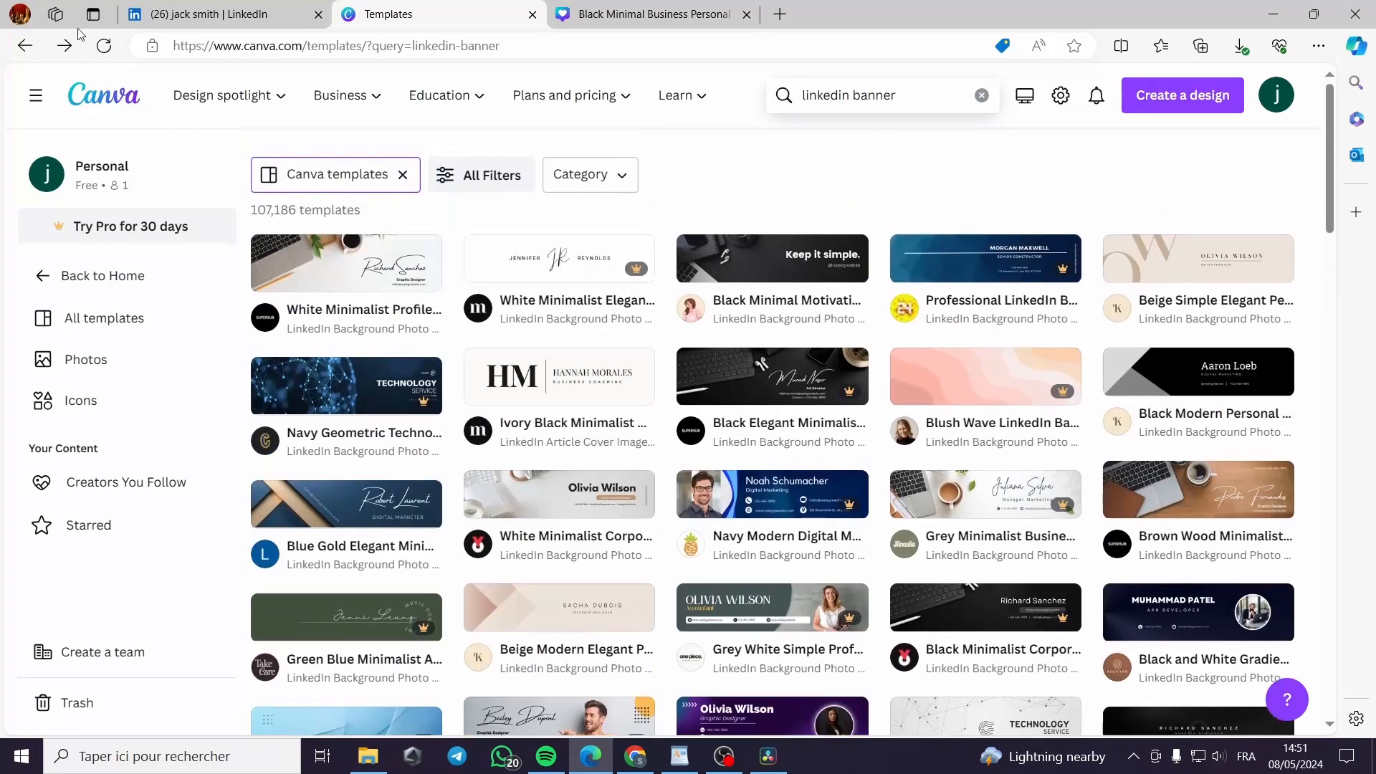
left_click(25, 45)
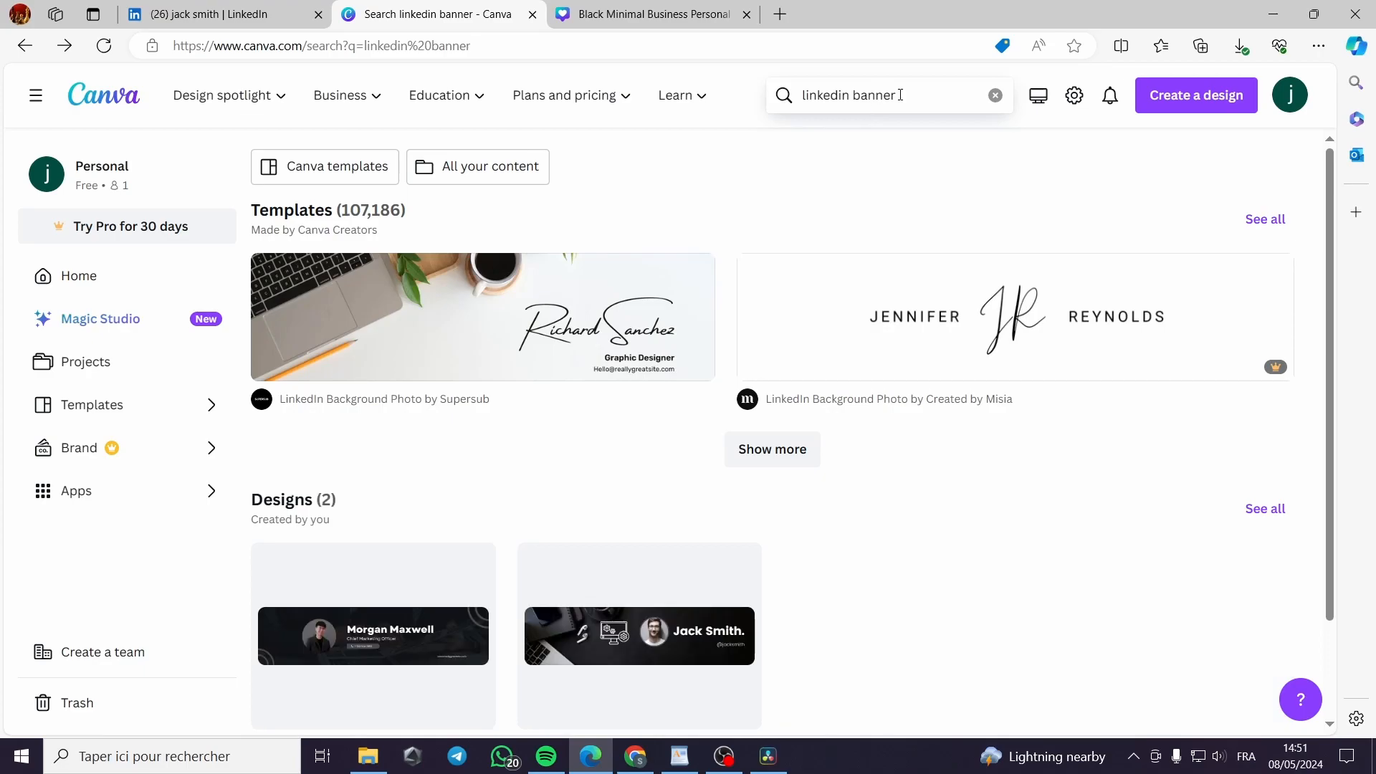
double_click(898, 95)
key("BackSpace")
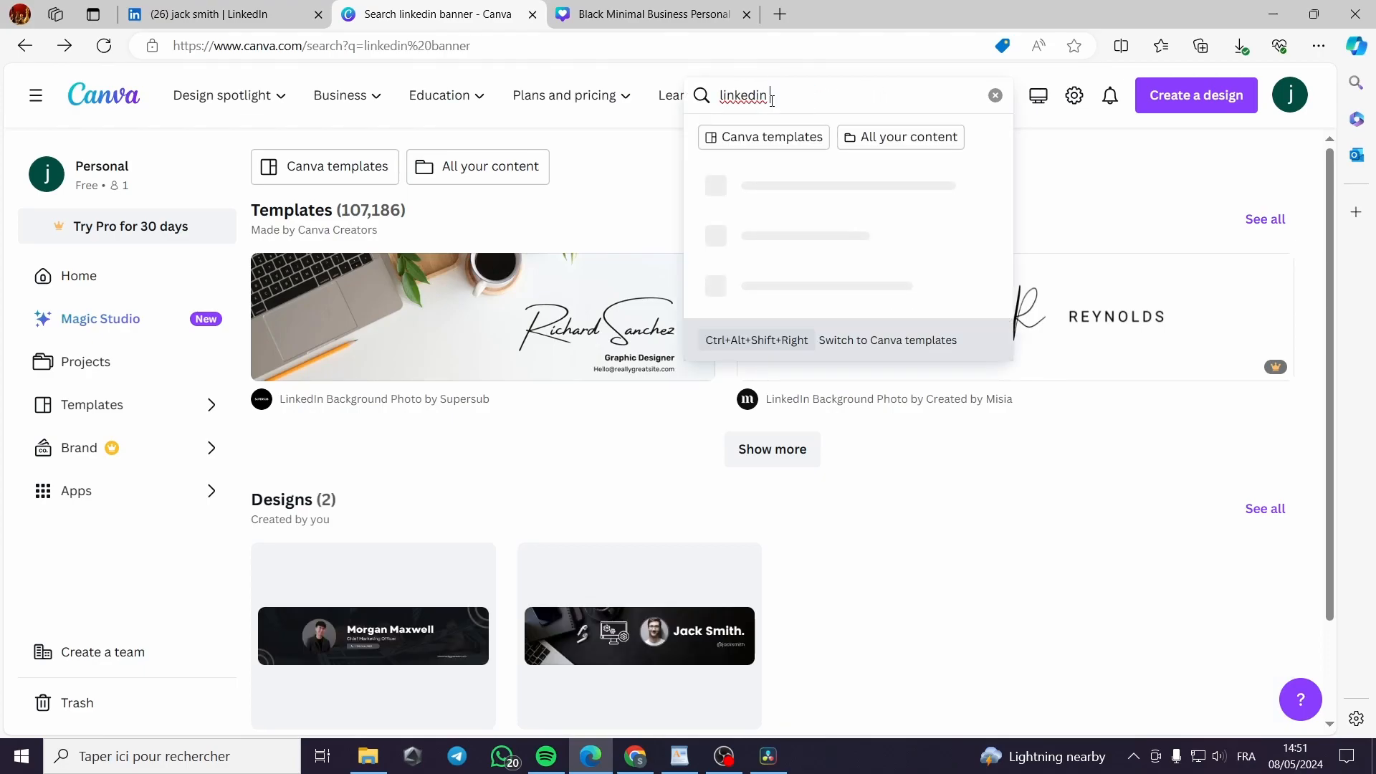
type("photo")
key("Return")
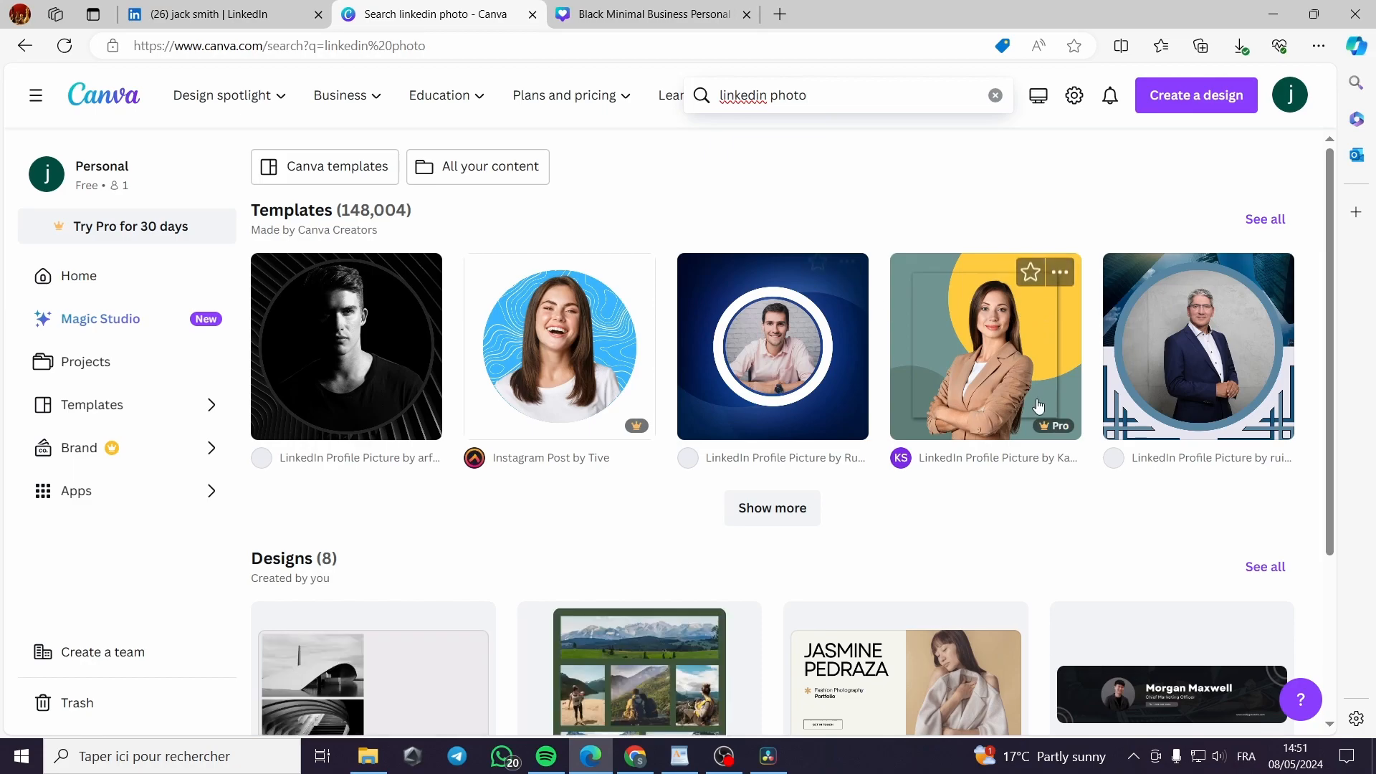
Browse all 'linkedin photo' templates, then switch to the 'linkedin profile photo' suggestion
left_click(1273, 220)
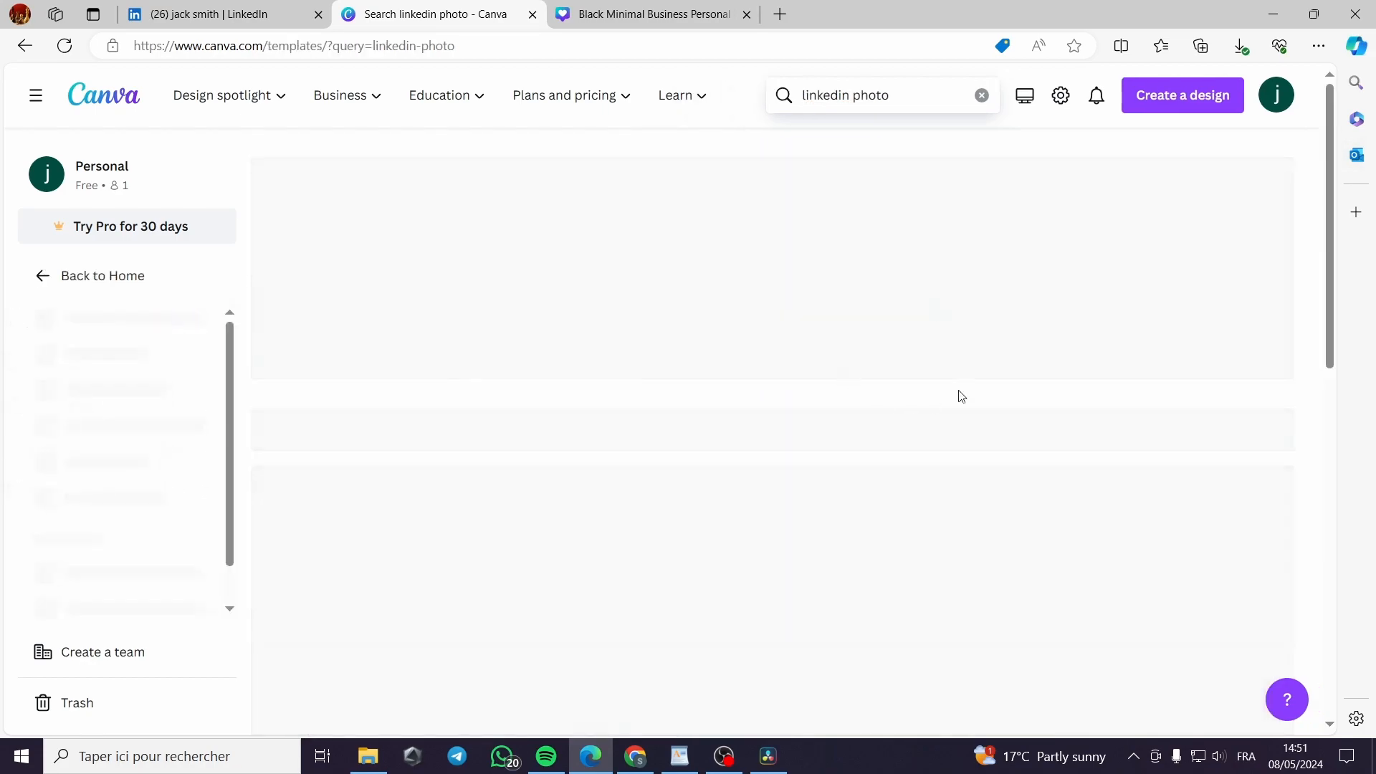
scroll(753, 301, "down", 3)
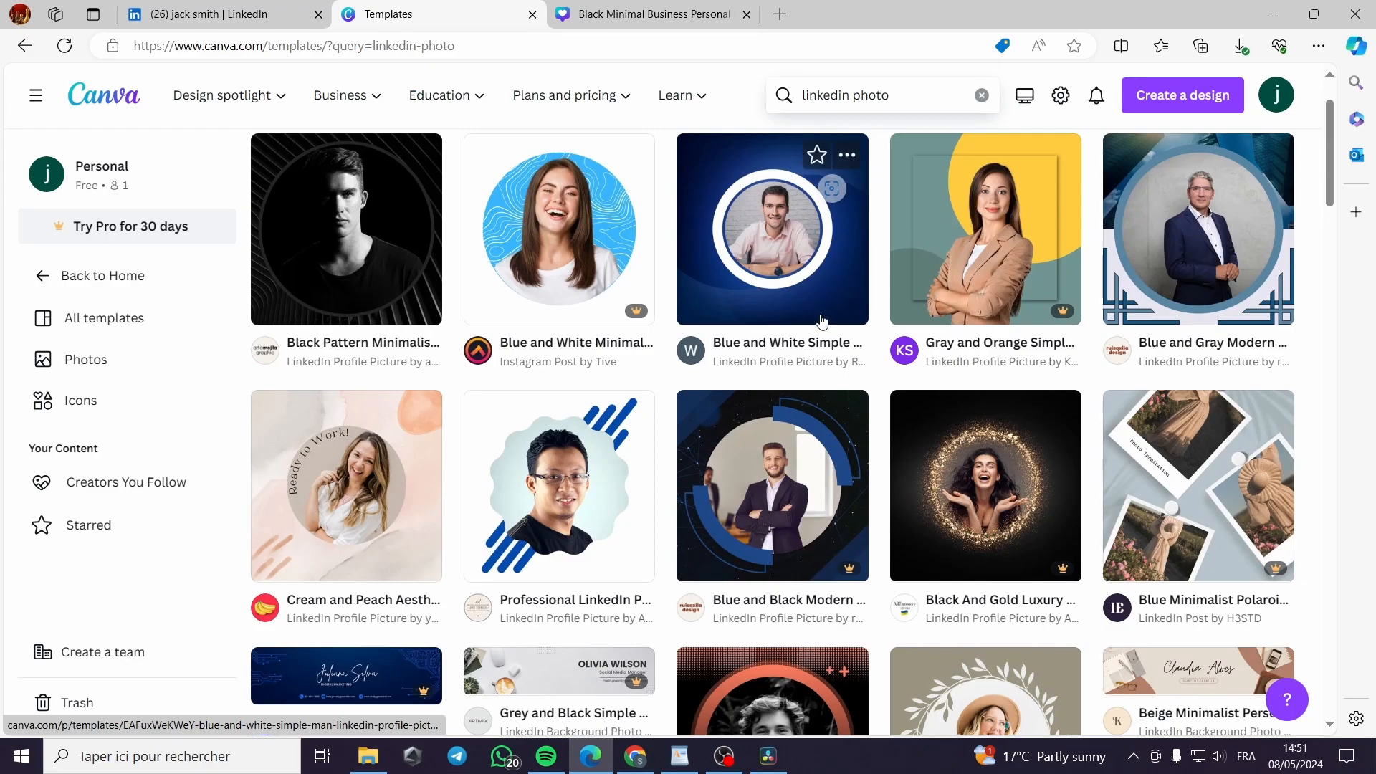
scroll(789, 316, "up", 2)
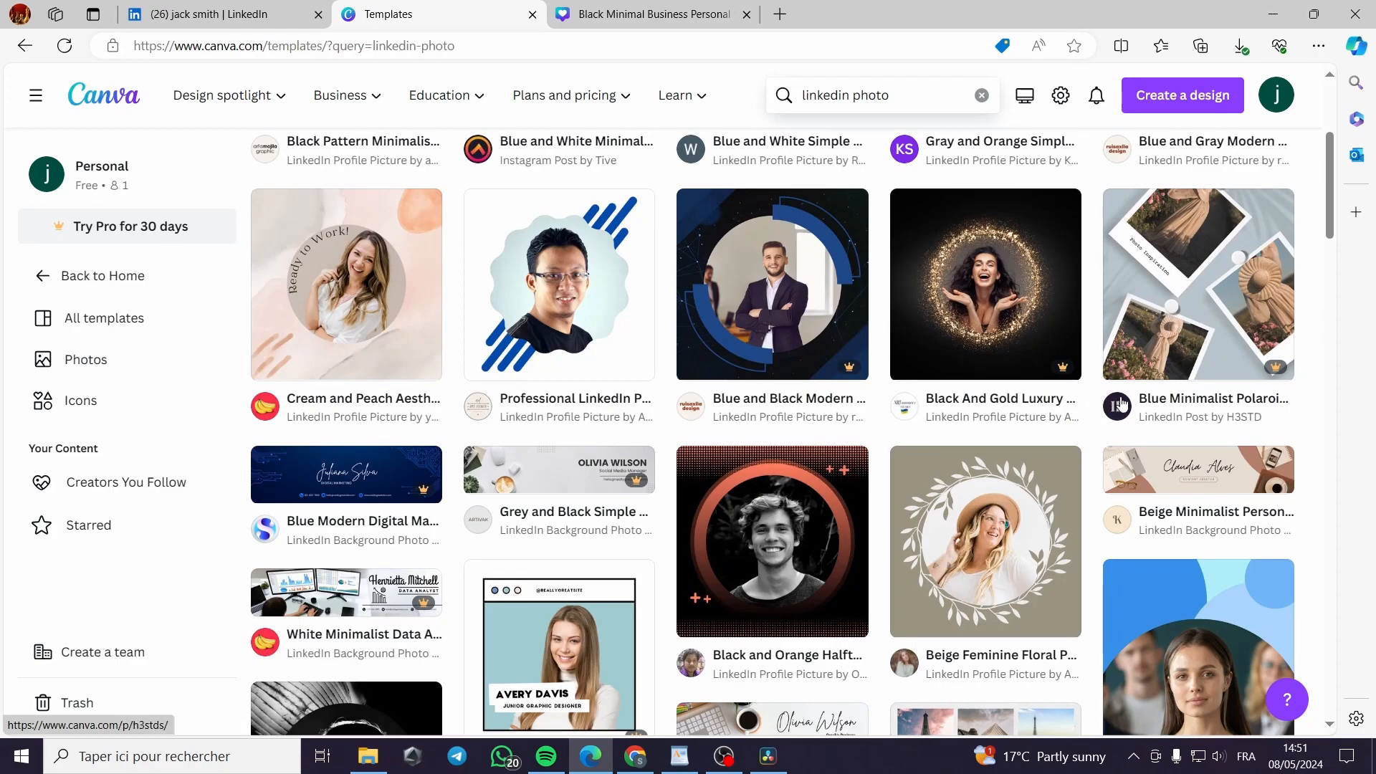
scroll(786, 330, "down", 1)
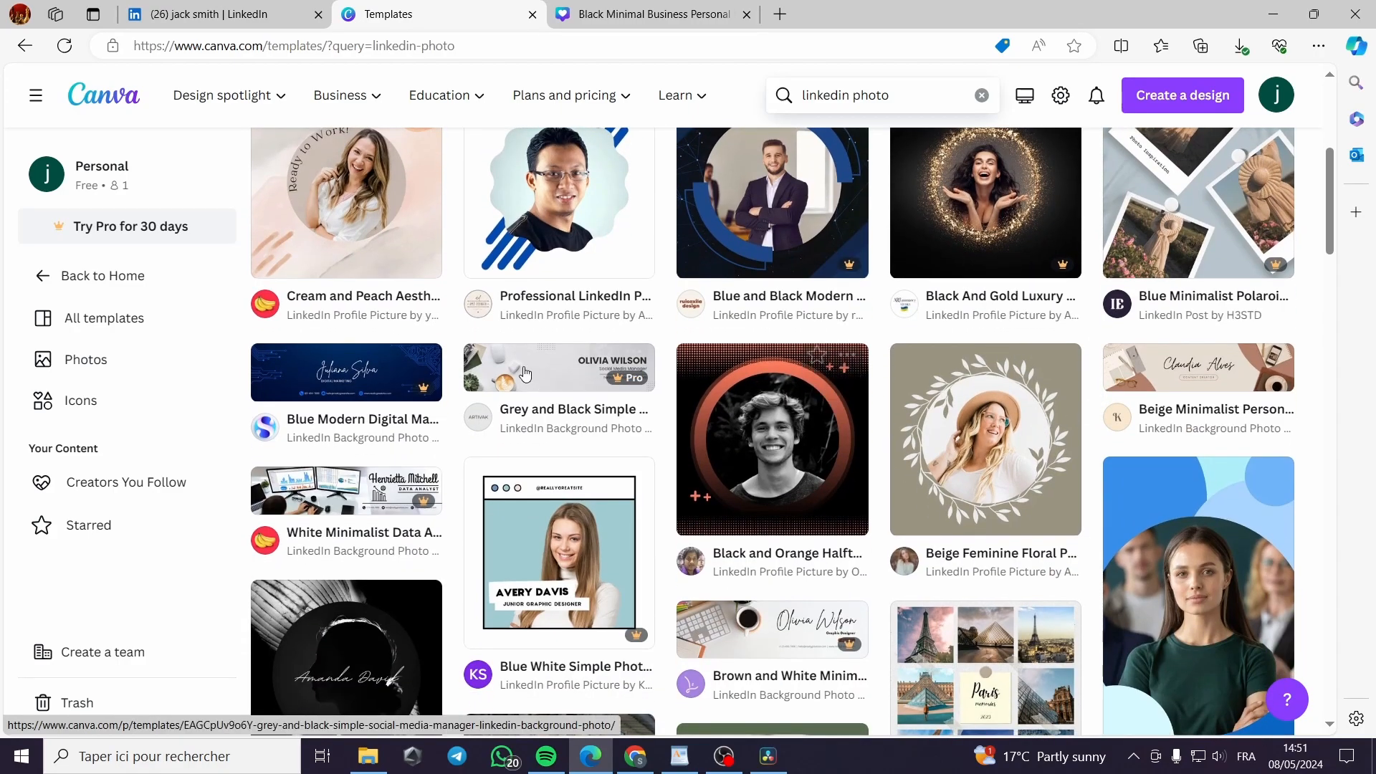
scroll(561, 305, "up", 1)
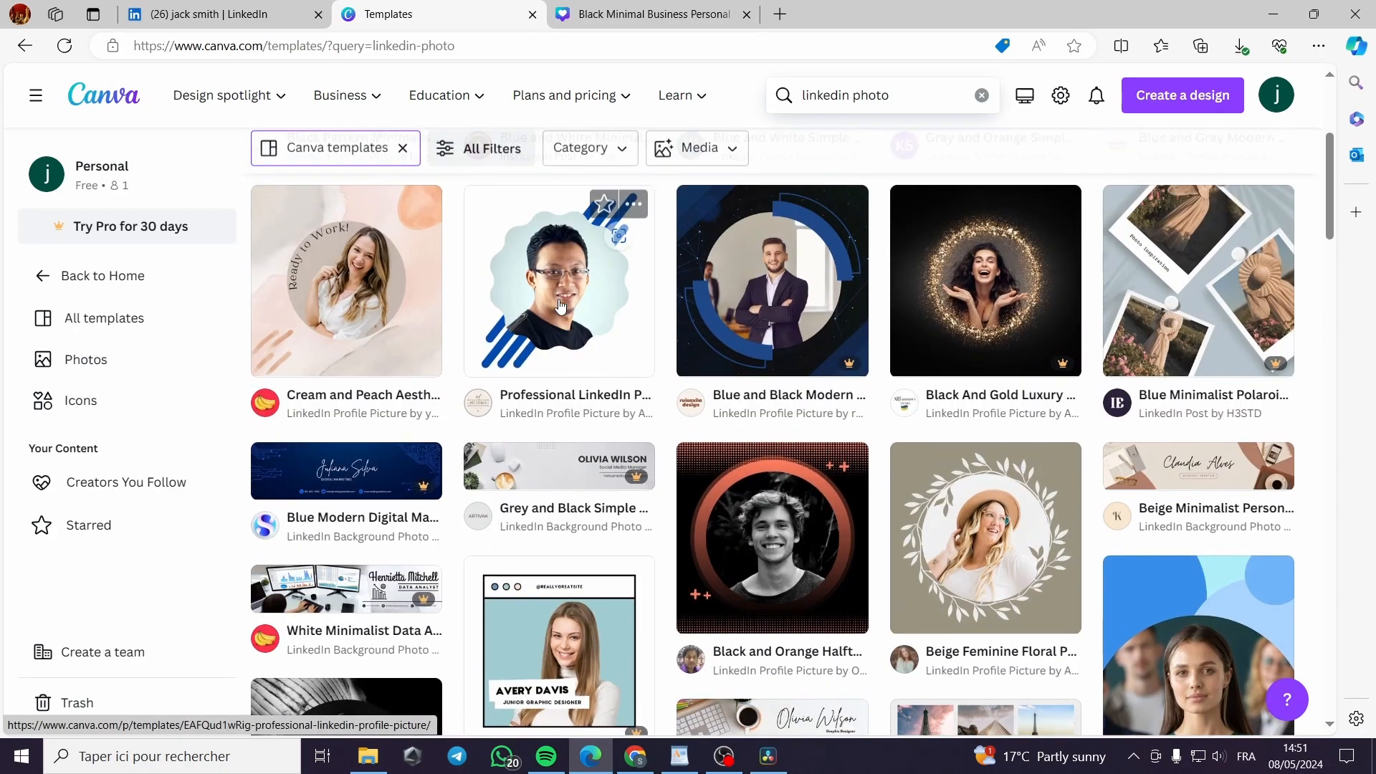
scroll(486, 324, "down", 2)
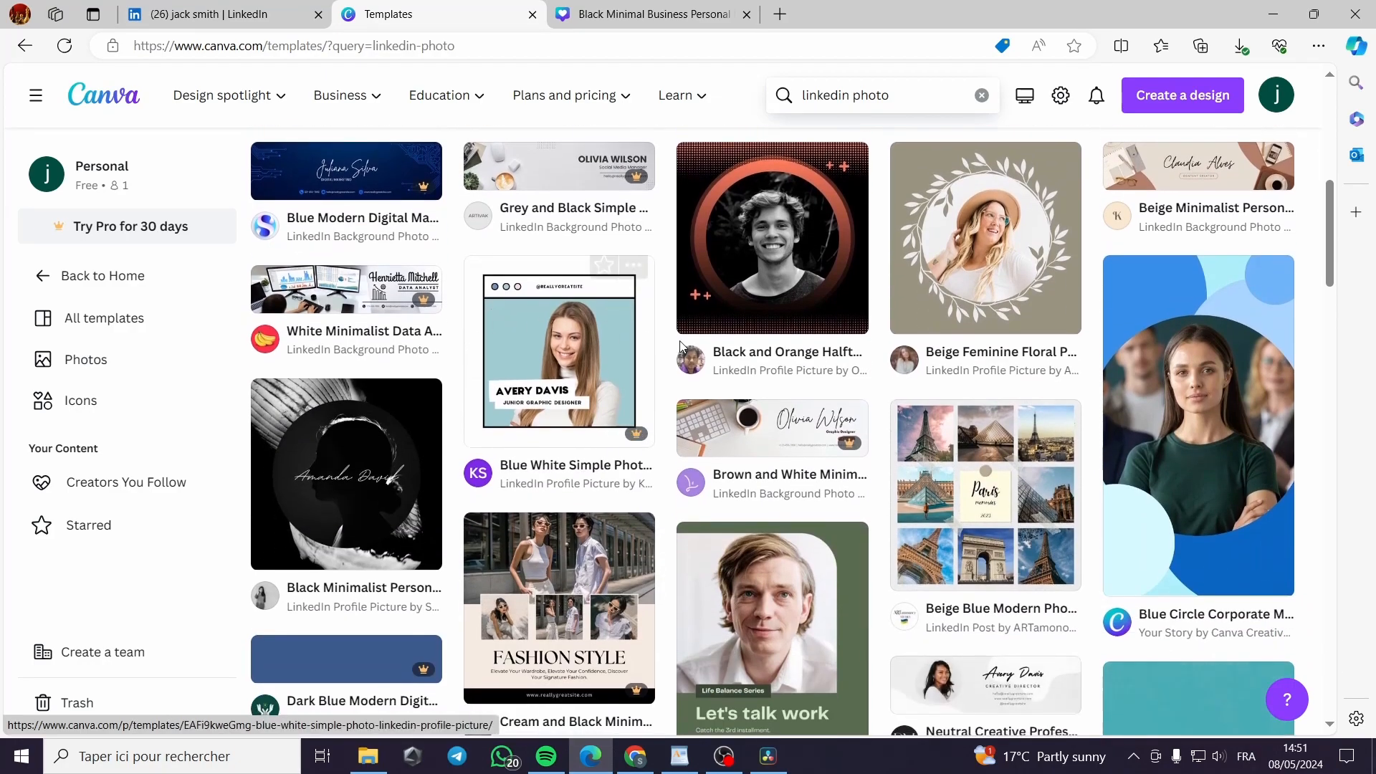
scroll(501, 330, "down", 2)
scroll(1287, 359, "down", 2)
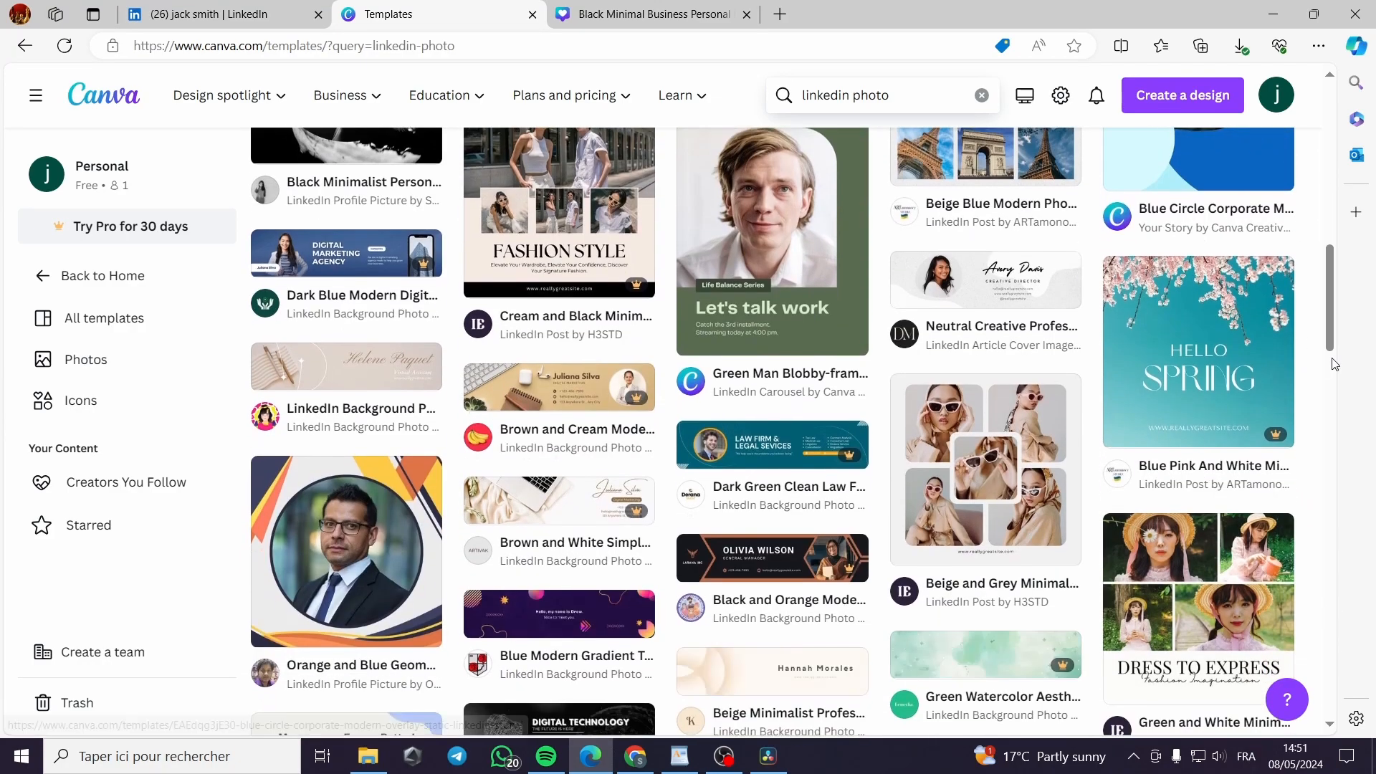
scroll(480, 510, "down", 3)
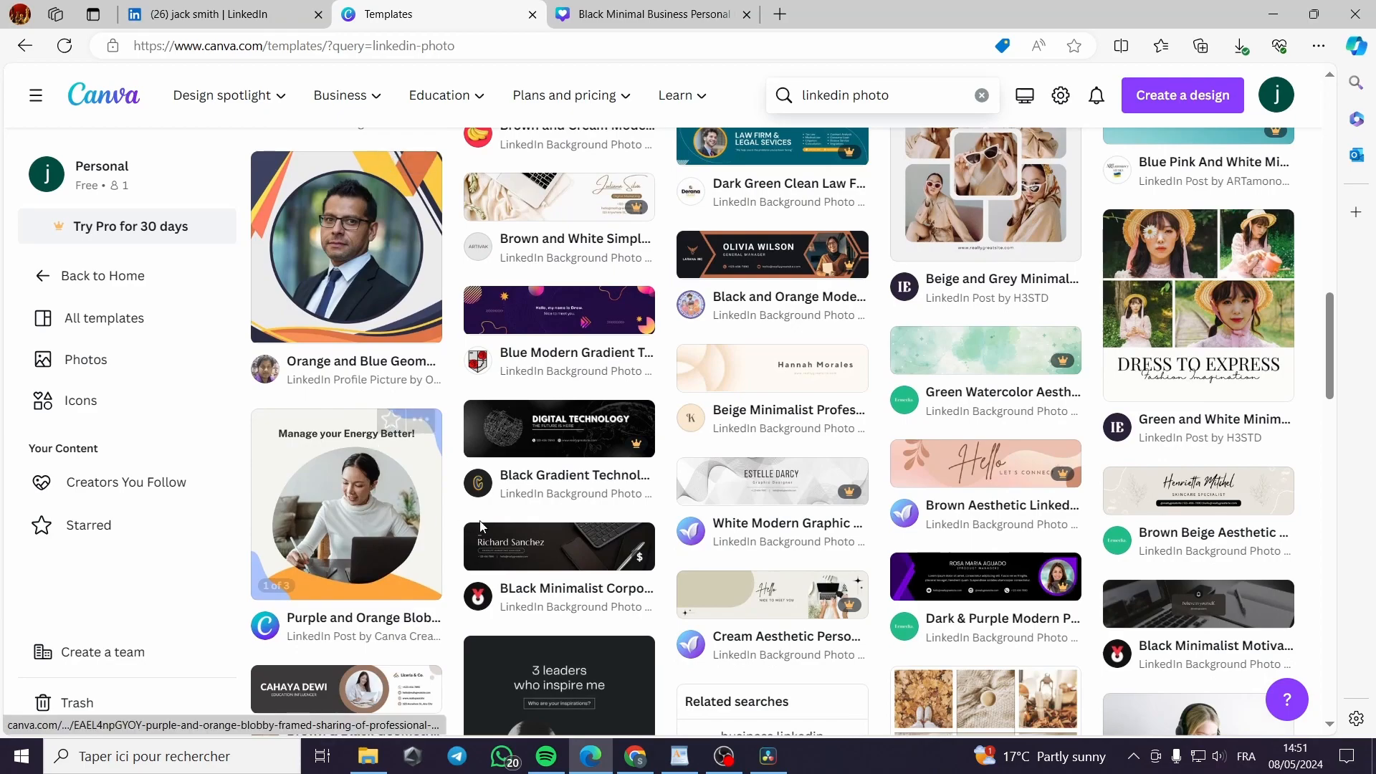
scroll(441, 487, "down", 1)
scroll(753, 501, "down", 4)
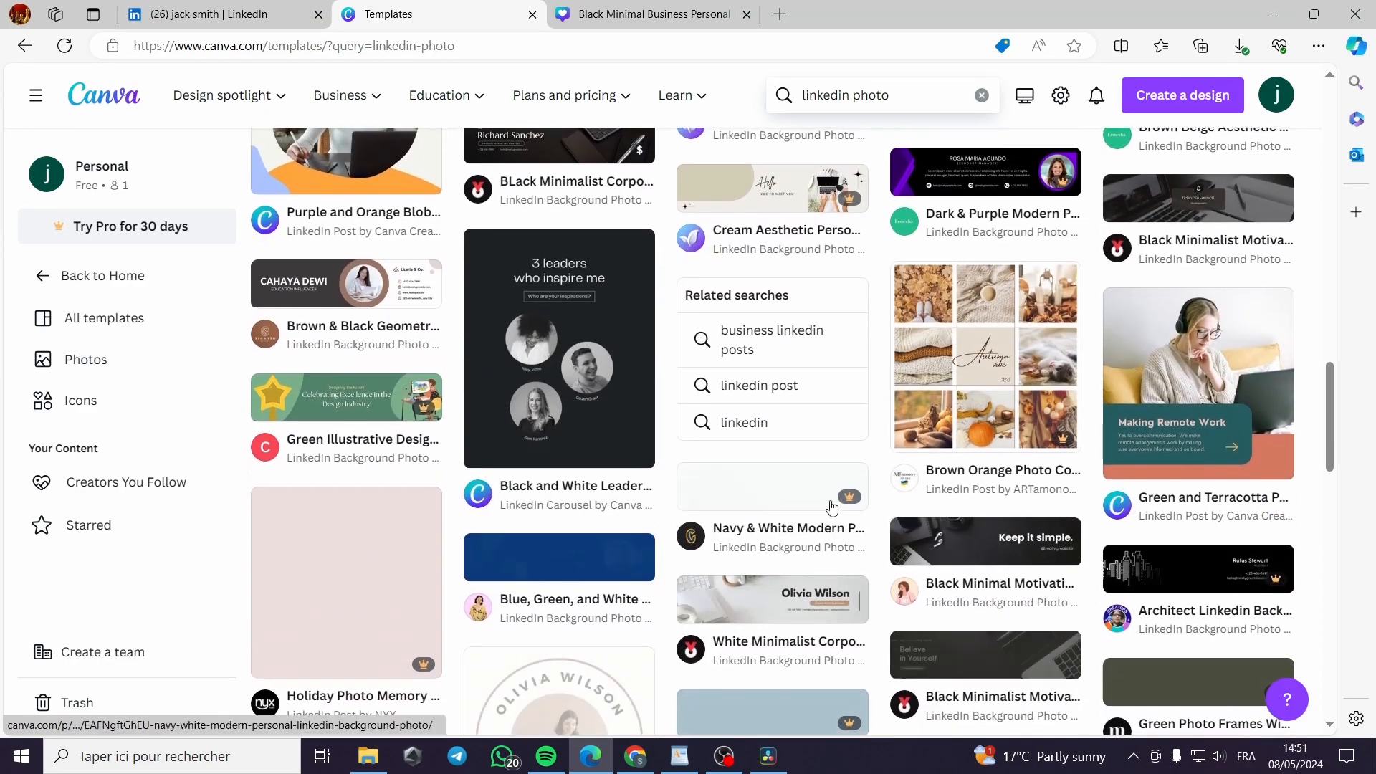
scroll(609, 473, "down", 3)
scroll(608, 473, "down", 1)
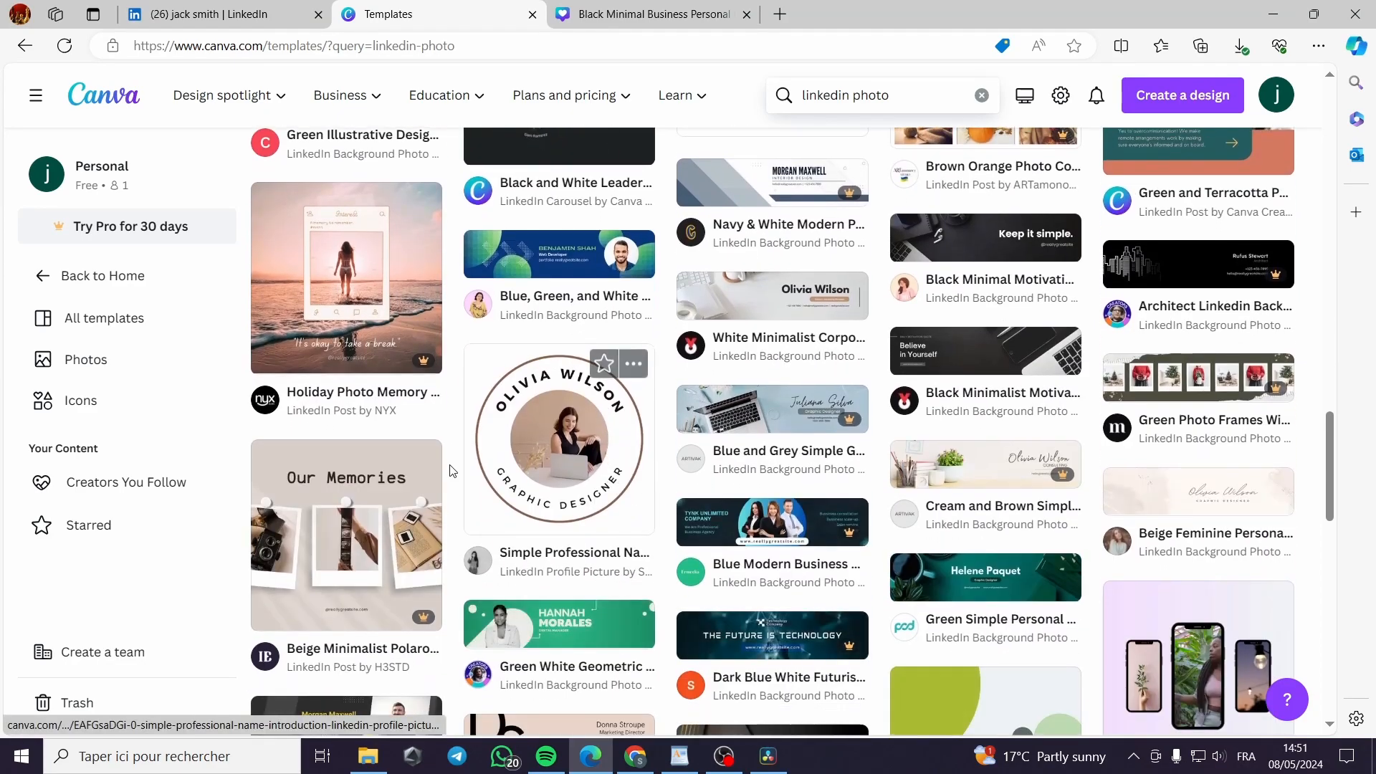
scroll(608, 473, "down", 2)
scroll(722, 541, "up", 3)
scroll(721, 541, "up", 15)
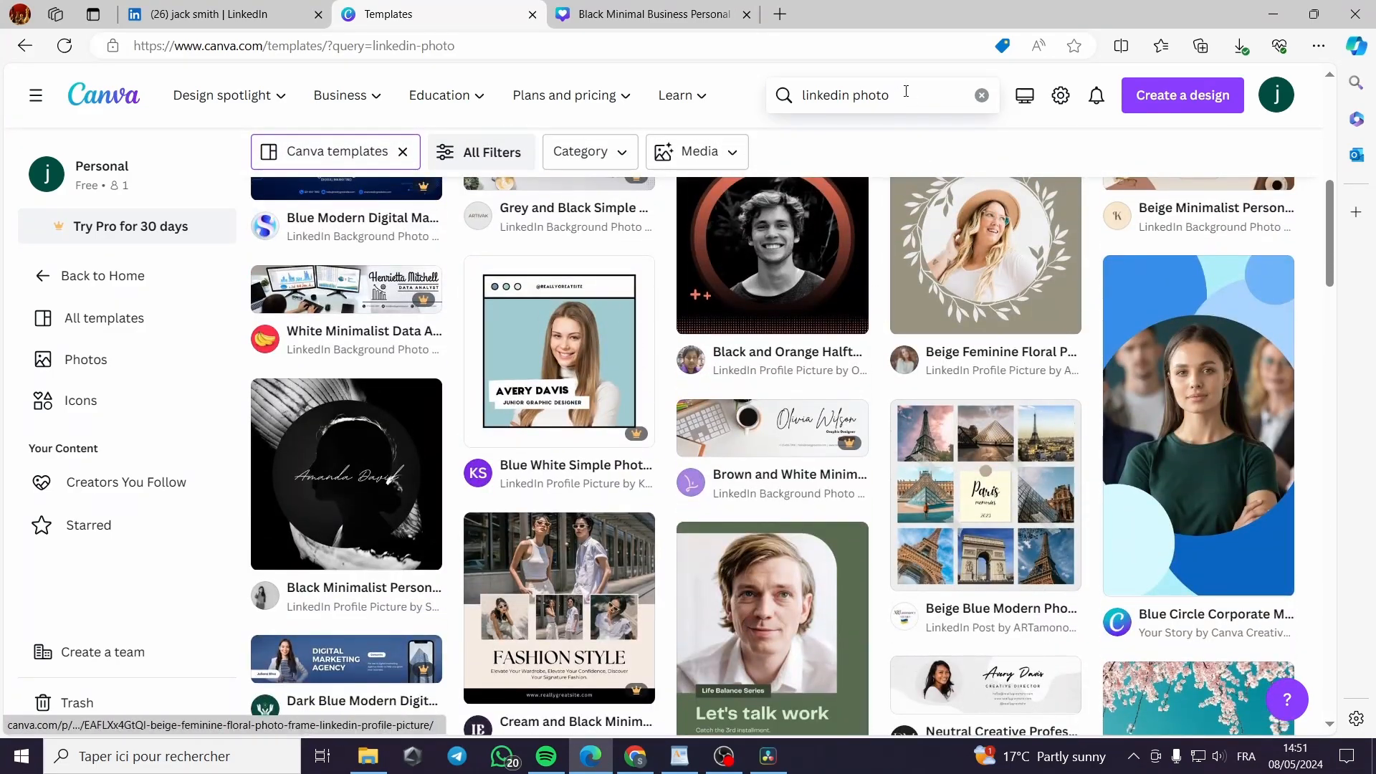
left_click(906, 91)
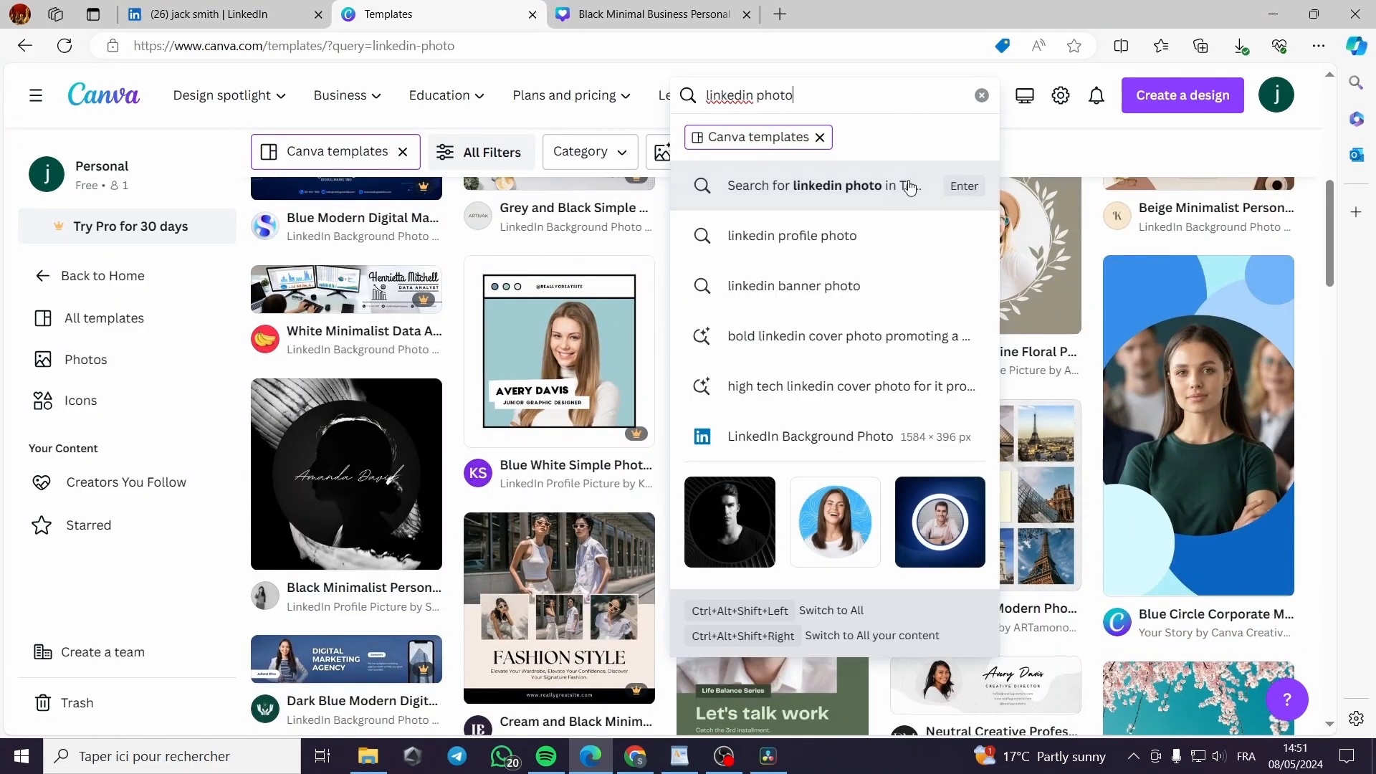
left_click(875, 239)
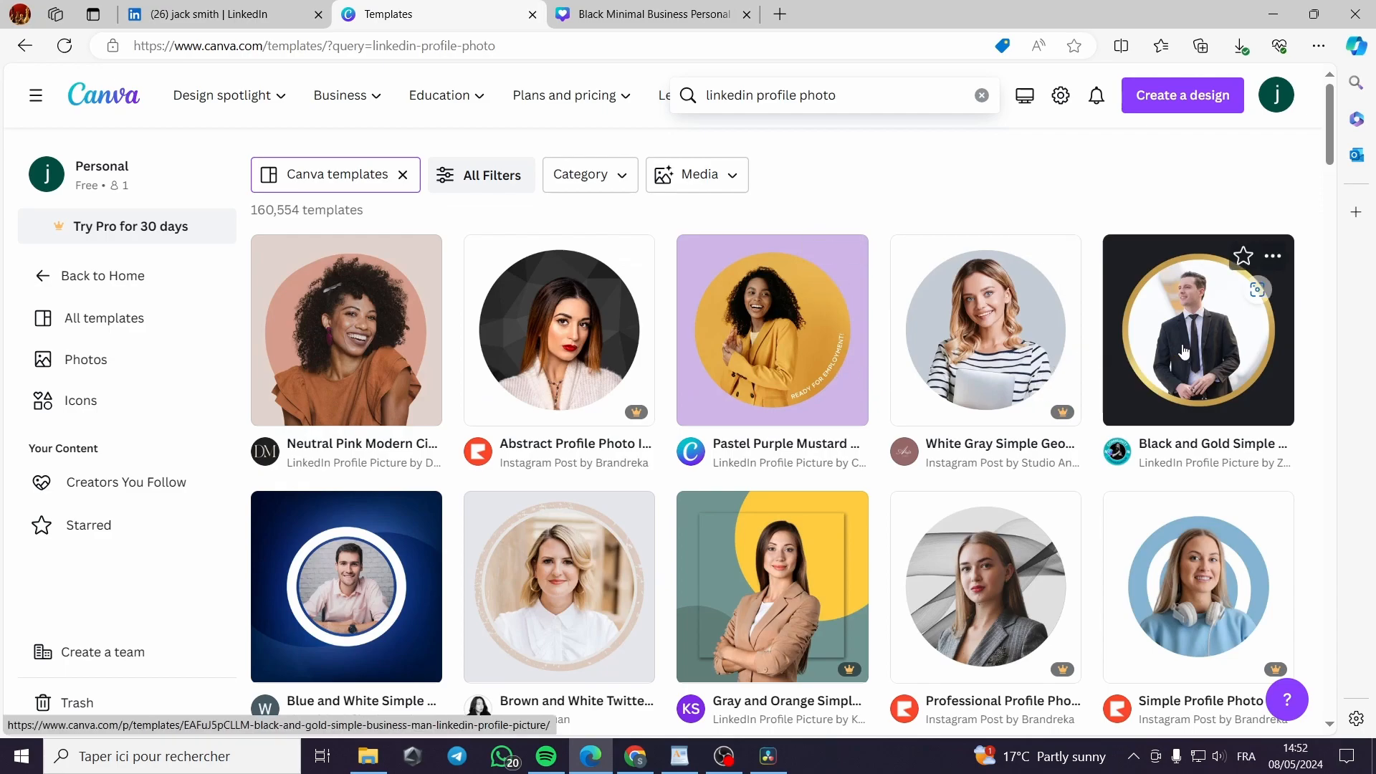
Customize the Black and Gold Simple Business Man template and select its man's photo for deletion
left_click(1184, 351)
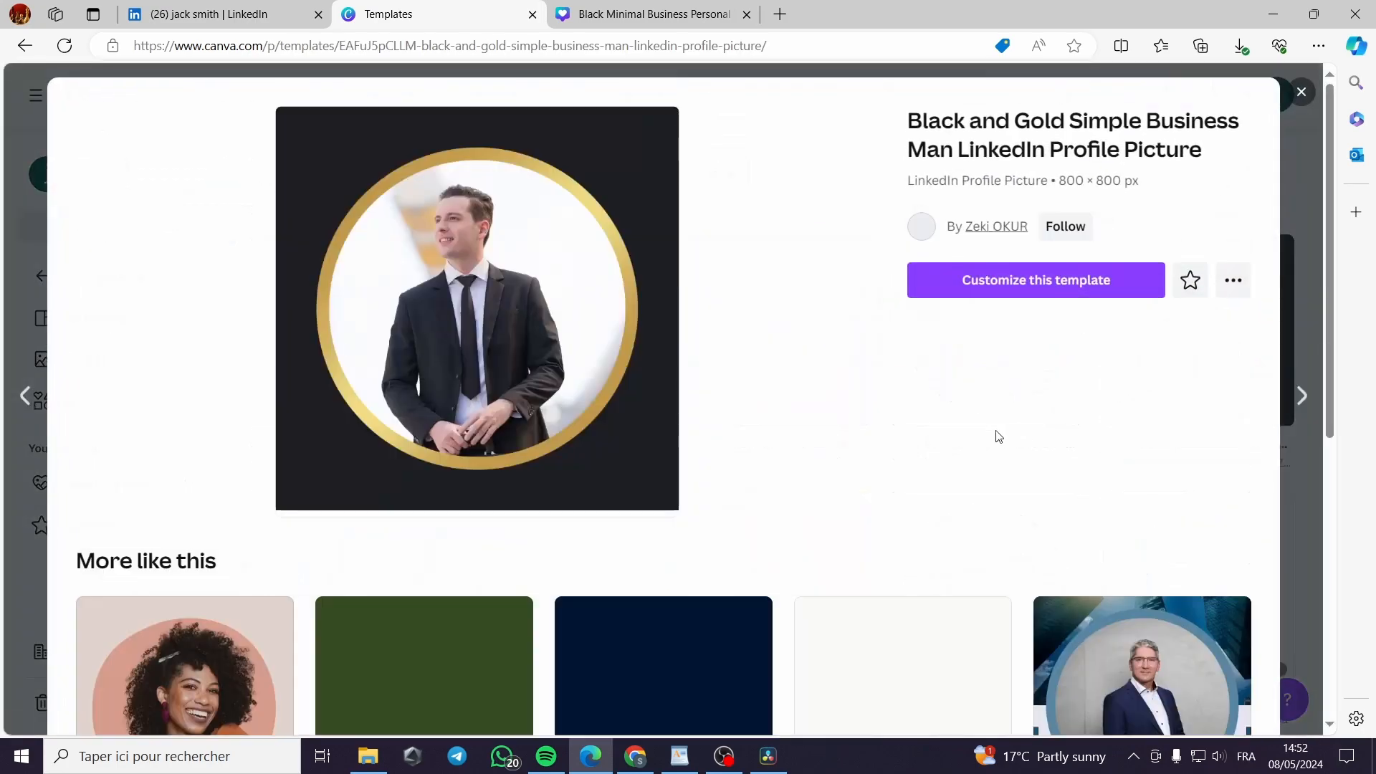
left_click(1041, 286)
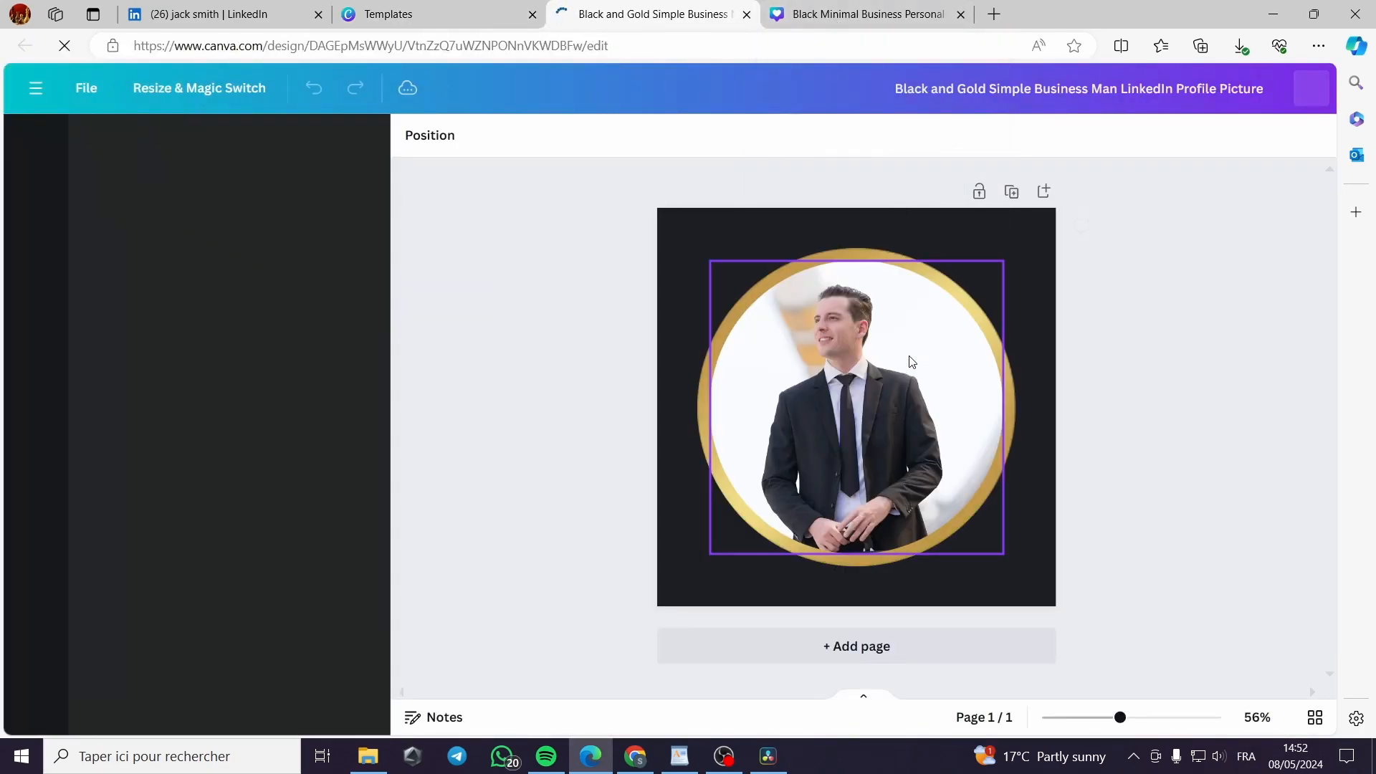
left_click(894, 396)
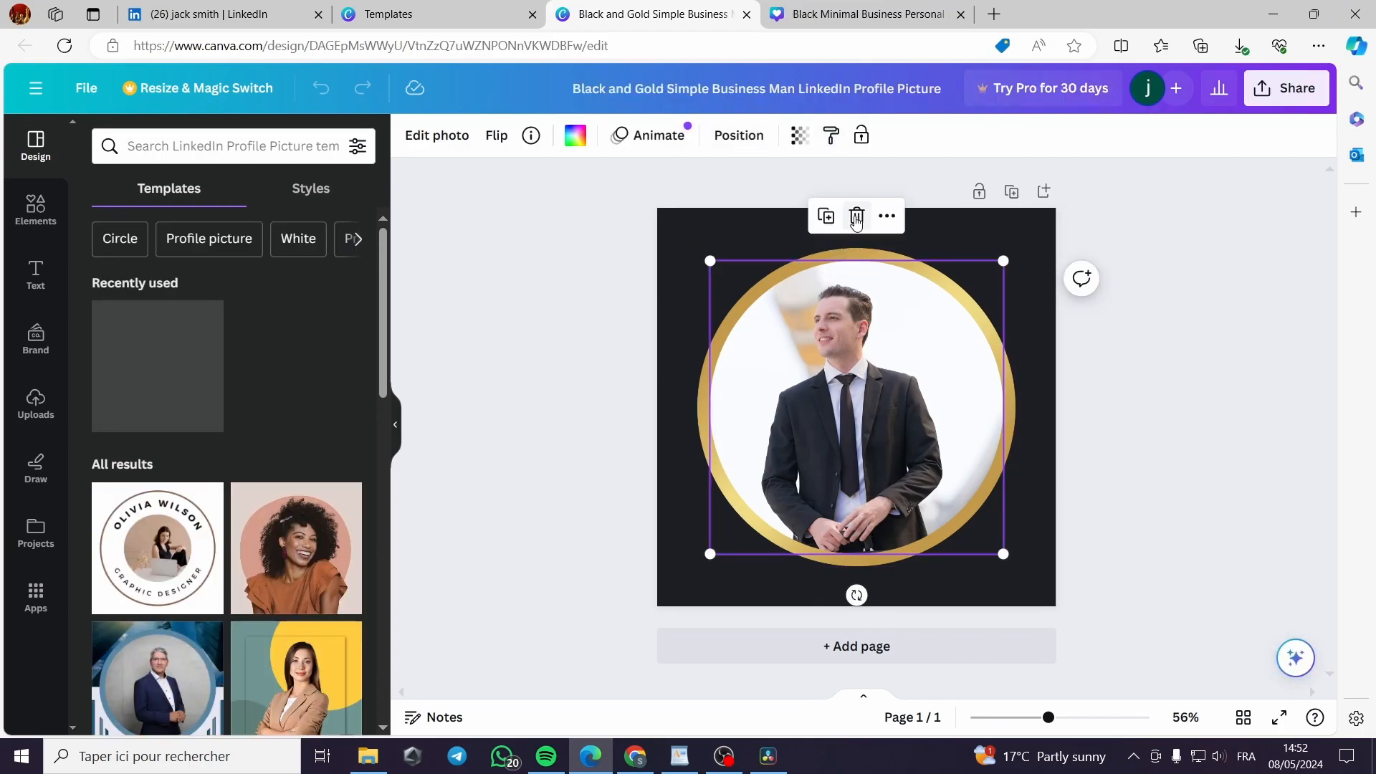
left_click(856, 219)
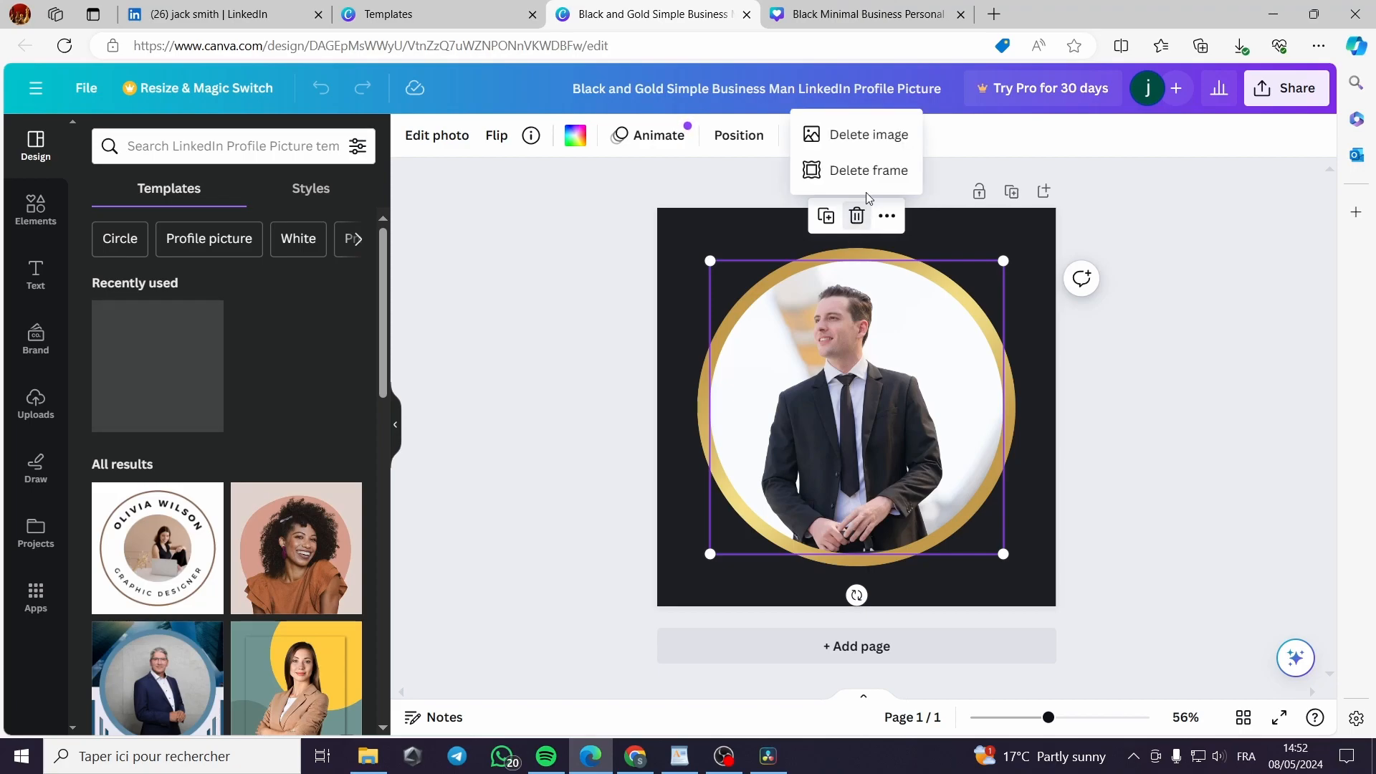
Replace the template photo with the recently used portrait inside the gold circle frame
left_click(878, 136)
left_click(192, 147)
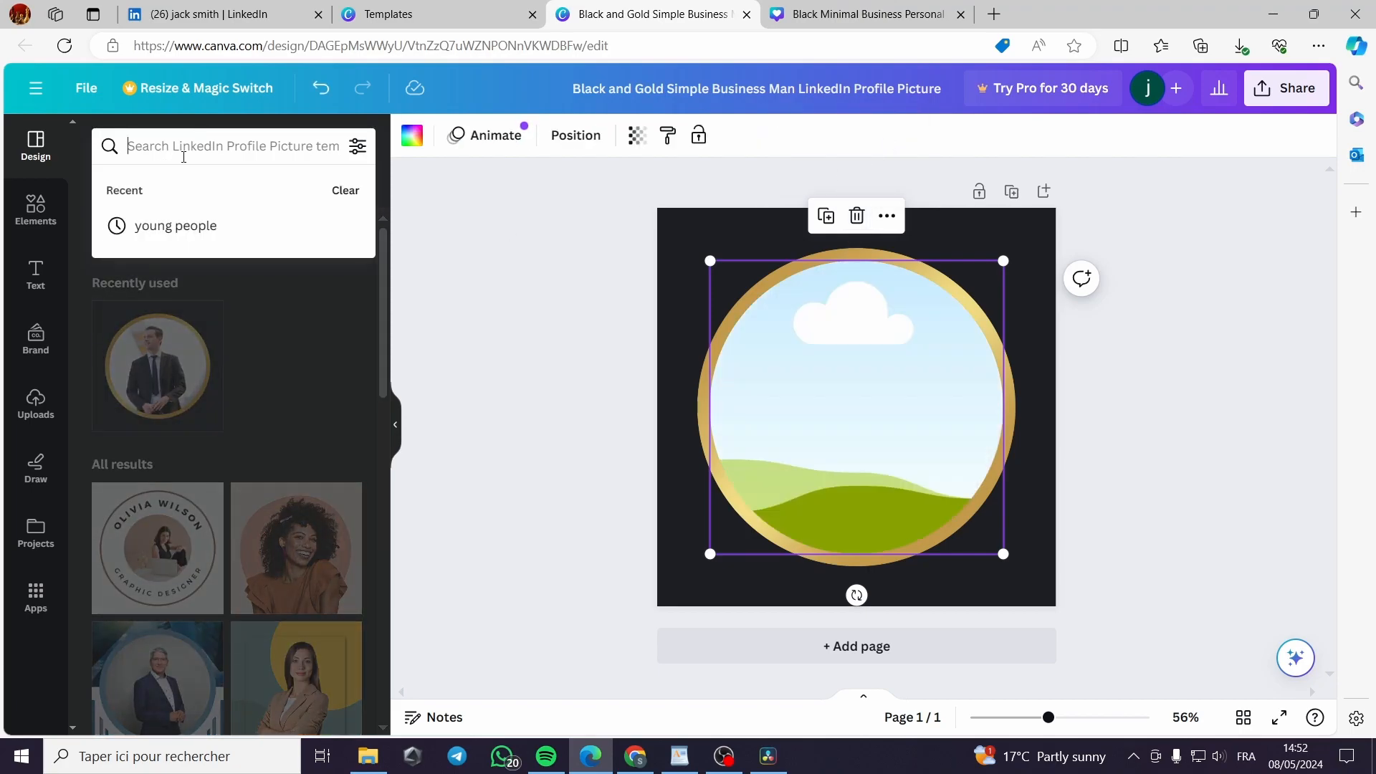
left_click(10, 228)
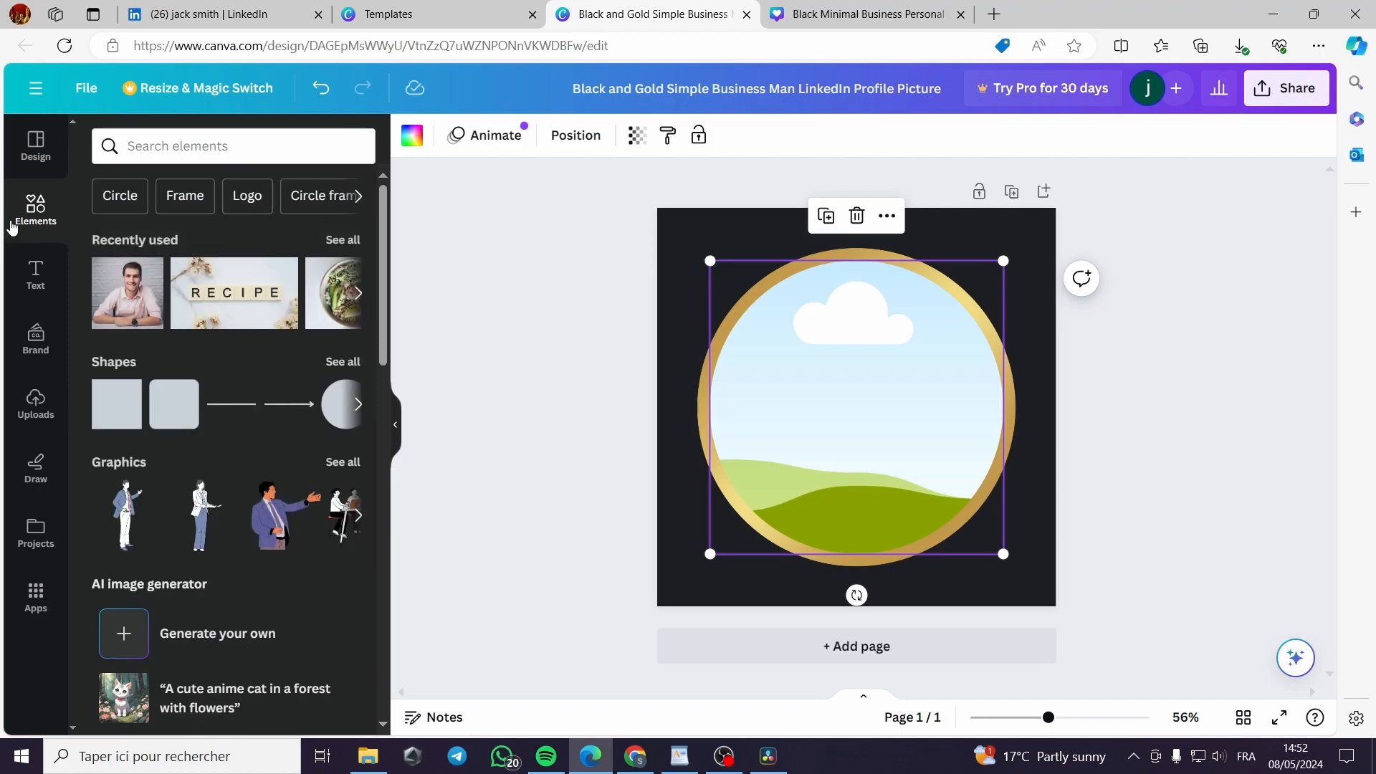
left_click(149, 272)
left_click_drag(894, 423, 817, 412)
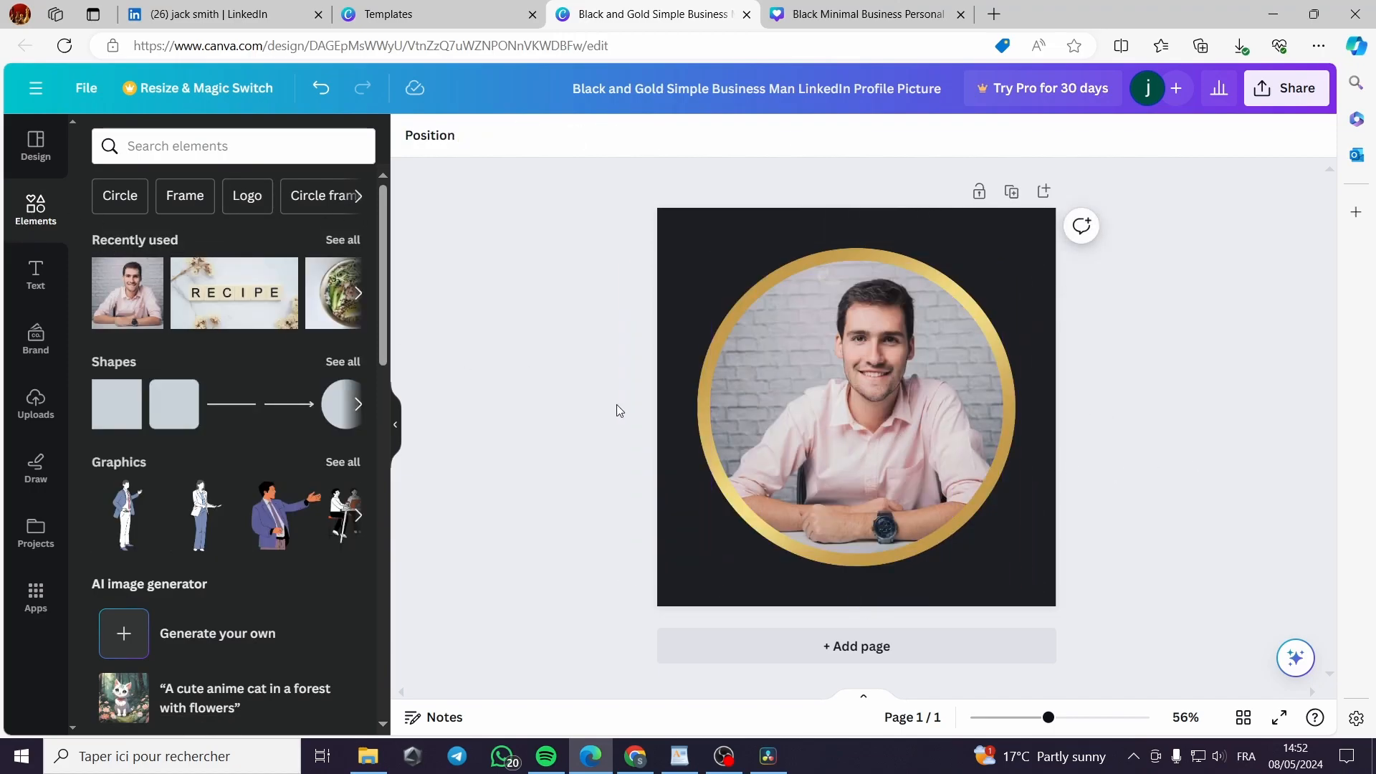
Make the page background grey and centre the portrait within the gold ring
left_click(992, 260)
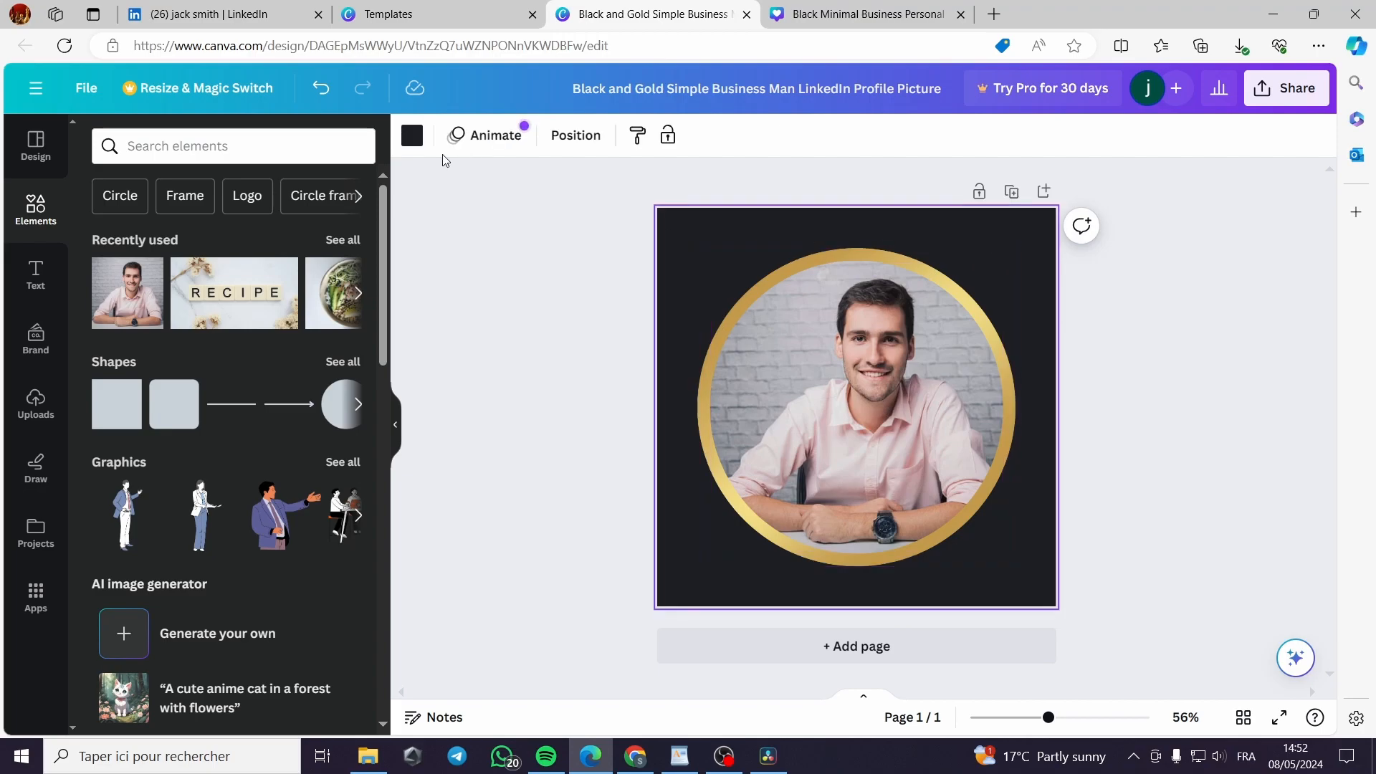
left_click(411, 138)
left_click(348, 501)
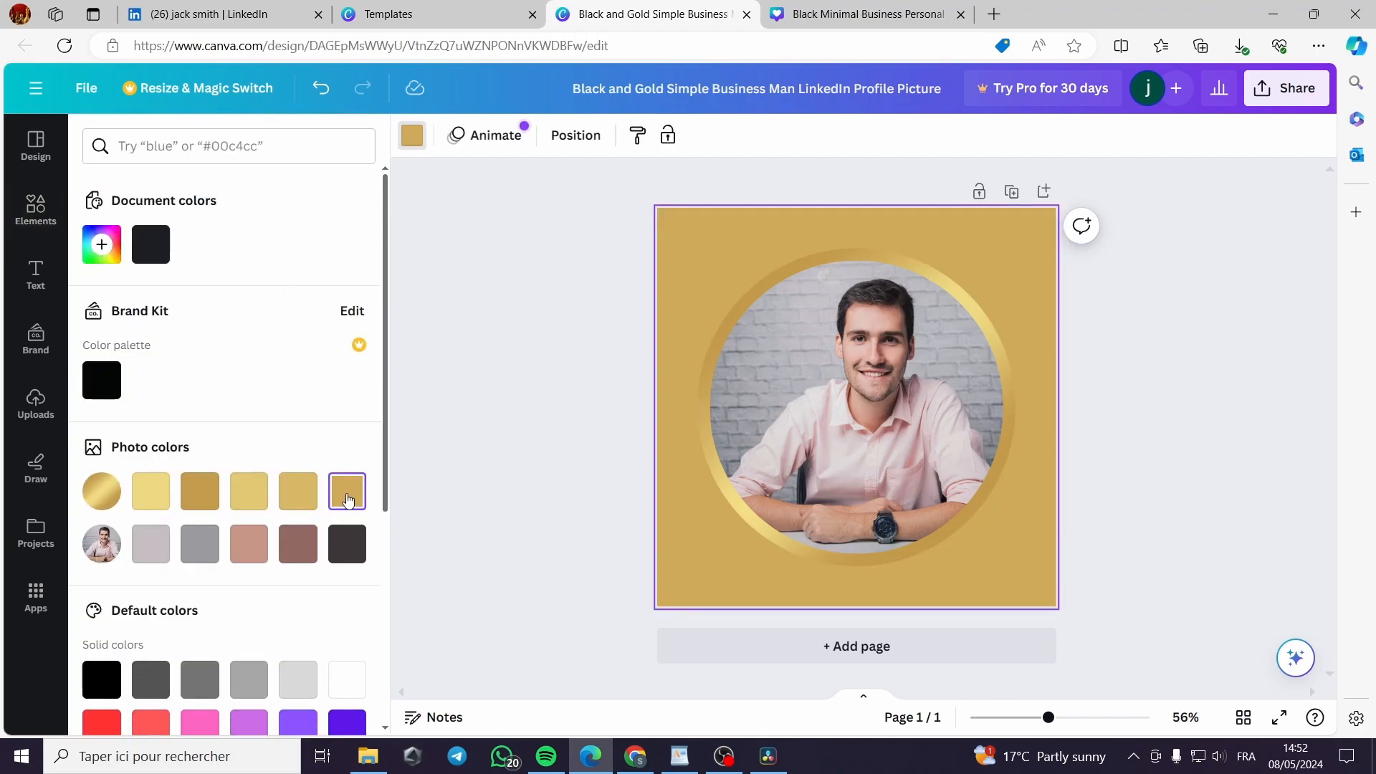
left_click(298, 544)
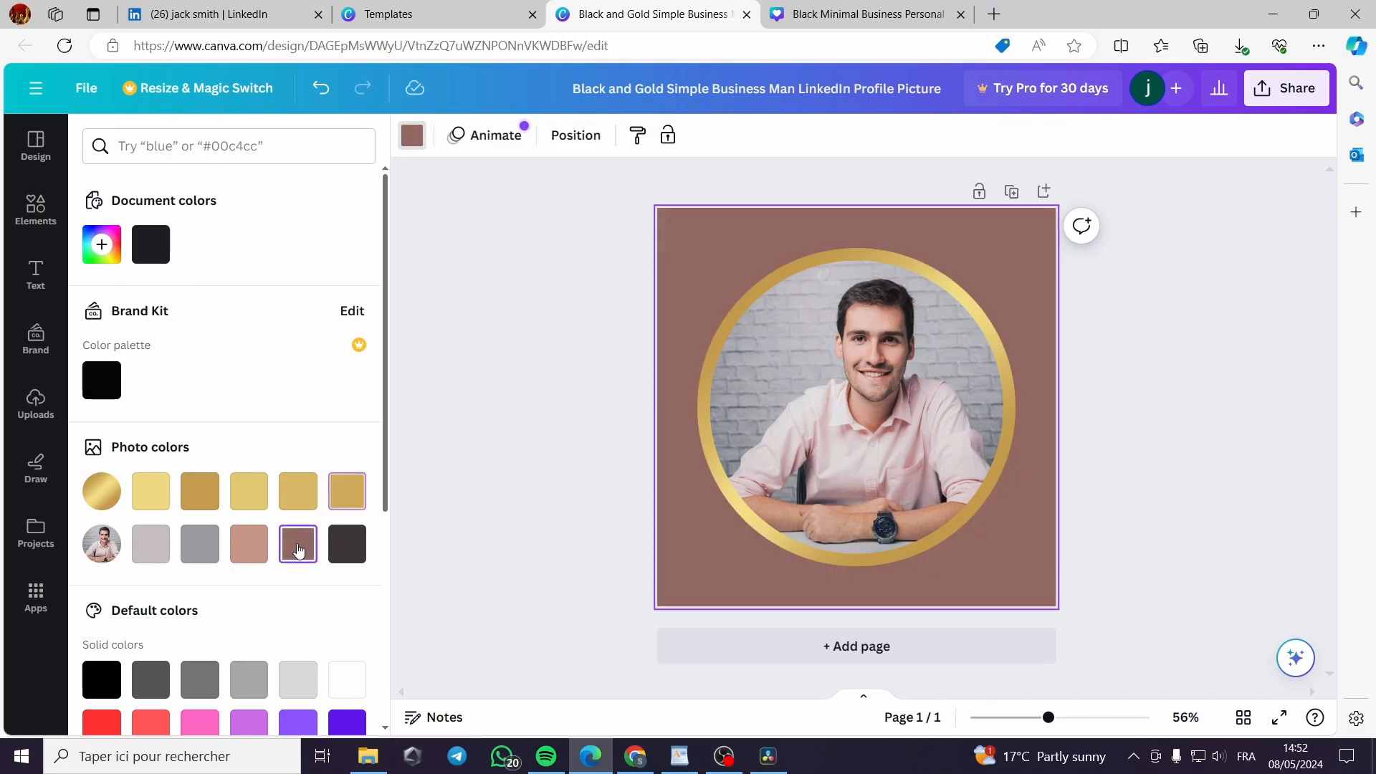
left_click(249, 544)
left_click(194, 552)
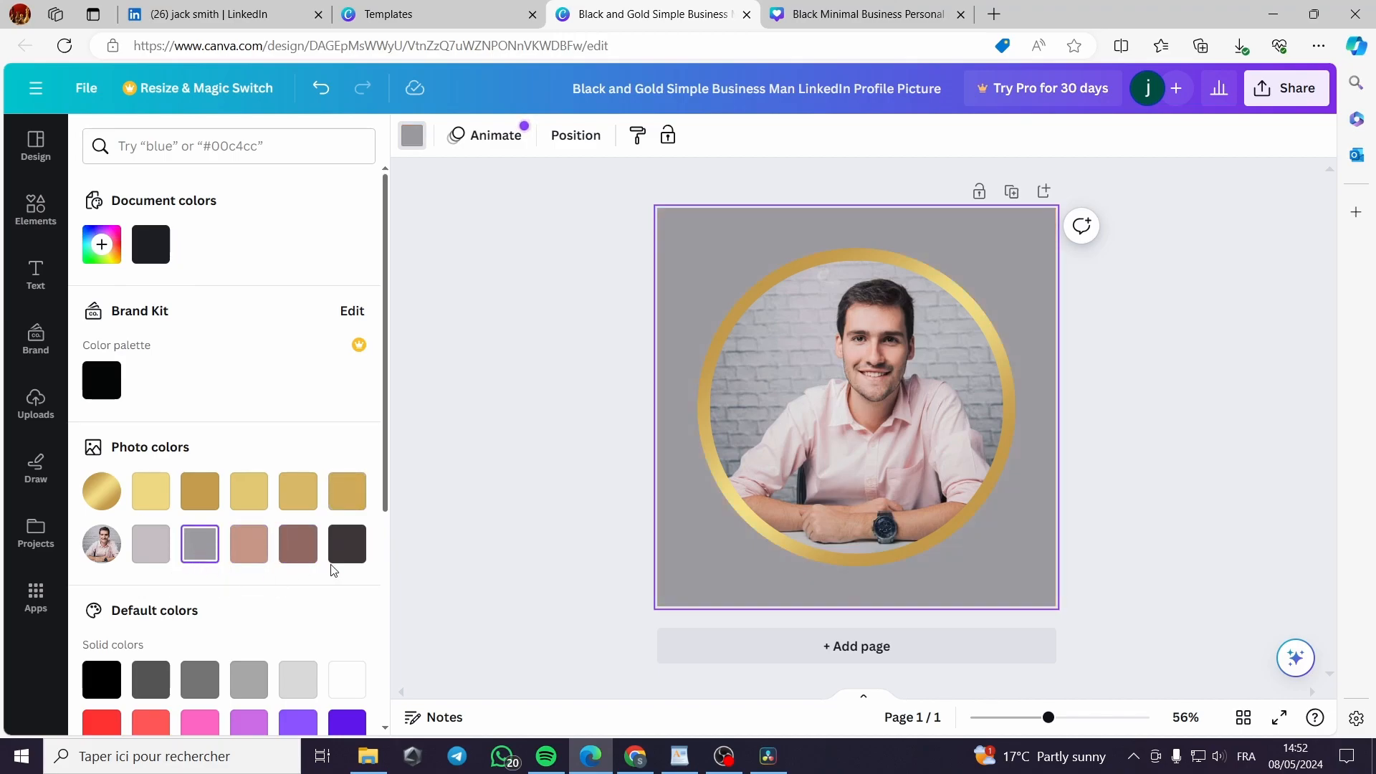
left_click(1008, 400)
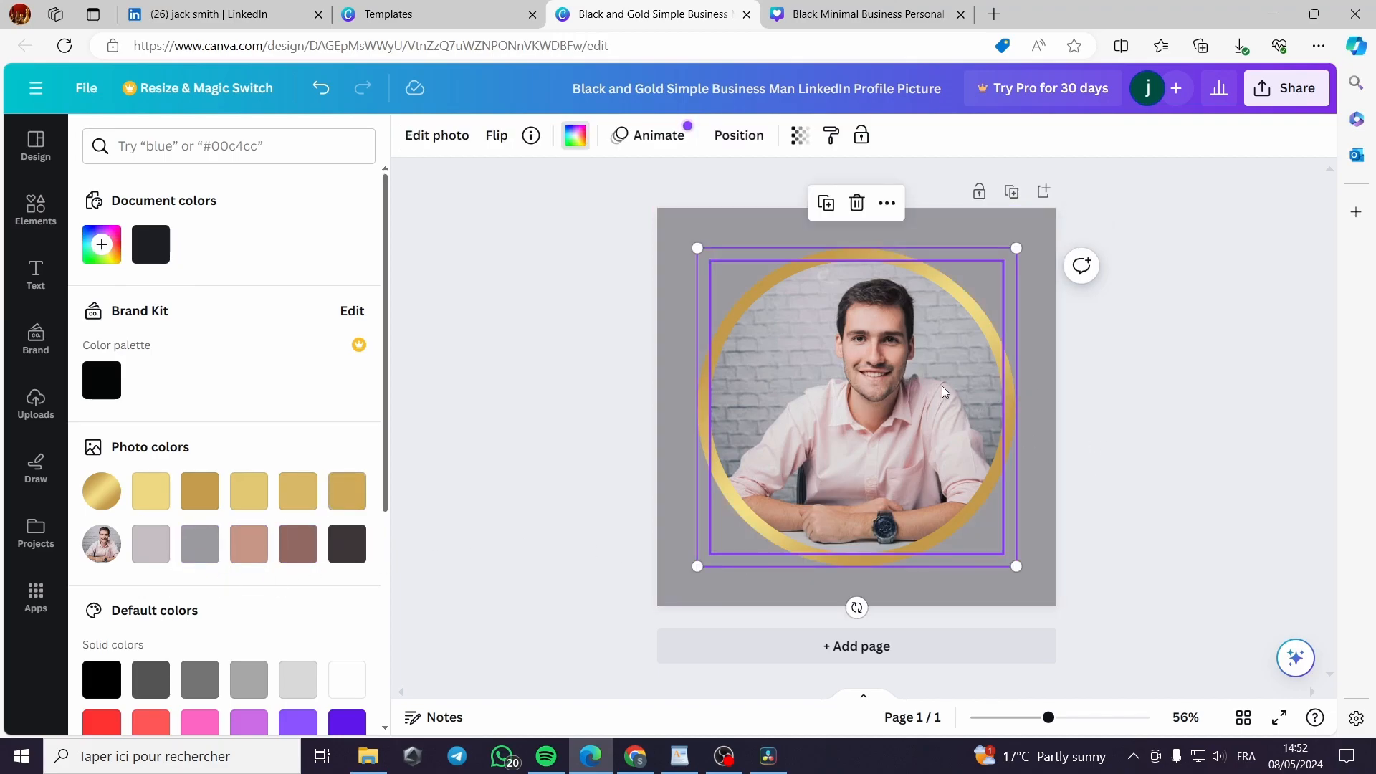
left_click_drag(879, 405, 892, 369)
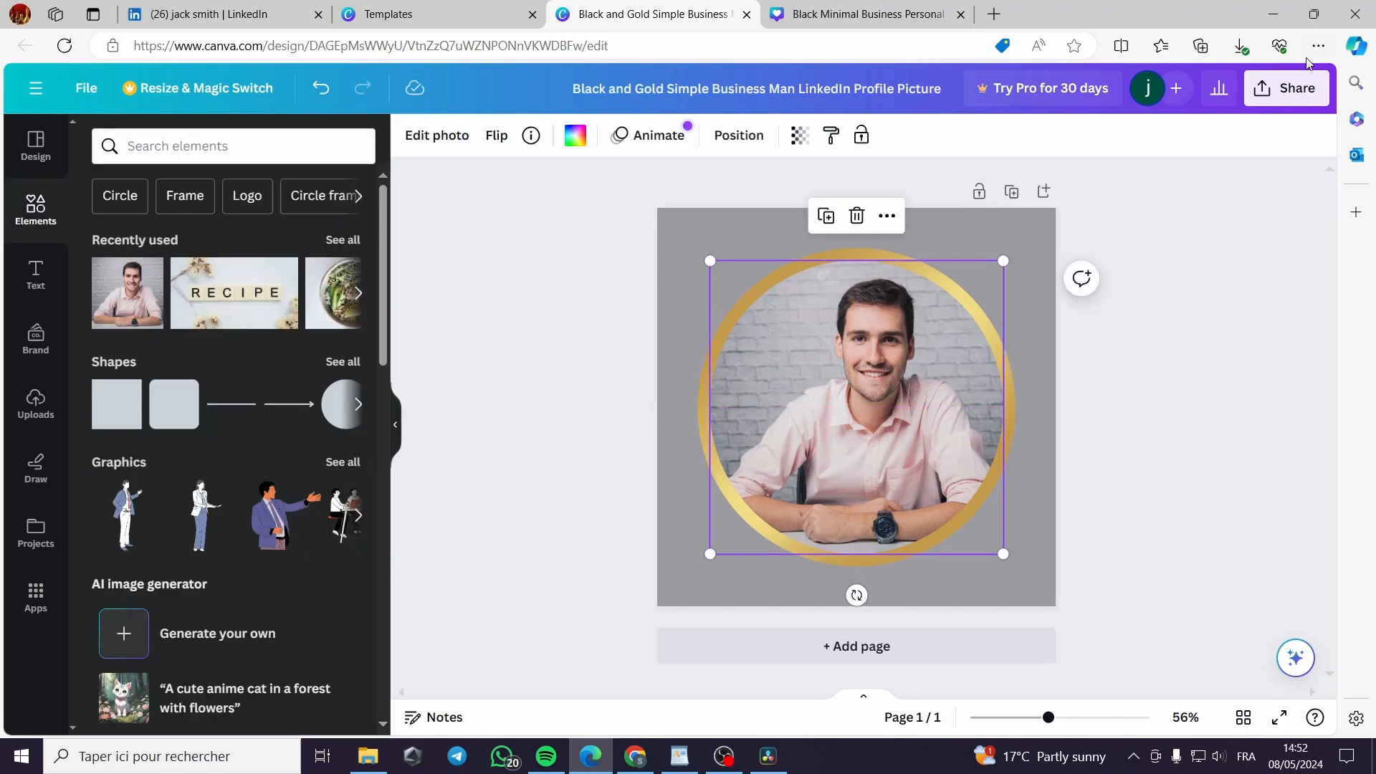
Download the Canva profile picture as a PNG and switch back to the LinkedIn tab
left_click(1287, 88)
left_click(1090, 529)
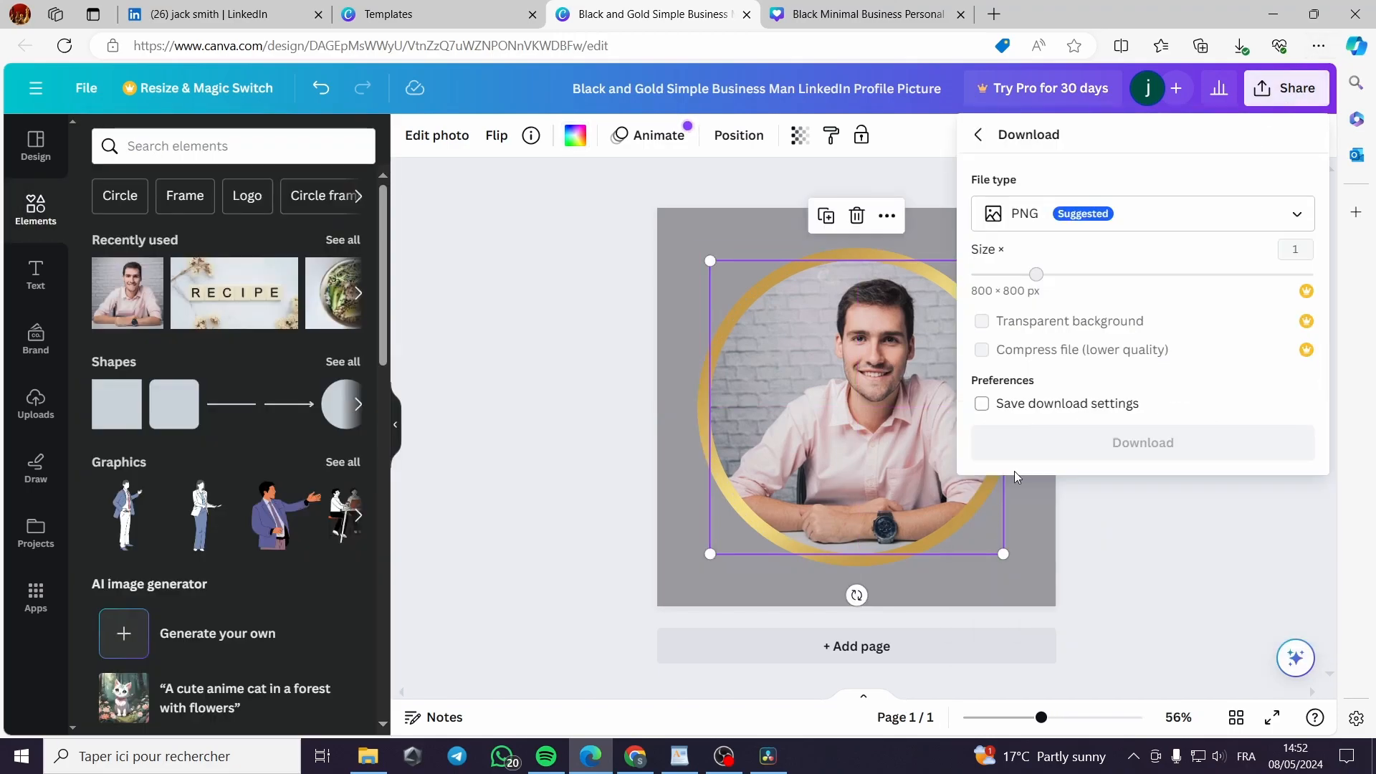
left_click(1142, 457)
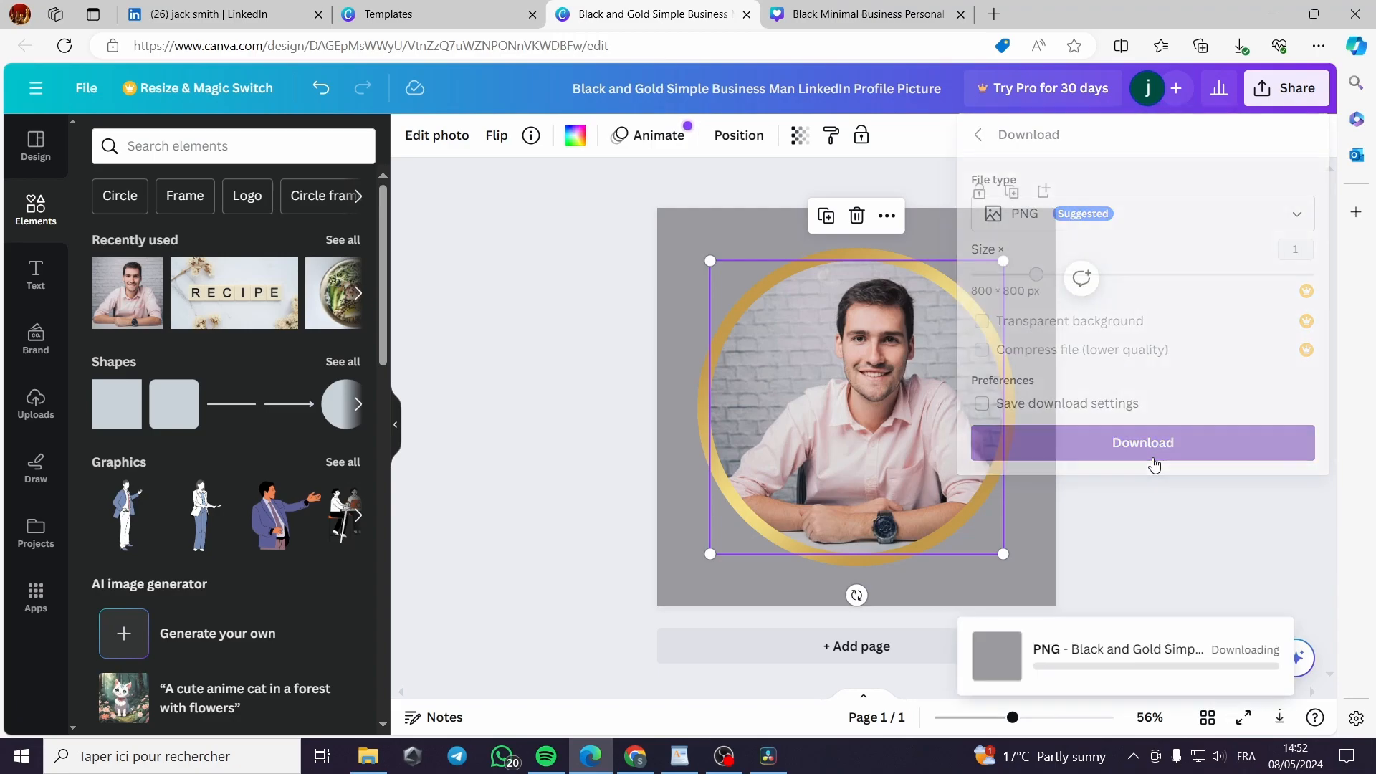
left_click(215, 15)
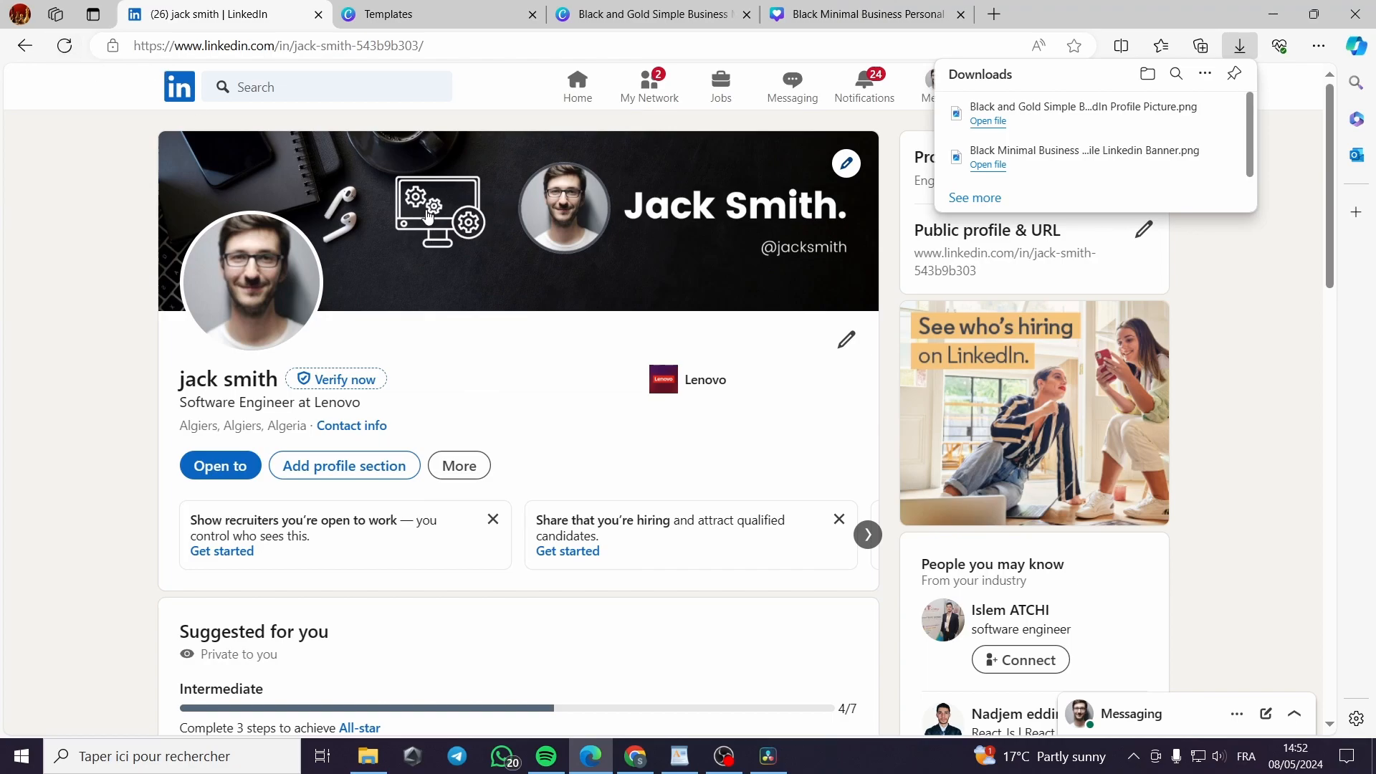
Reload the profile and view the current photo in the editor without changing it
left_click(65, 46)
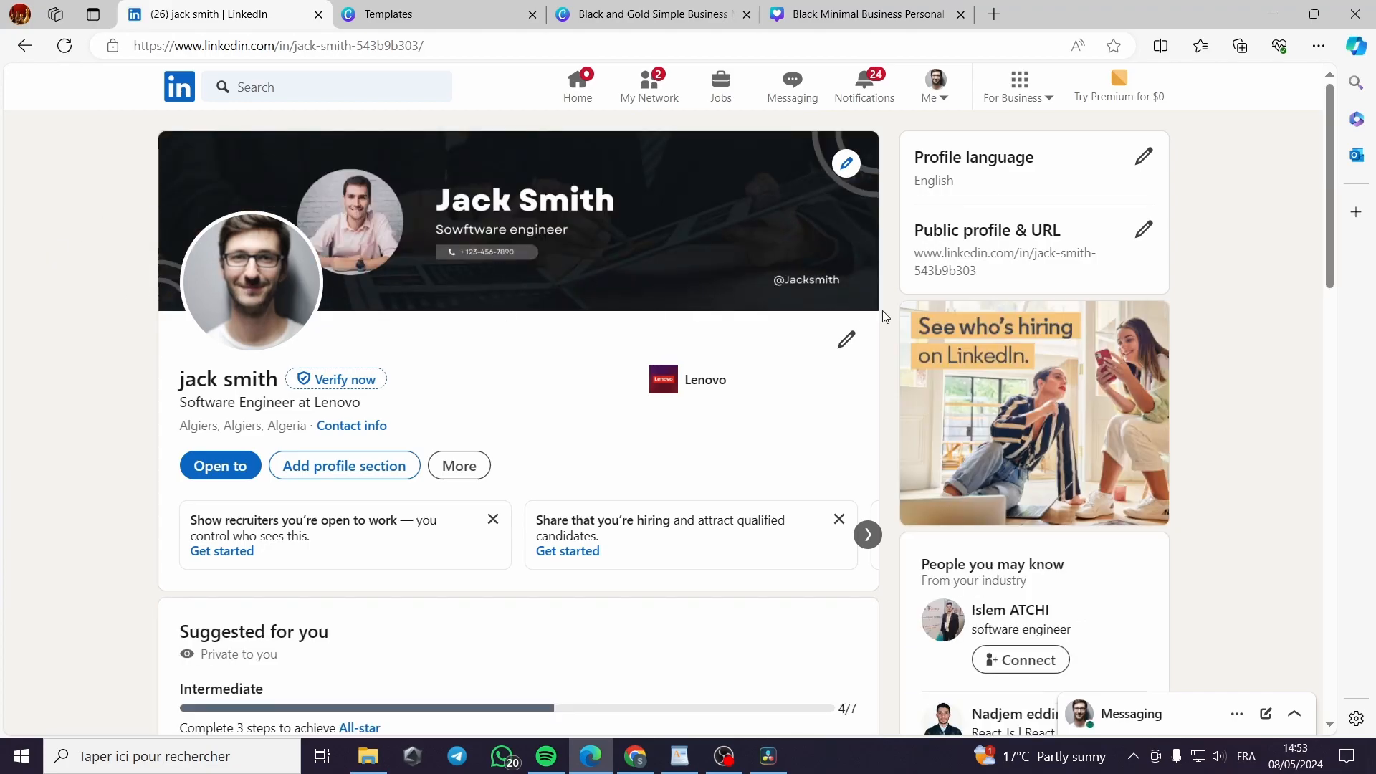
left_click(248, 290)
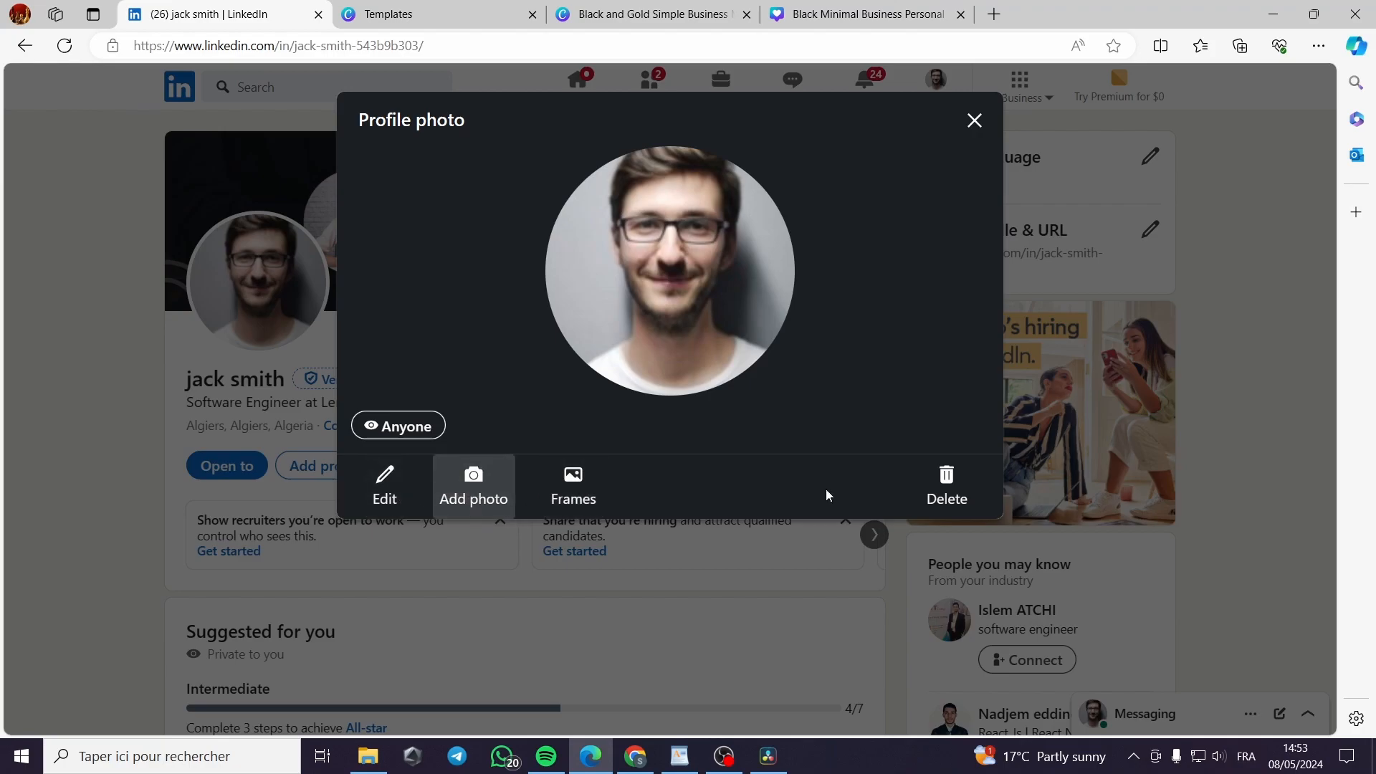
left_click(387, 484)
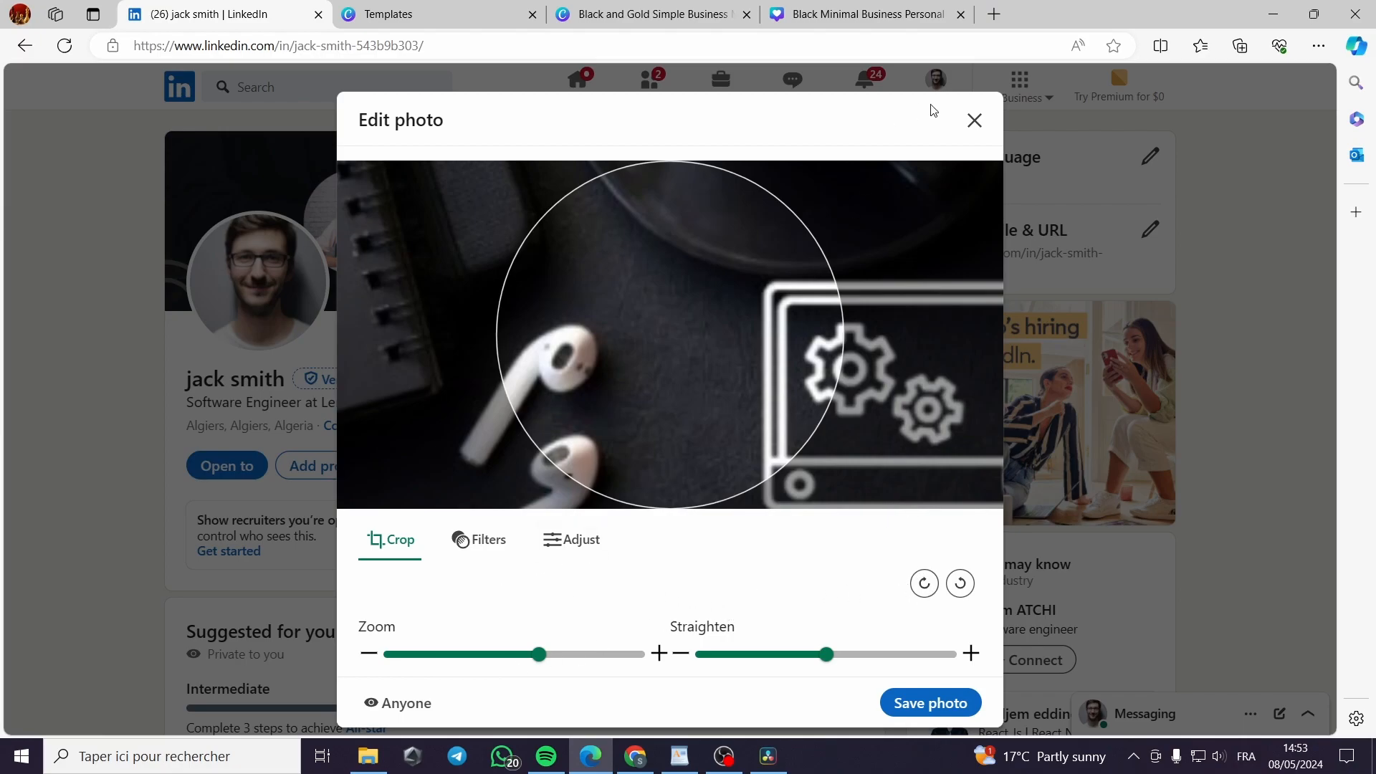
left_click(975, 121)
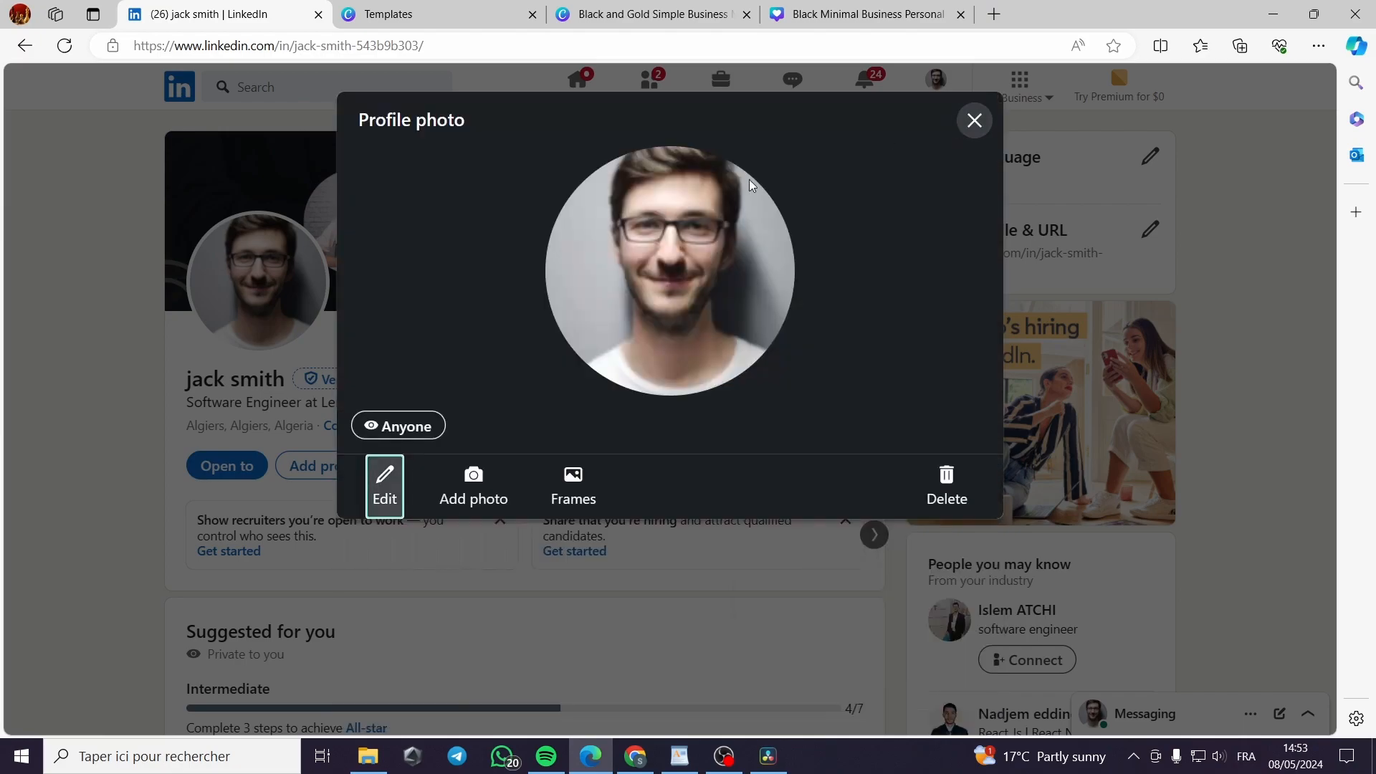
Upload the Canva profile picture PNG, zoom it to about 1.4, and save it
left_click(475, 491)
left_click(892, 516)
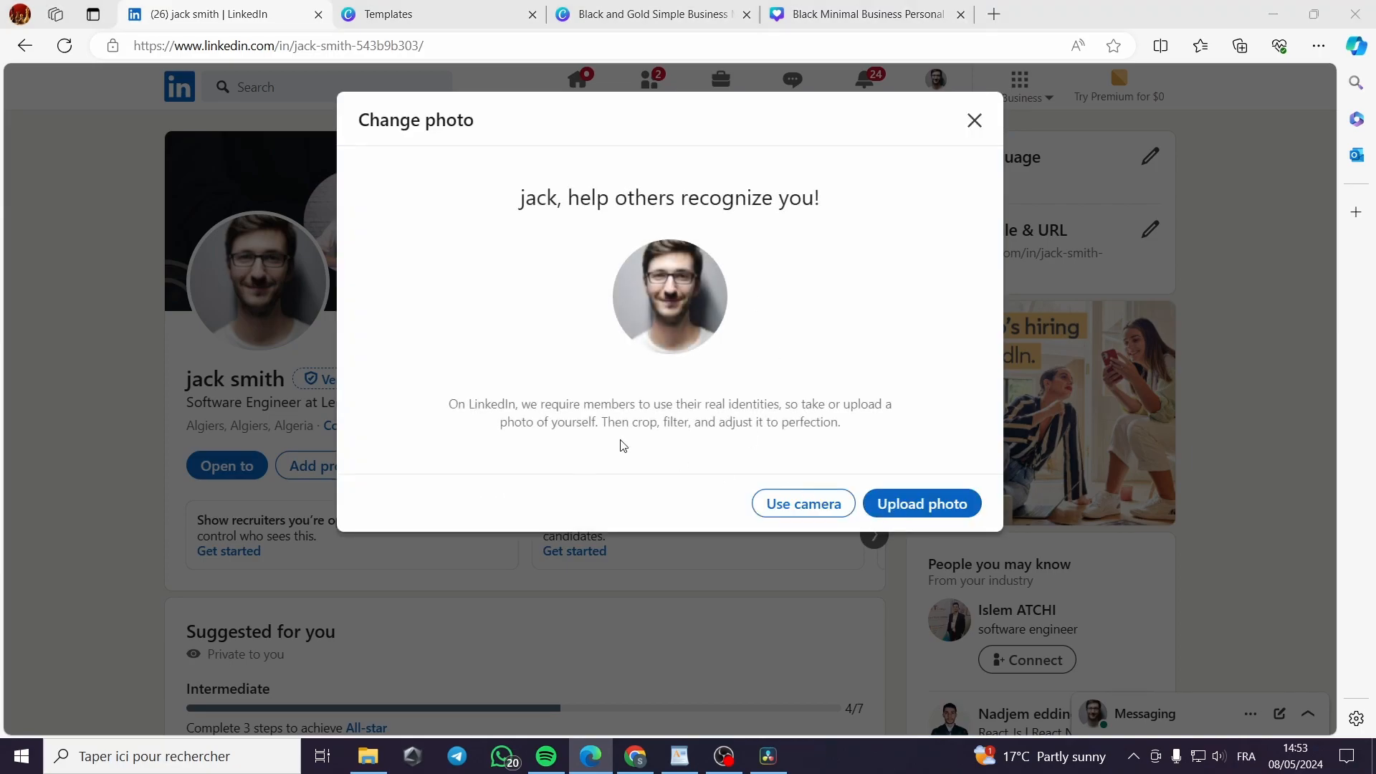
left_click(287, 141)
left_click(537, 405)
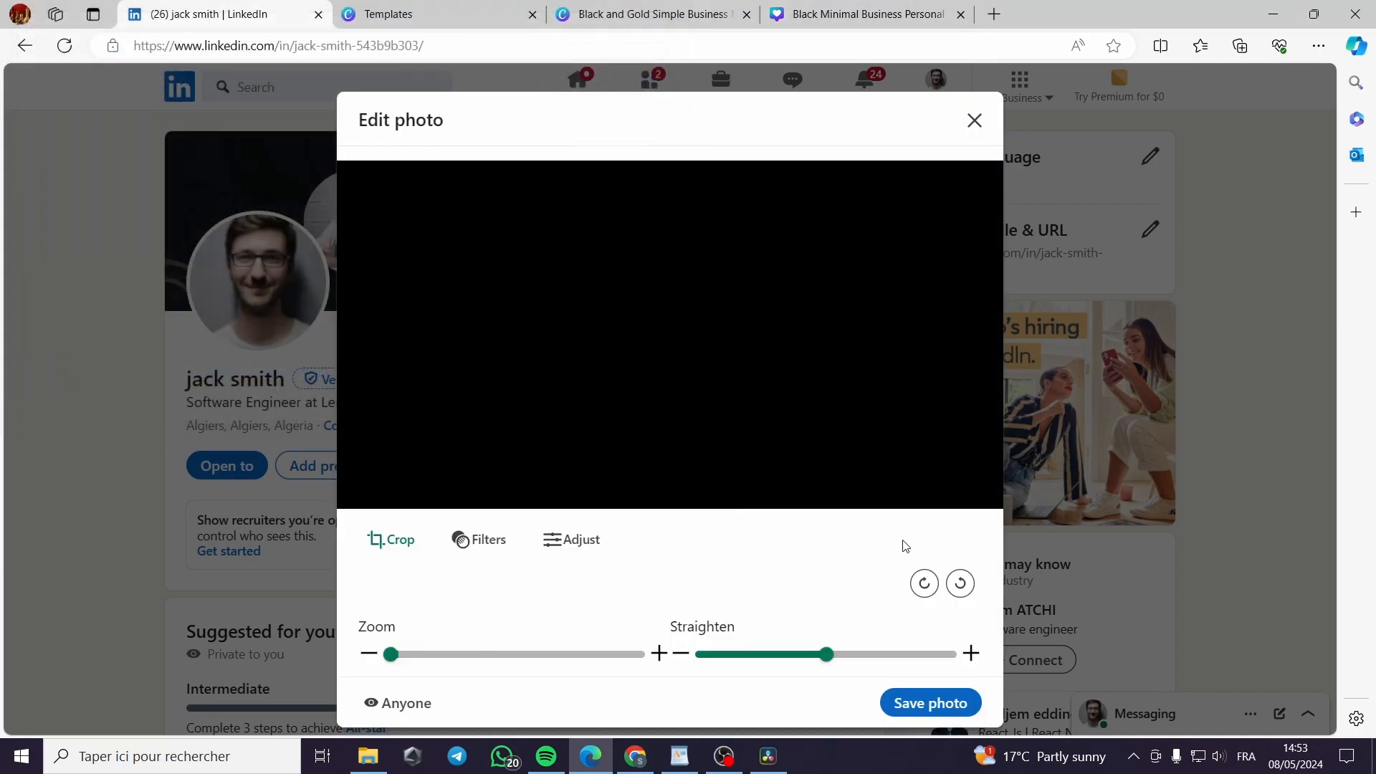
left_click_drag(392, 656, 439, 658)
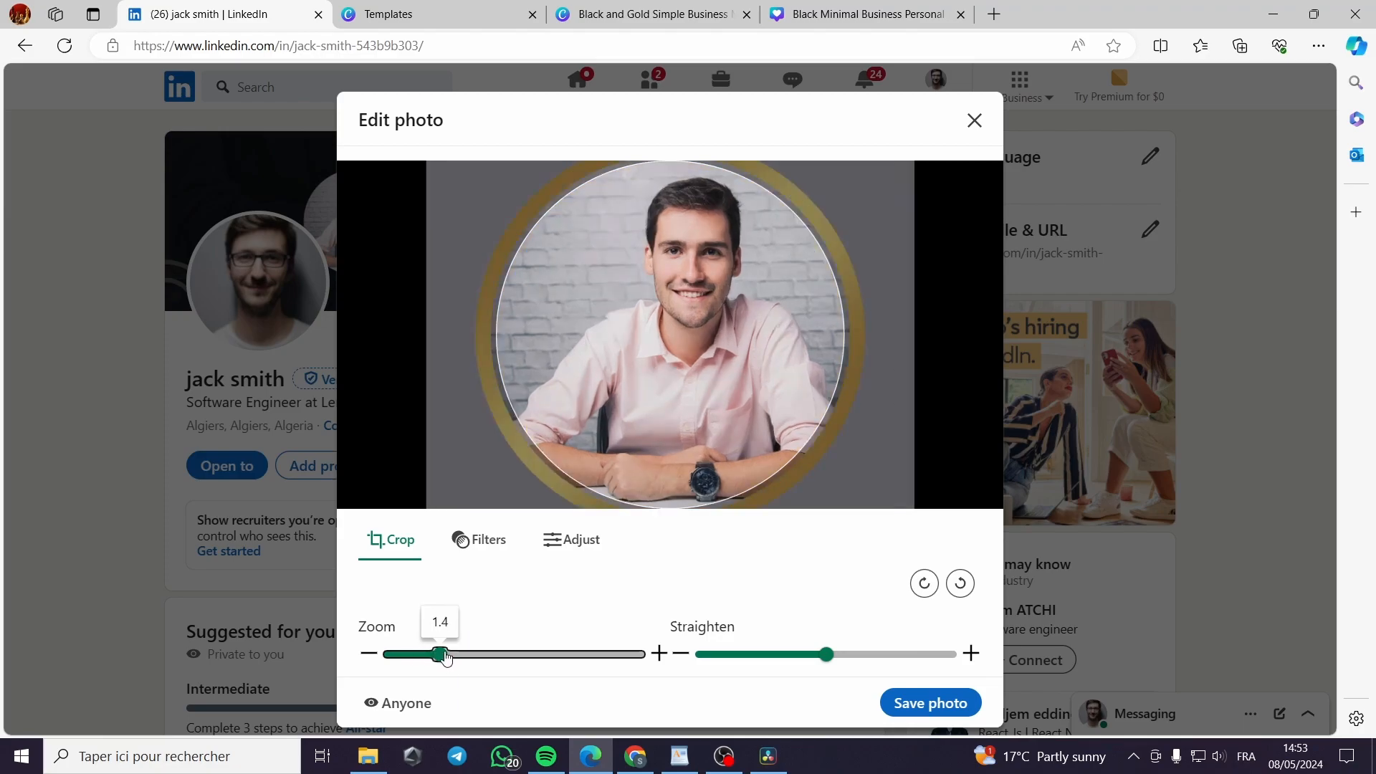
left_click(924, 705)
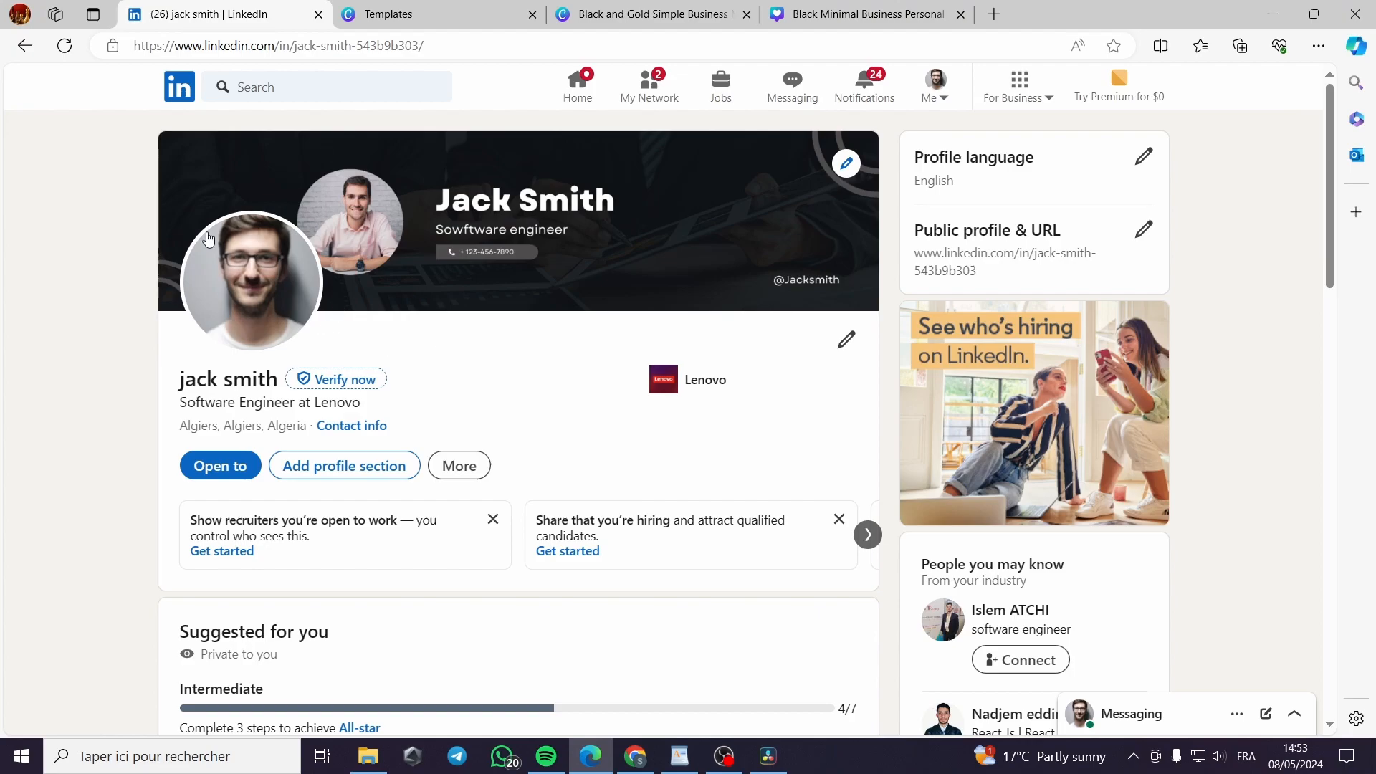
Reload the profile, open Edit intro and delete 'at Lenovo' so the headline reads 'Software Engineer'
left_click(63, 48)
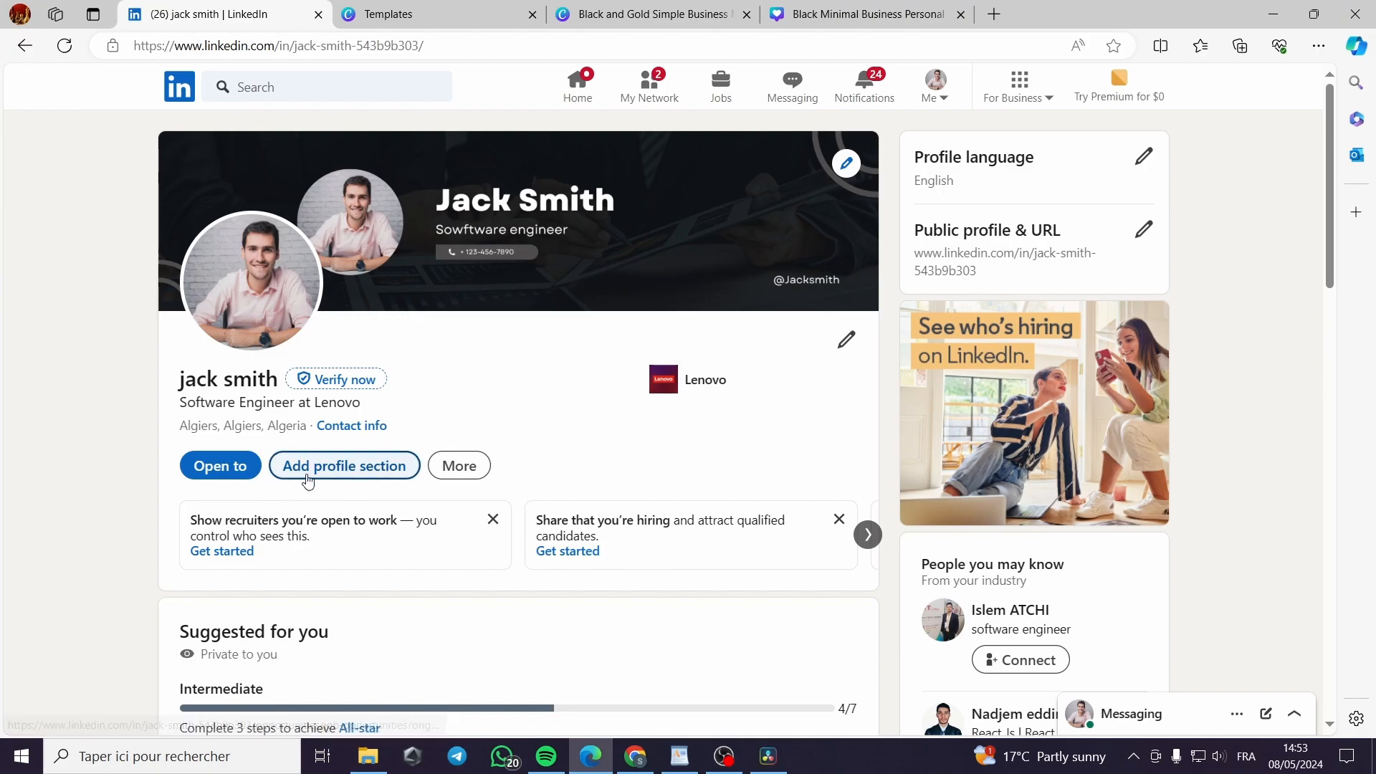
left_click(840, 352)
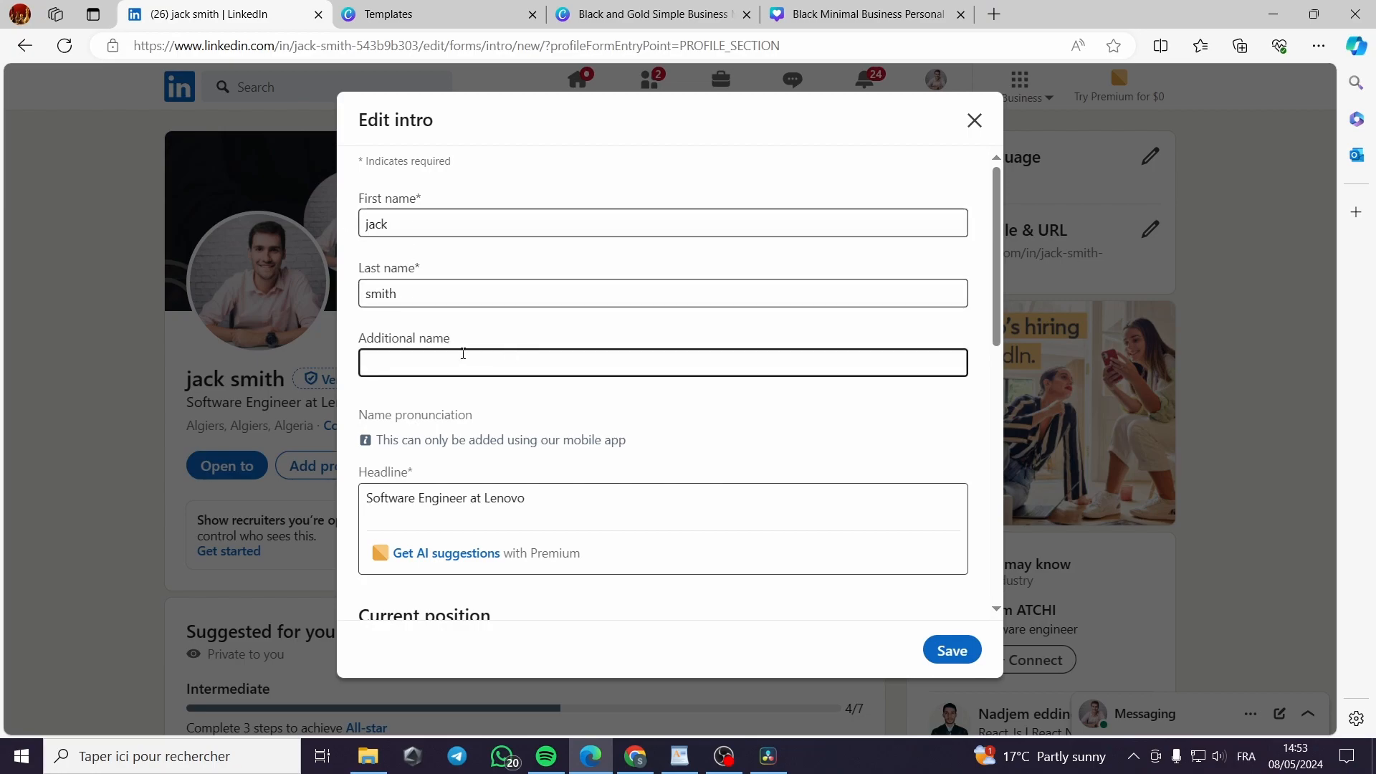
scroll(420, 423, "down", 1)
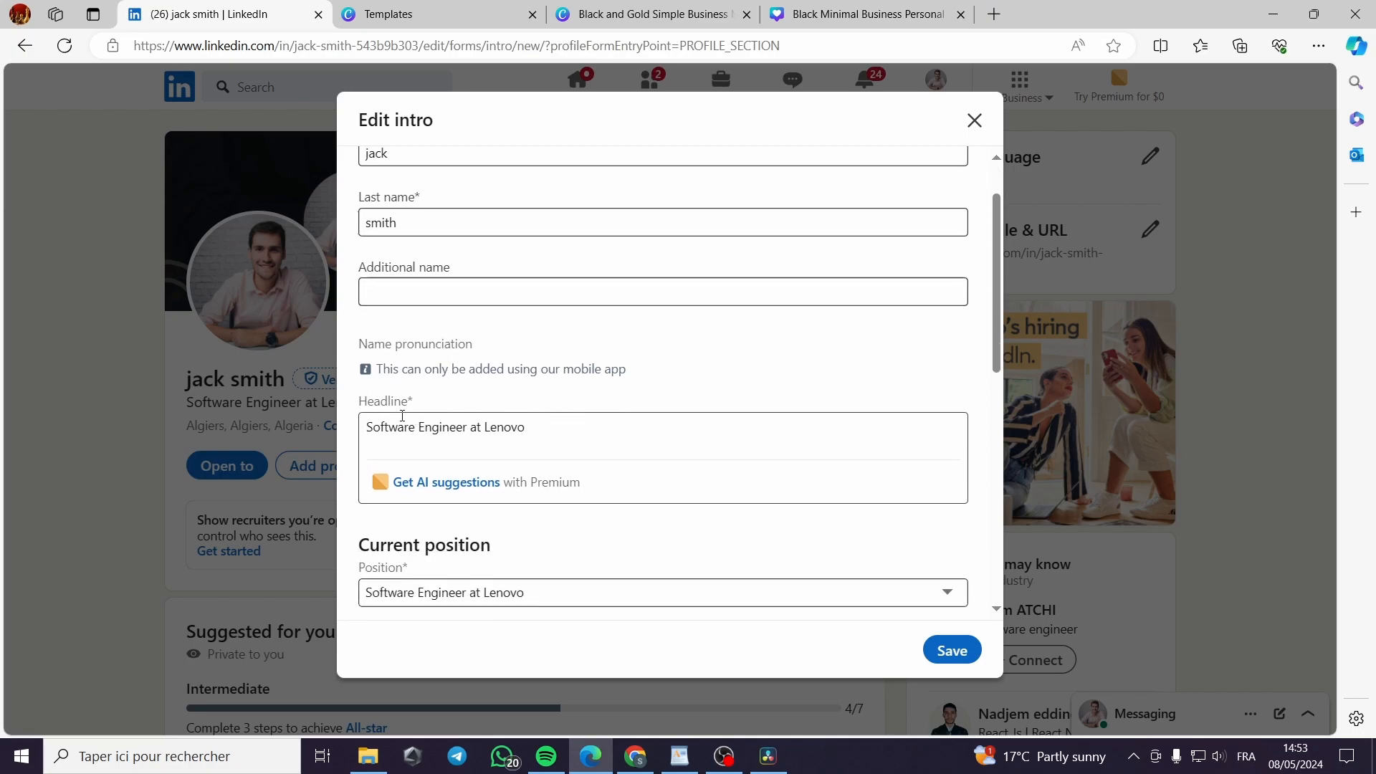
left_click_drag(554, 435, 472, 447)
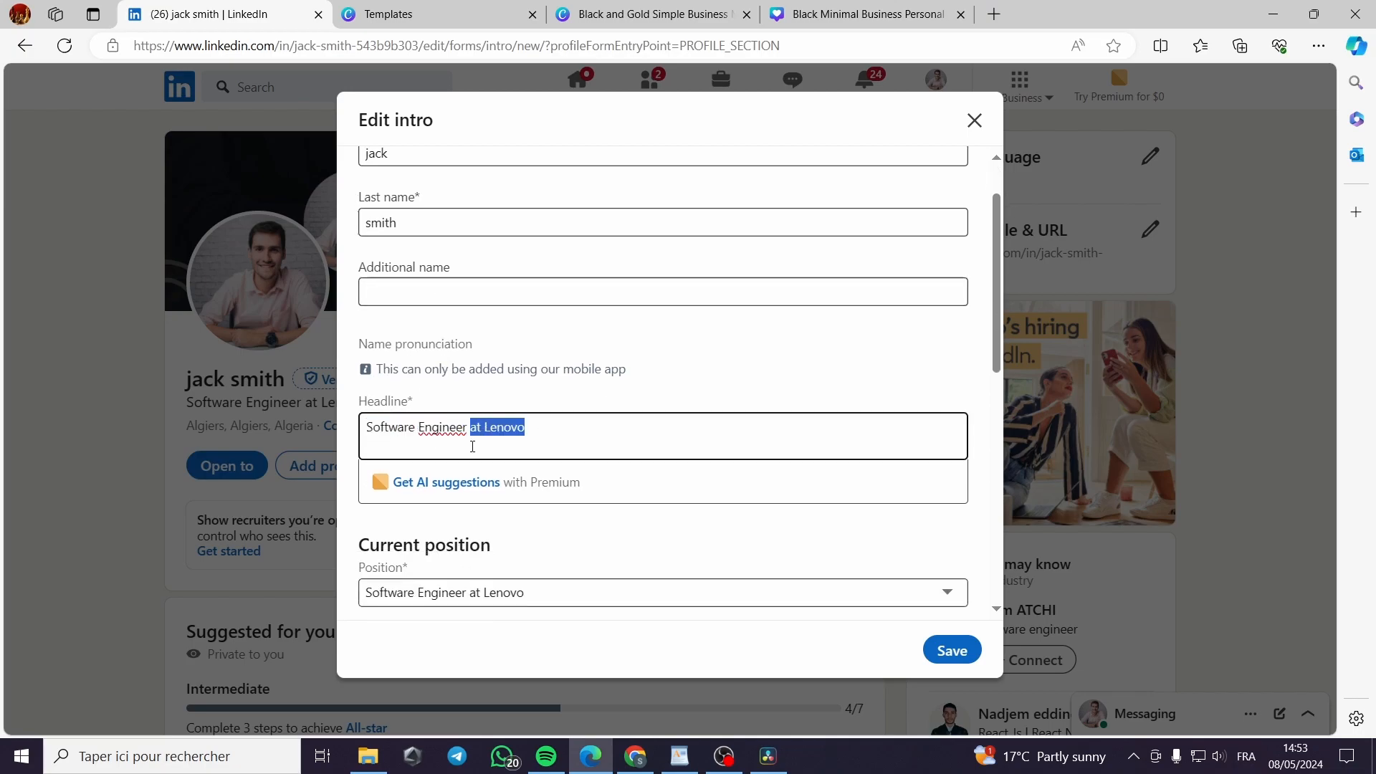
key("BackSpace")
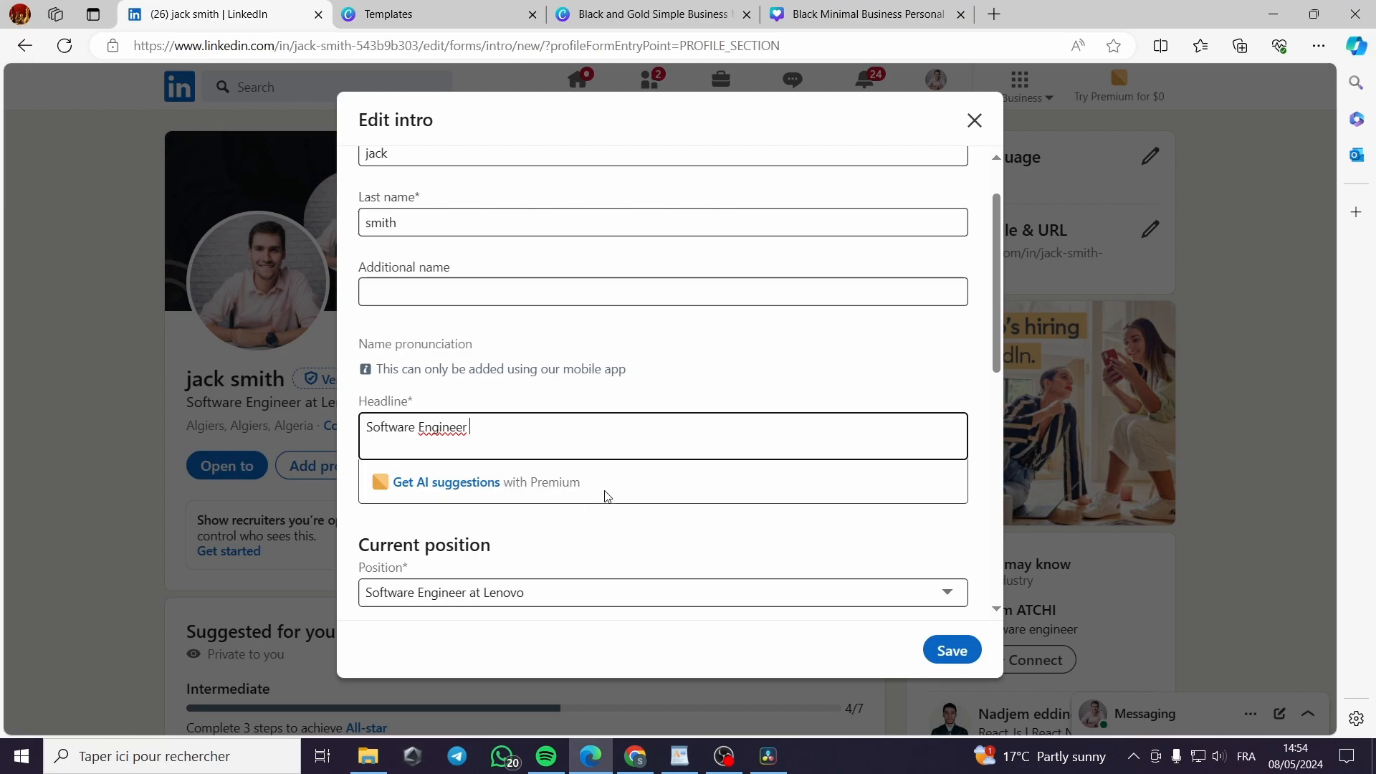
scroll(574, 510, "down", 2)
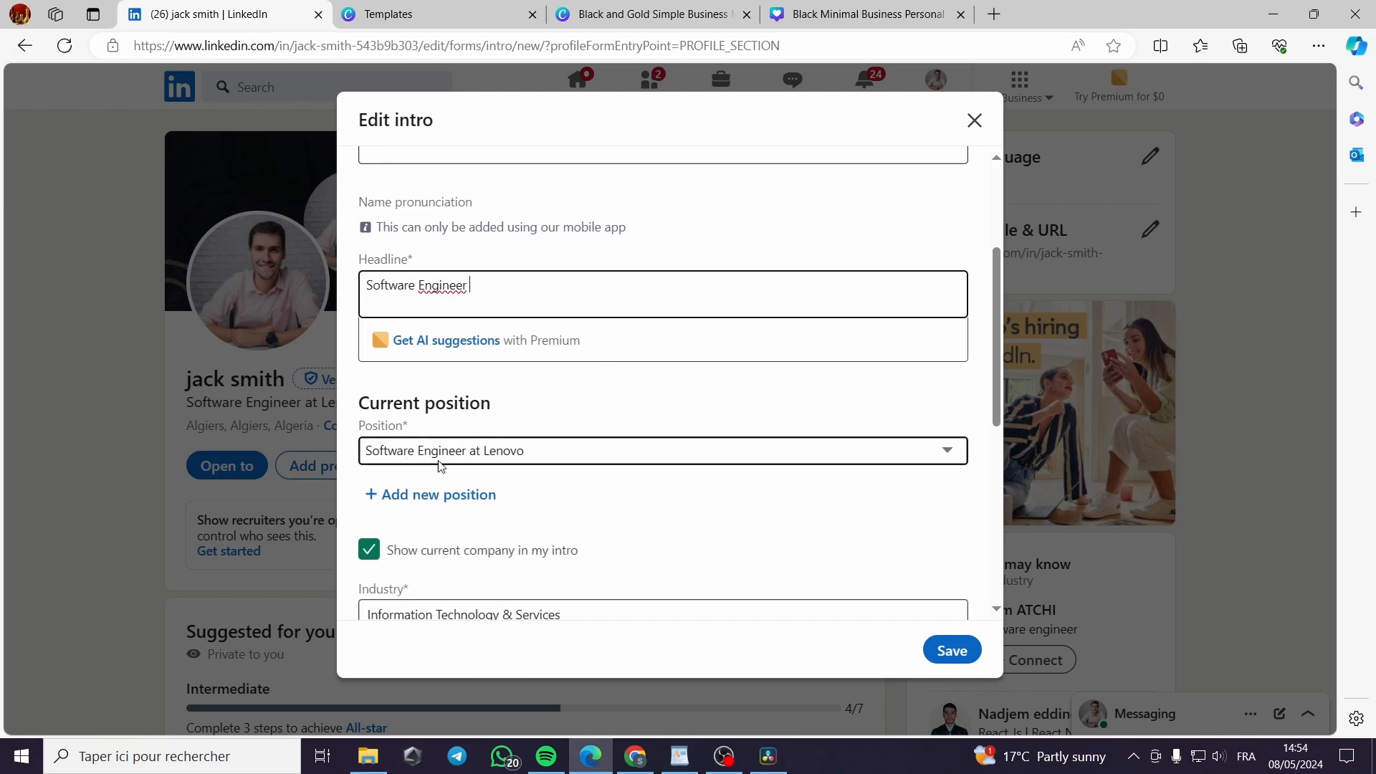
scroll(504, 459, "down", 1)
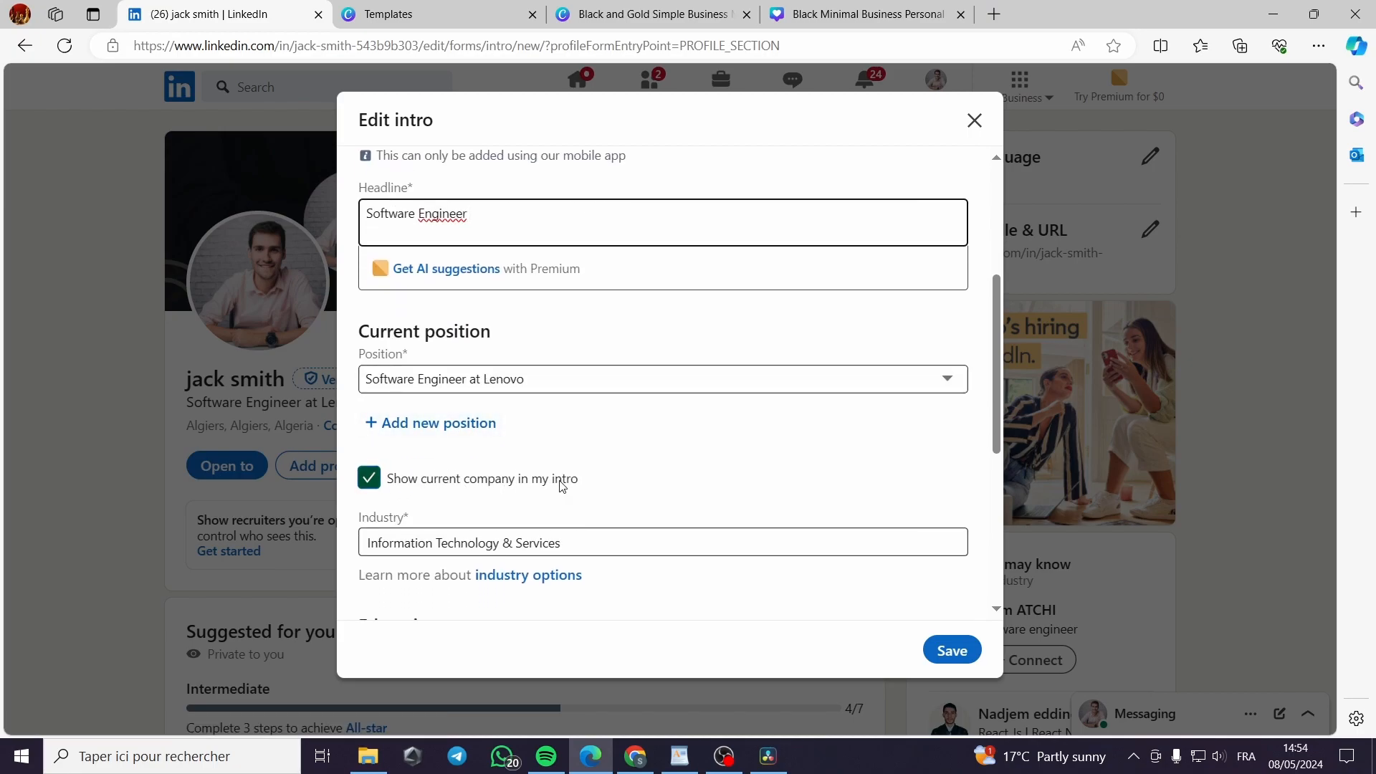
scroll(562, 485, "down", 2)
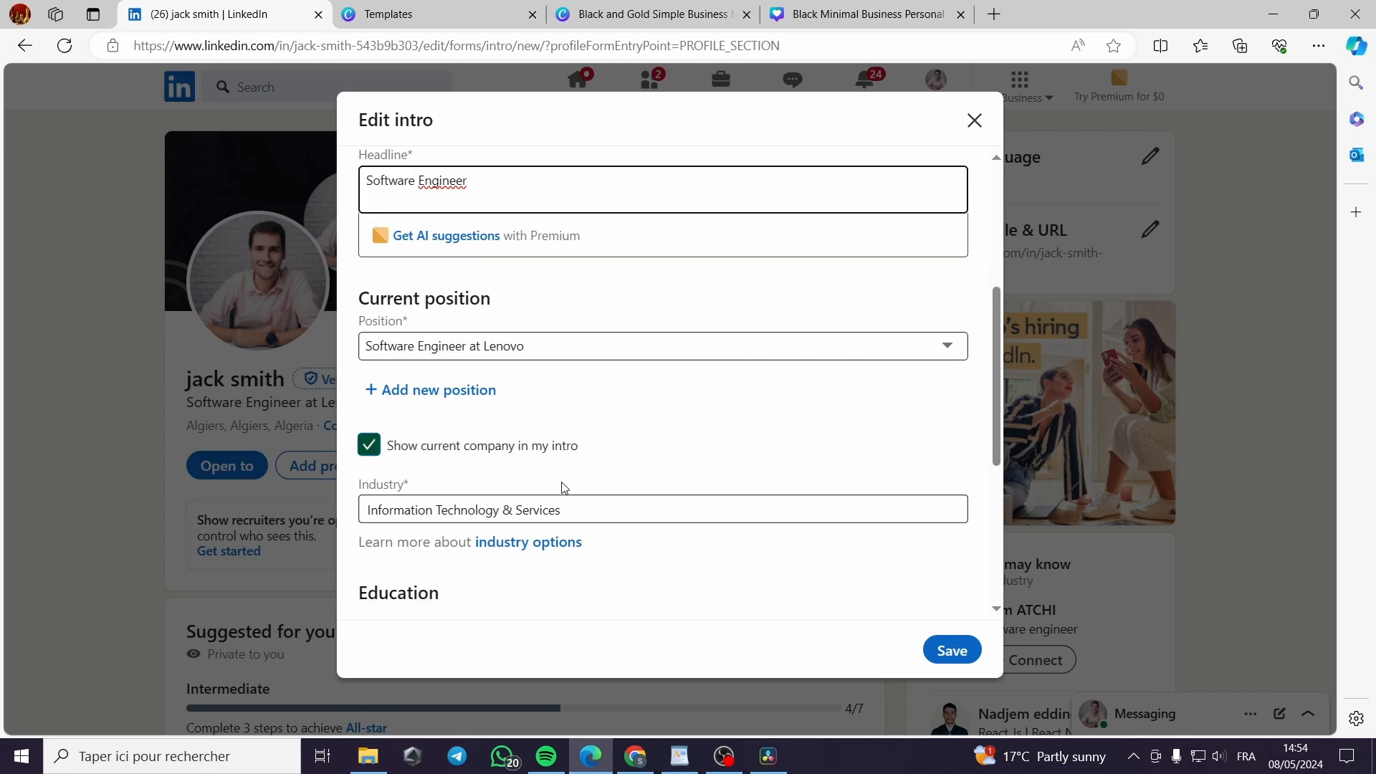
scroll(577, 351, "down", 2)
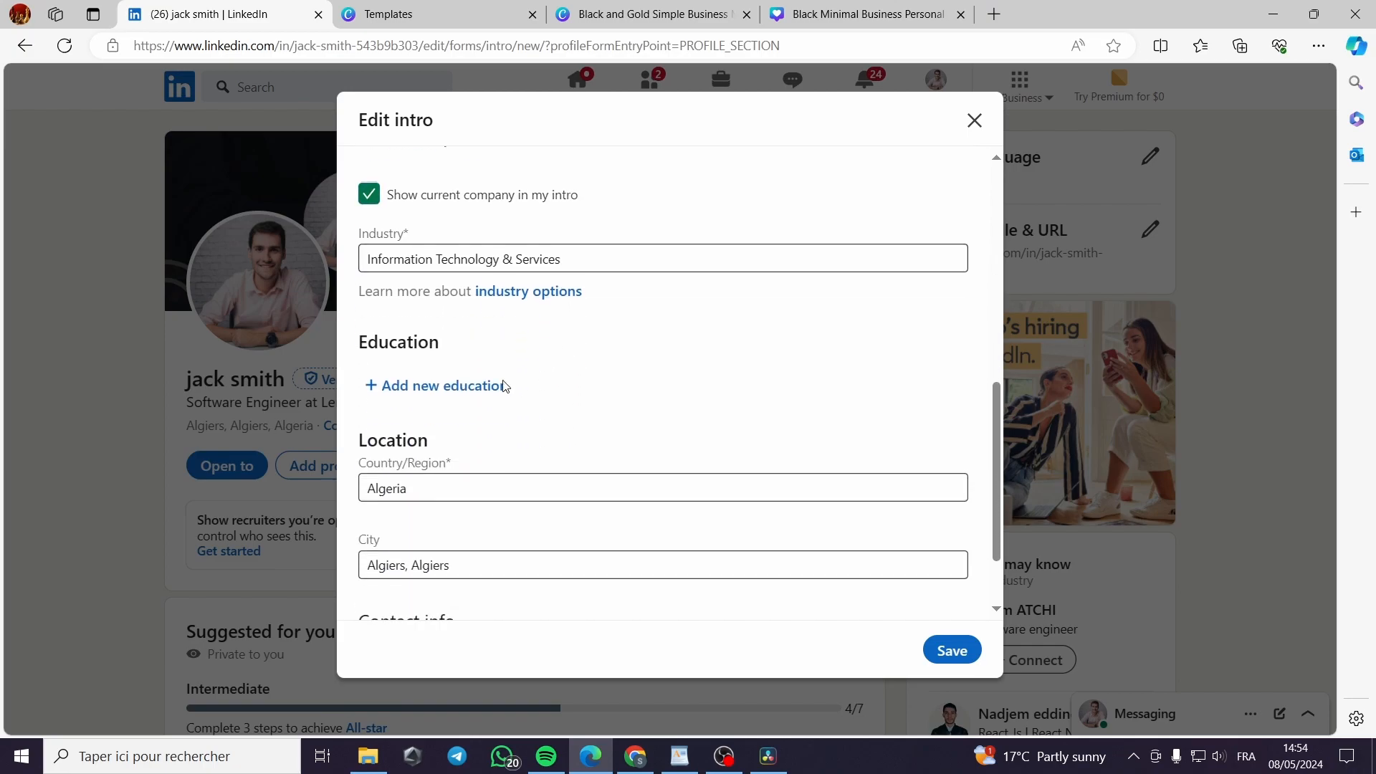
Start an education entry: University of Oxford, Master's degree, Computer Software Engineering
left_click(462, 395)
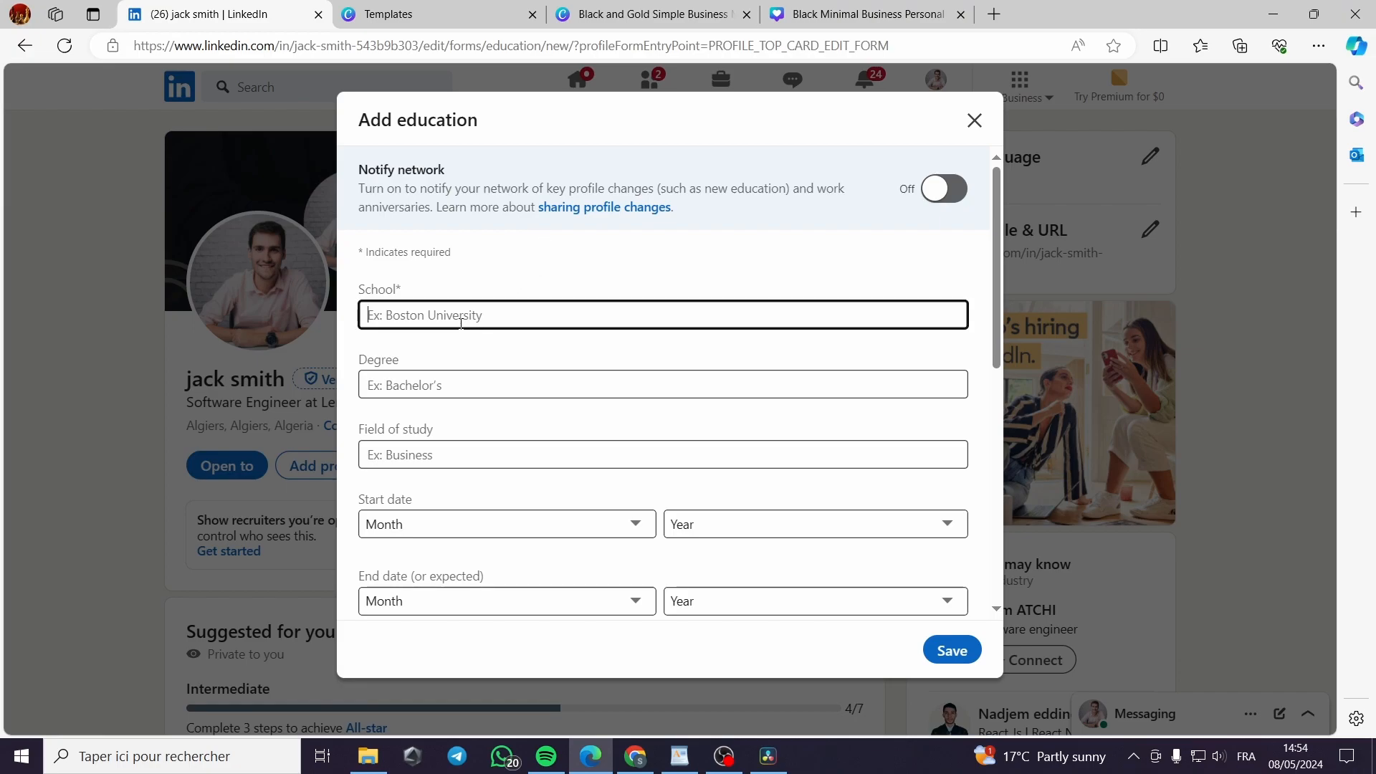
type("Oxford")
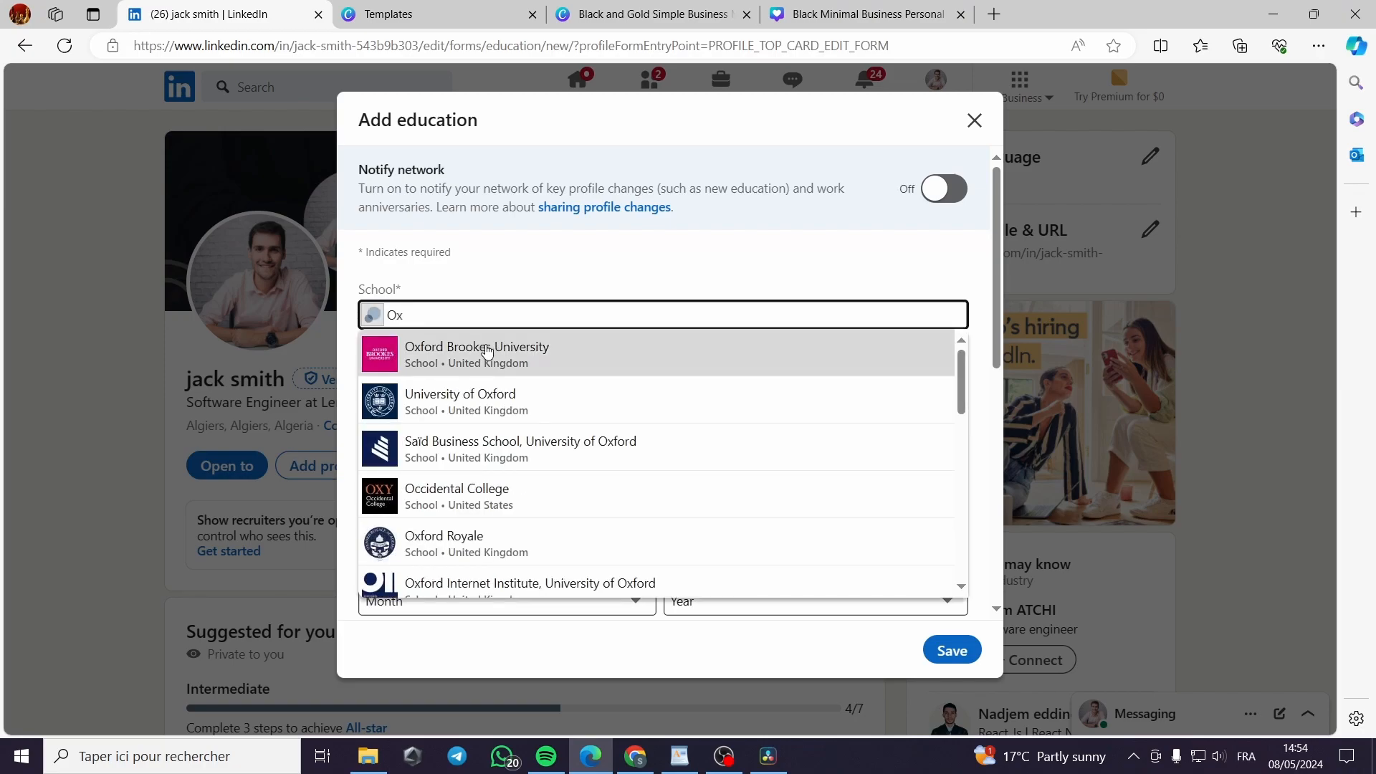
left_click(488, 413)
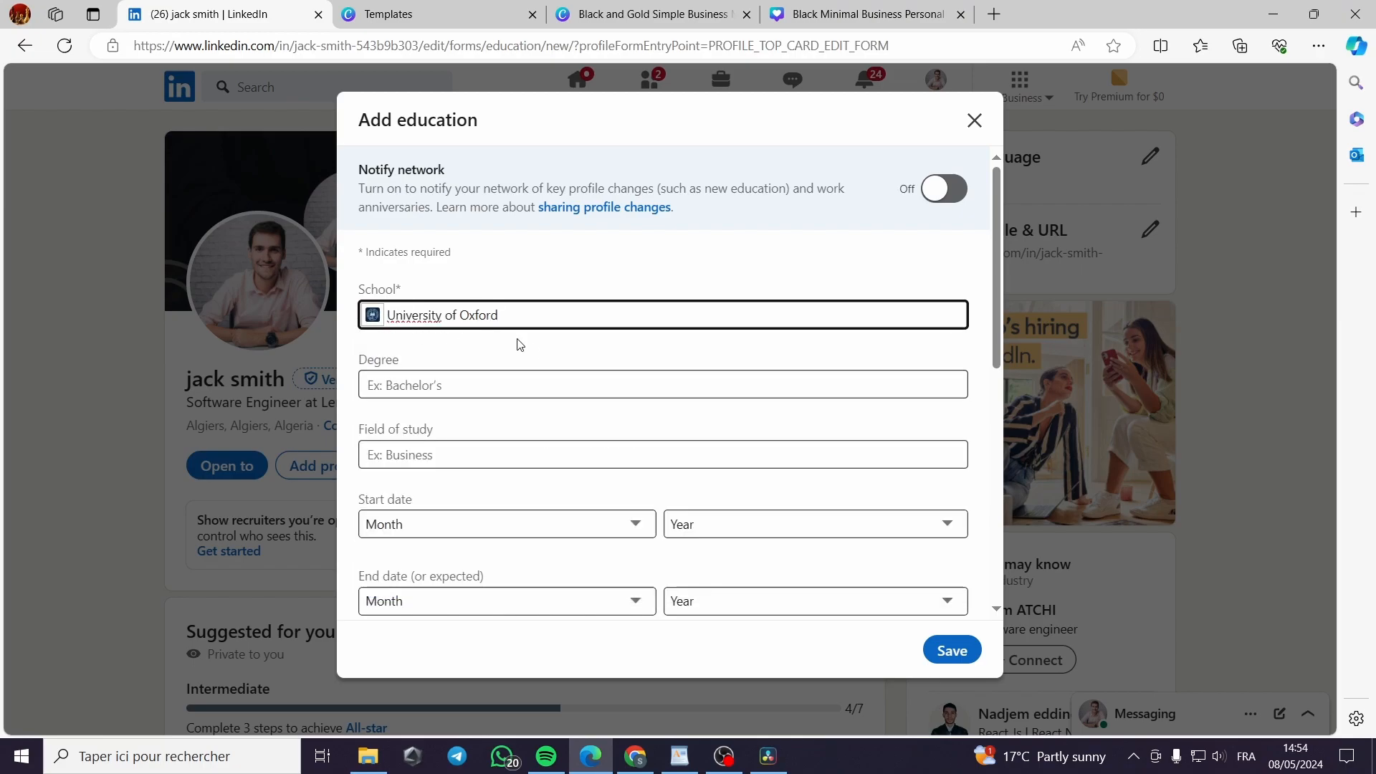
left_click(470, 384)
type("Ma")
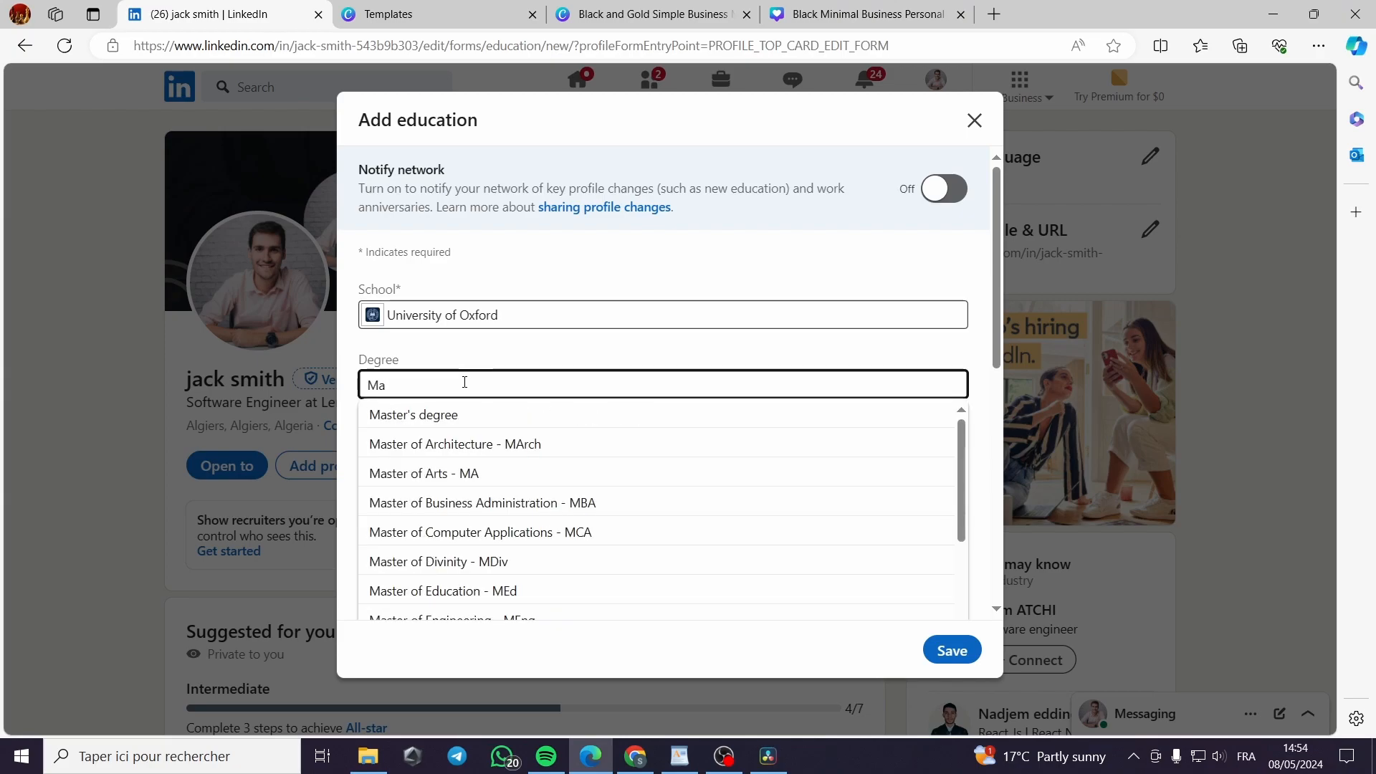
left_click(522, 422)
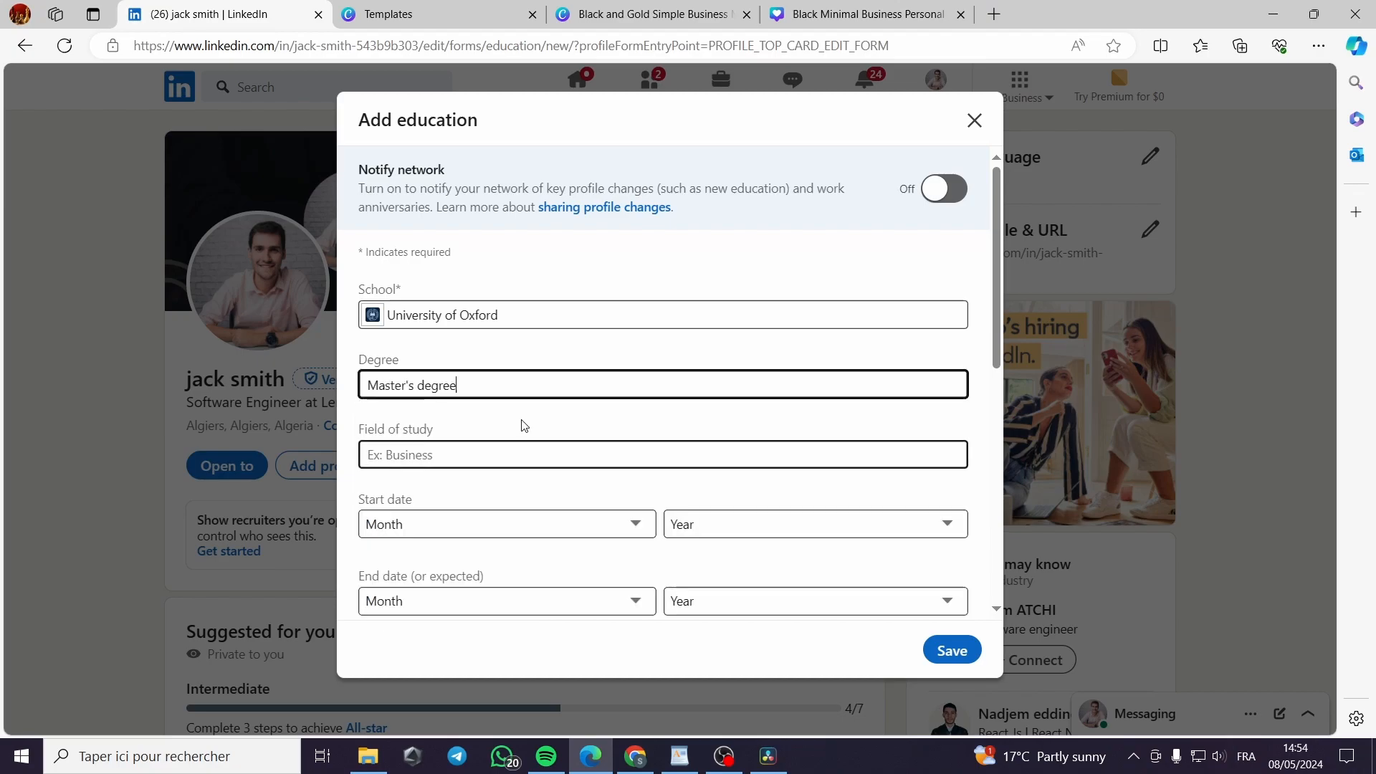
left_click(461, 458)
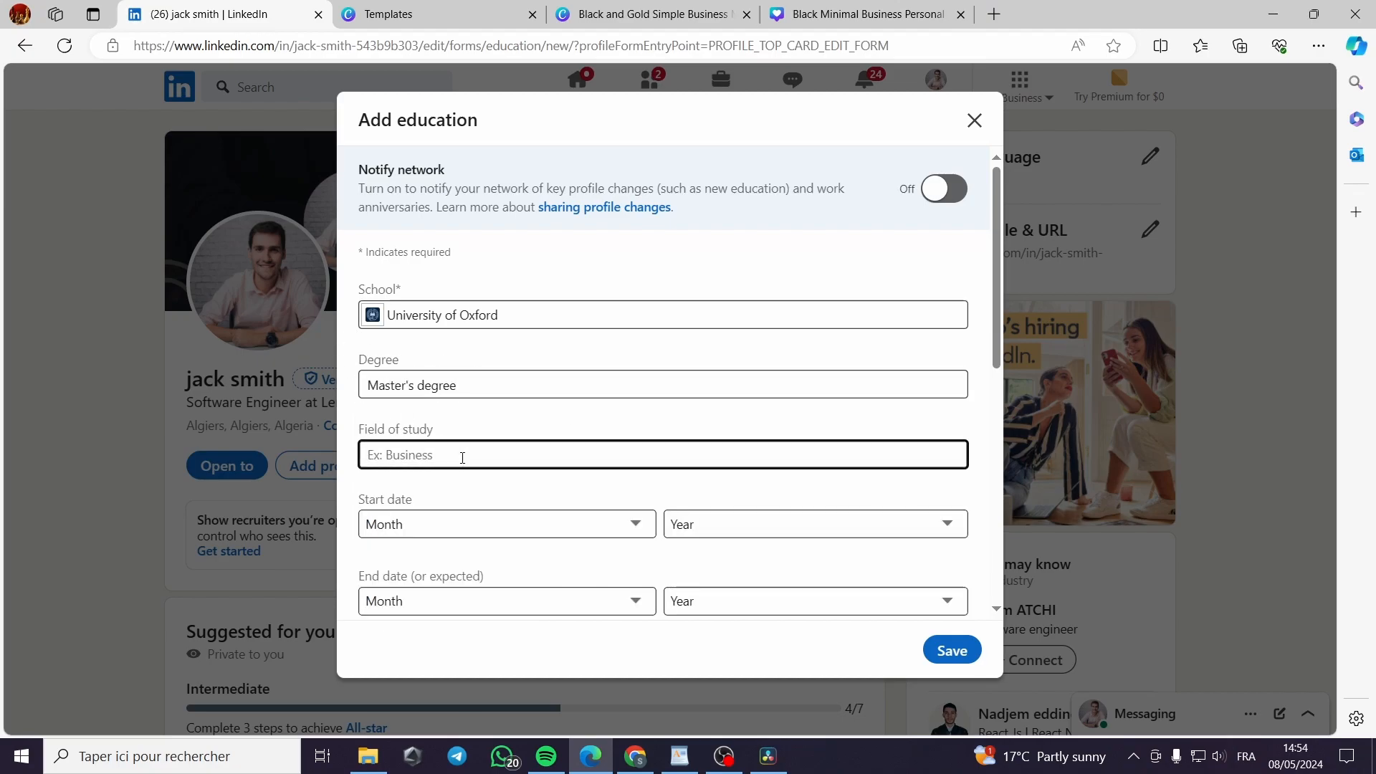
type("So")
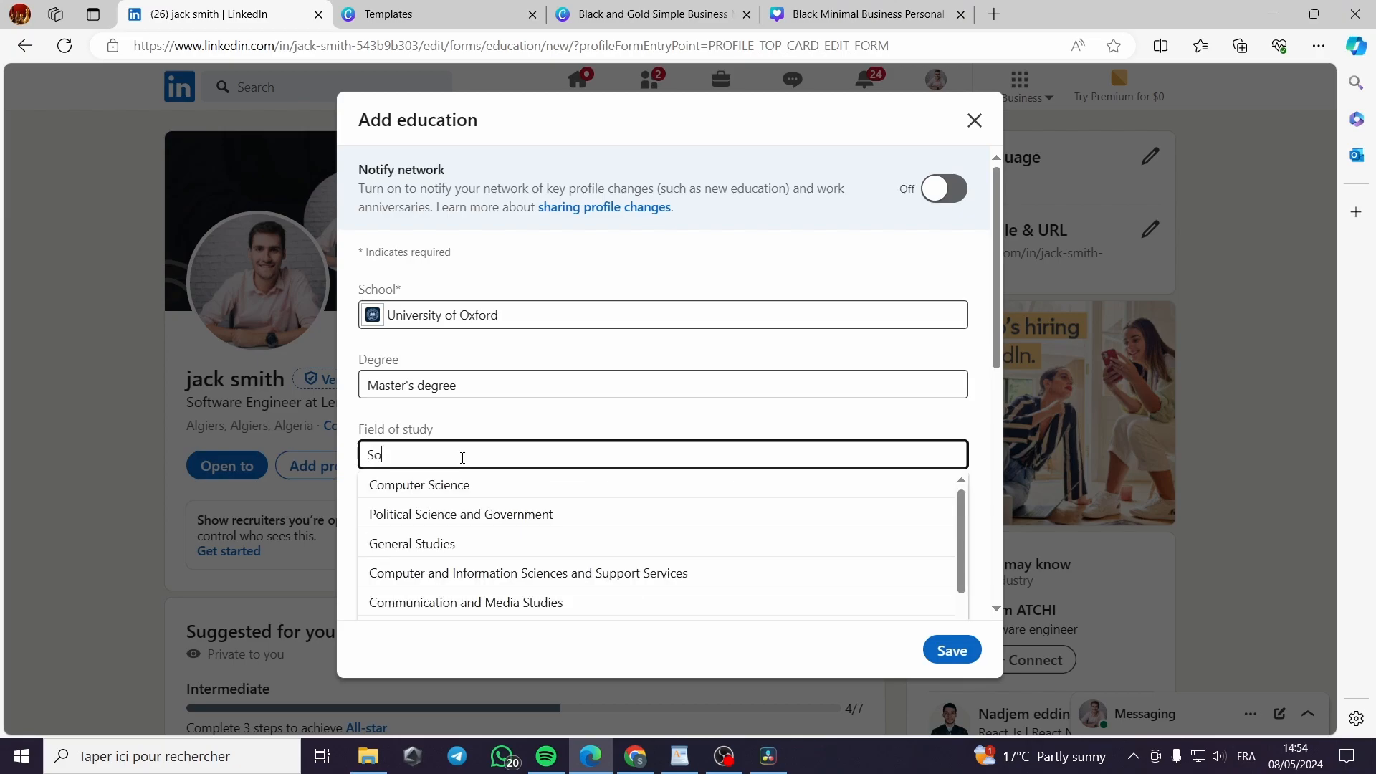
type("f")
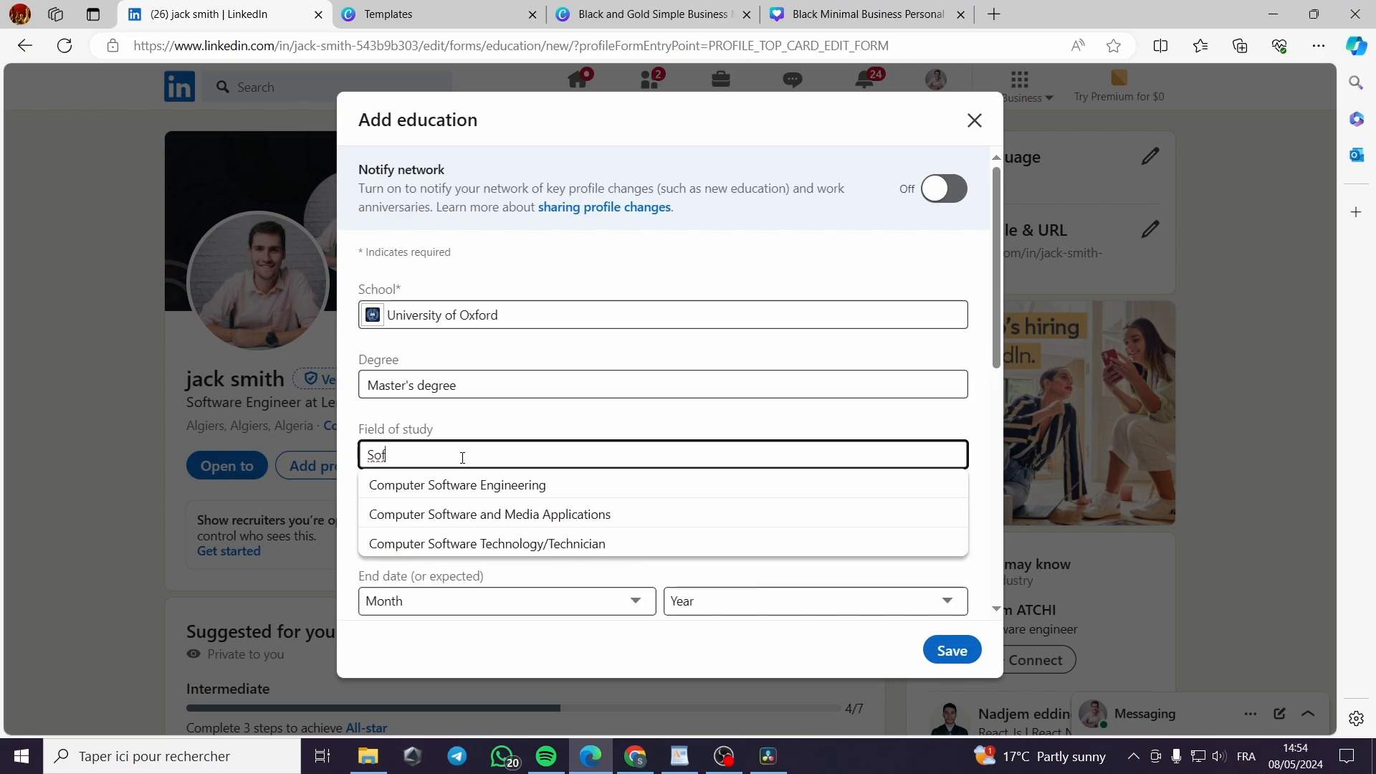
left_click(516, 492)
Set the education dates from January 2019 to May 2024
scroll(556, 484, "down", 1)
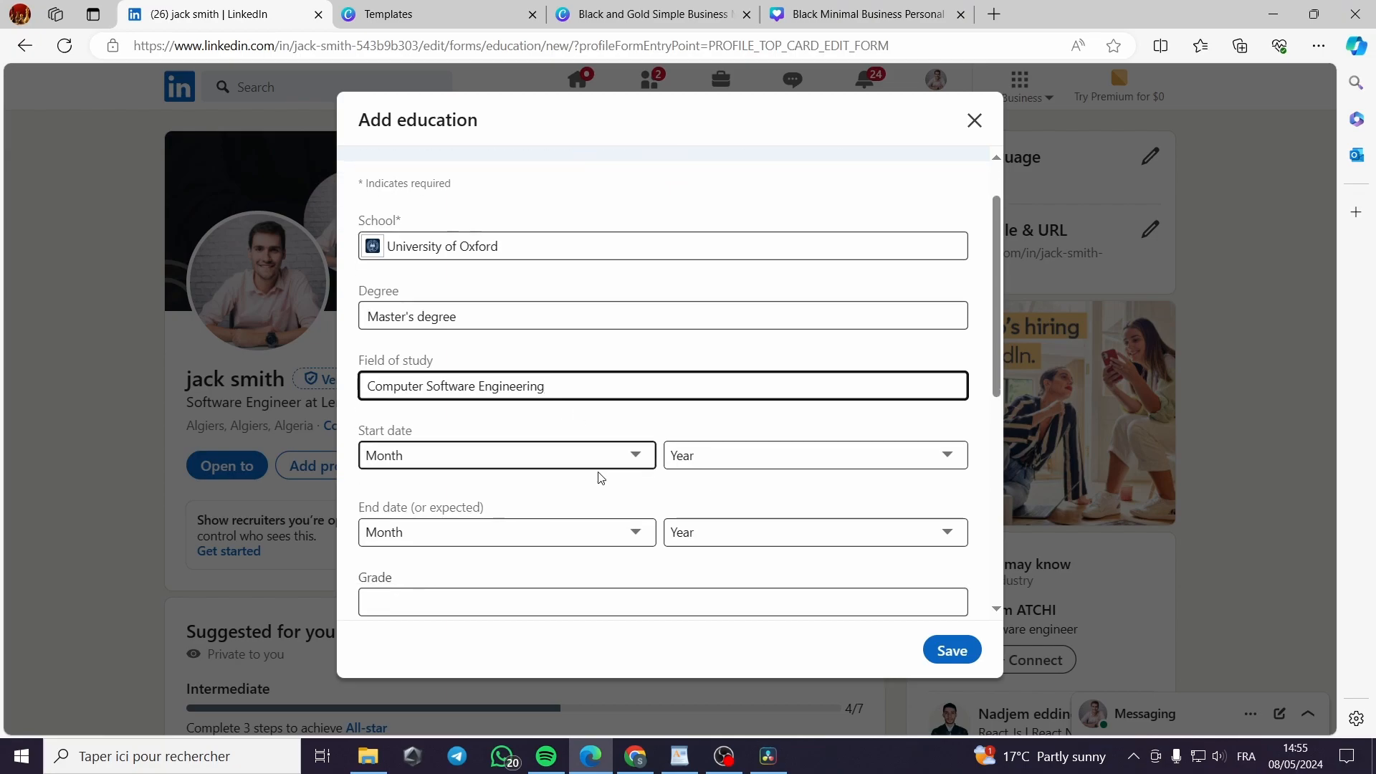
left_click(514, 461)
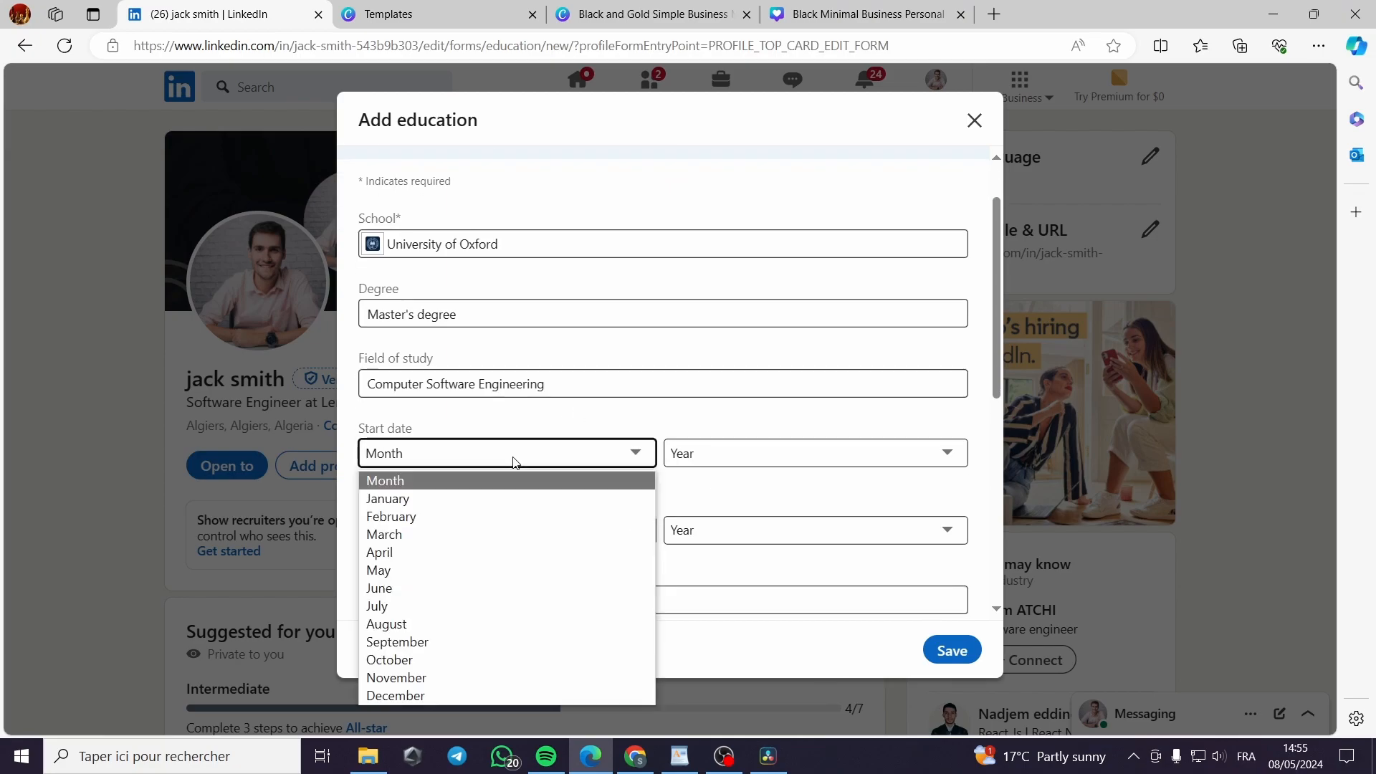
left_click(501, 499)
left_click(780, 459)
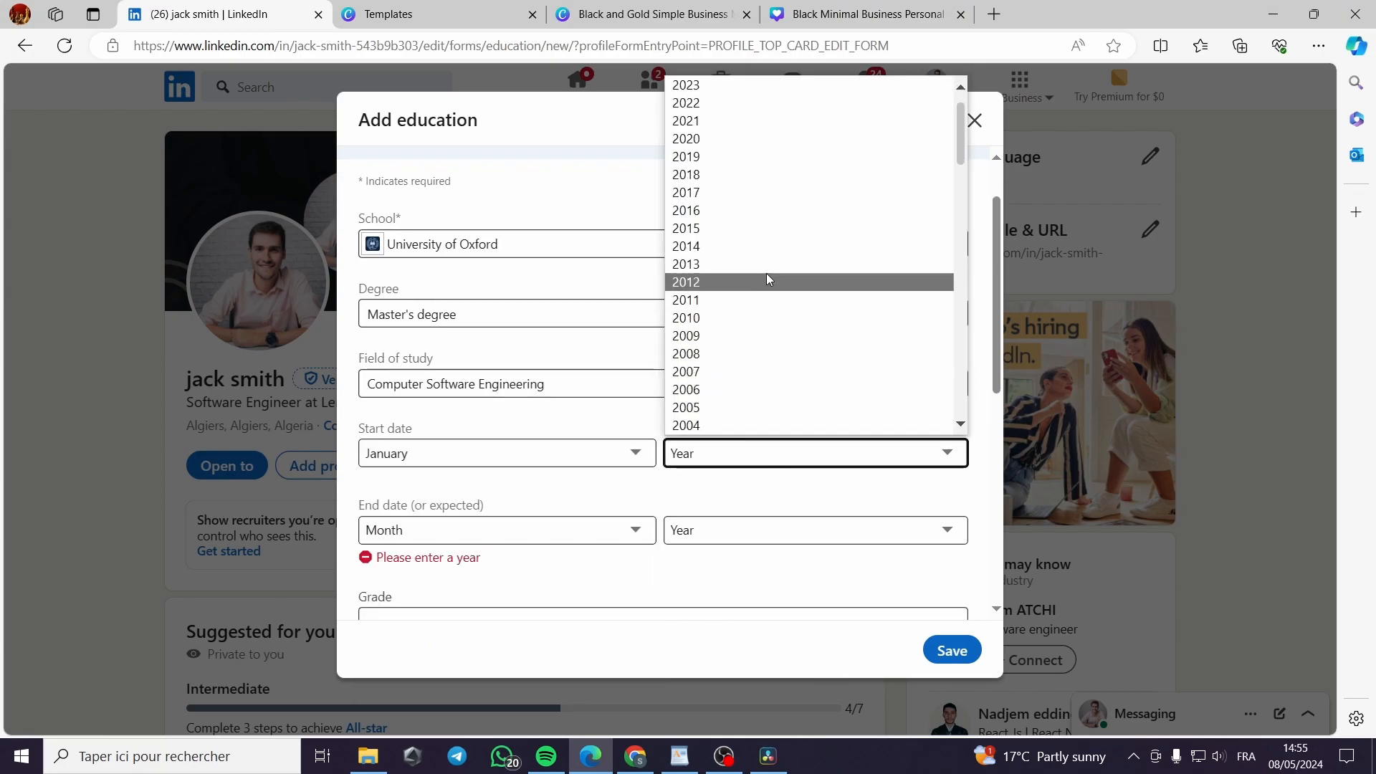
left_click(780, 155)
left_click(496, 532)
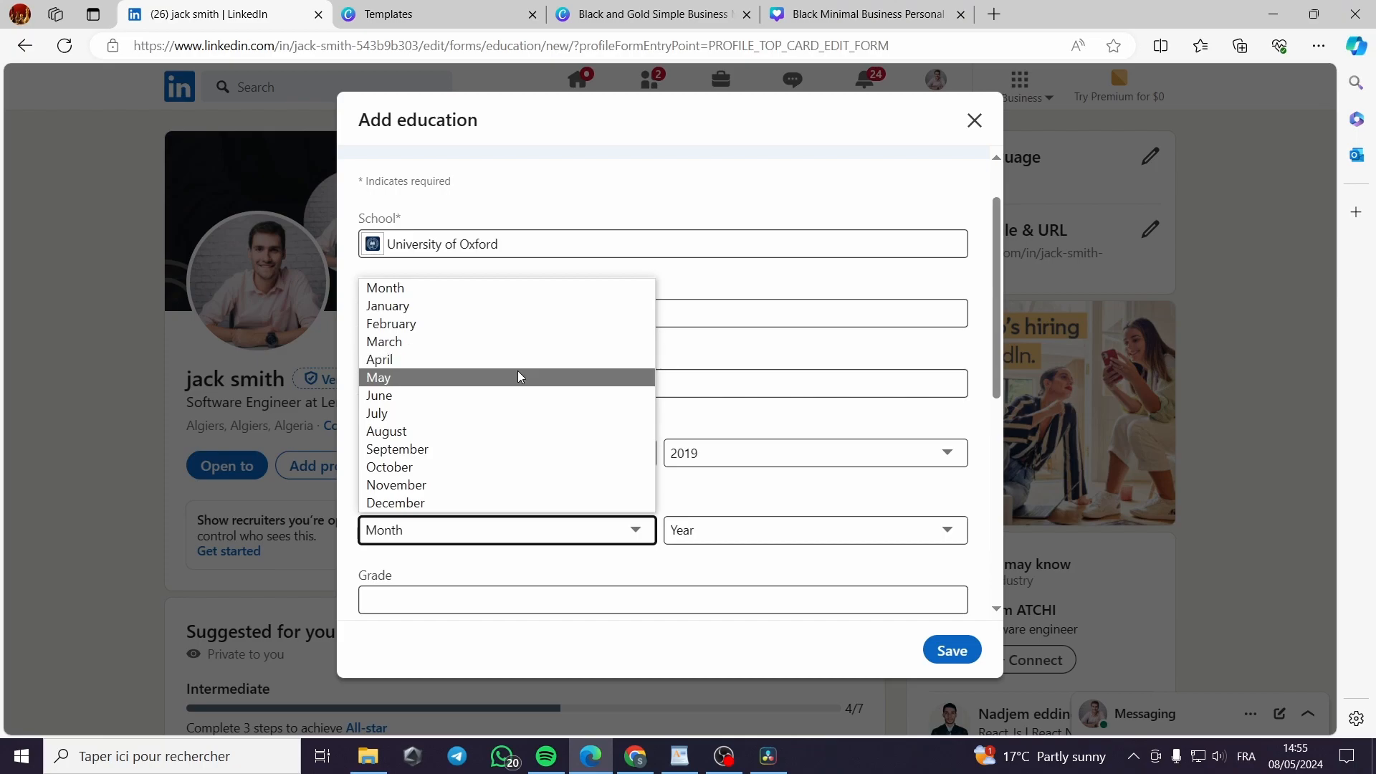
left_click(518, 372)
left_click(835, 536)
scroll(828, 215, "down", 1)
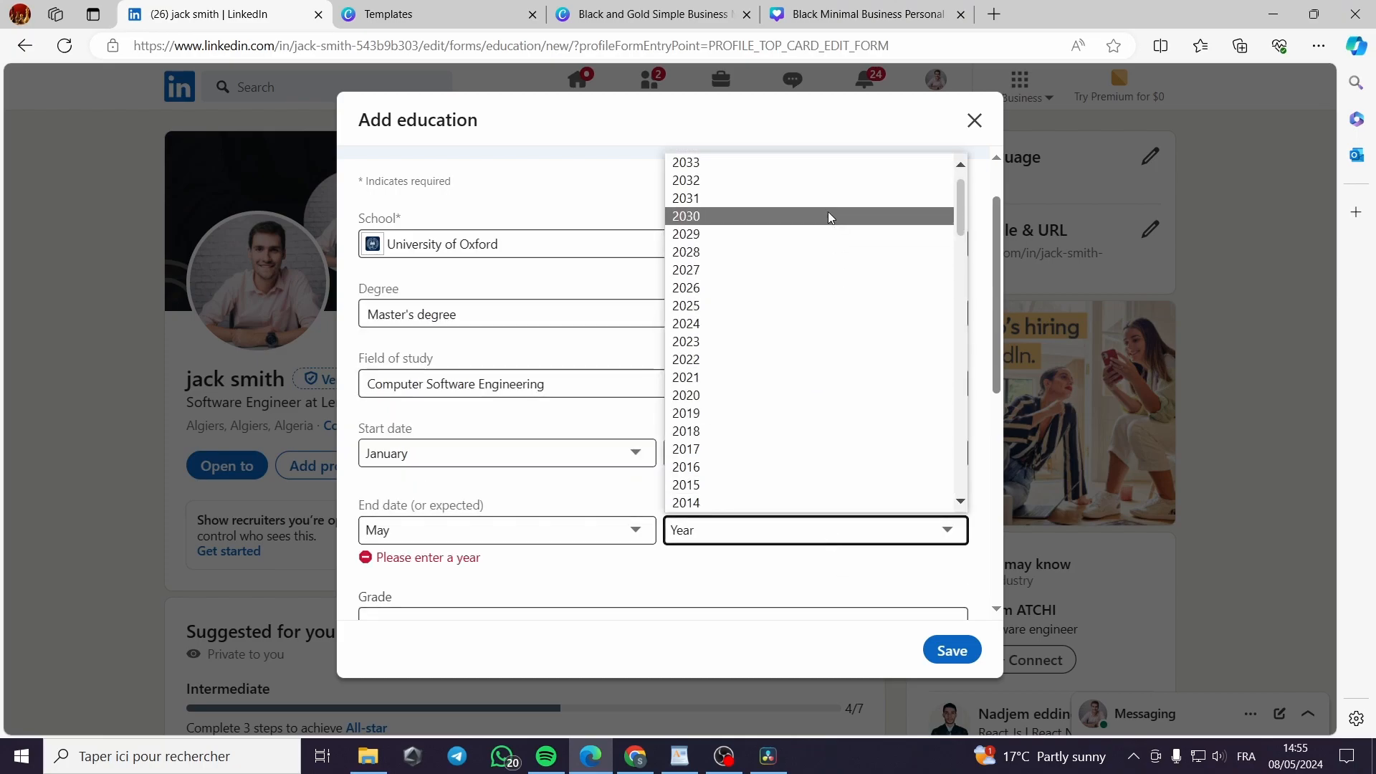
left_click(814, 323)
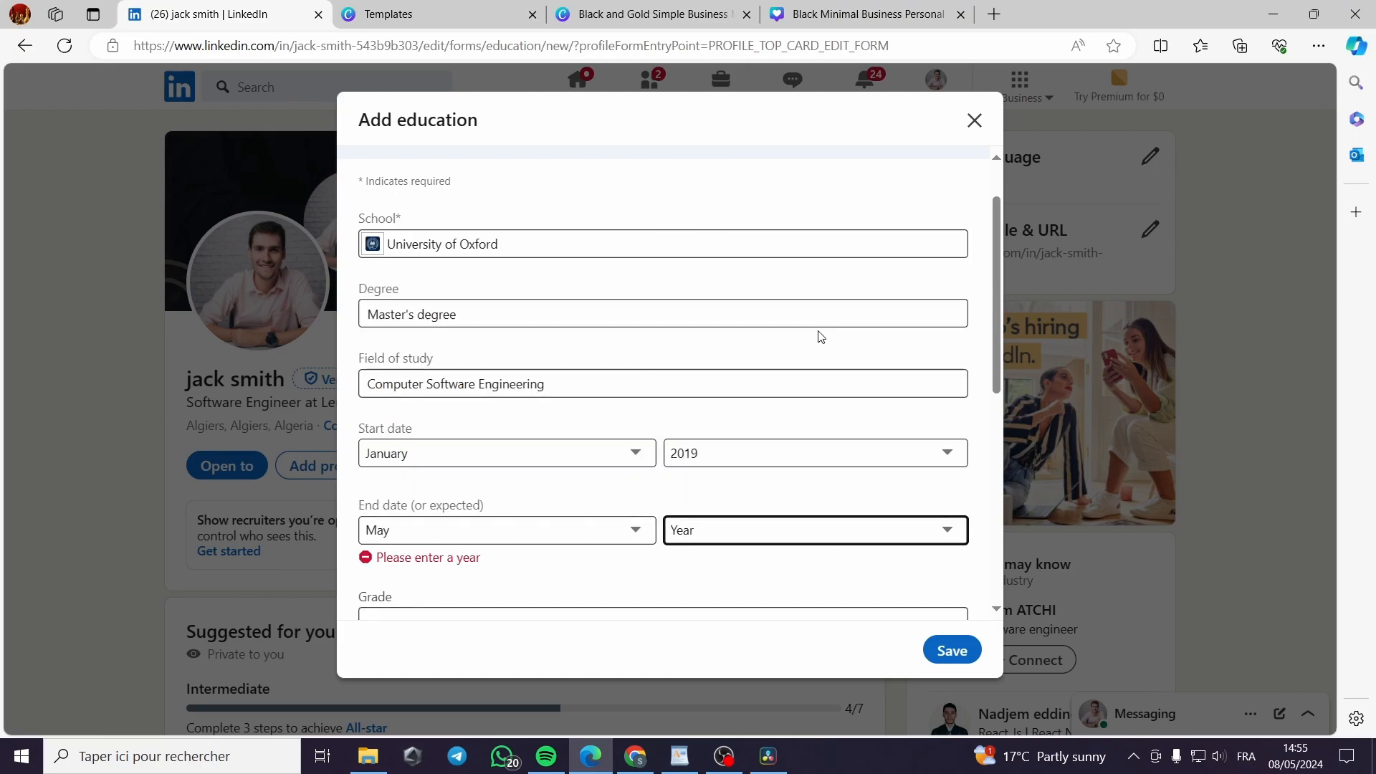
scroll(507, 528, "down", 1)
left_click(505, 534)
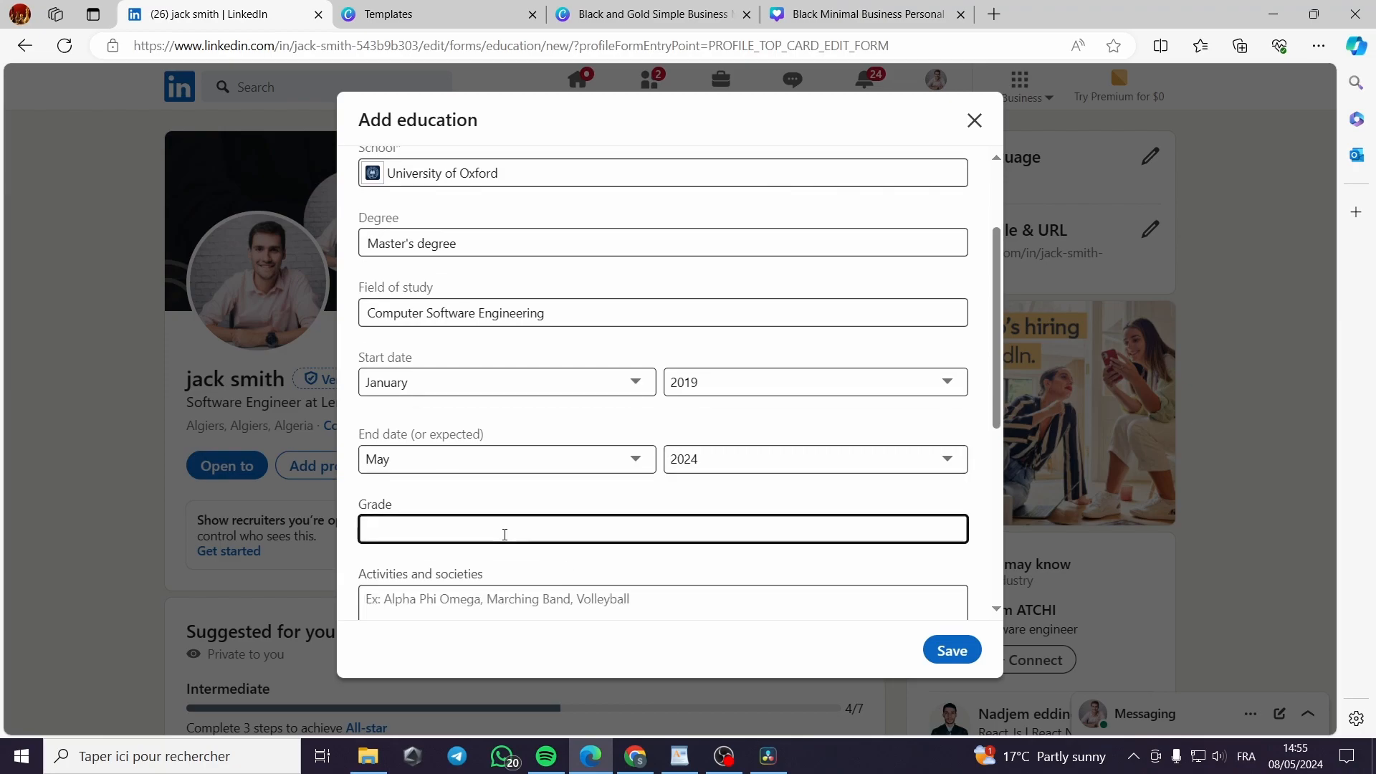
scroll(504, 534, "down", 1)
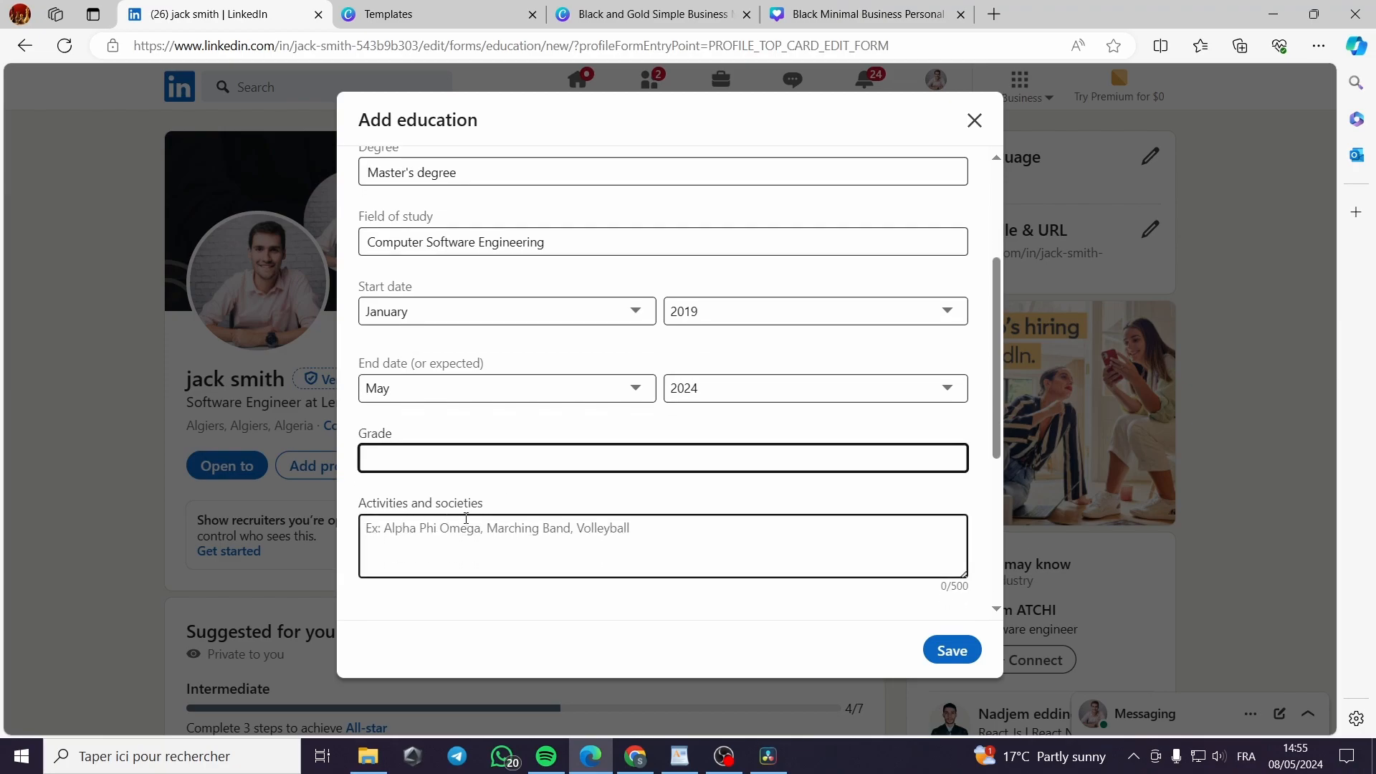
Save the education entry and skip sharing the milestone
left_click(953, 652)
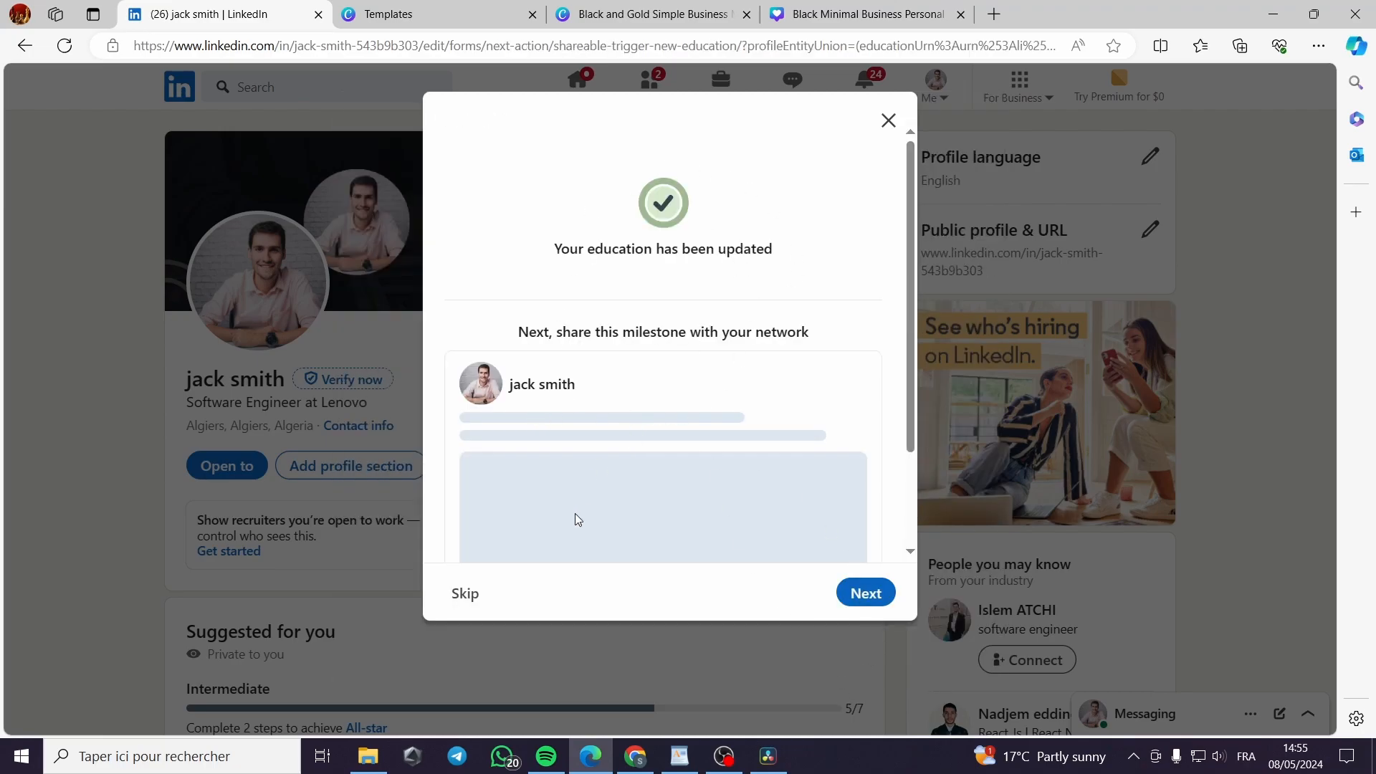
scroll(642, 525, "down", 2)
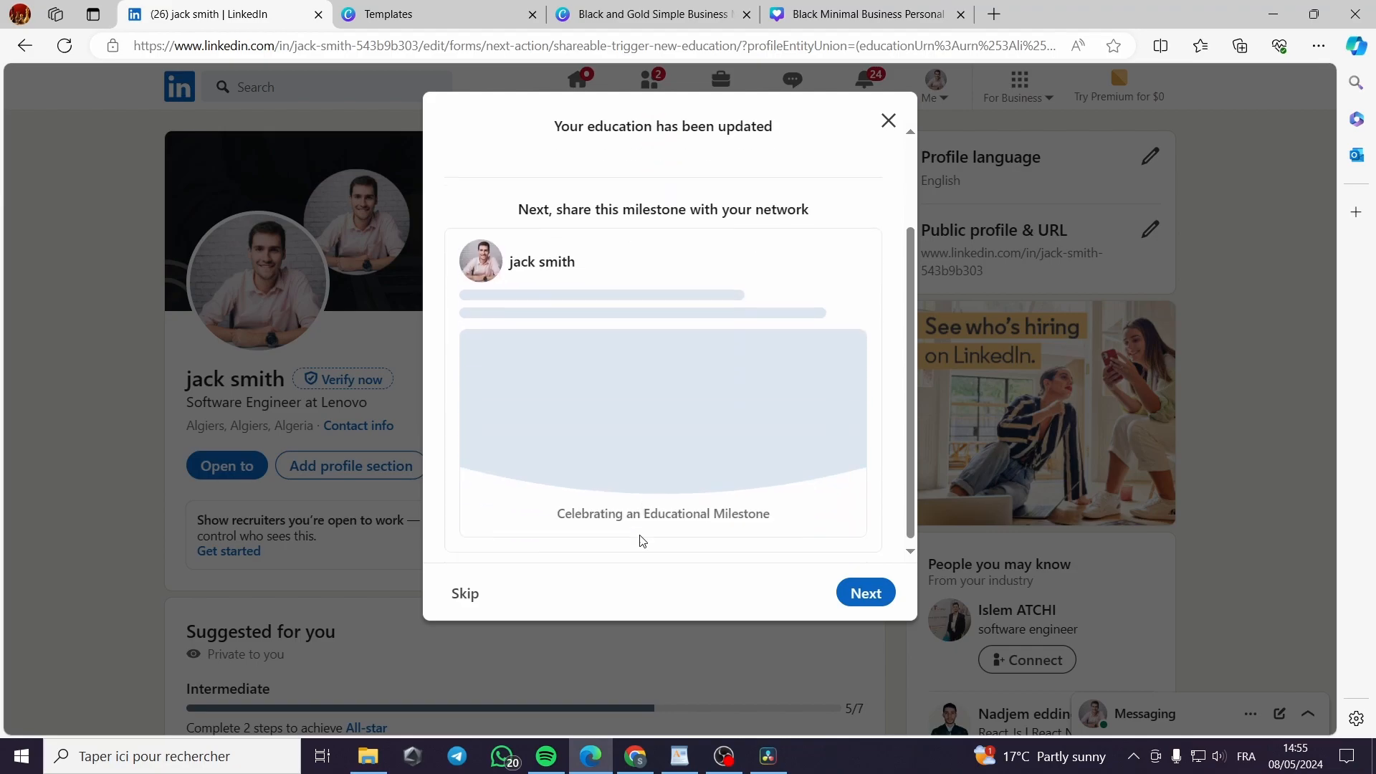
left_click(473, 595)
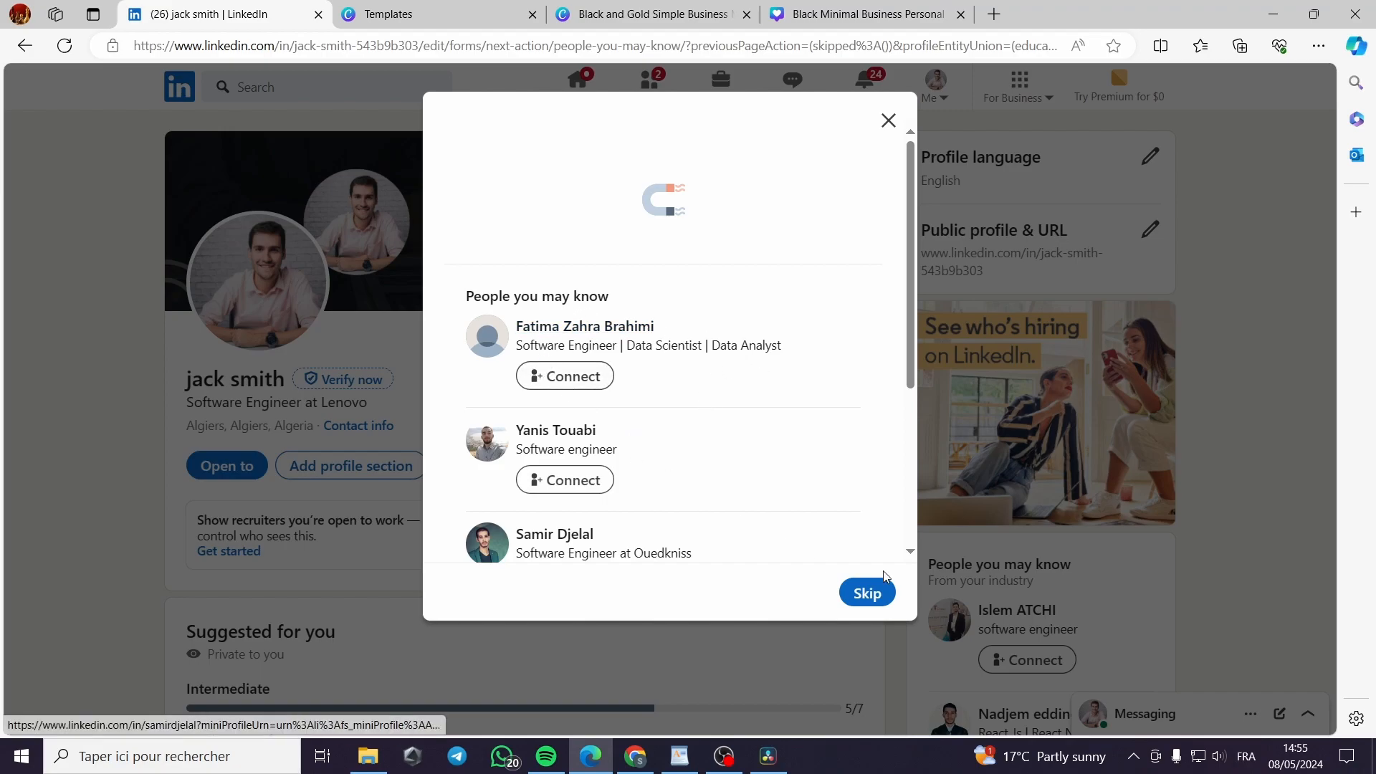
Skip the suggestions and save the Edit intro form with the school shown, then close it
left_click(868, 592)
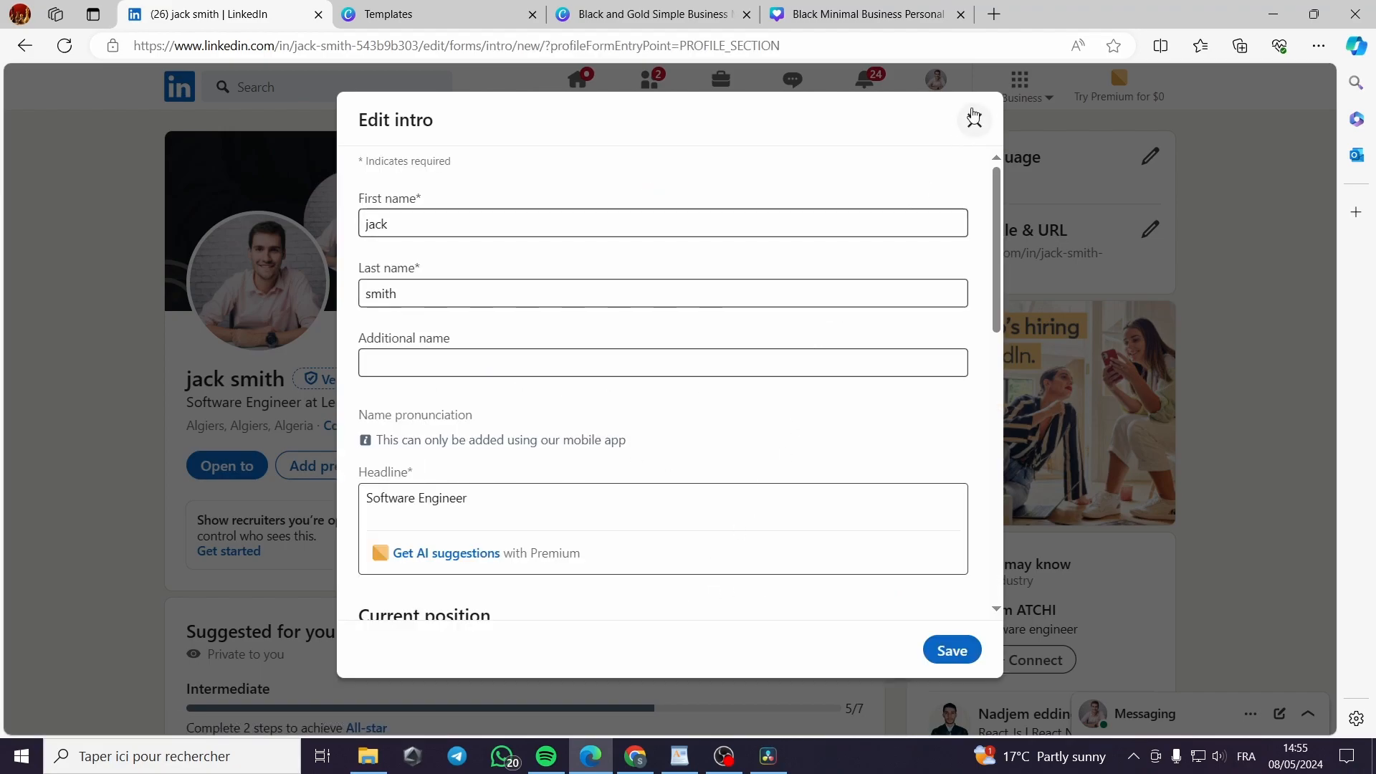
scroll(777, 414, "down", 4)
scroll(645, 402, "down", 2)
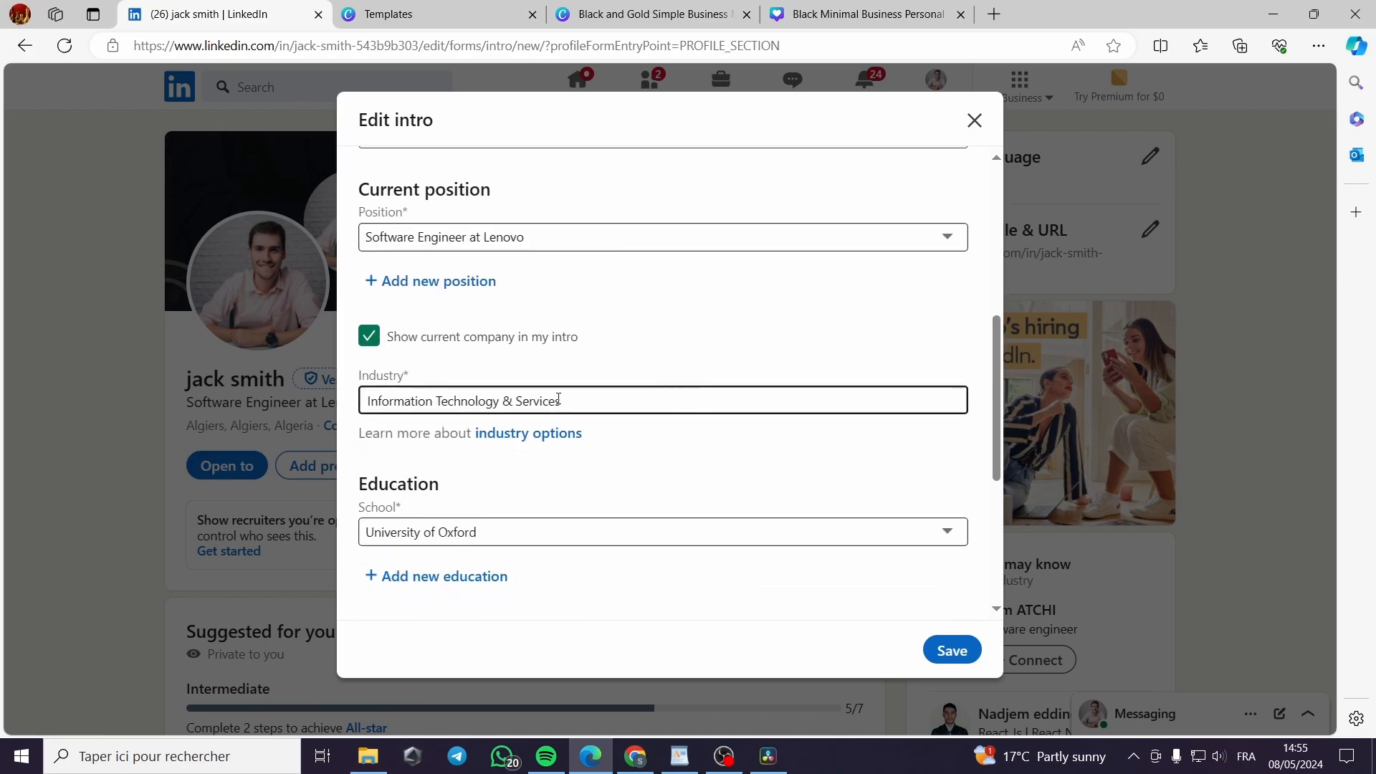
scroll(394, 401, "down", 2)
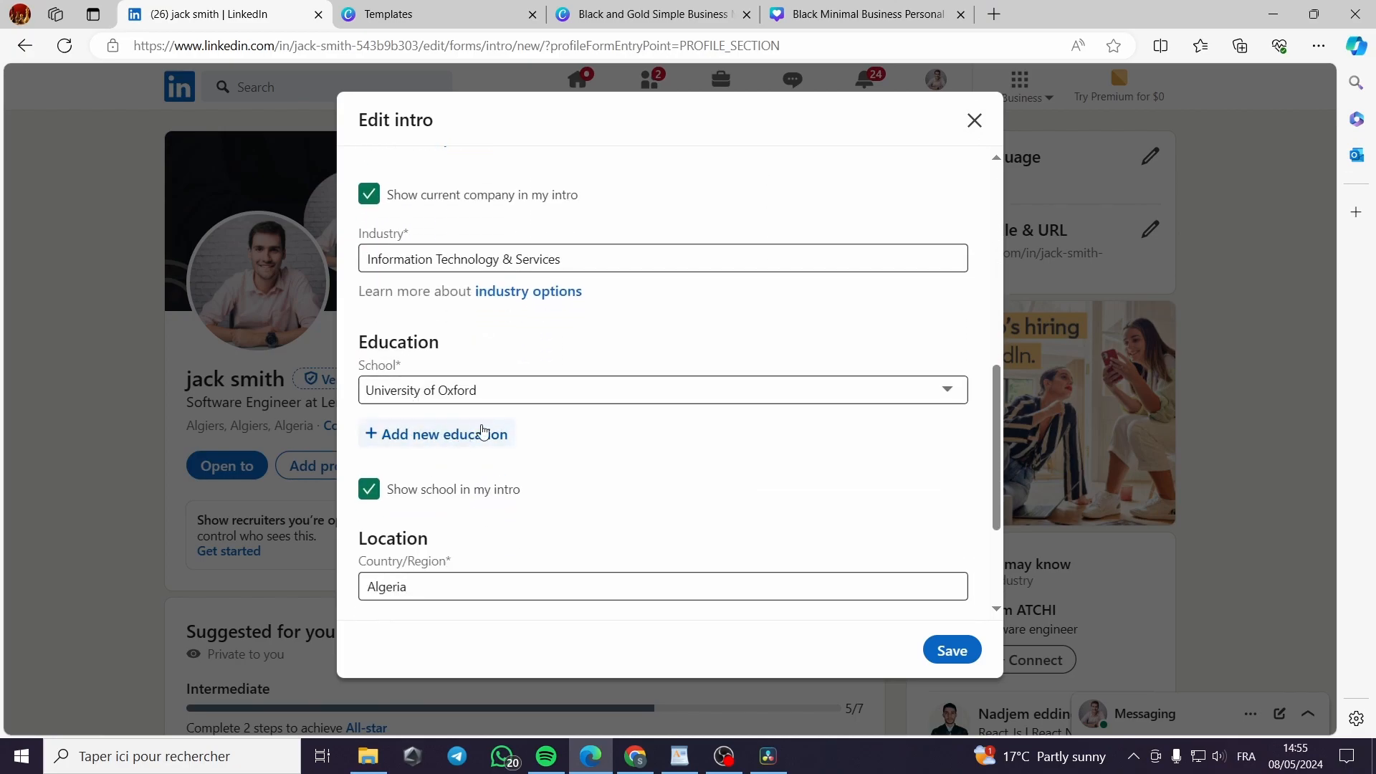
left_click(947, 651)
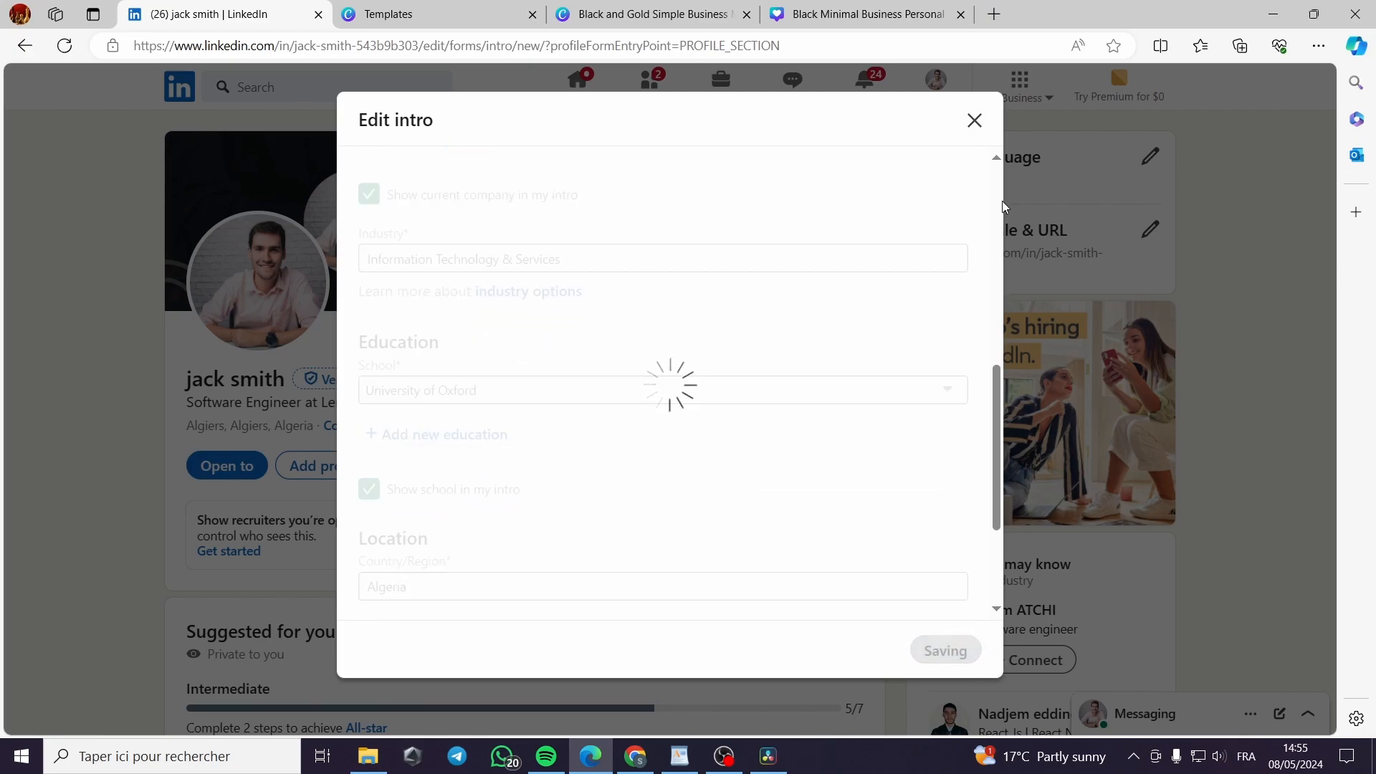
left_click(972, 122)
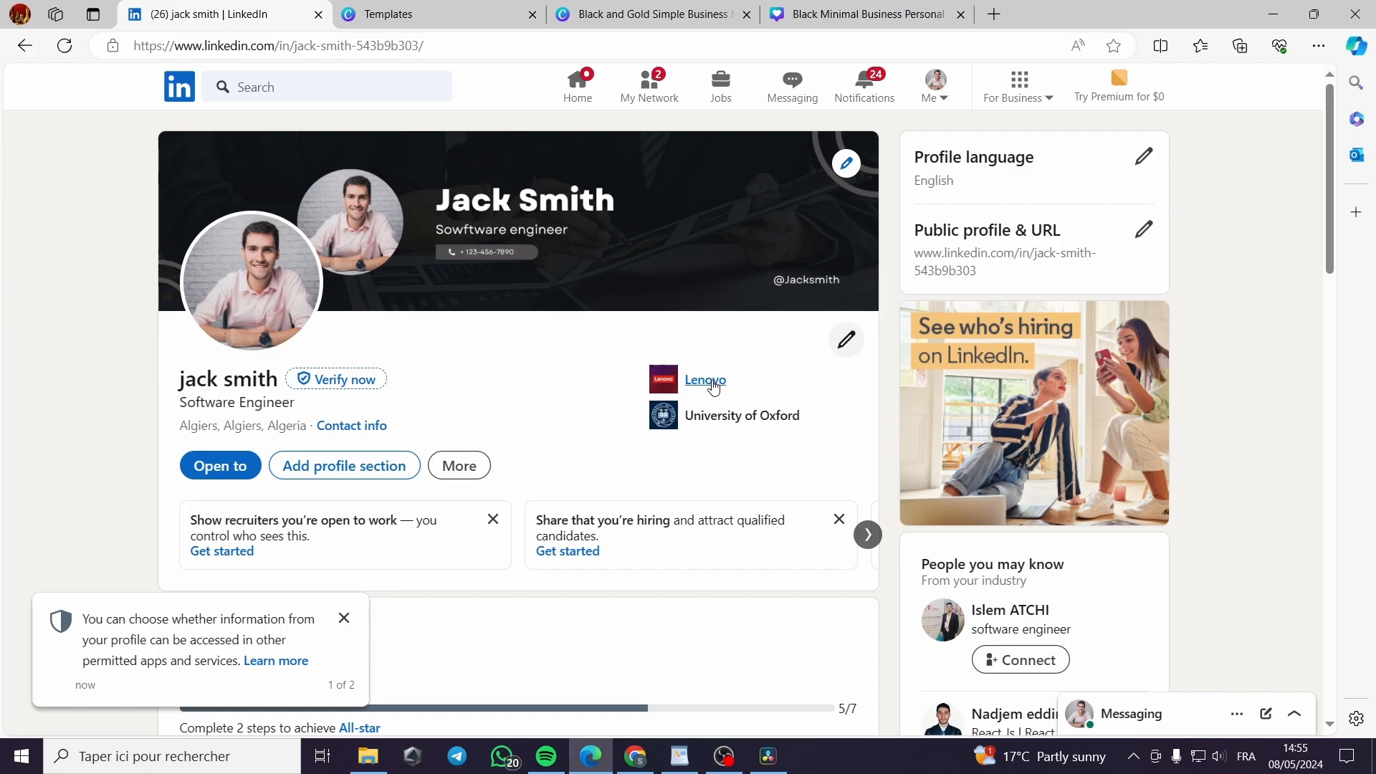
Dismiss the privacy notice and choose Open to > Finding a new job
left_click(222, 467)
scroll(229, 459, "down", 1)
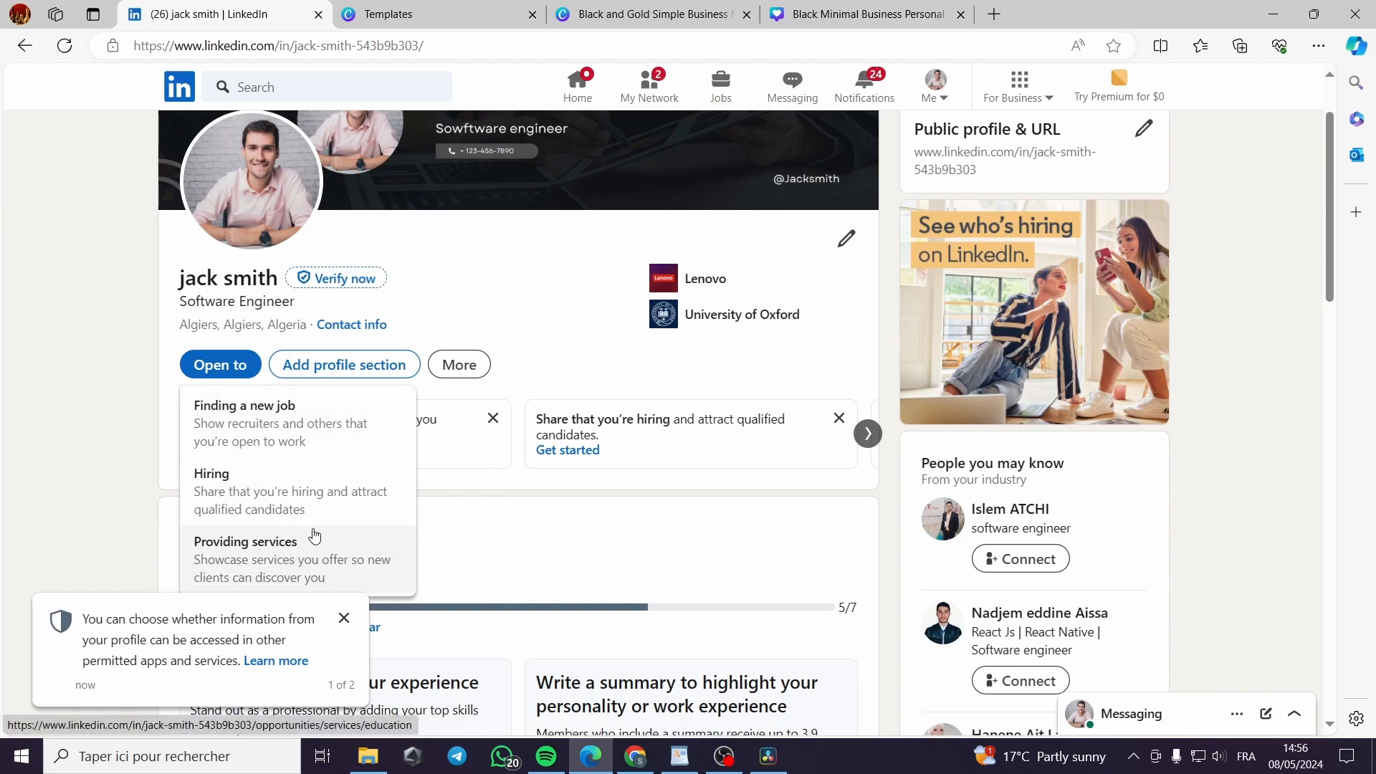
left_click(344, 618)
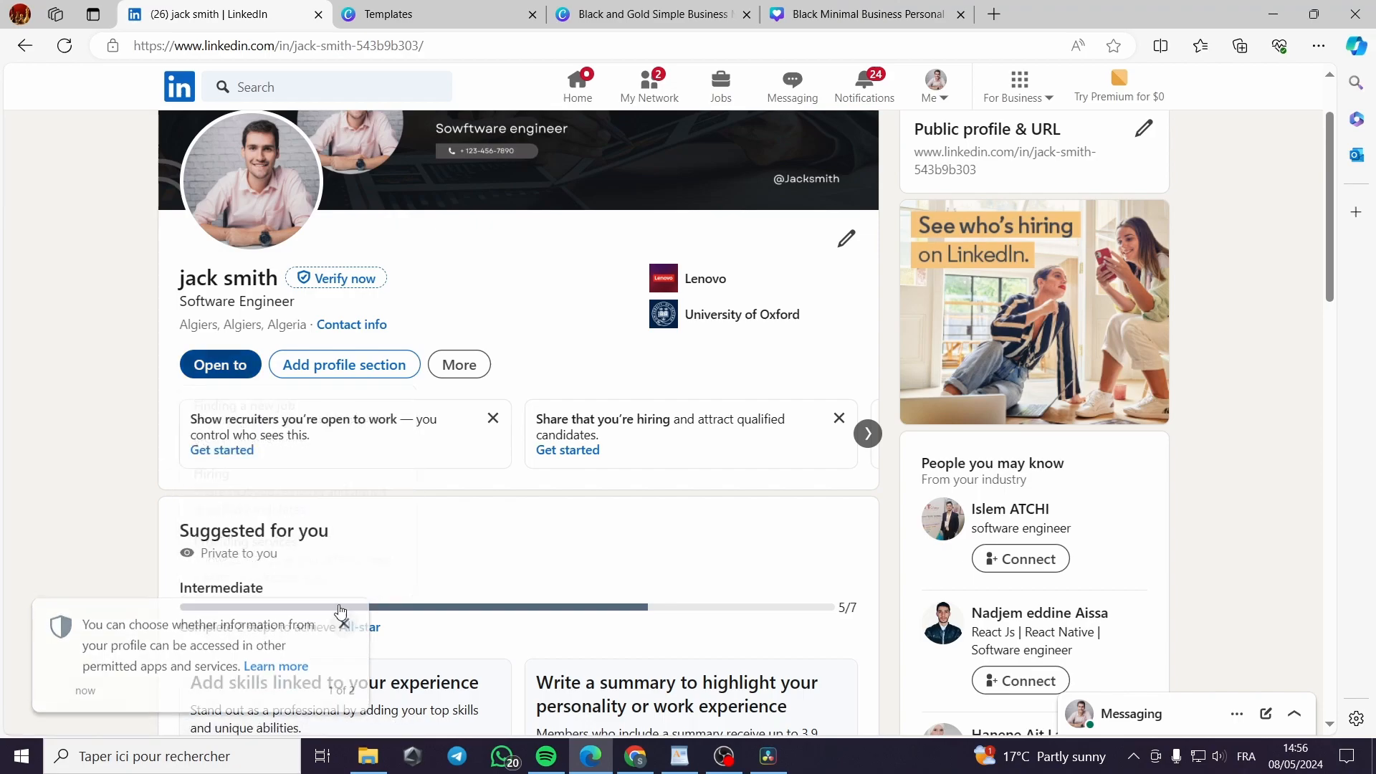
left_click(222, 364)
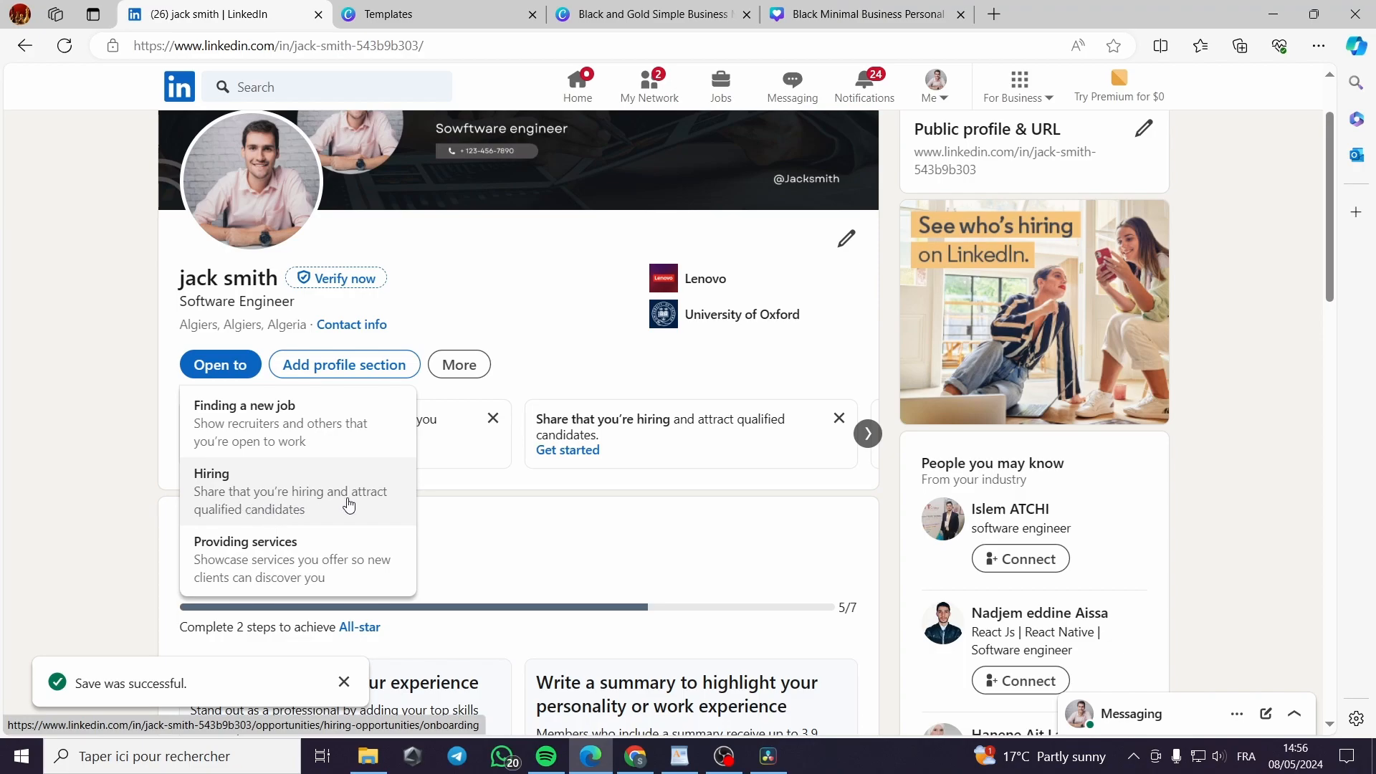
left_click(235, 424)
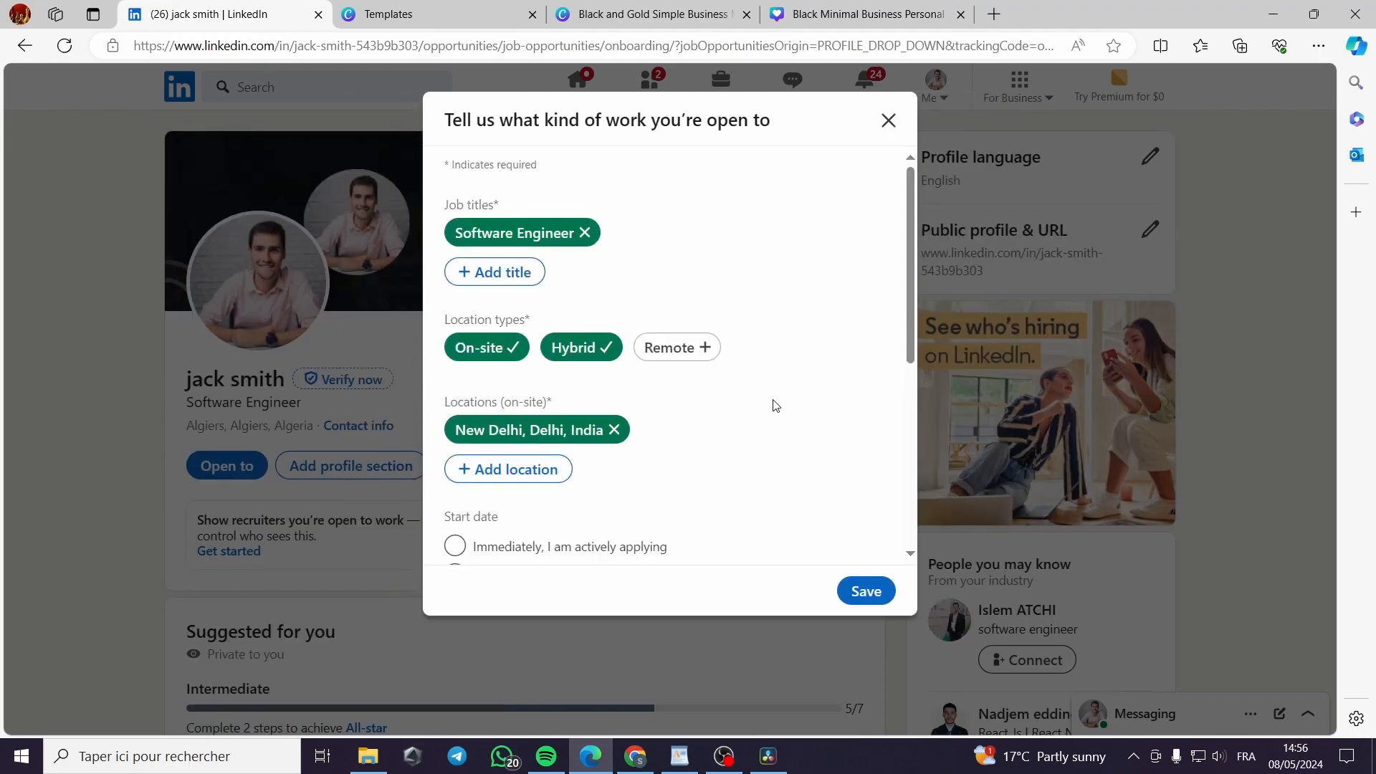
Replace New Delhi with New York City Metropolitan Area as on-site location and add Remote
left_click(614, 429)
left_click(513, 433)
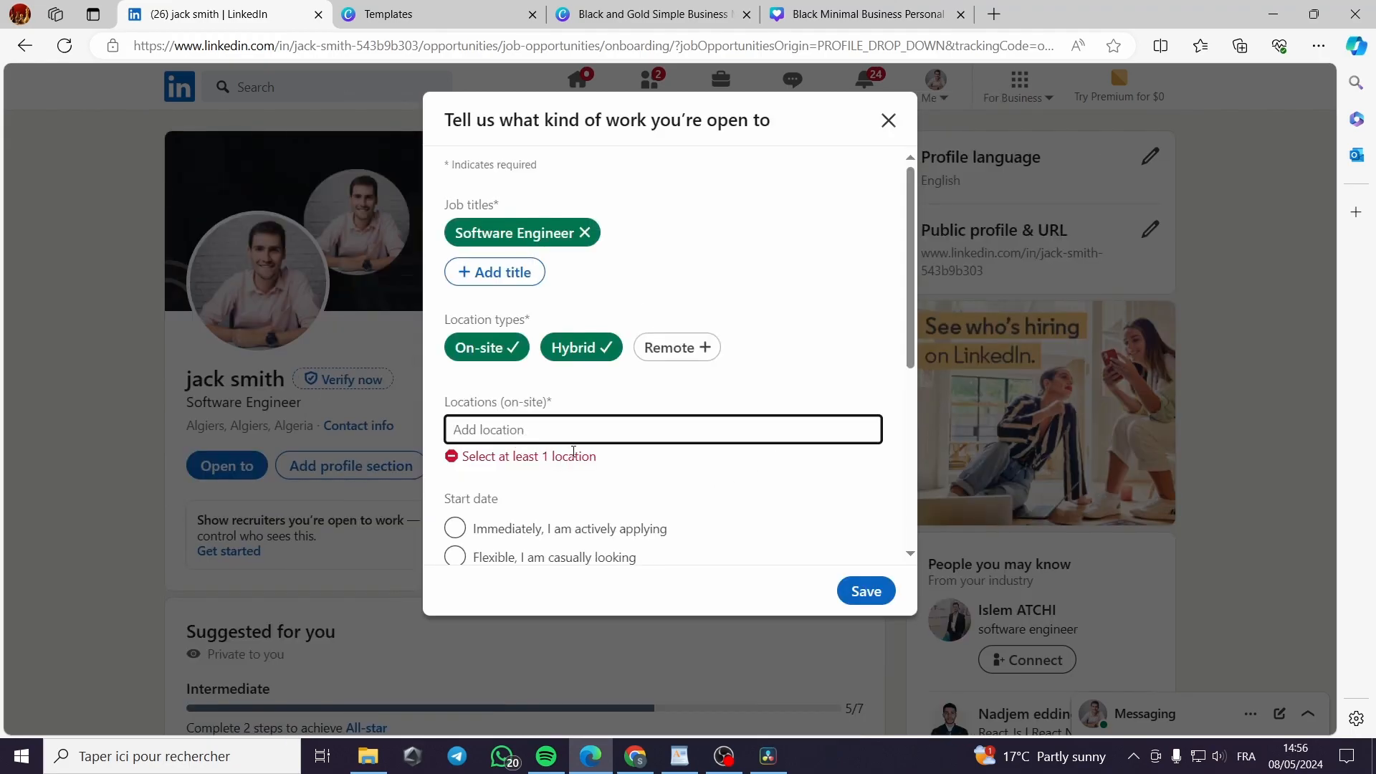
type("new")
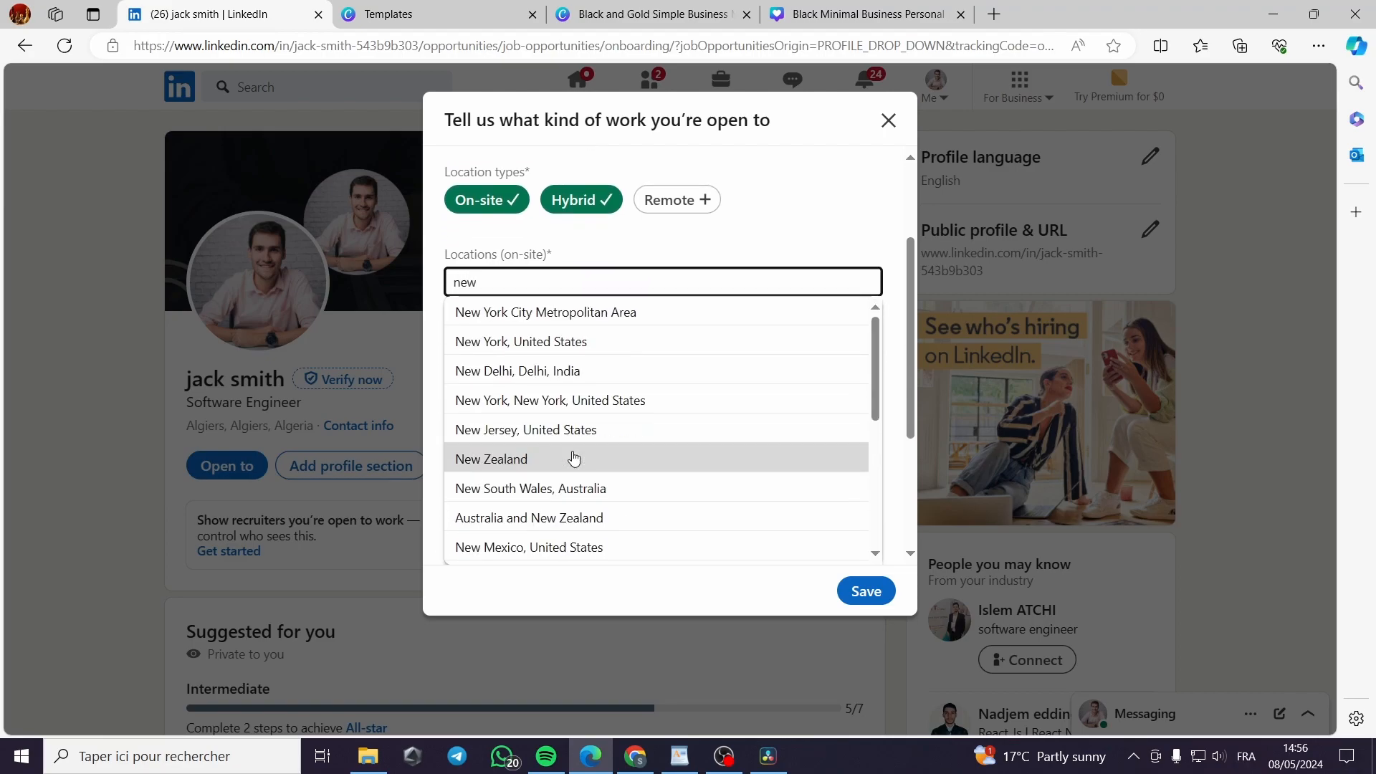
left_click(605, 312)
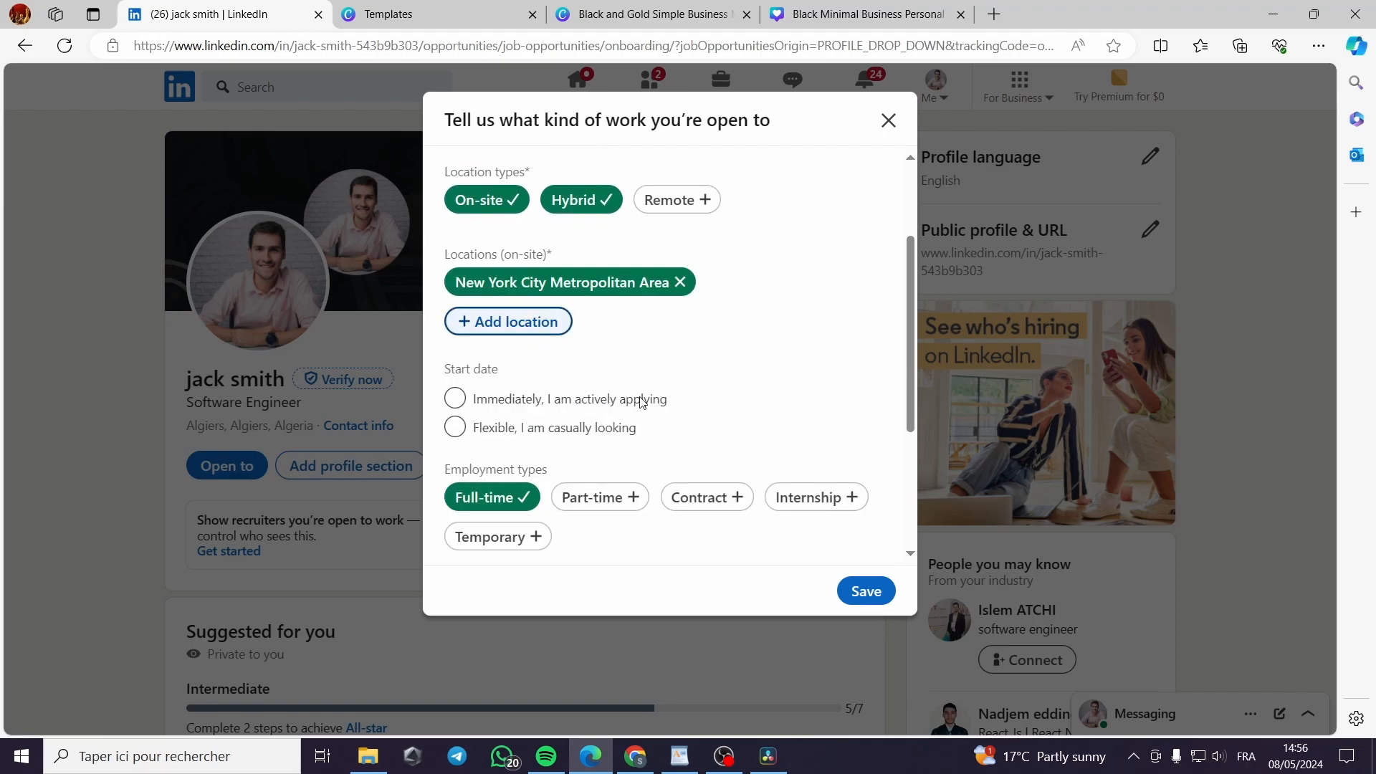
left_click(701, 204)
Set start date to flexible and add Part-time, Temporary, Contract and Internship employment types
scroll(636, 439, "down", 1)
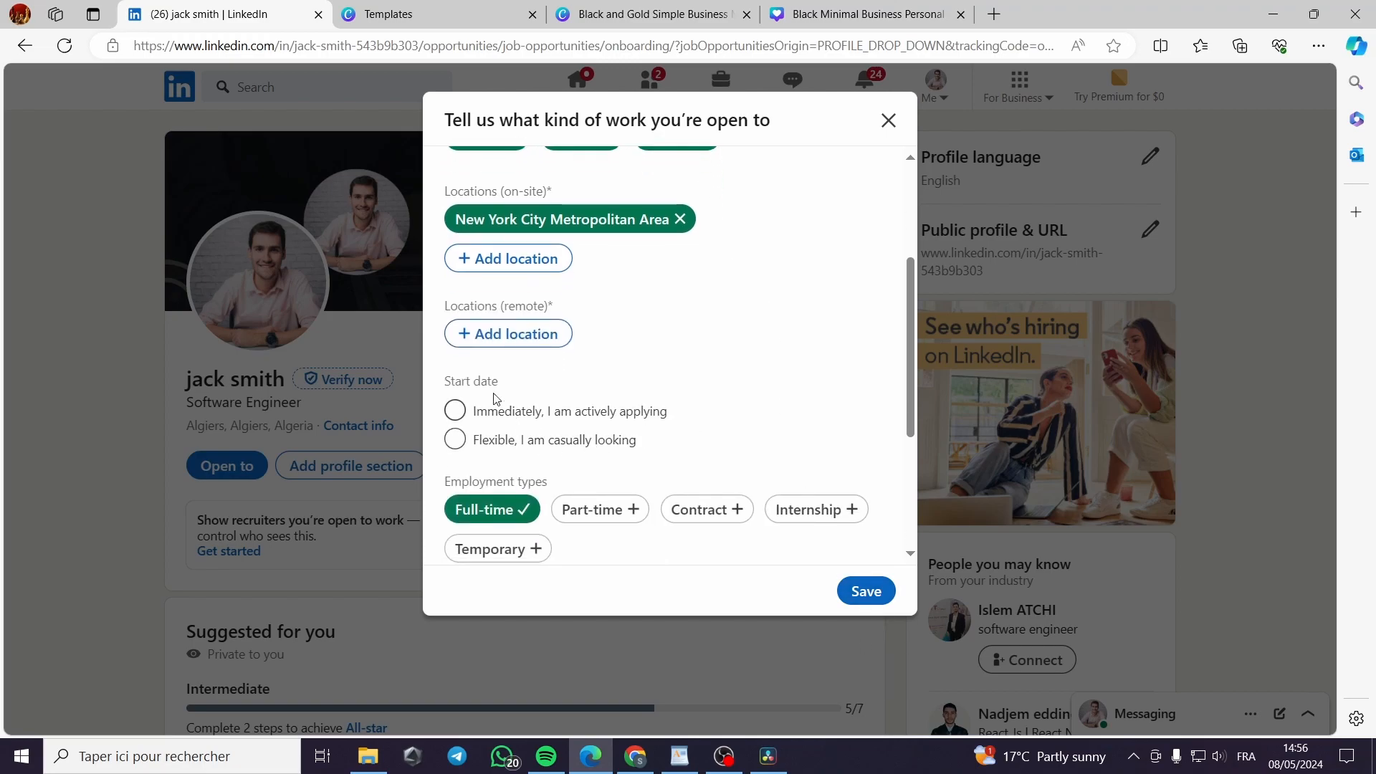
left_click(466, 420)
left_click(544, 443)
scroll(832, 496, "down", 2)
left_click(615, 385)
left_click(502, 423)
left_click(702, 385)
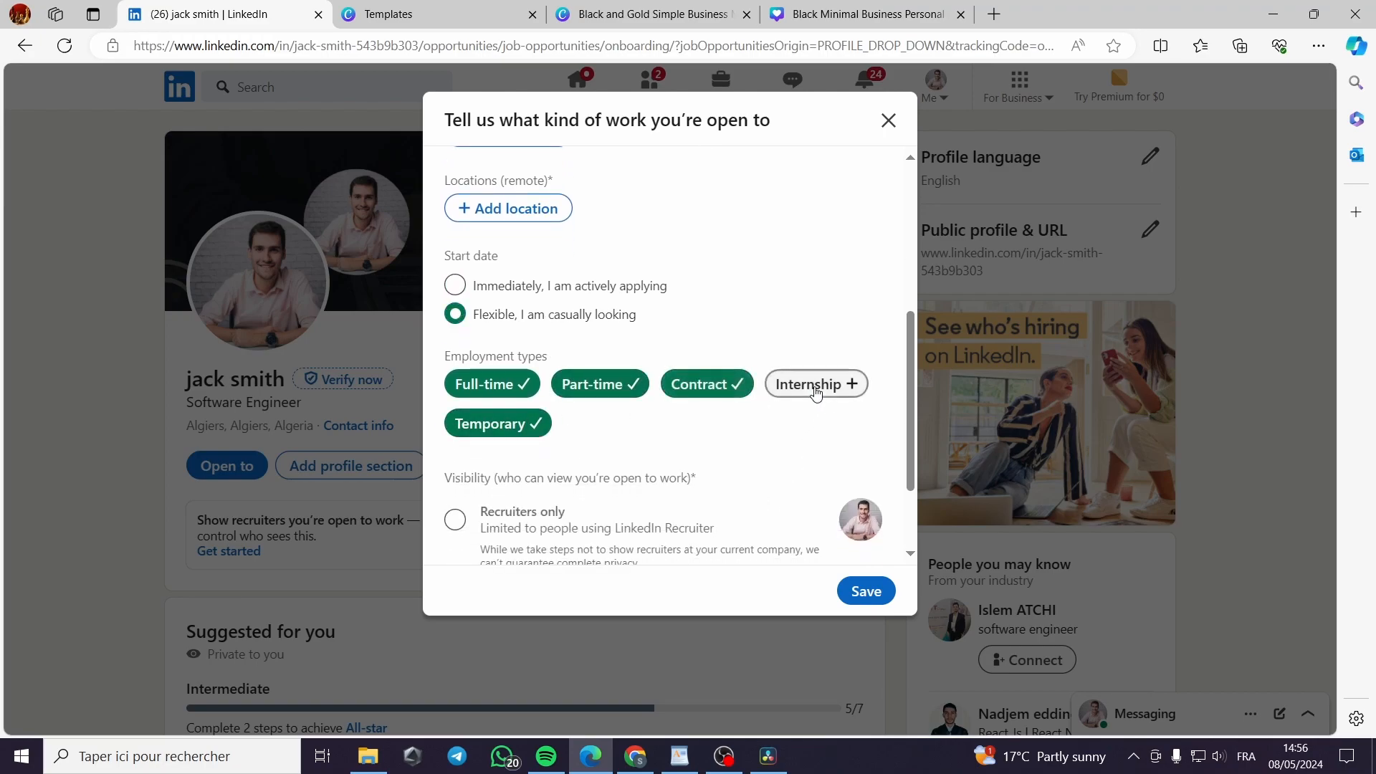
left_click(814, 385)
scroll(603, 492, "down", 2)
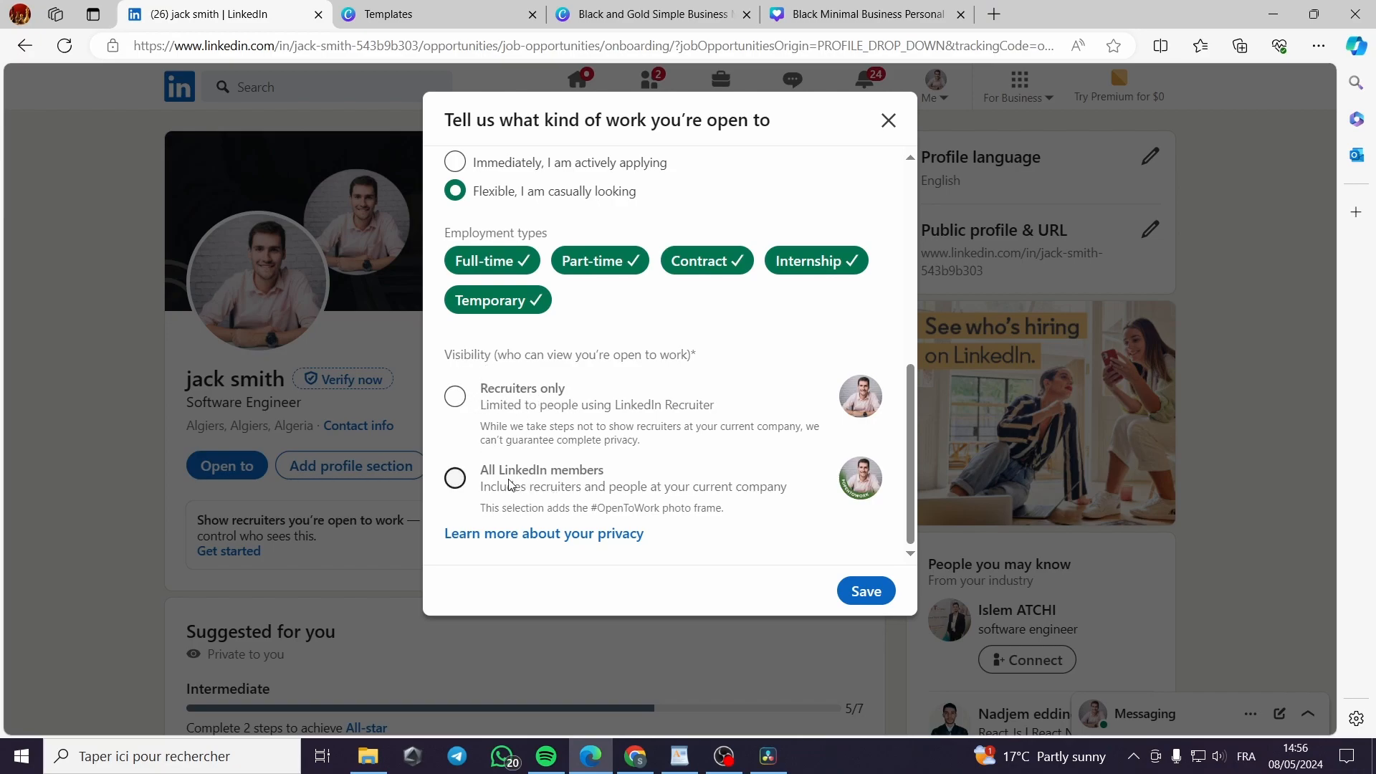
Limit visibility to recruiters, add New York, United States as remote location, and save
left_click(455, 396)
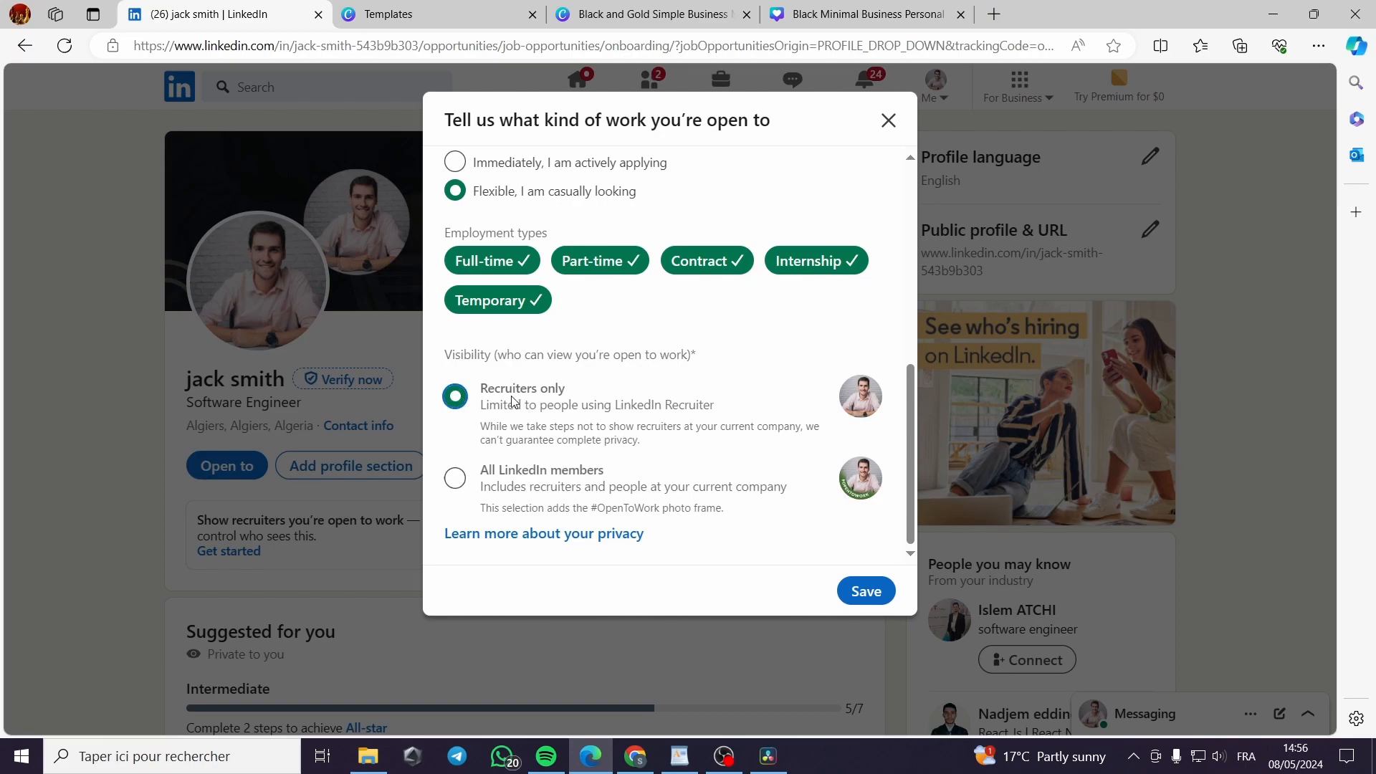
left_click(867, 591)
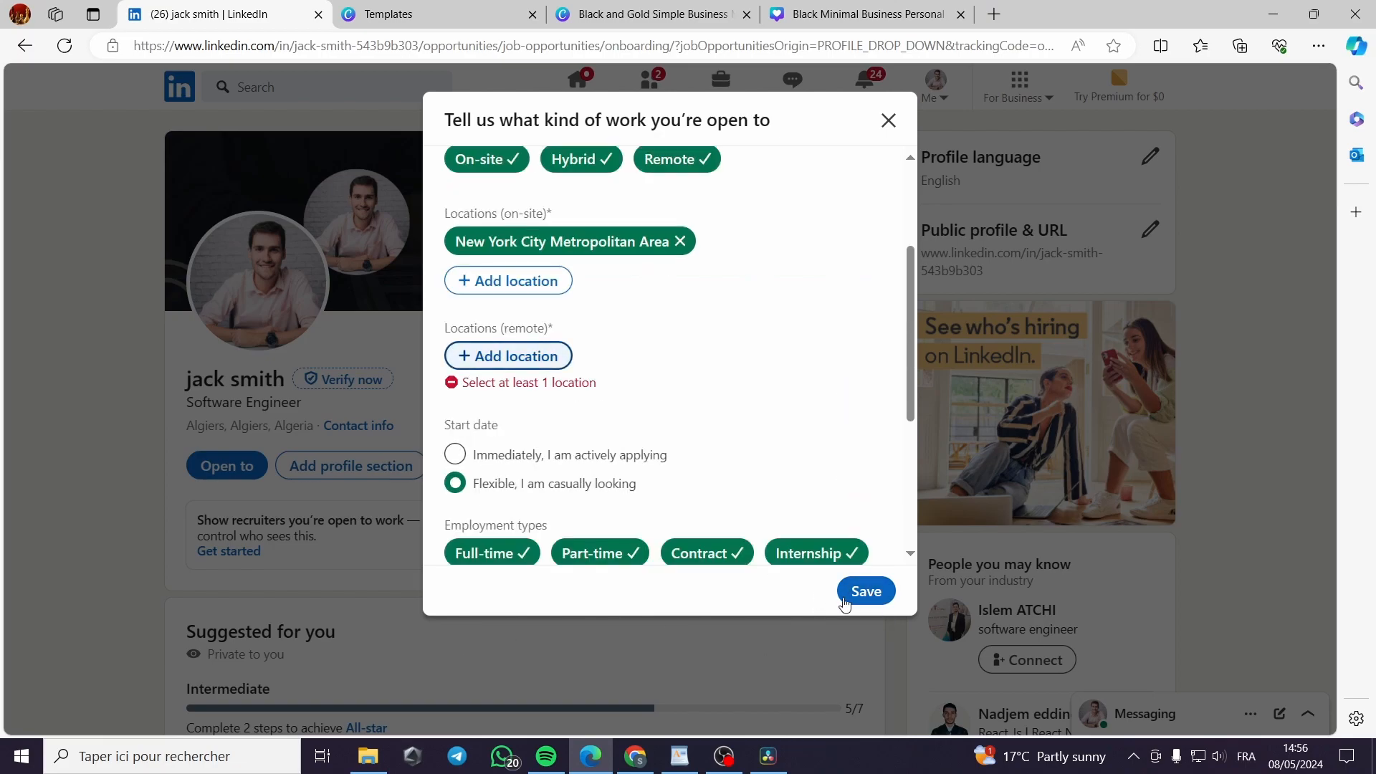
left_click(548, 360)
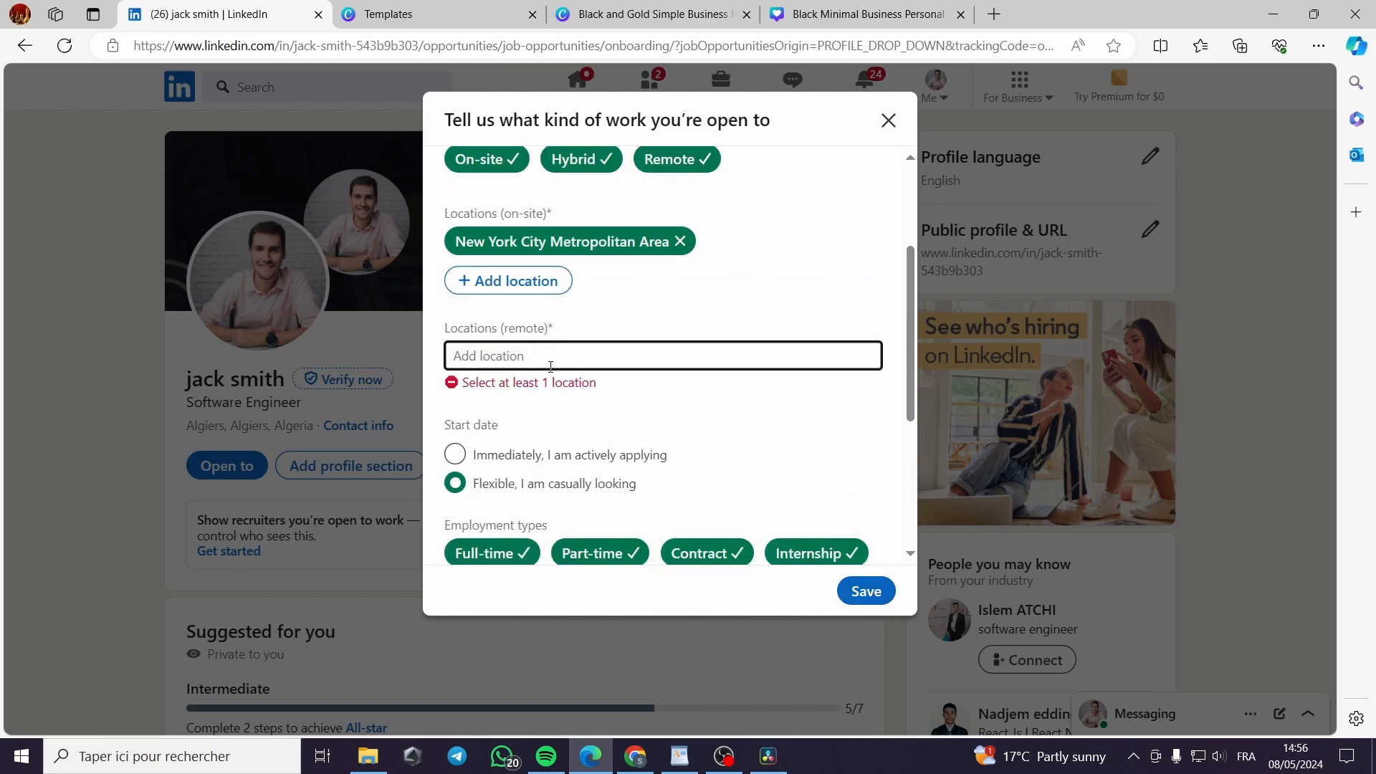
type("new")
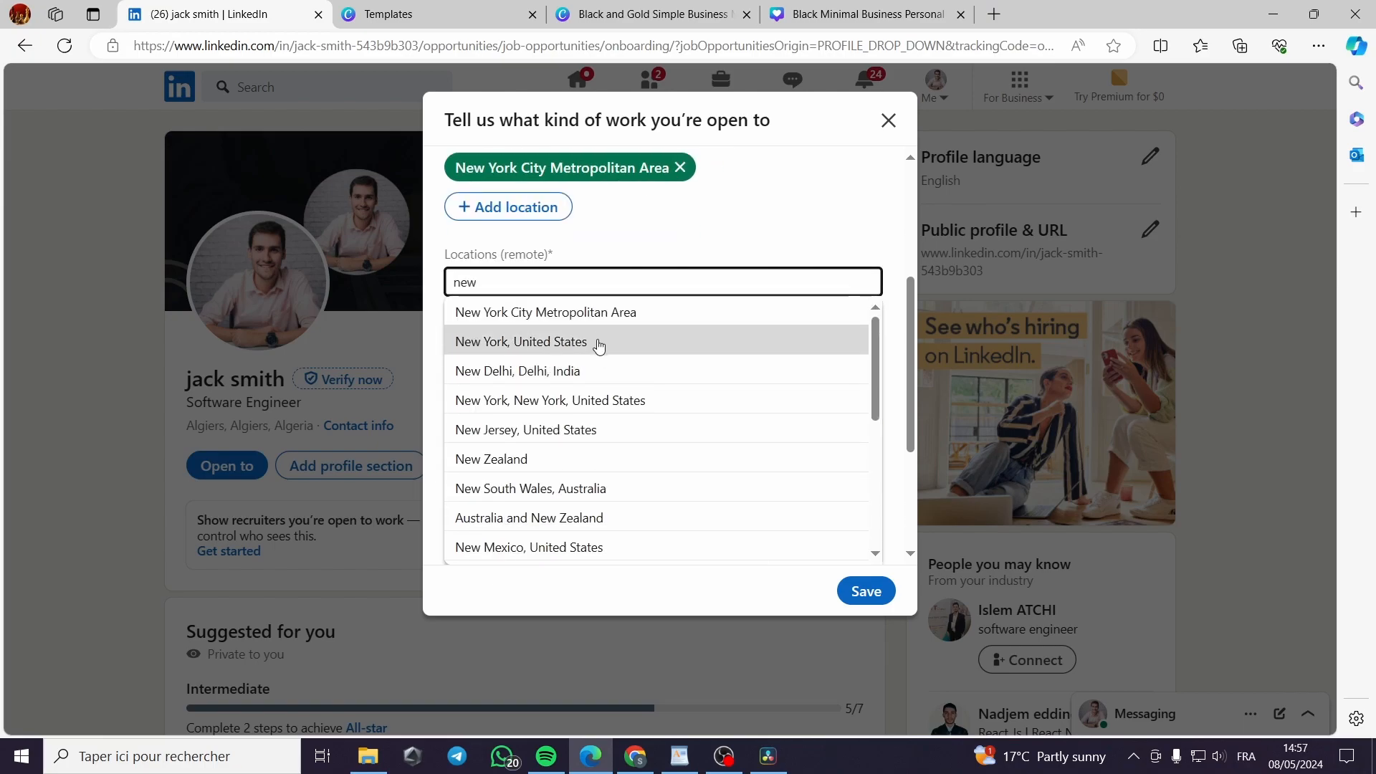
left_click(596, 342)
left_click(869, 590)
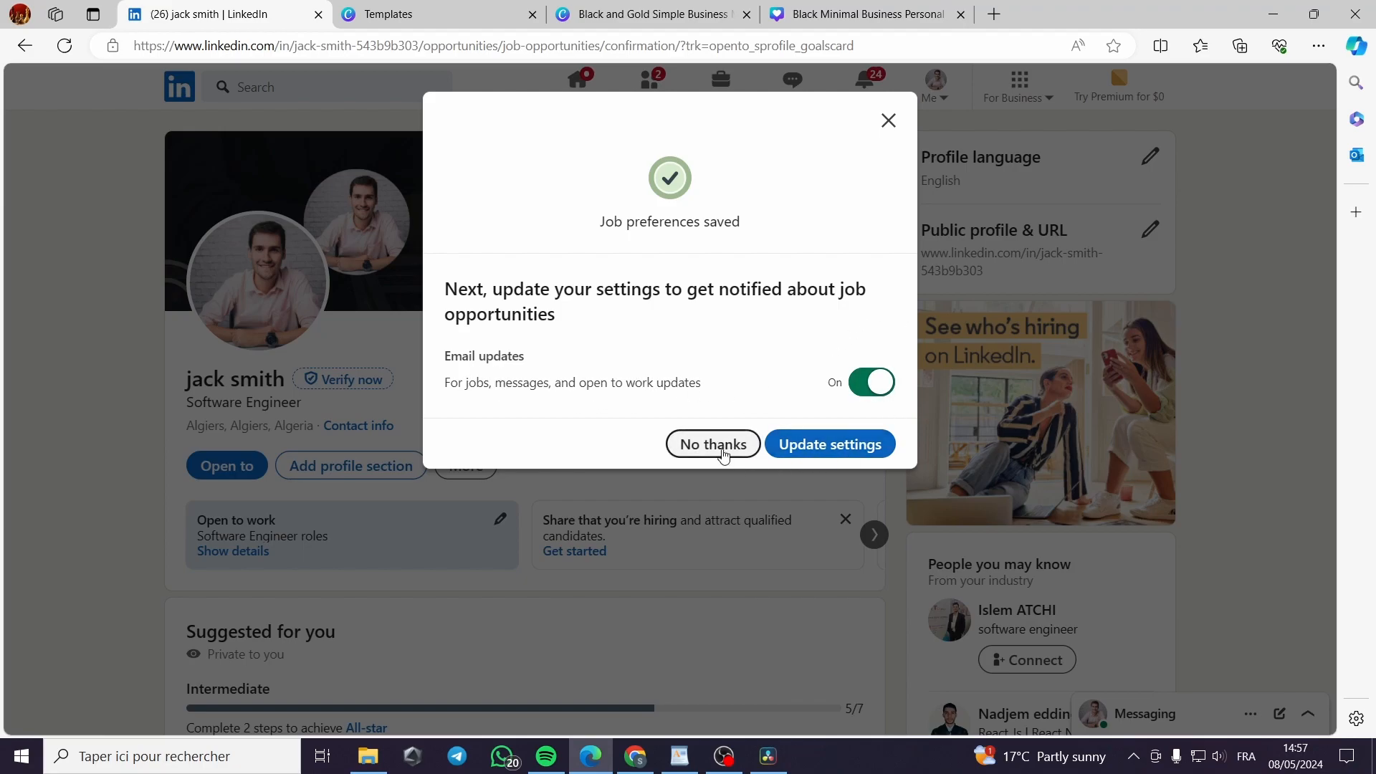
Dismiss the notification prompts, then remove the number suffix from the custom URL
left_click(764, 455)
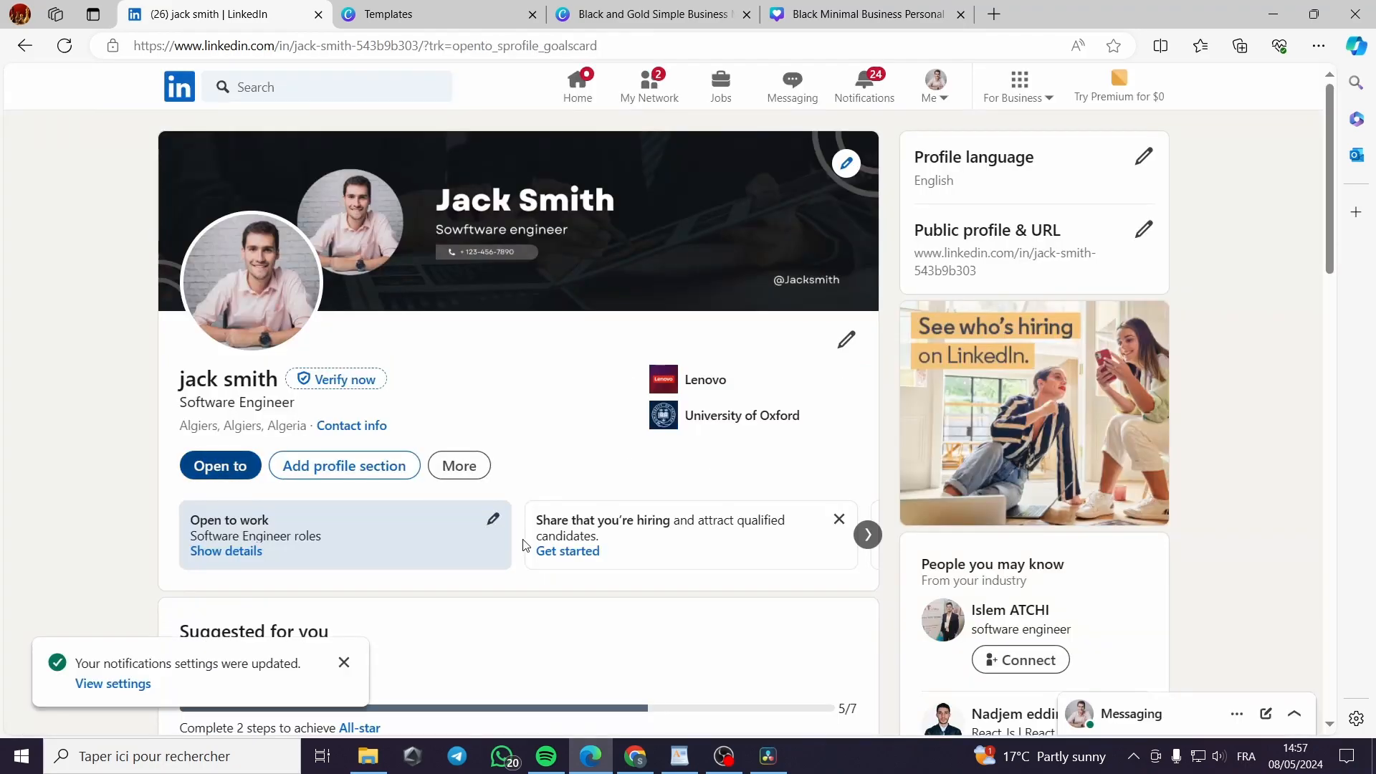
left_click(345, 661)
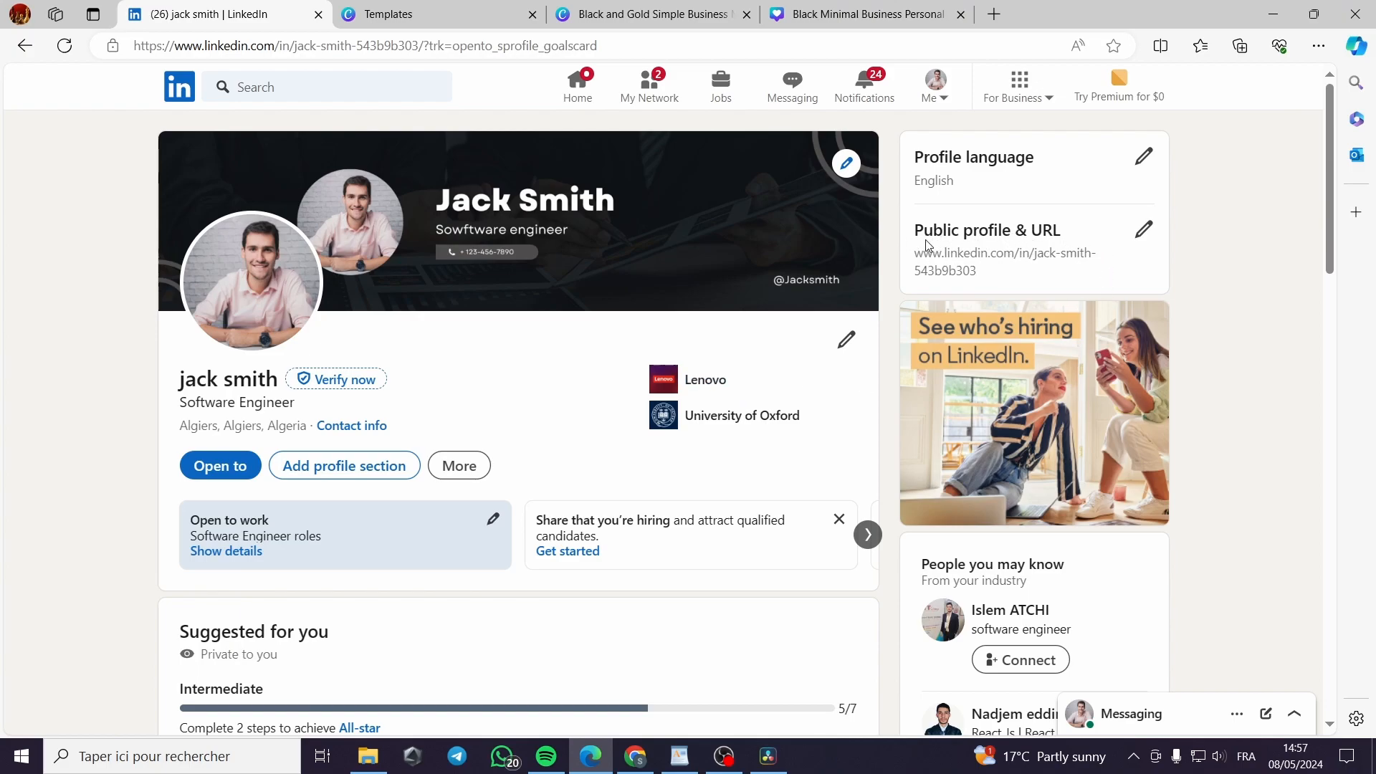
left_click(1143, 231)
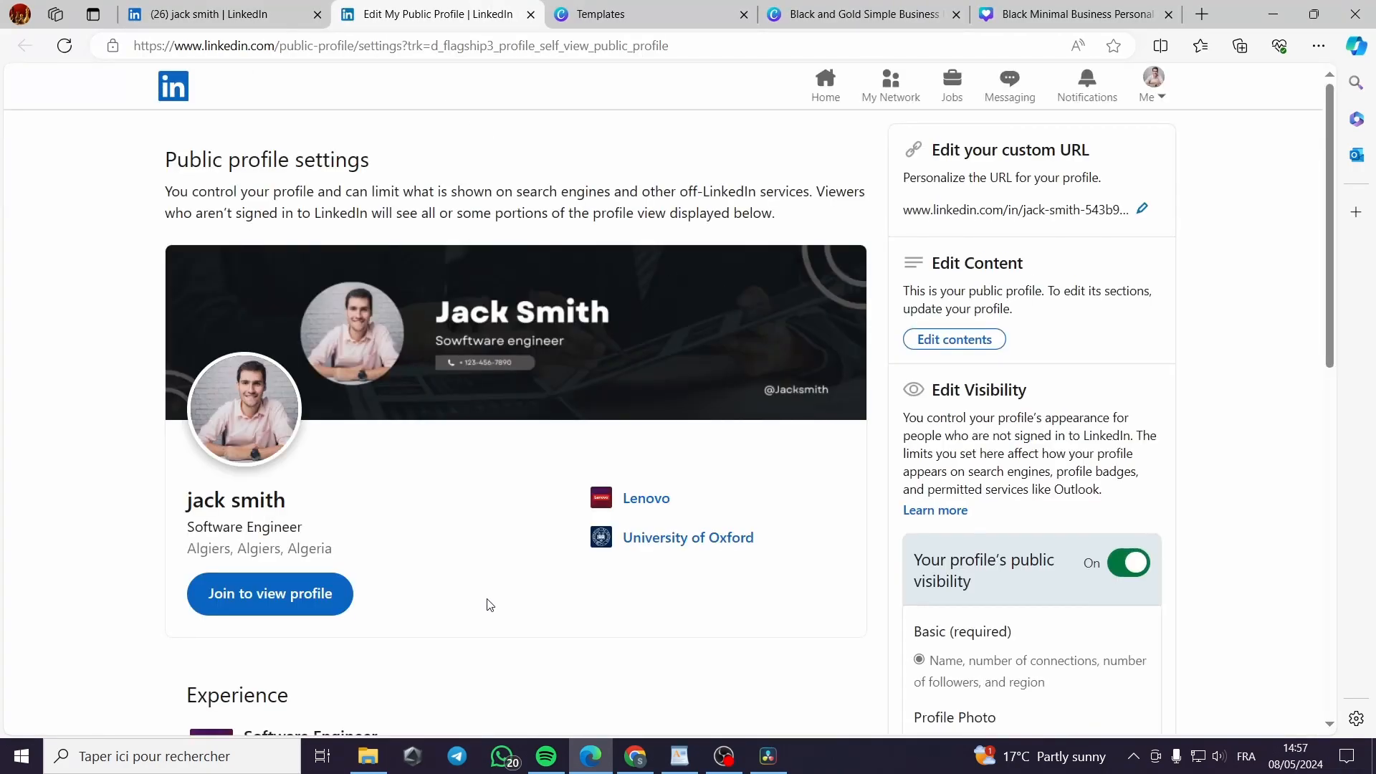
left_click(1143, 209)
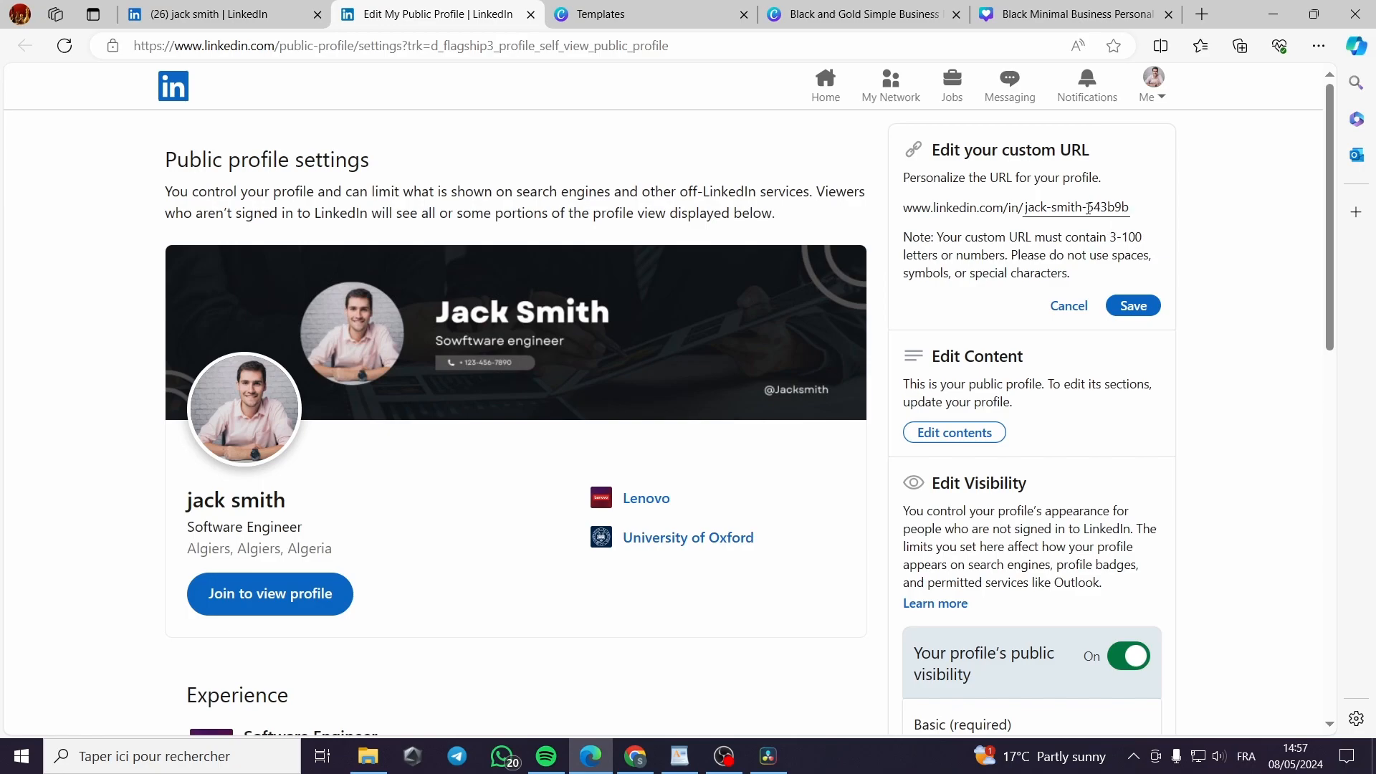
left_click_drag(1080, 207, 1024, 205)
left_click(1036, 237)
left_click_drag(1088, 207, 1131, 209)
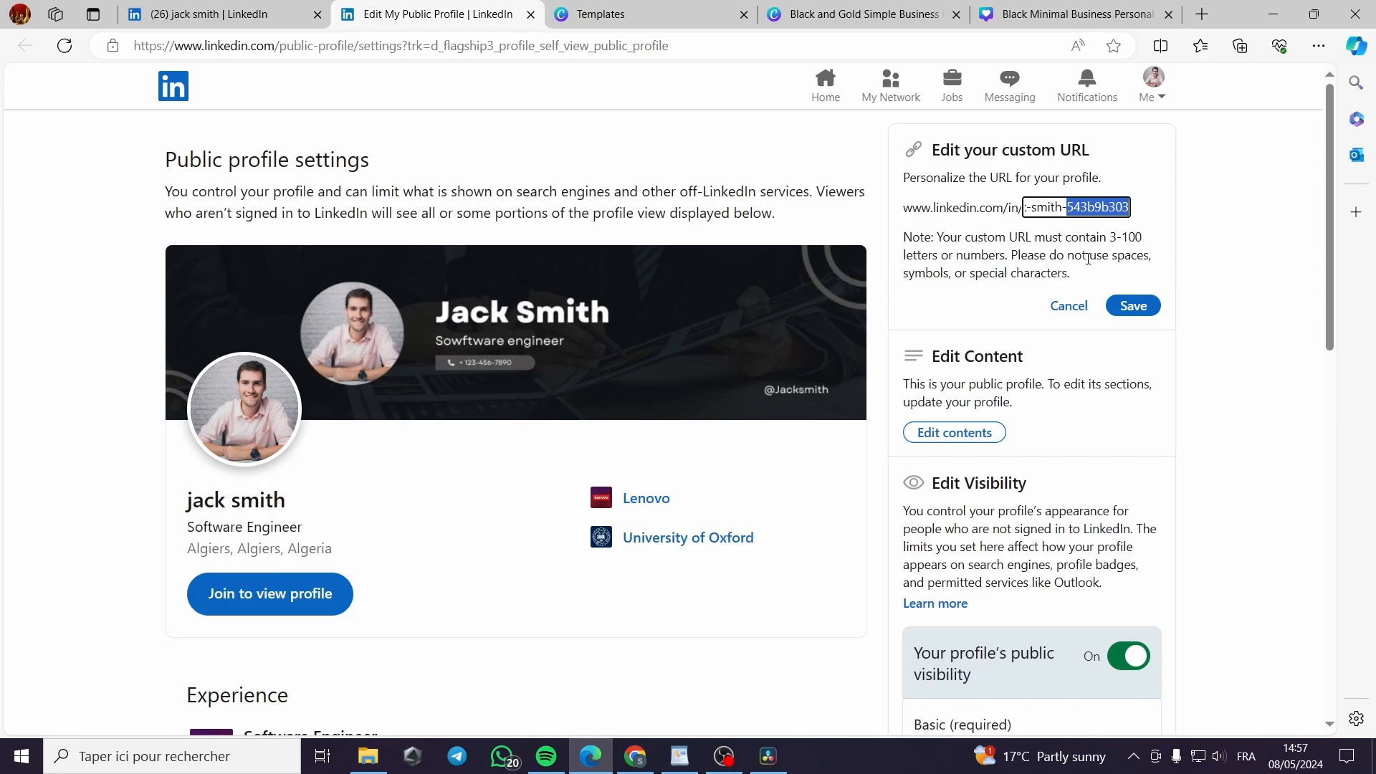
key("BackSpace")
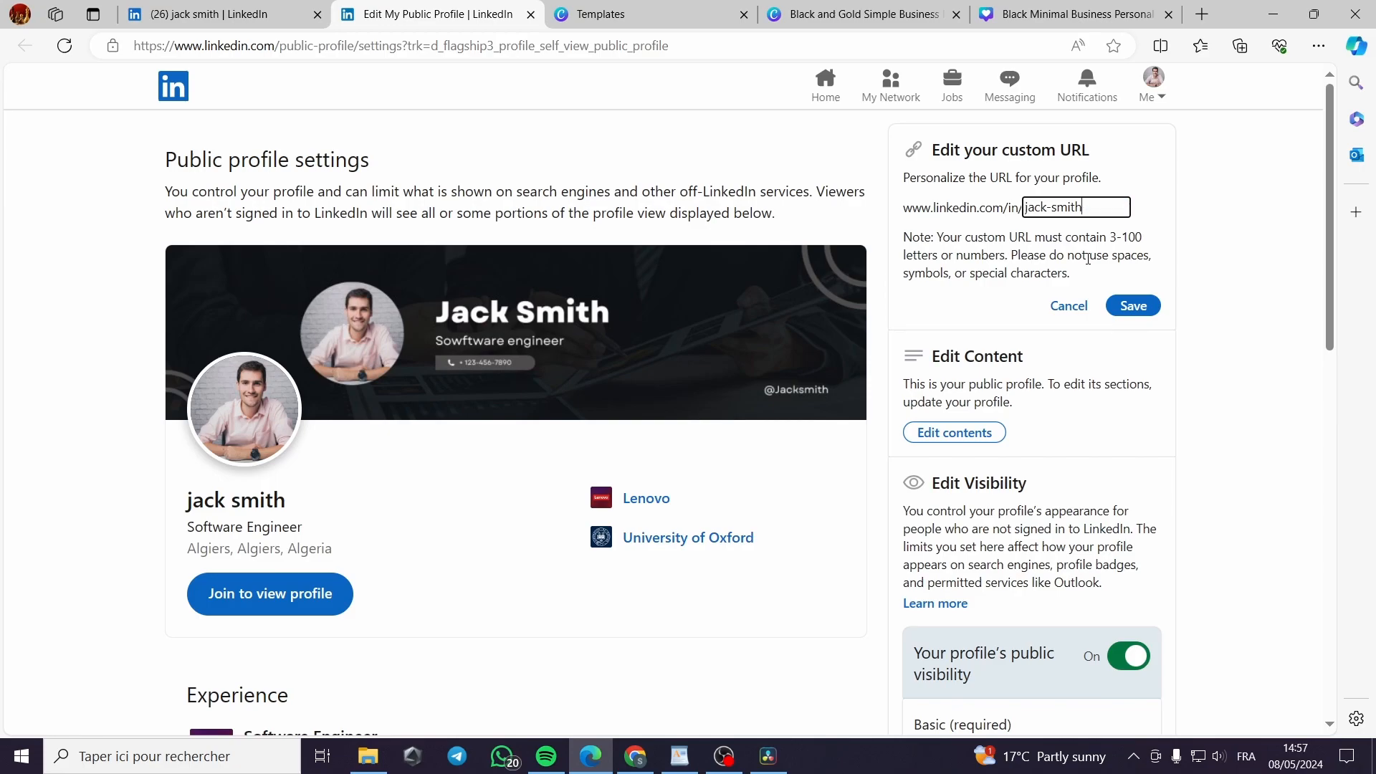
Try jack-smith, jacksmith and jsmith as the custom URL; each is rejected
left_click(1222, 210)
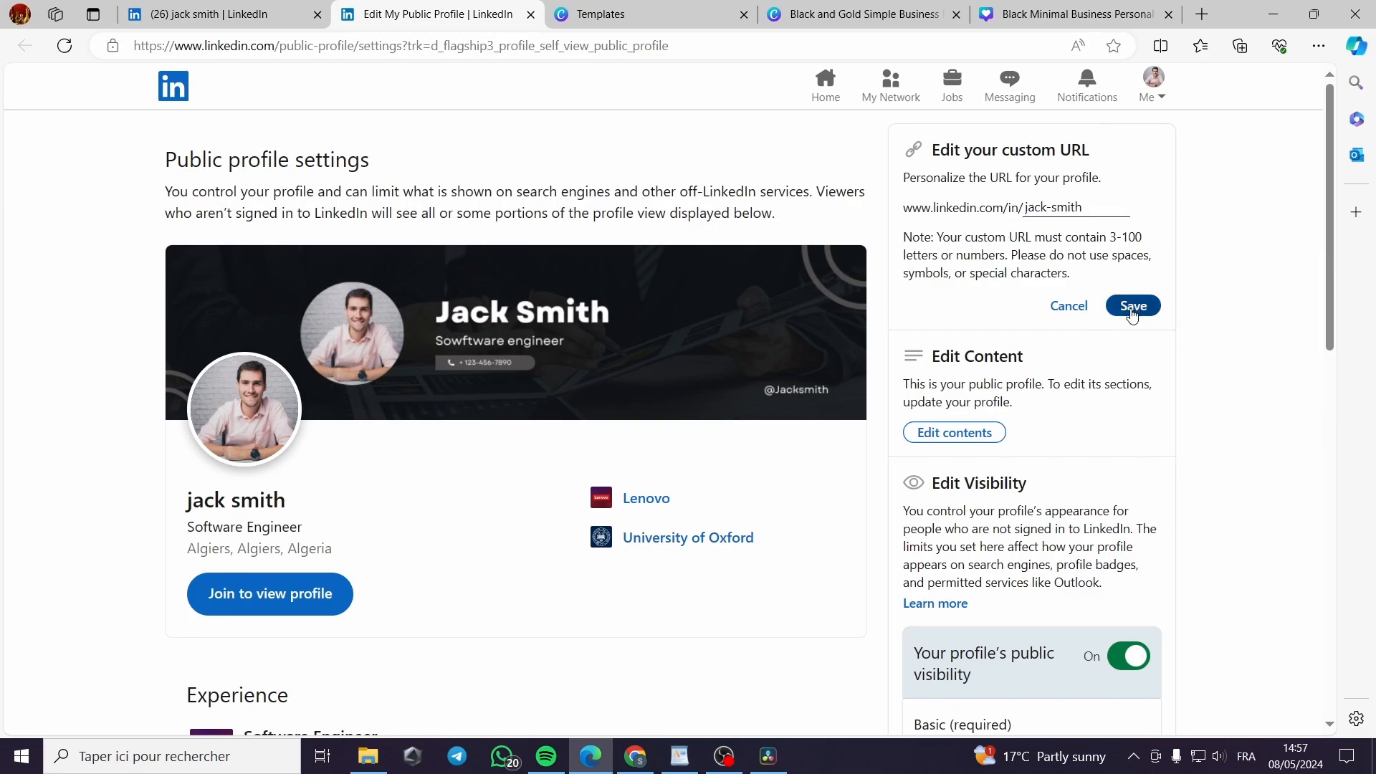
left_click(1132, 310)
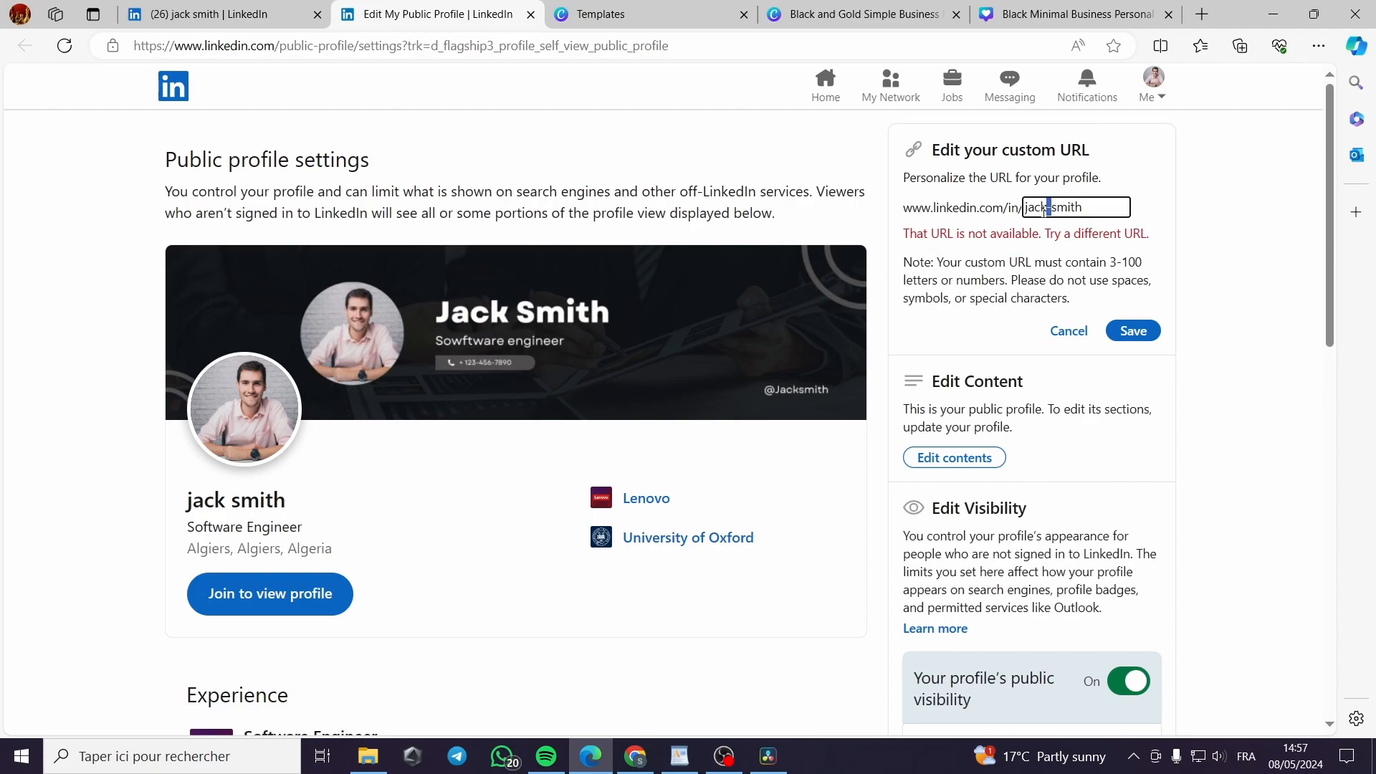
key("BackSpace")
left_click(1140, 330)
left_click_drag(1048, 207, 1035, 207)
key("BackSpace")
type("j")
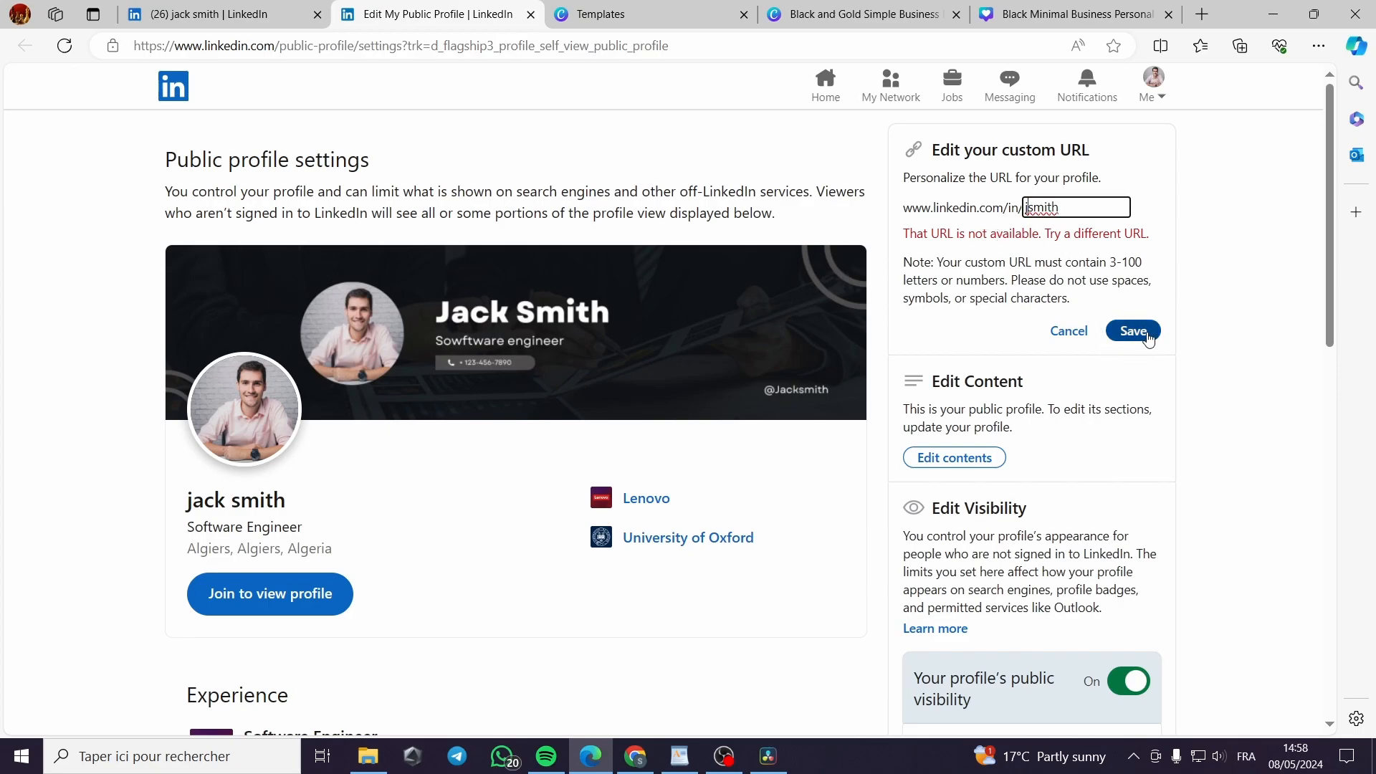
left_click(1142, 331)
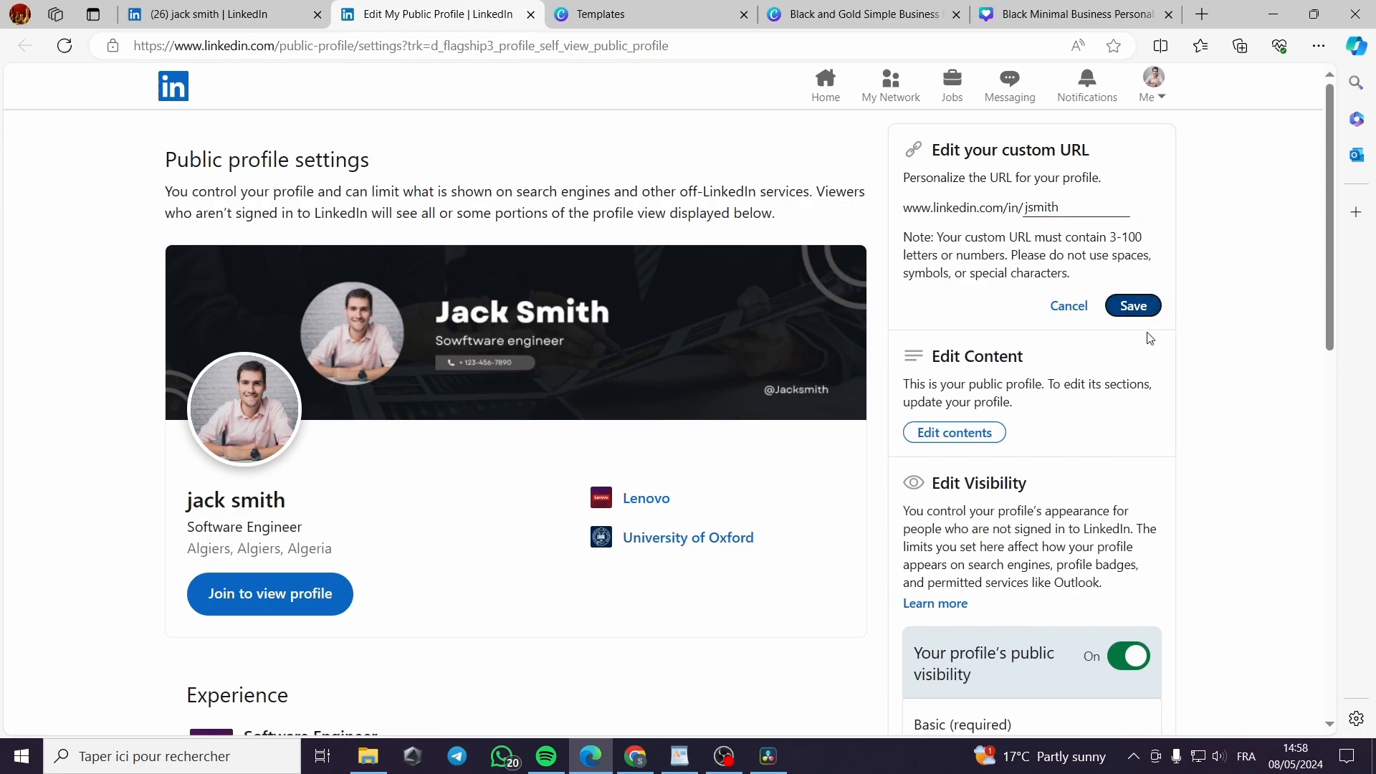
Edit the custom URL into jsengineer and save it successfully
left_click(1077, 208)
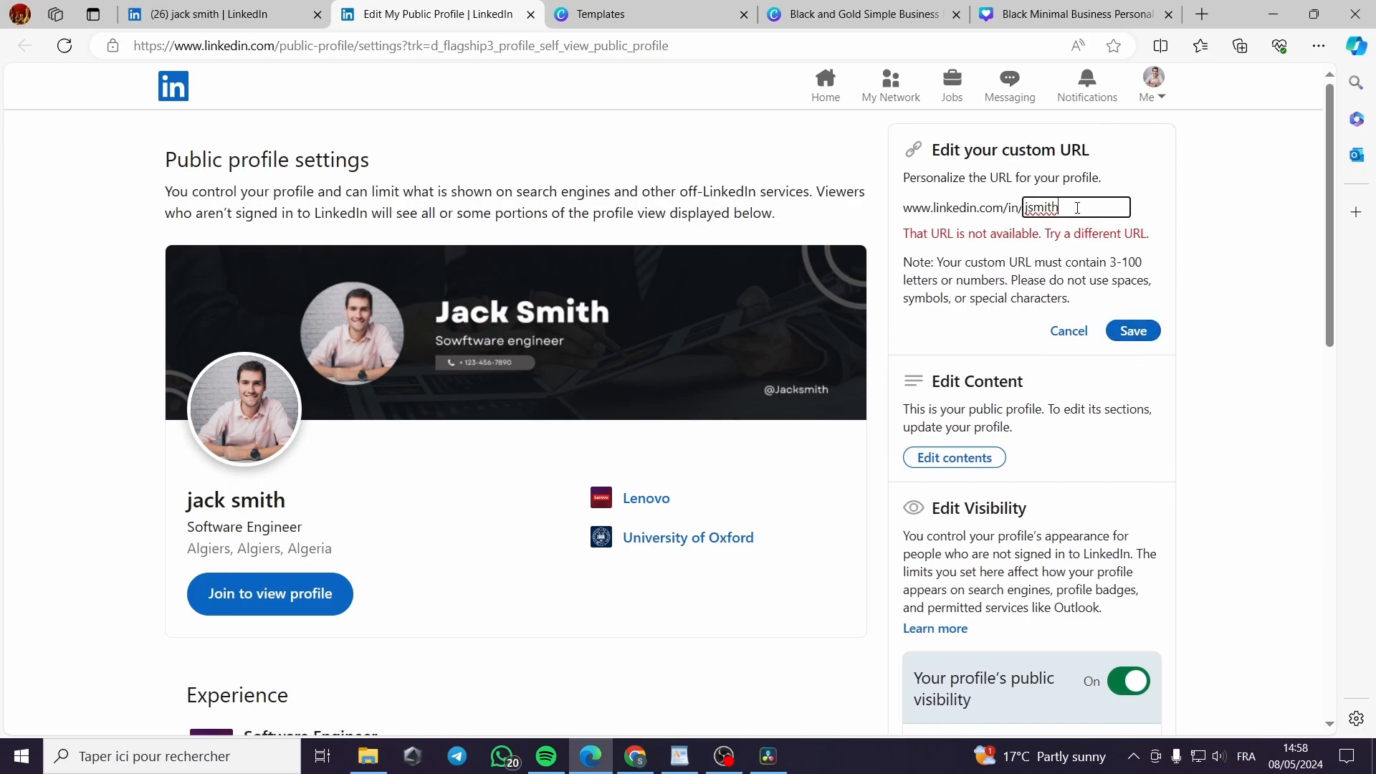
left_click_drag(1065, 207, 1030, 210)
key("BackSpace")
left_click(1133, 330)
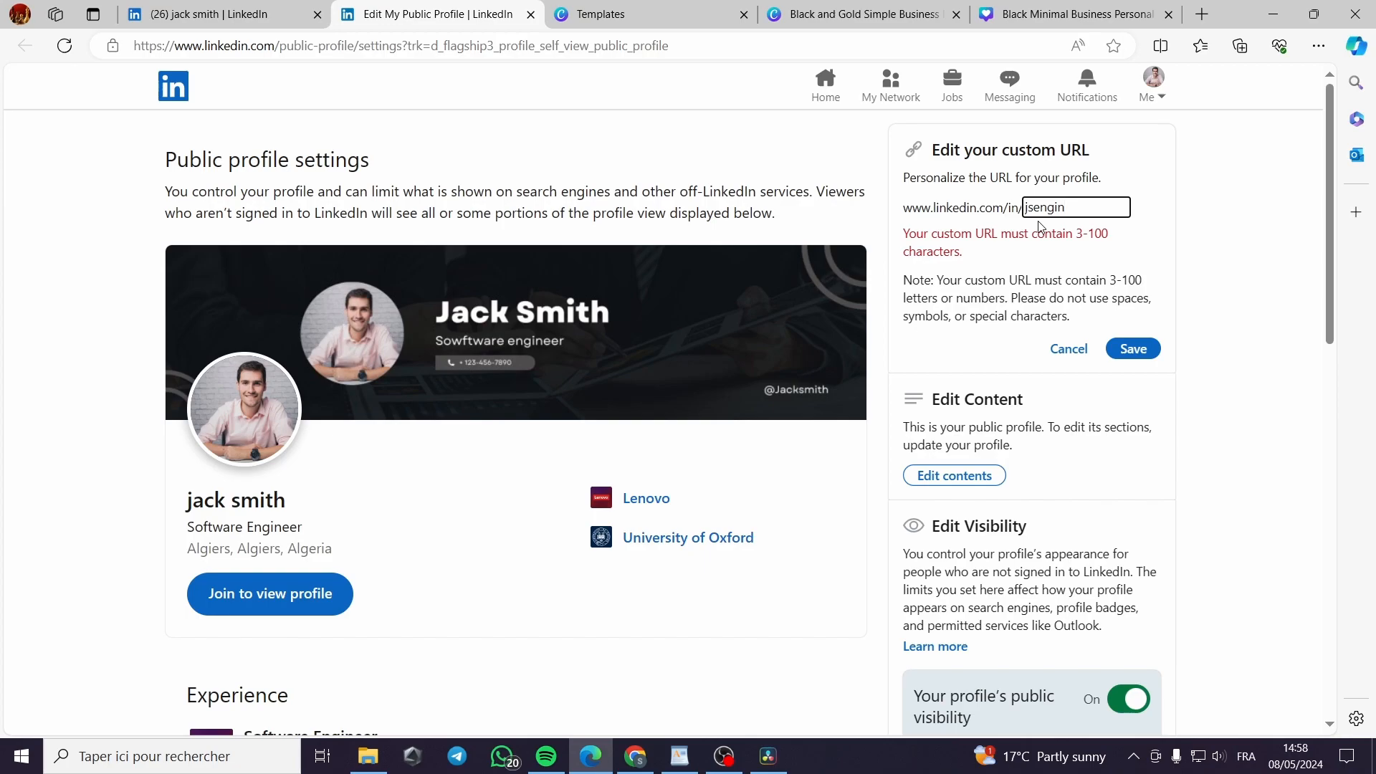
type("eer")
left_click(1134, 348)
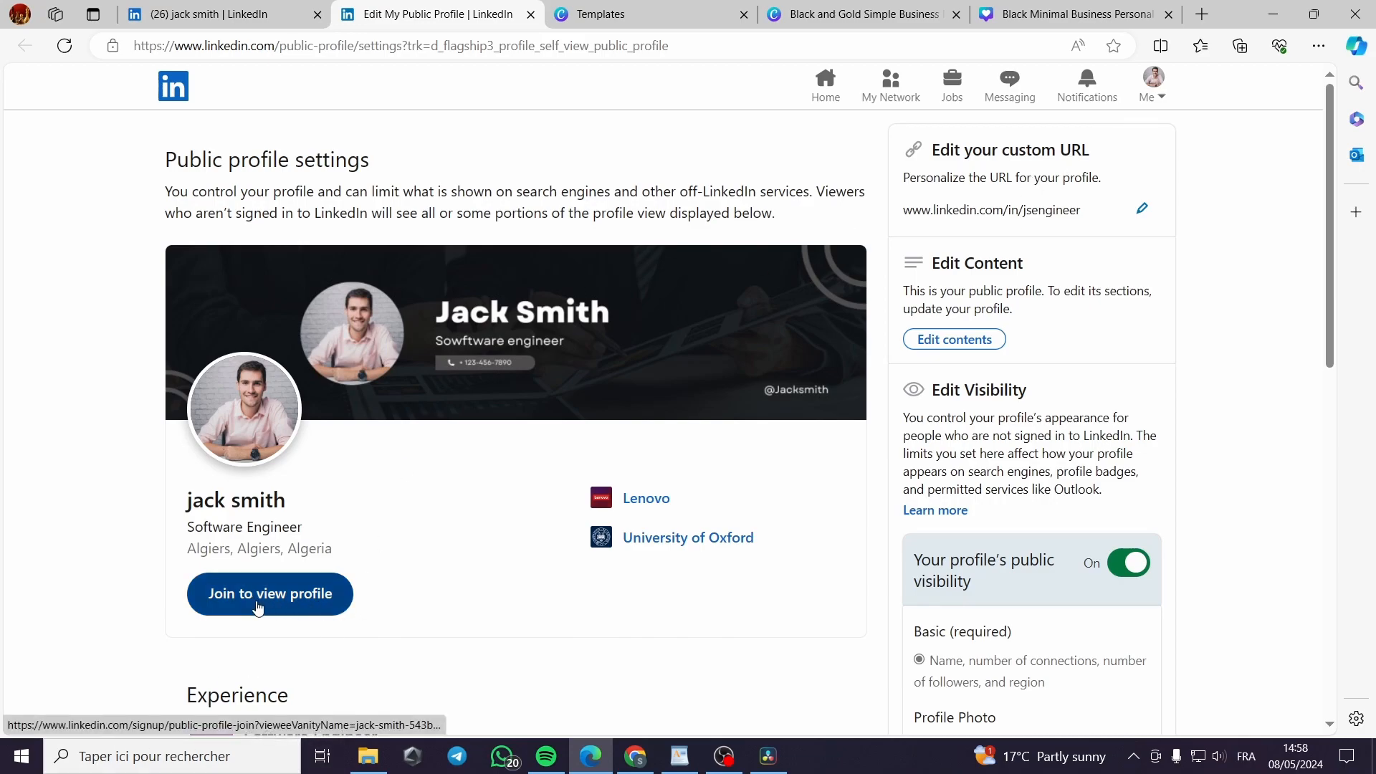
Open the full profile from the public preview and scroll through it
left_click(297, 607)
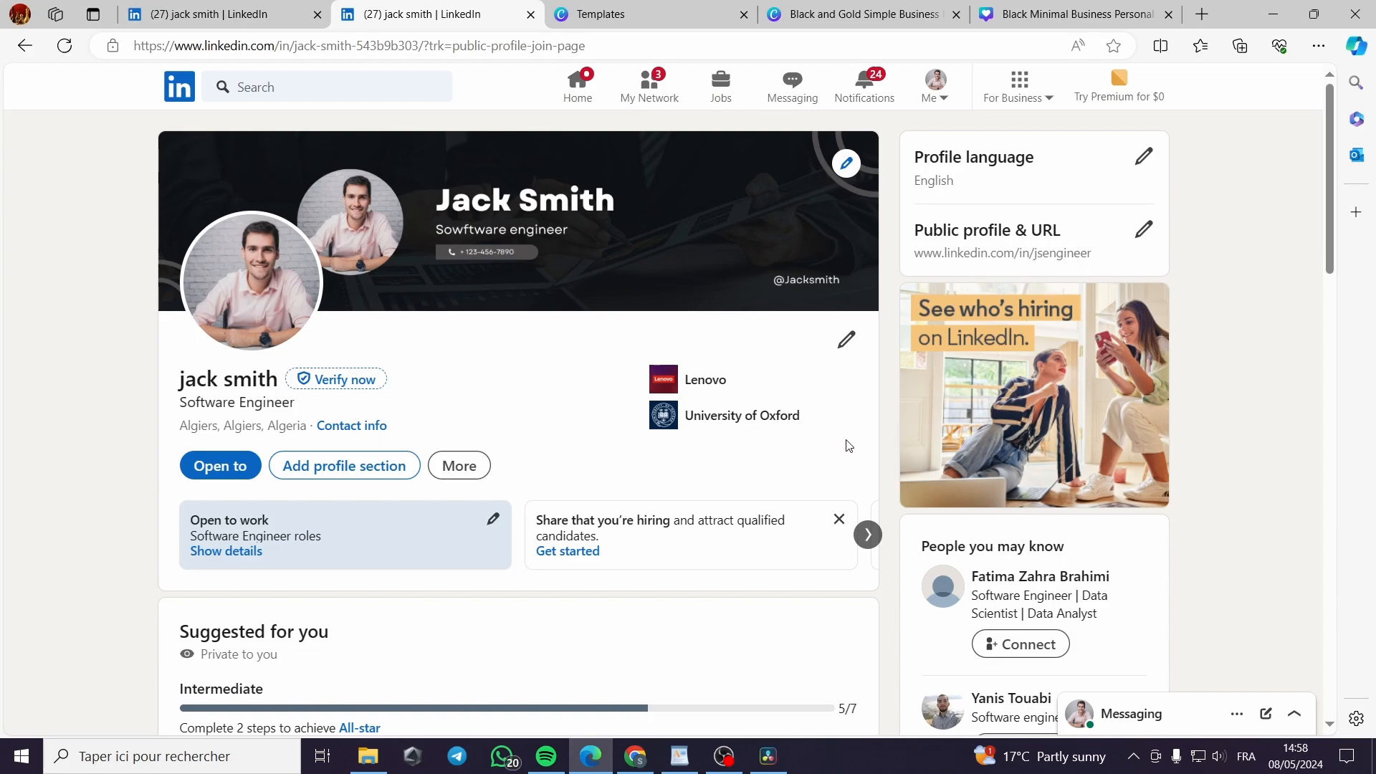
scroll(848, 446, "down", 5)
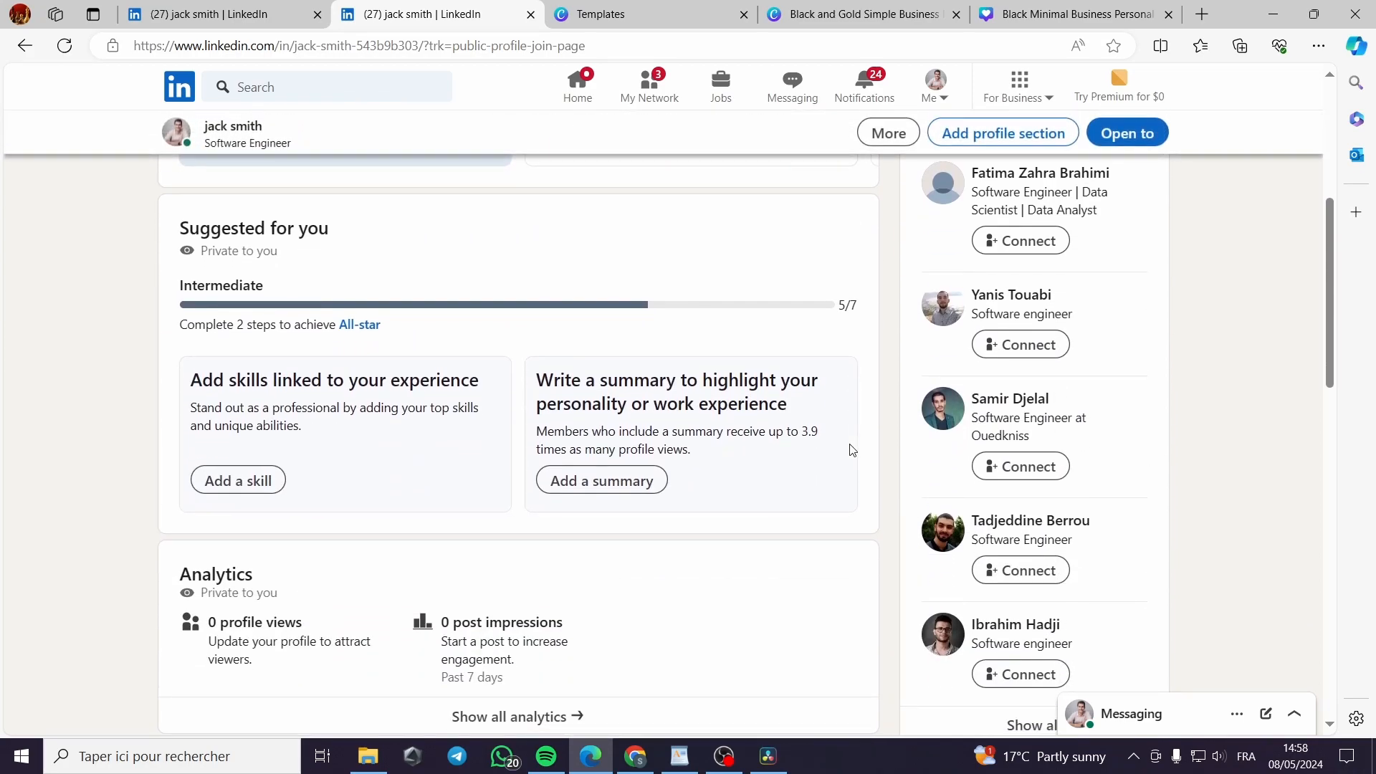
scroll(623, 453, "up", 5)
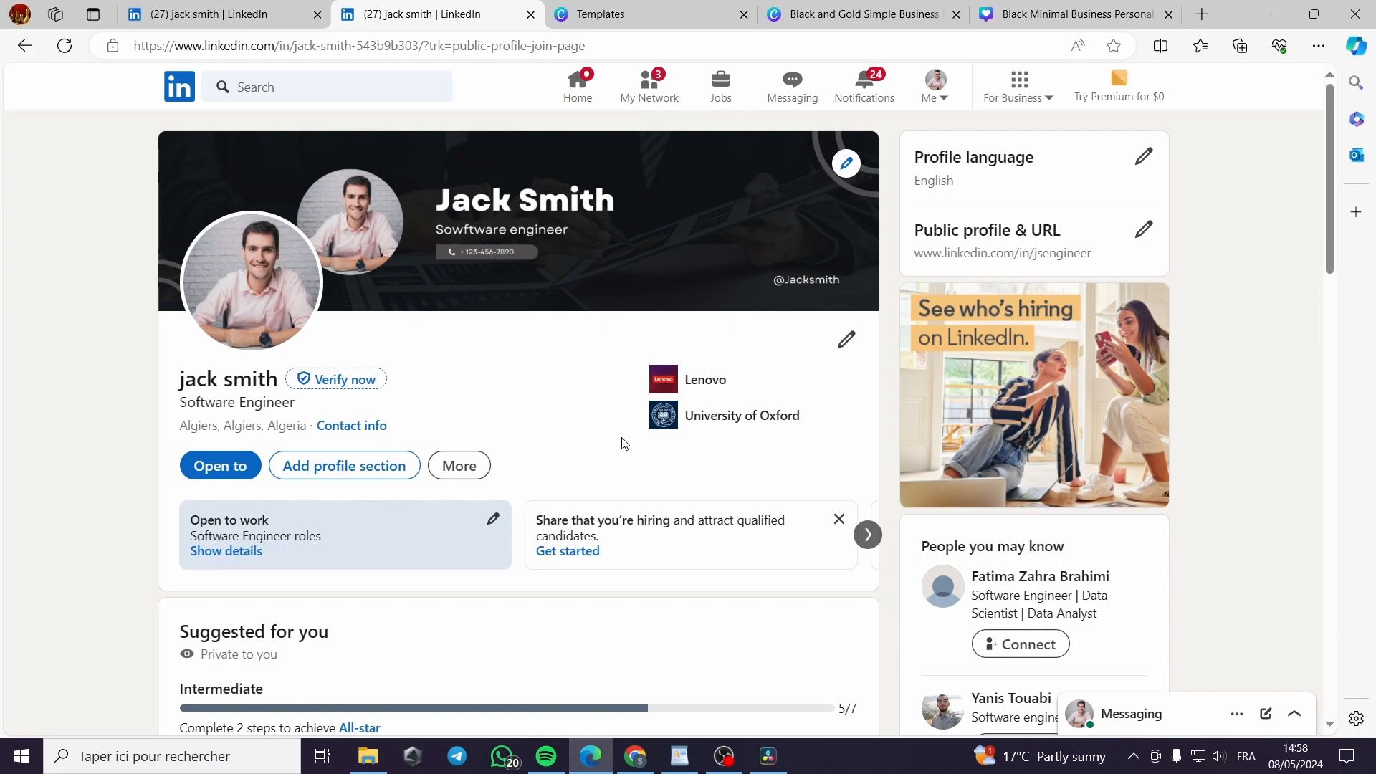
scroll(475, 434, "down", 4)
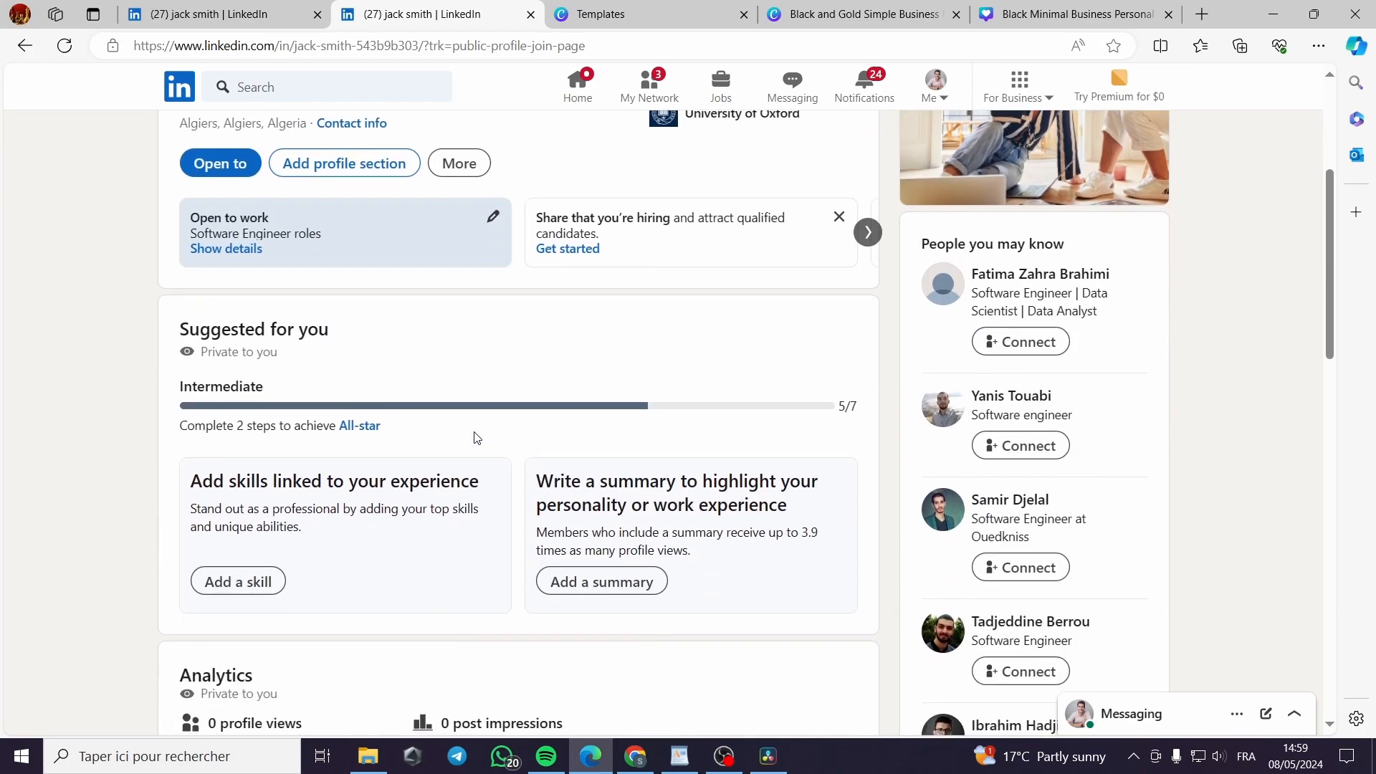
scroll(474, 434, "up", 4)
Search for 'amazo' and open Amazon's company page from the results
left_click(398, 82)
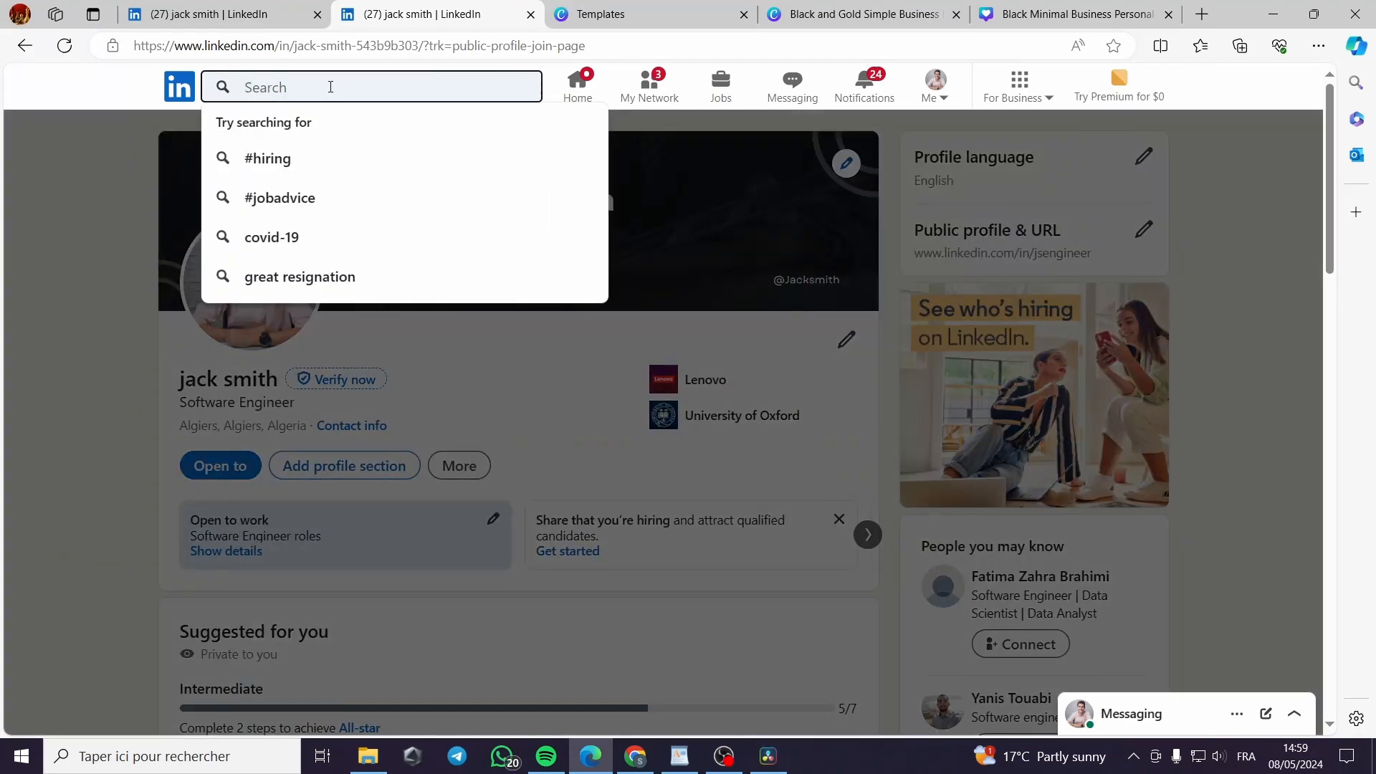
type("am")
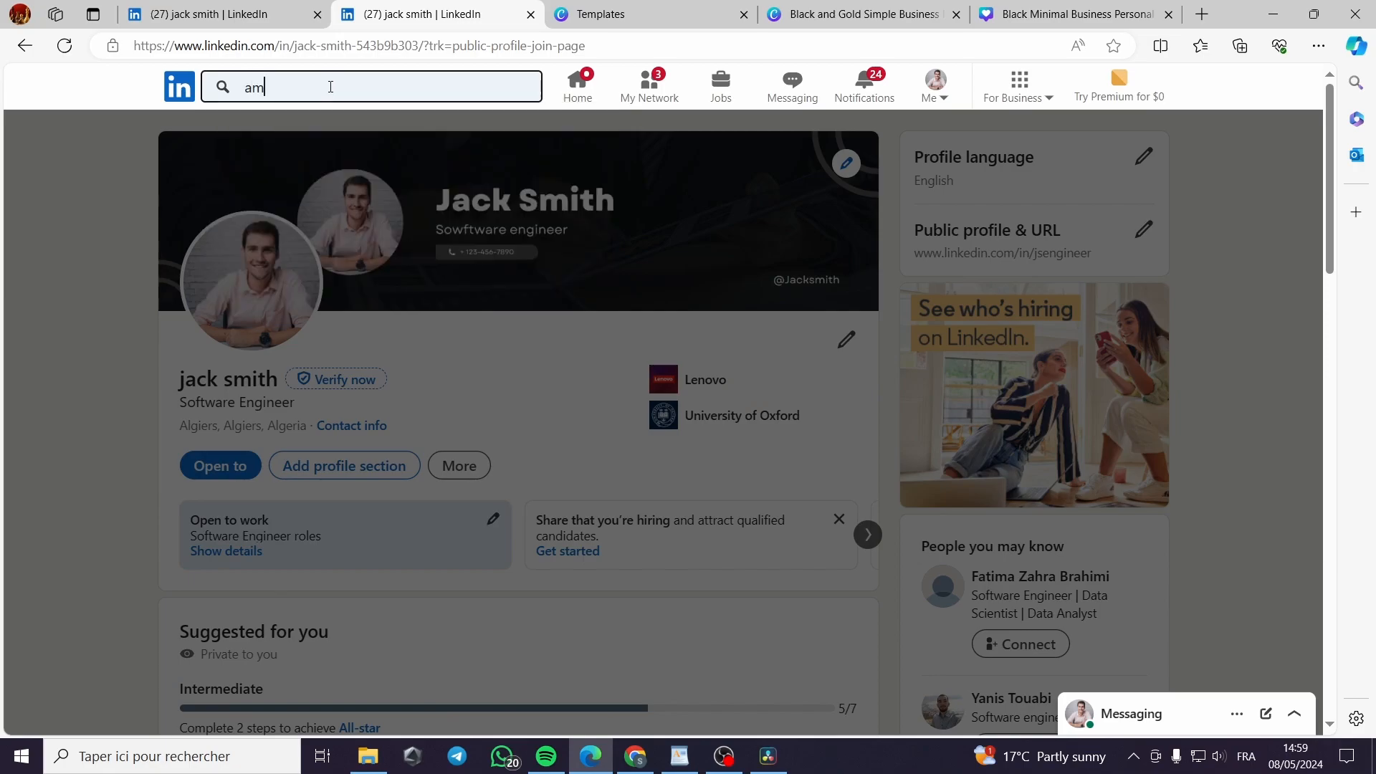
type("azon")
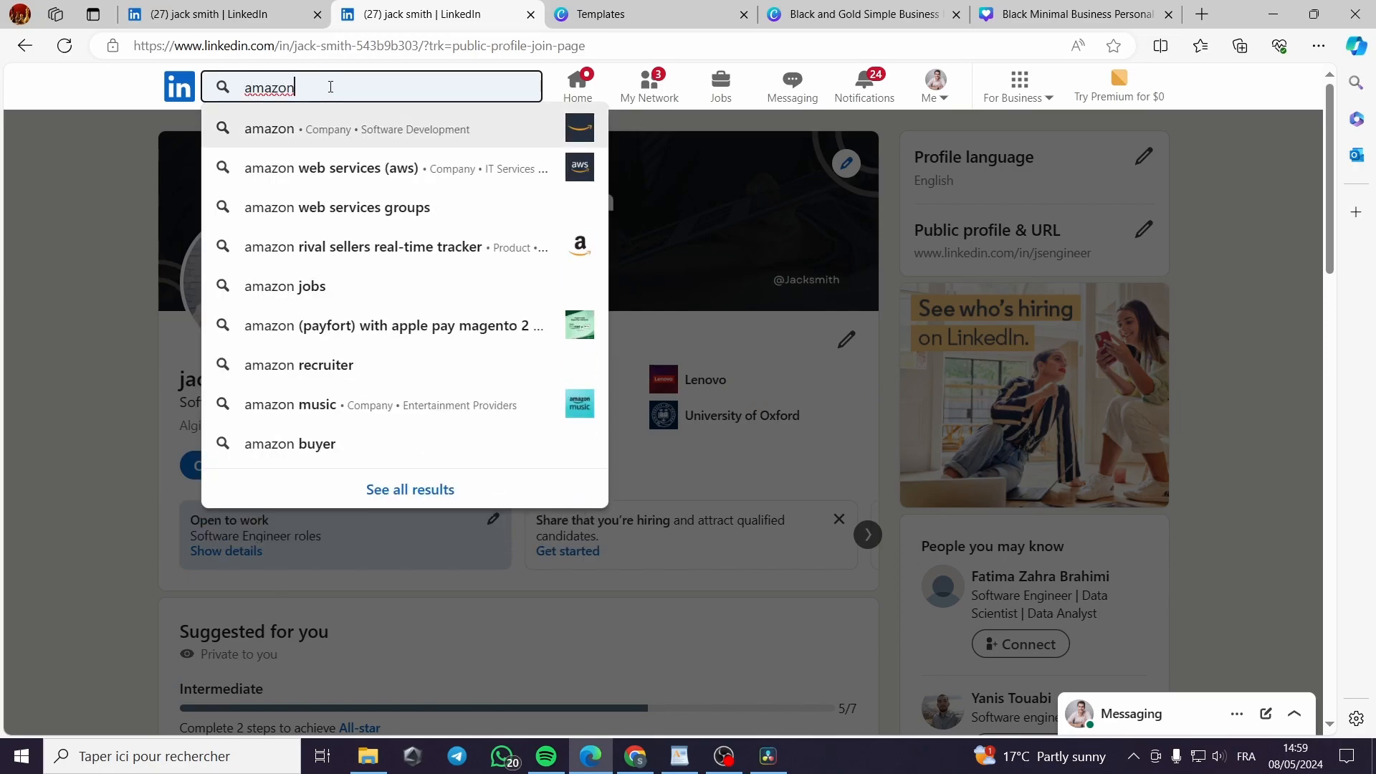
key("Return")
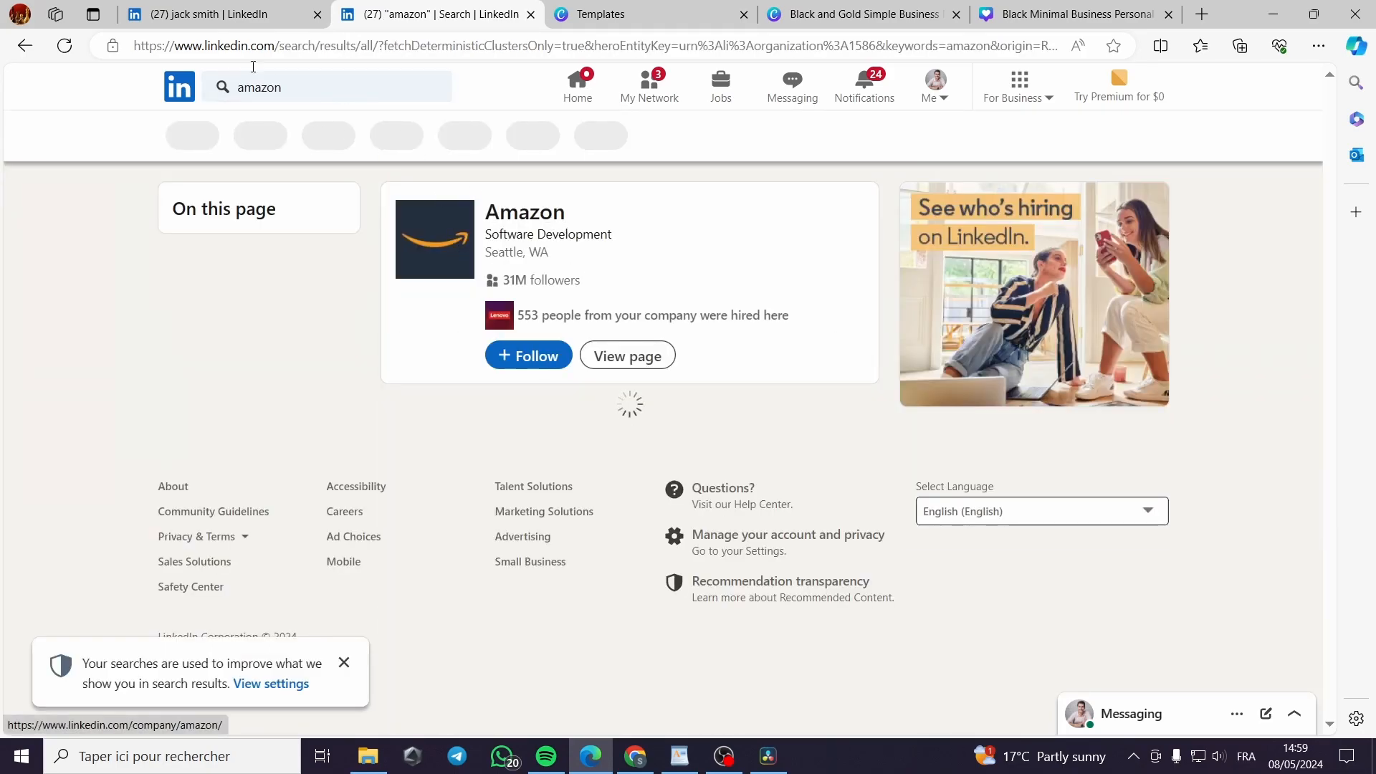
left_click(540, 220)
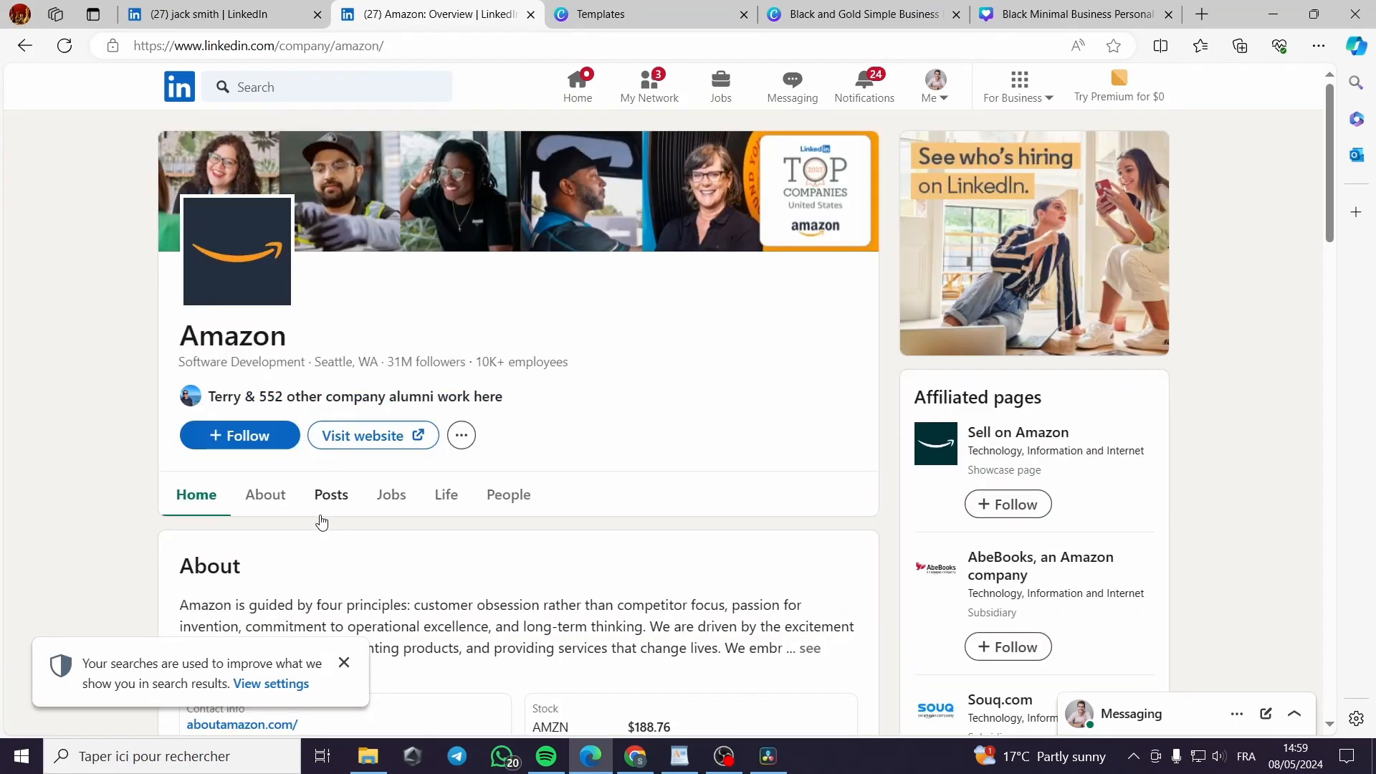
Open Amazon's About section, dismiss the search notice, and scroll to the future-work section
scroll(249, 507, "down", 1)
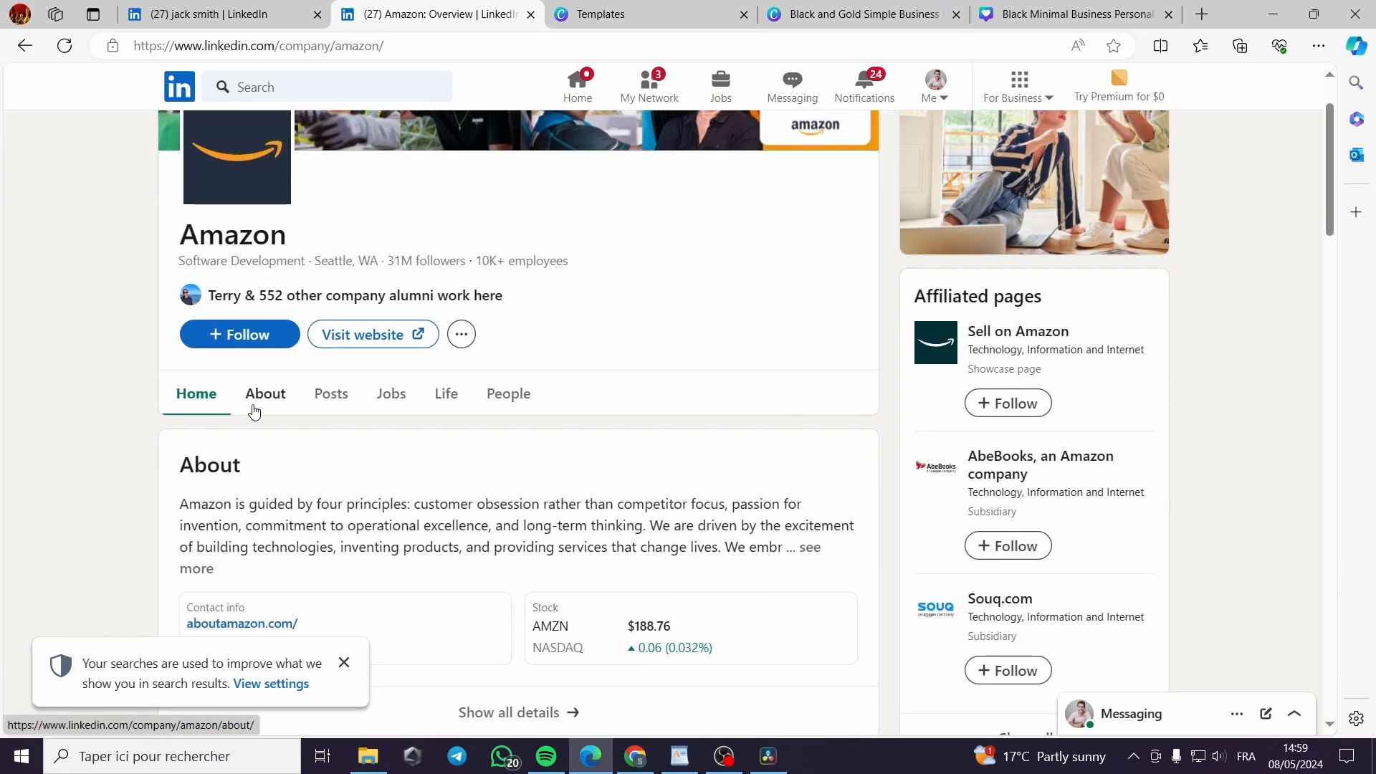
left_click(260, 414)
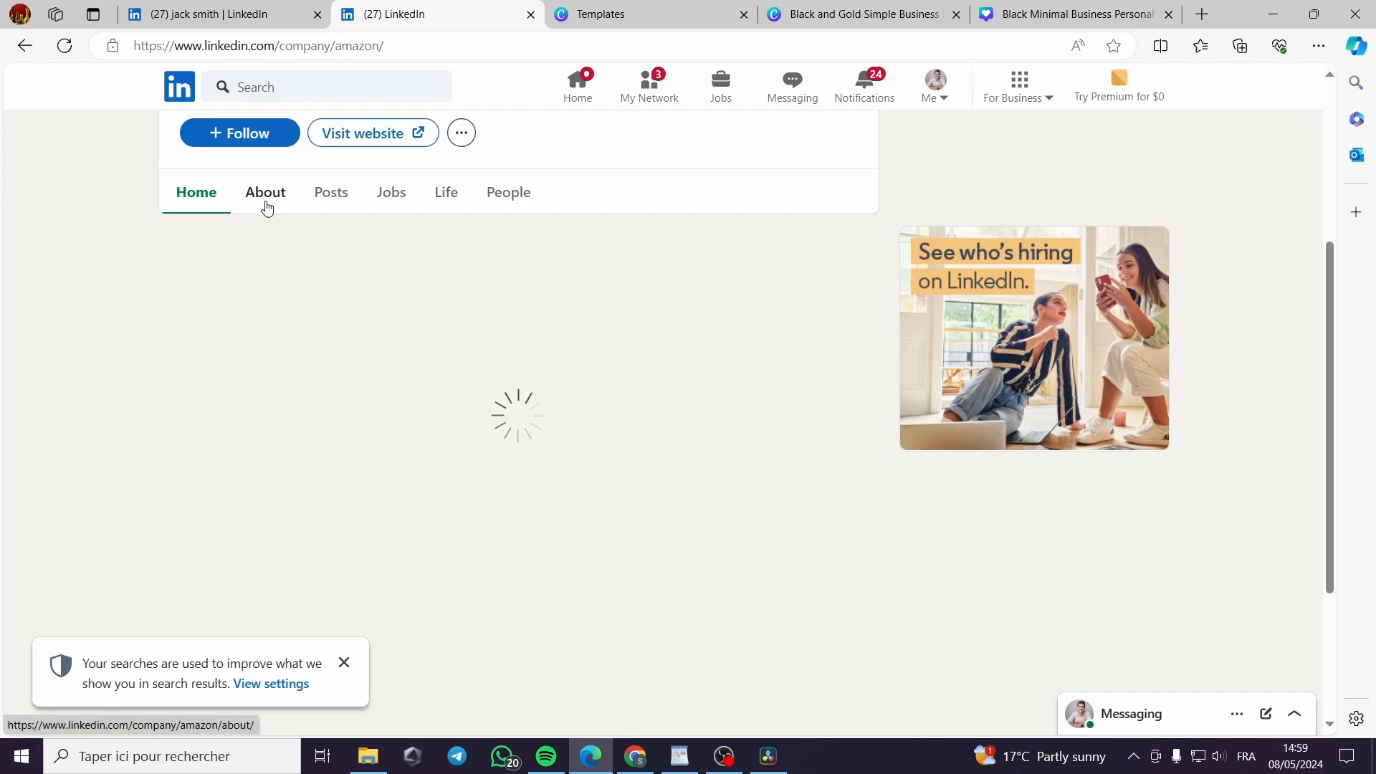
left_click(344, 662)
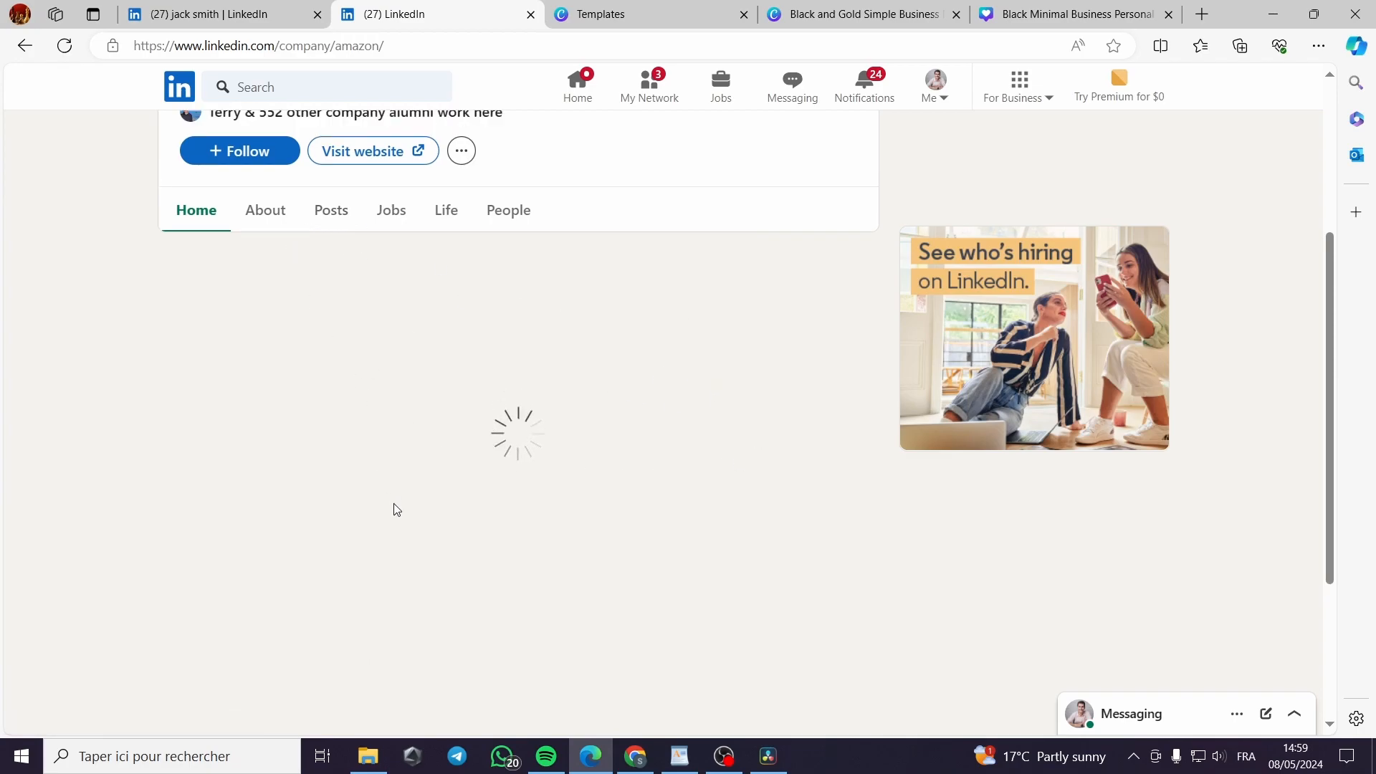
scroll(393, 507, "up", 4)
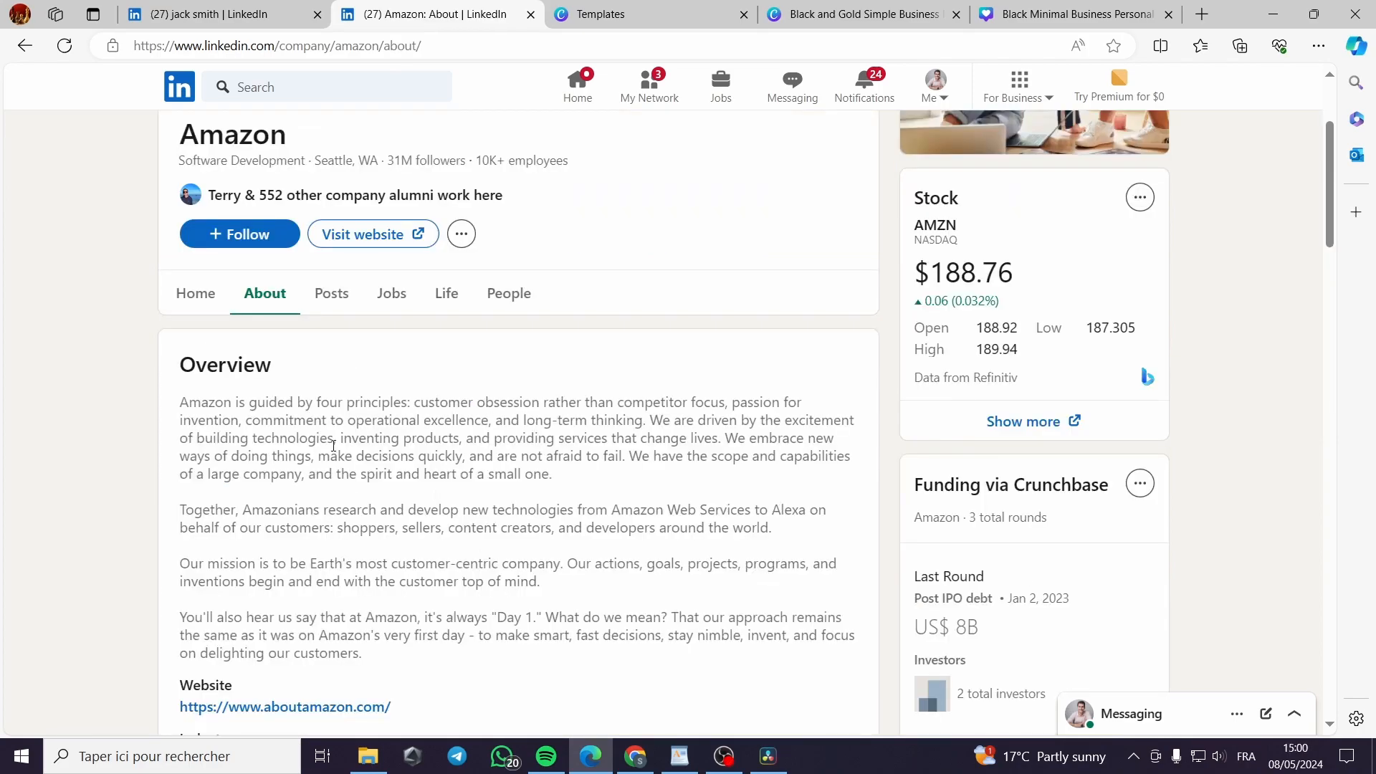
scroll(339, 445, "down", 3)
scroll(357, 456, "up", 1)
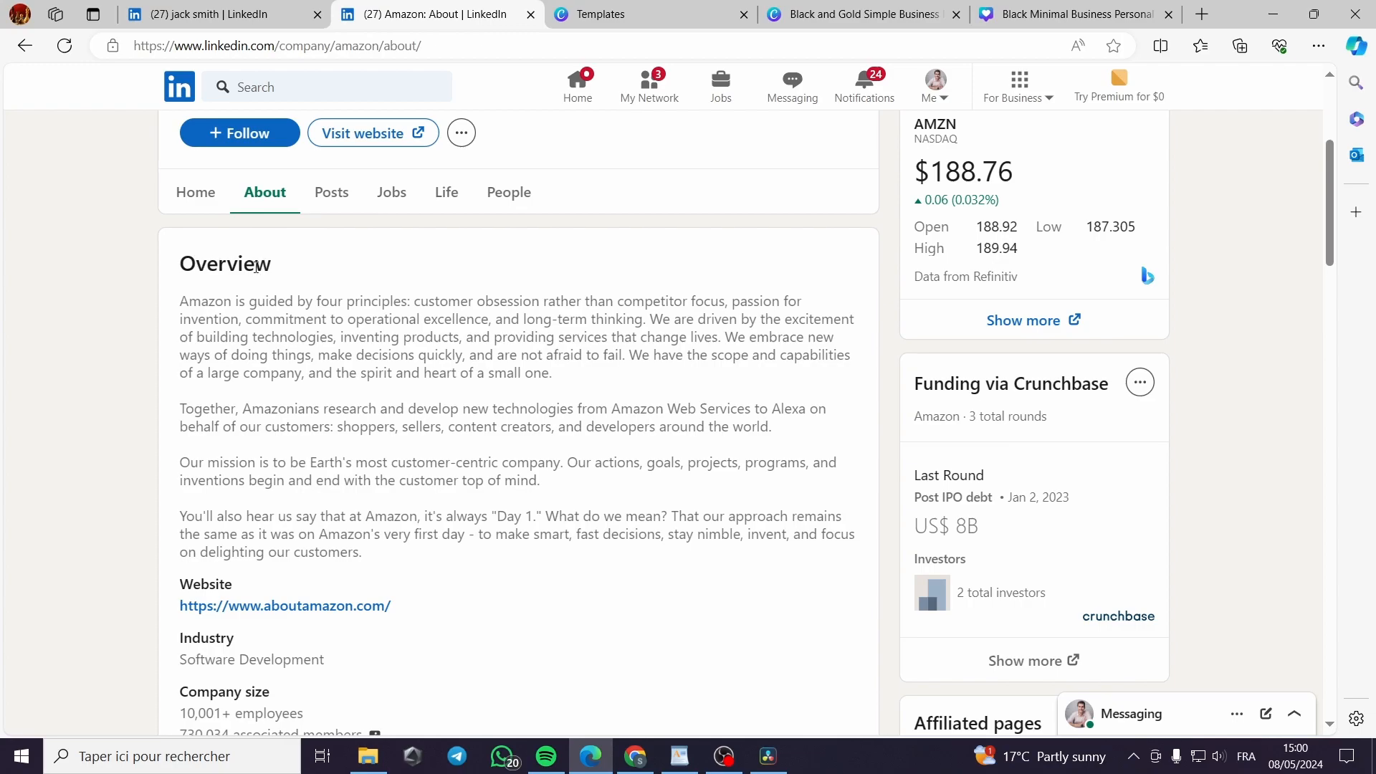
scroll(218, 267, "down", 5)
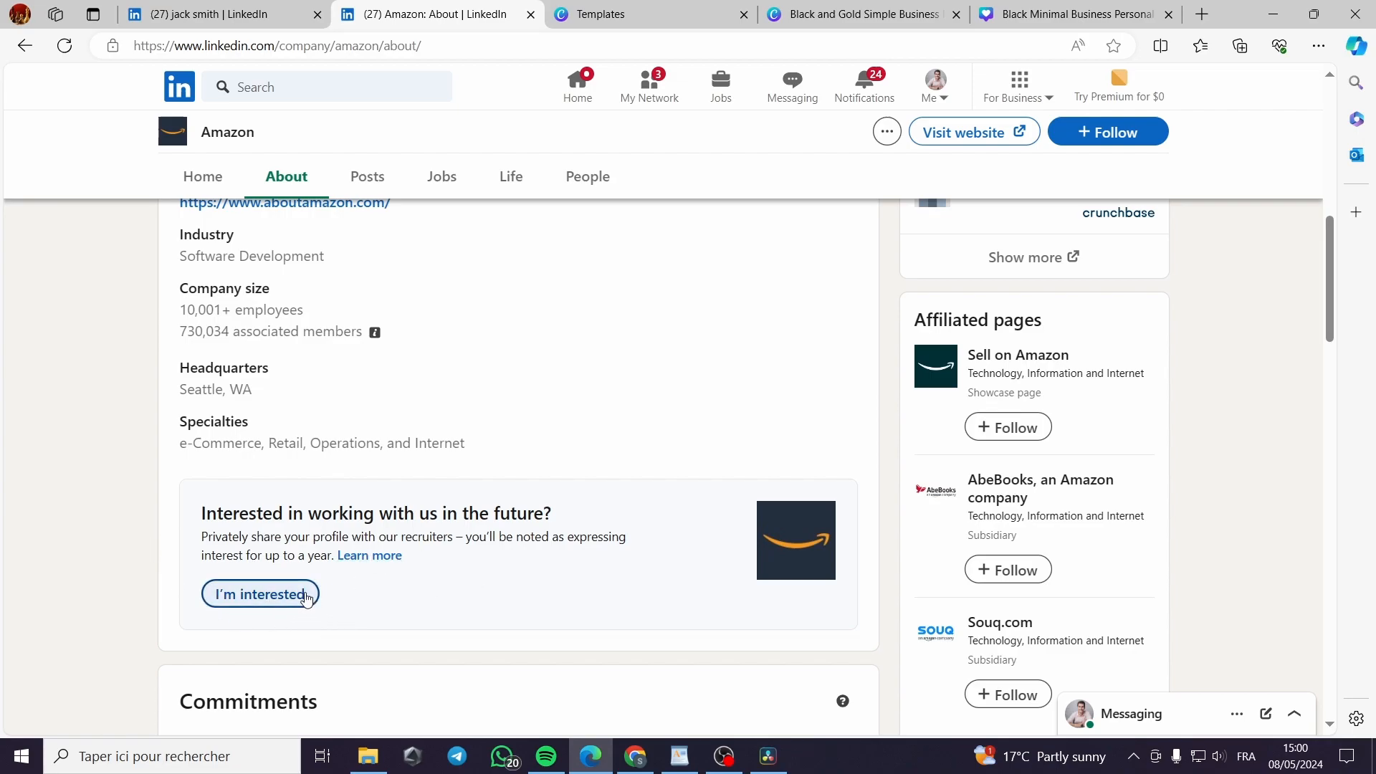
Mark interest in working at Amazon, follow the company, and return to your own profile
left_click(234, 606)
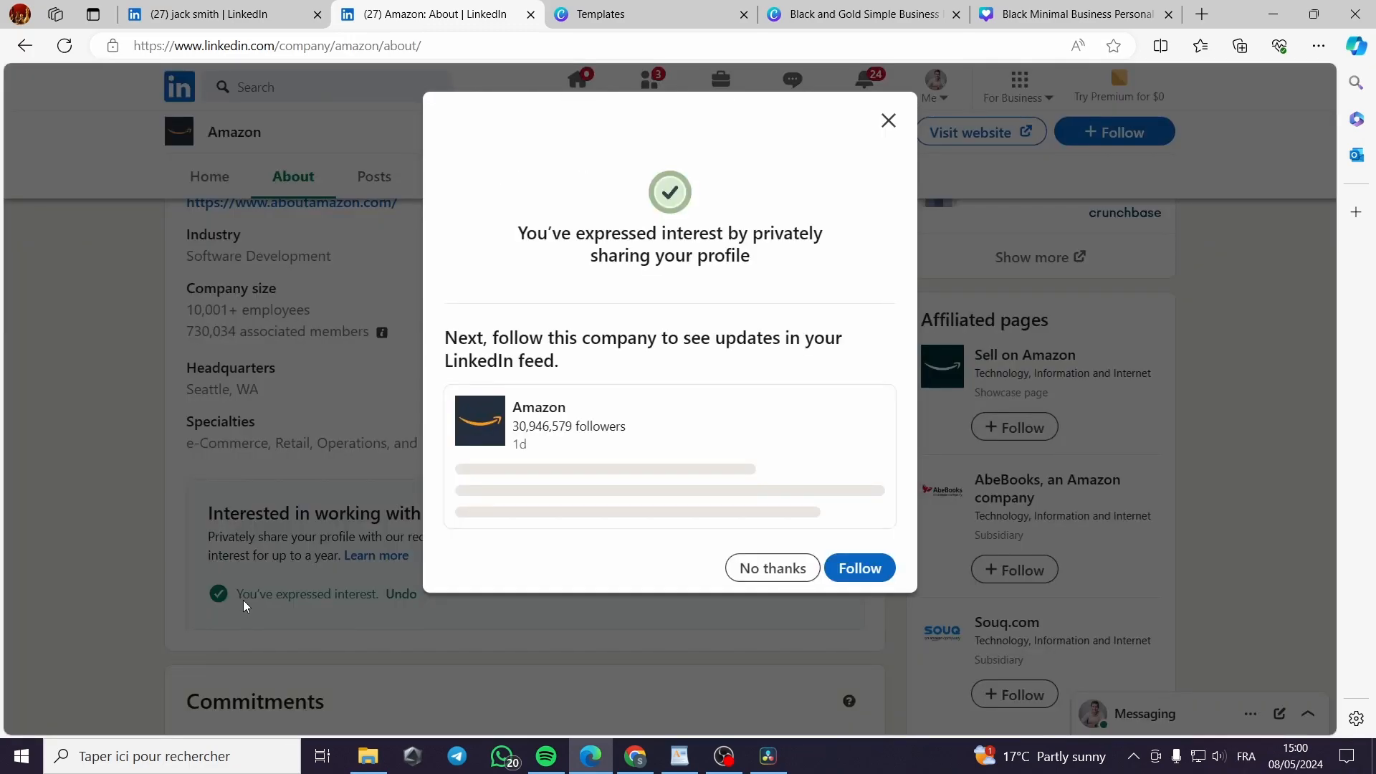
left_click(864, 571)
scroll(402, 599, "down", 6)
scroll(405, 603, "down", 5)
scroll(412, 601, "up", 10)
scroll(416, 601, "up", 10)
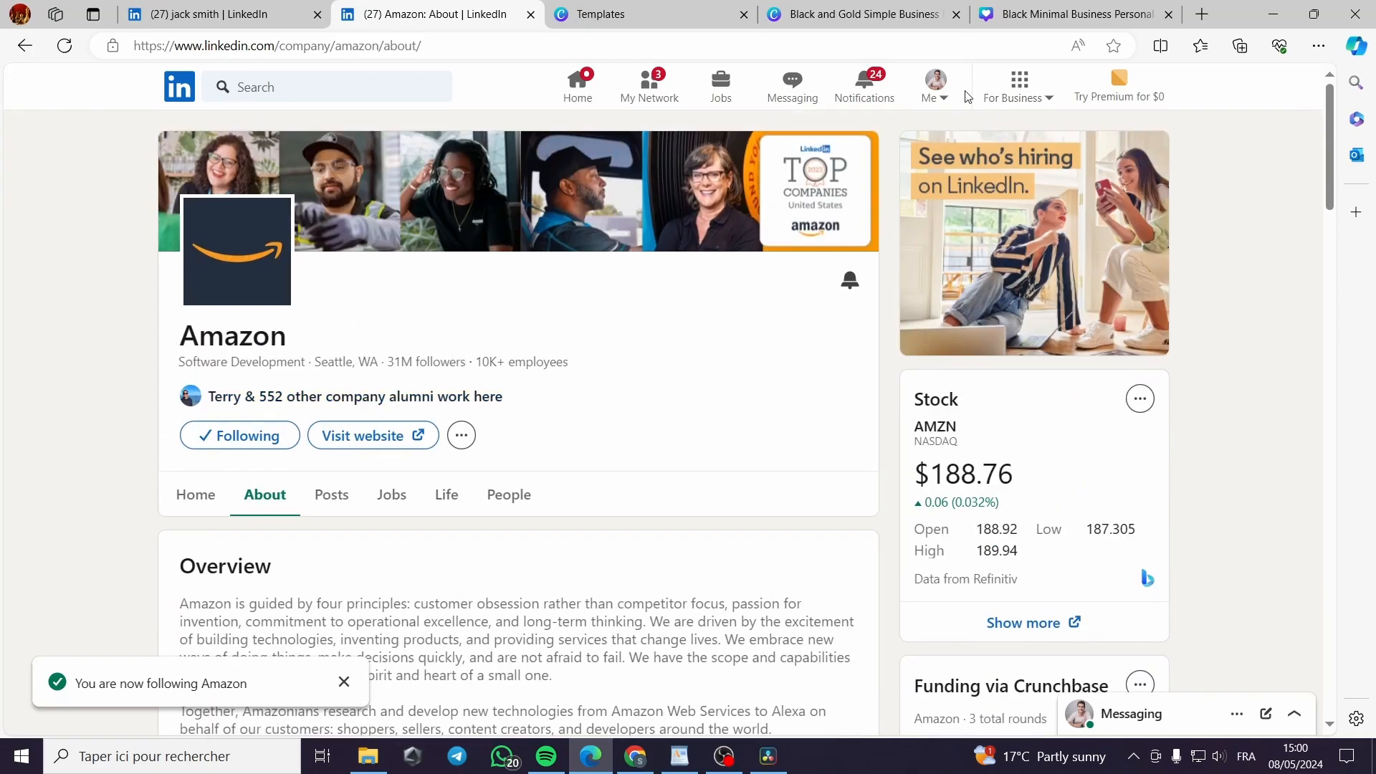
left_click(935, 90)
left_click(852, 151)
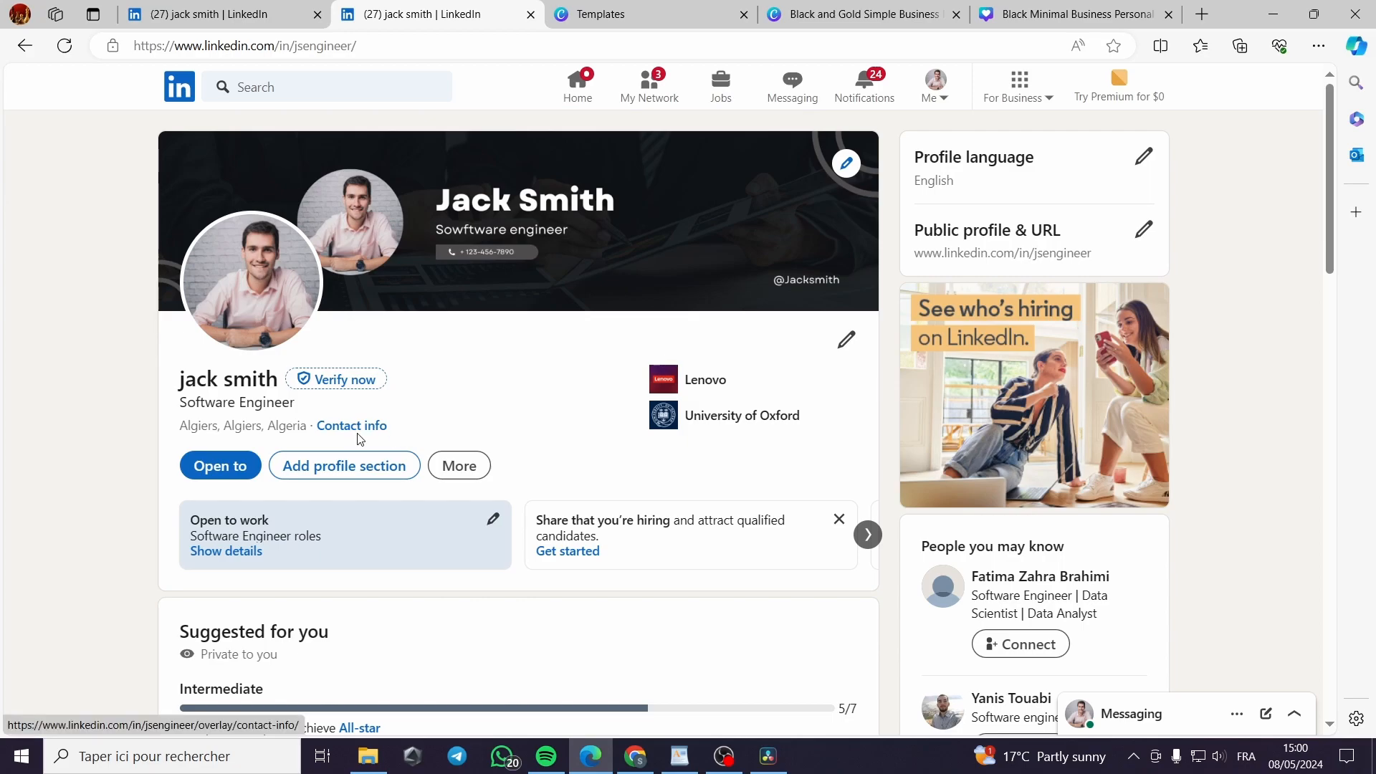
Add the suggested Customer Experience skill, save it, and close the empty extra skill form
left_click(363, 464)
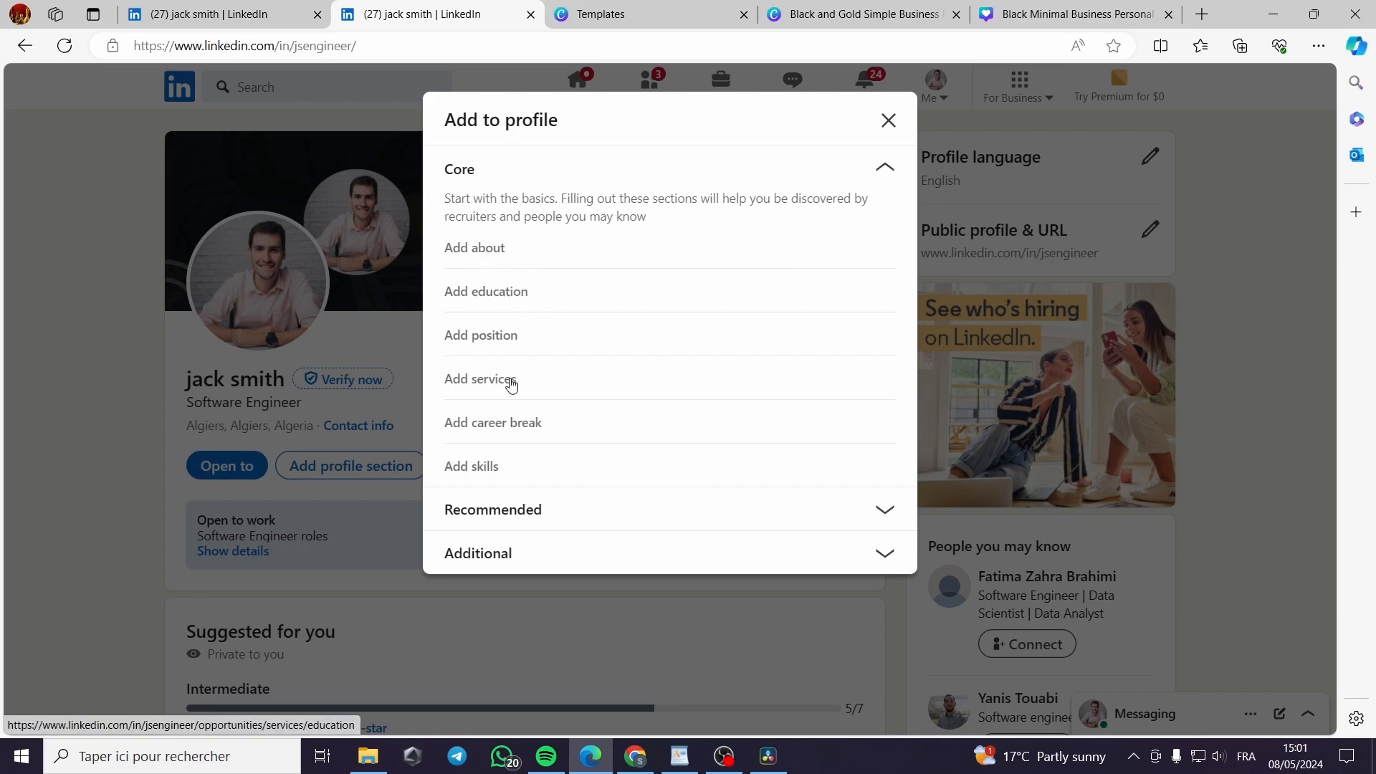
left_click(474, 468)
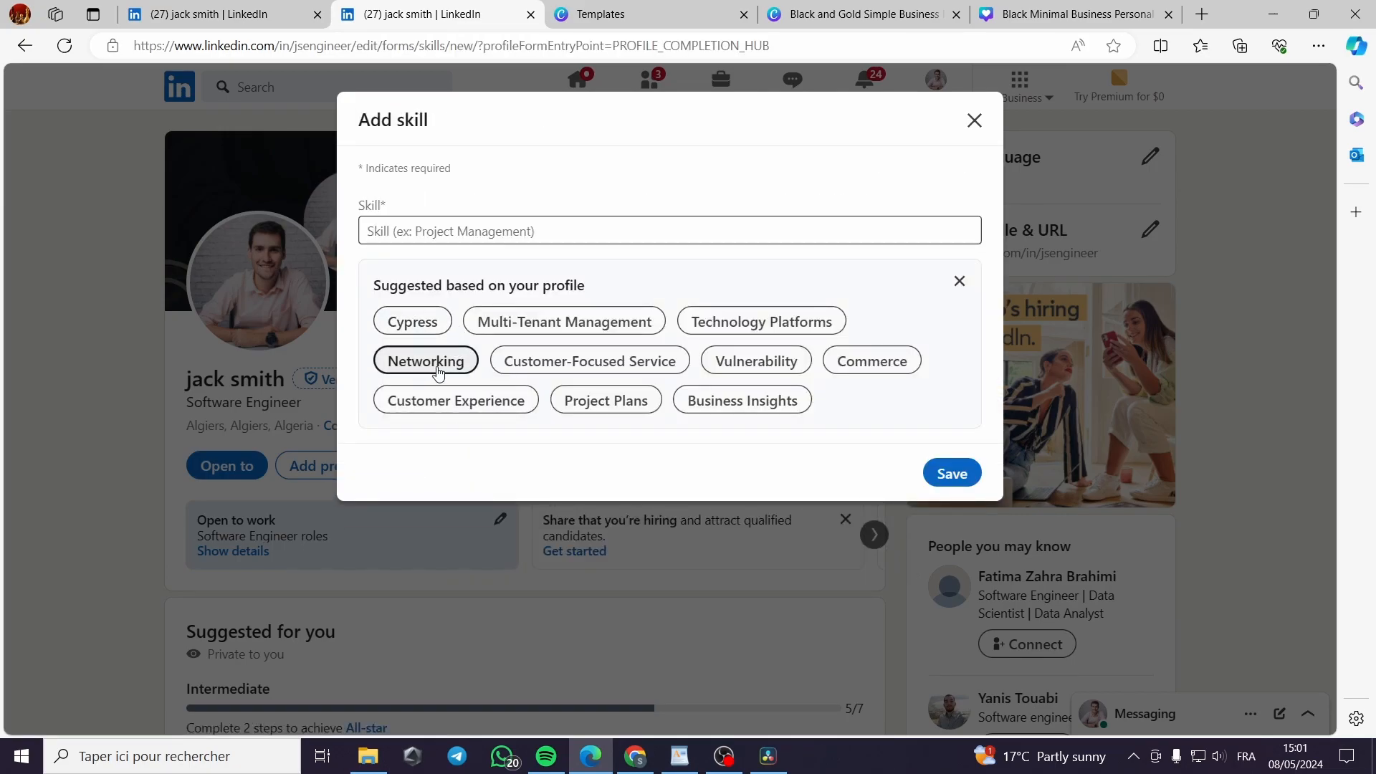
left_click(442, 403)
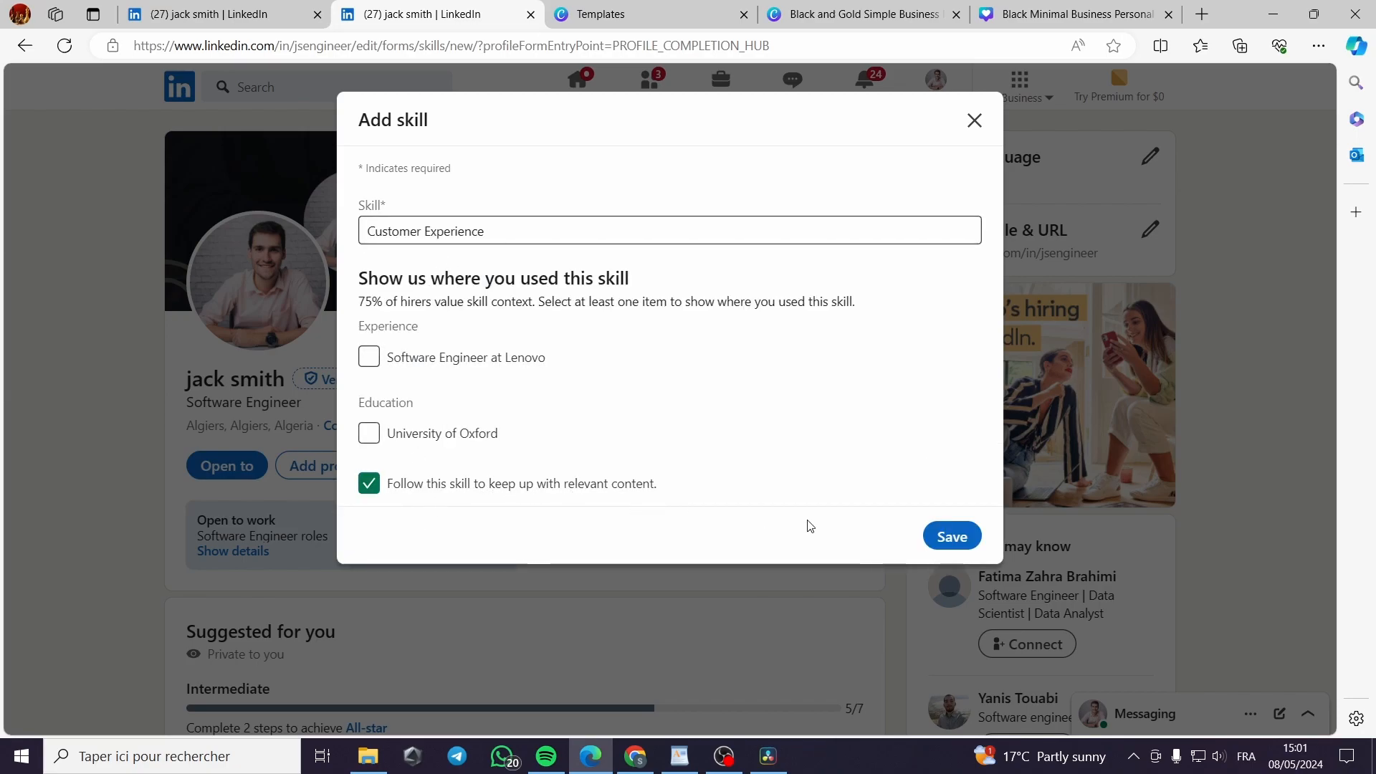
left_click(952, 537)
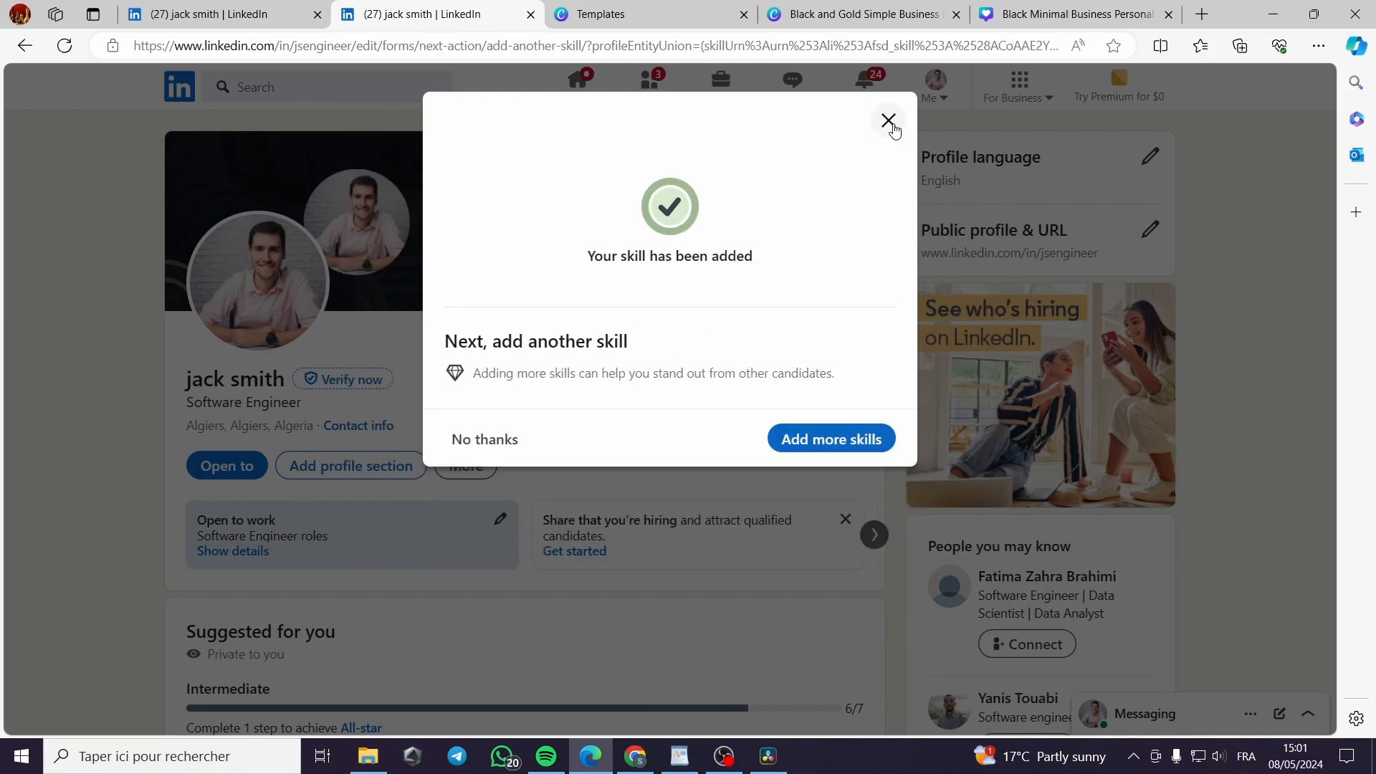
left_click(838, 450)
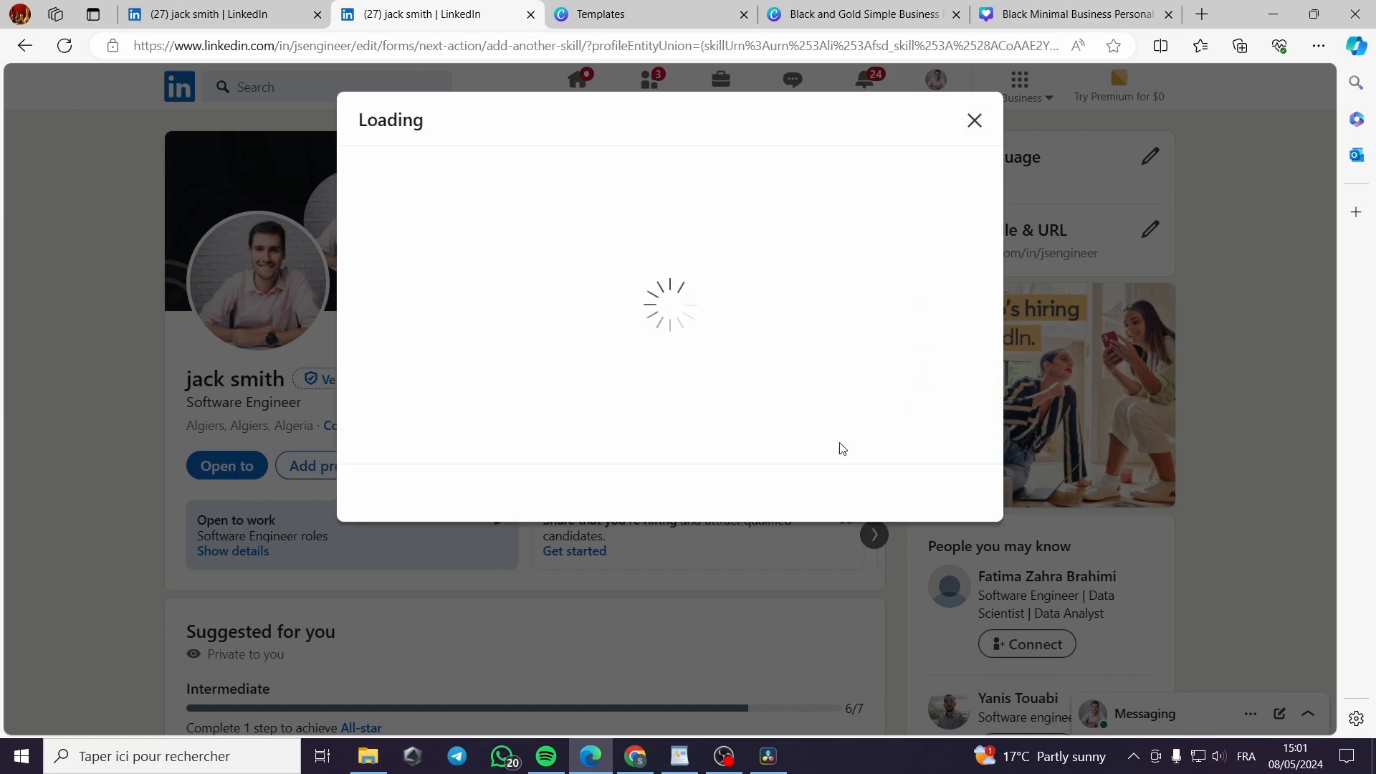
left_click(975, 121)
scroll(789, 501, "down", 4)
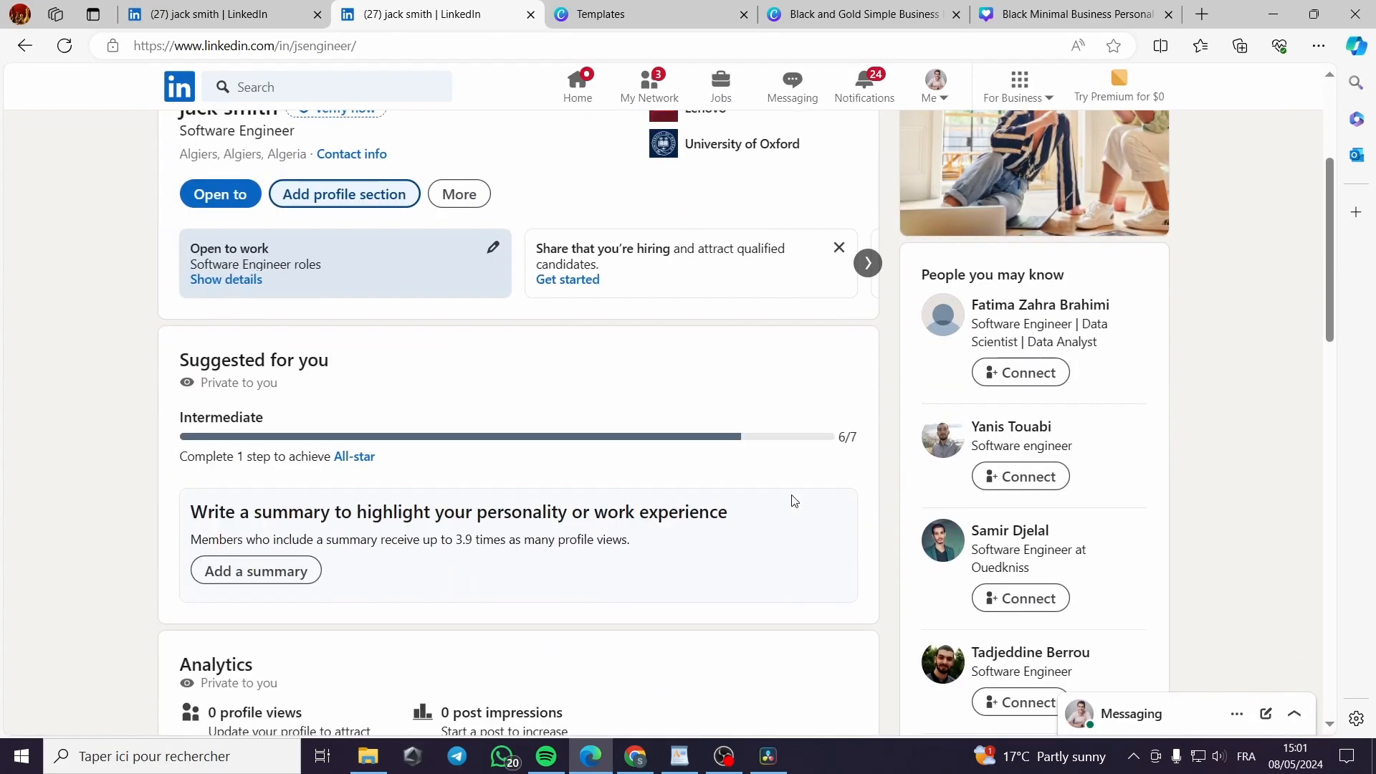
scroll(388, 349, "down", 3)
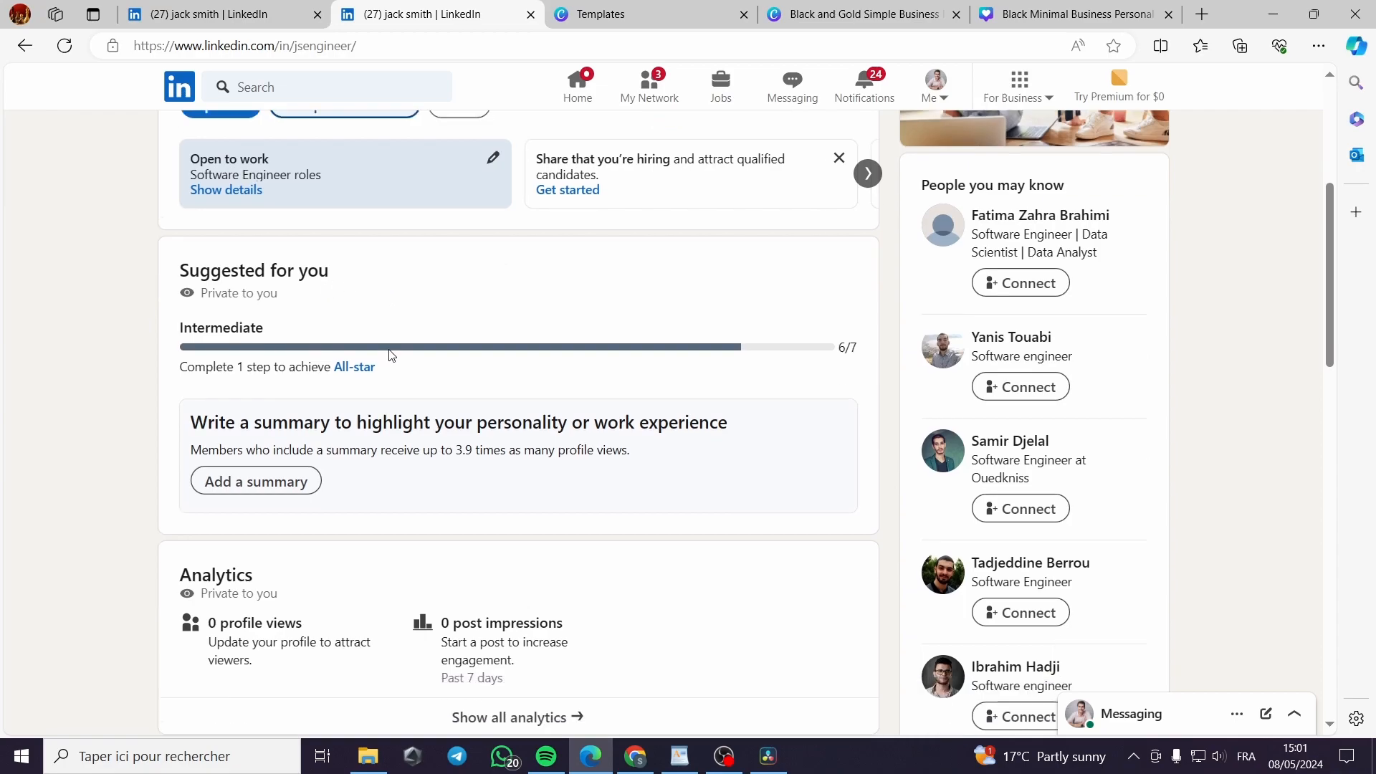
left_click(258, 352)
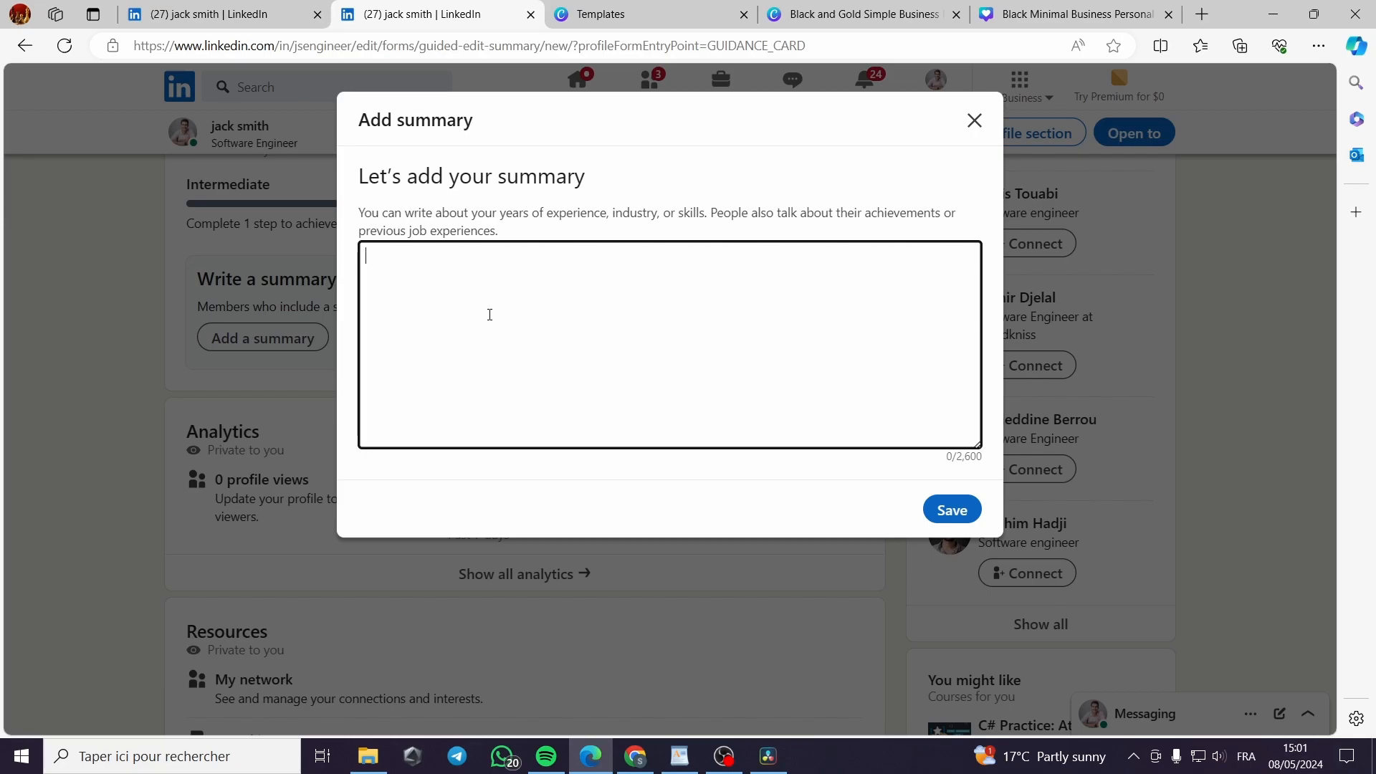
left_click(957, 513)
scroll(528, 552, "down", 4)
scroll(548, 557, "up", 5)
scroll(549, 557, "up", 4)
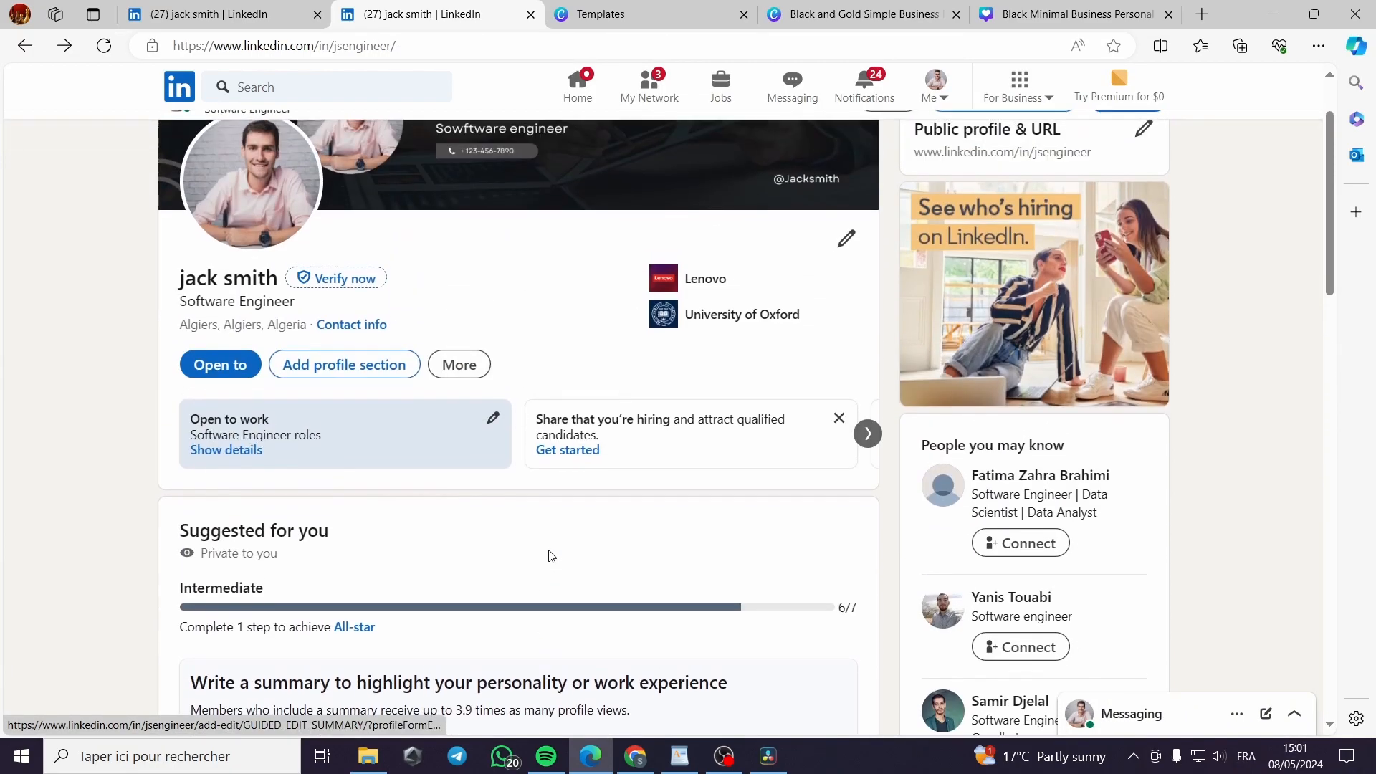
scroll(1150, 494, "up", 2)
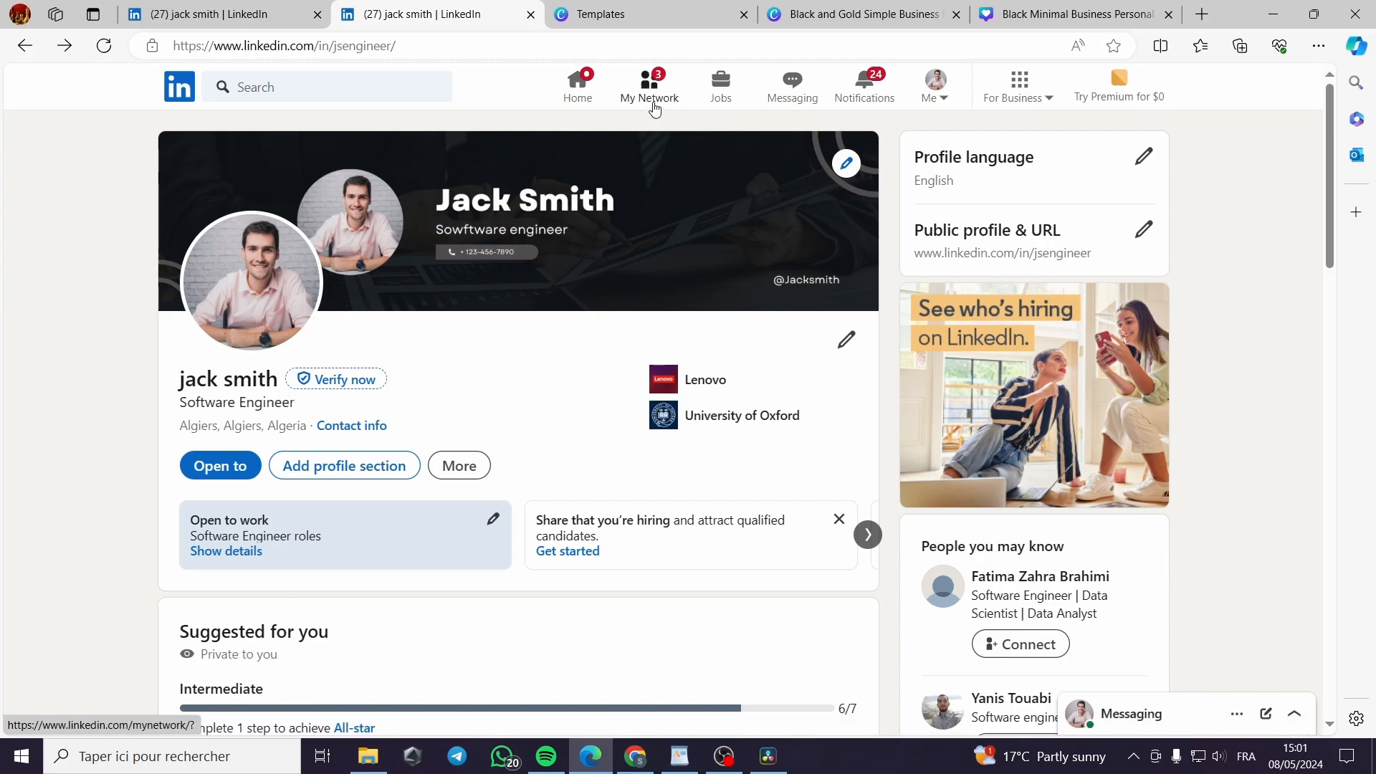
scroll(660, 141, "down", 1)
scroll(660, 141, "down", 3)
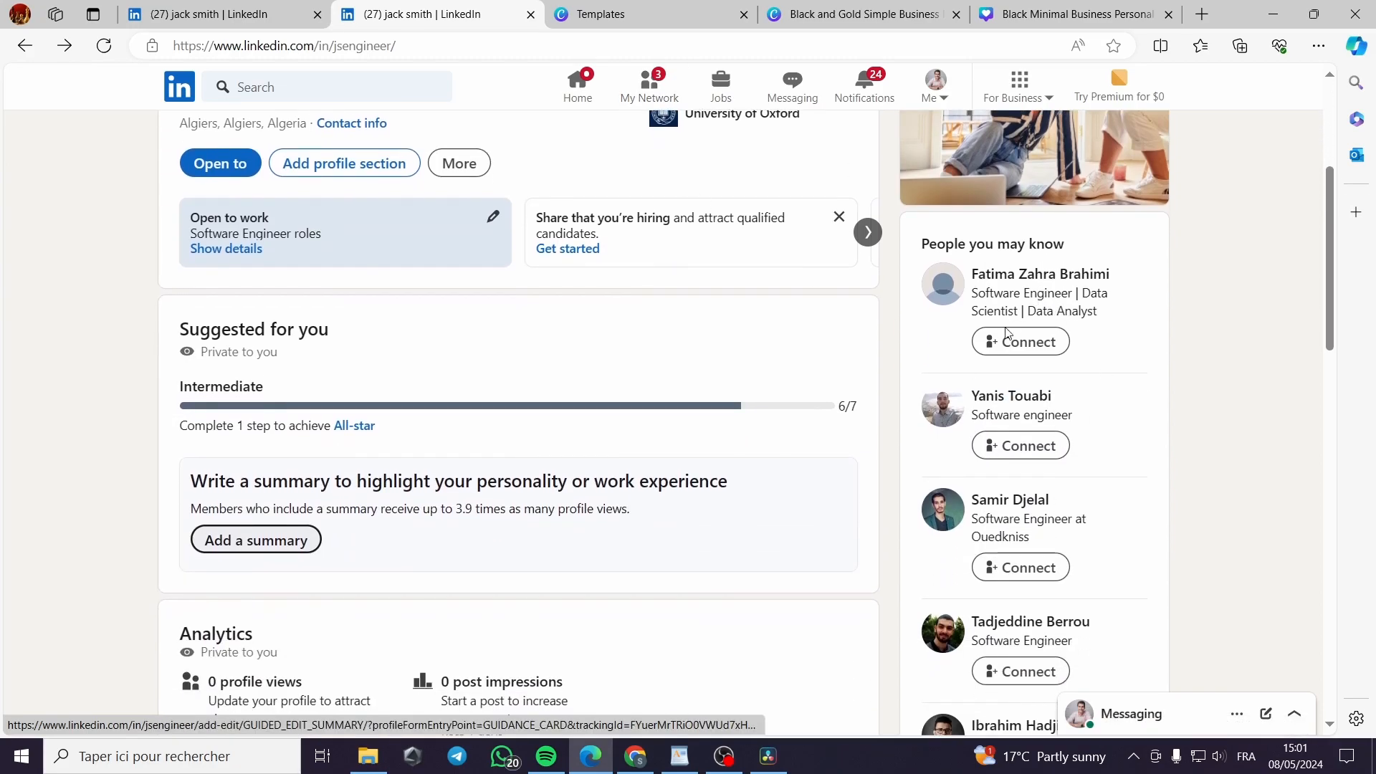
scroll(854, 517, "up", 4)
Search for 'software engineer' and filter the results to People
left_click(333, 88)
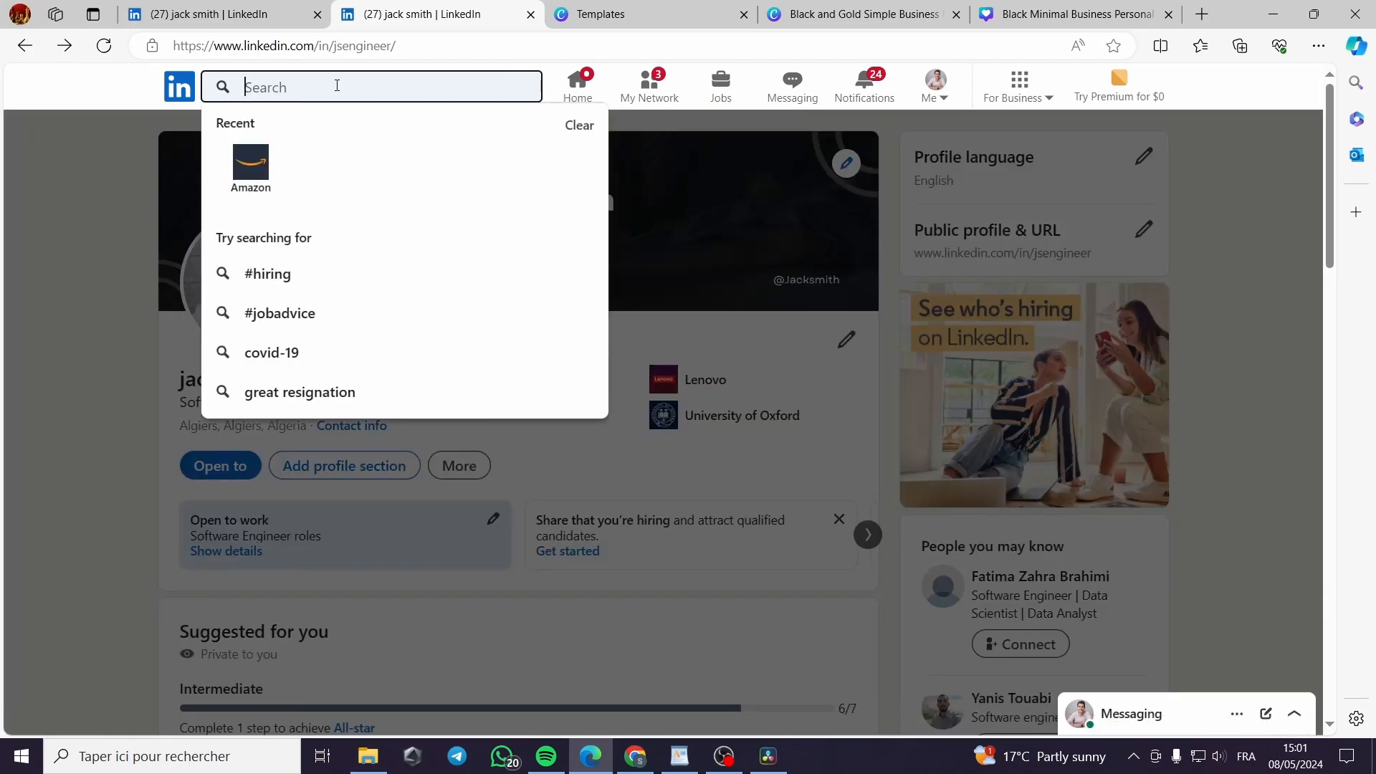
type("so")
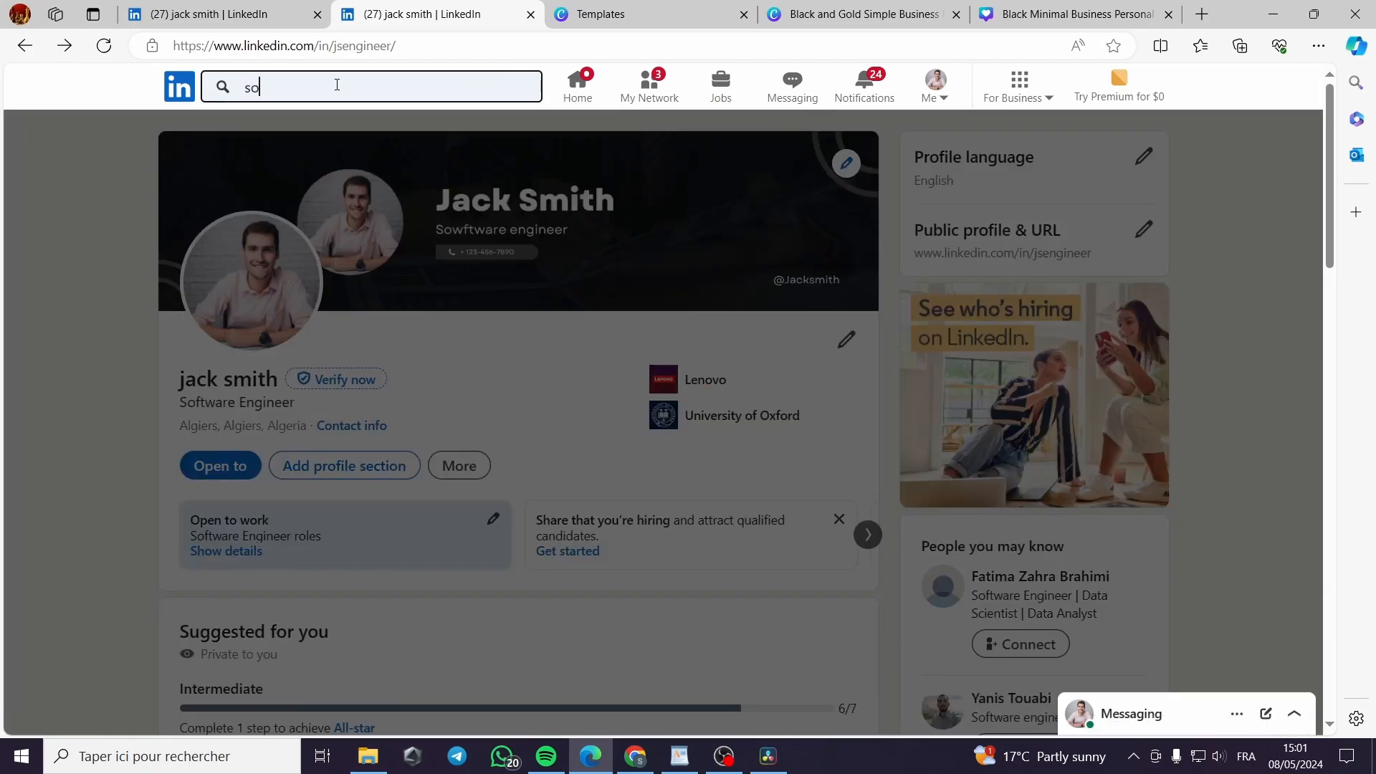
type("ftware")
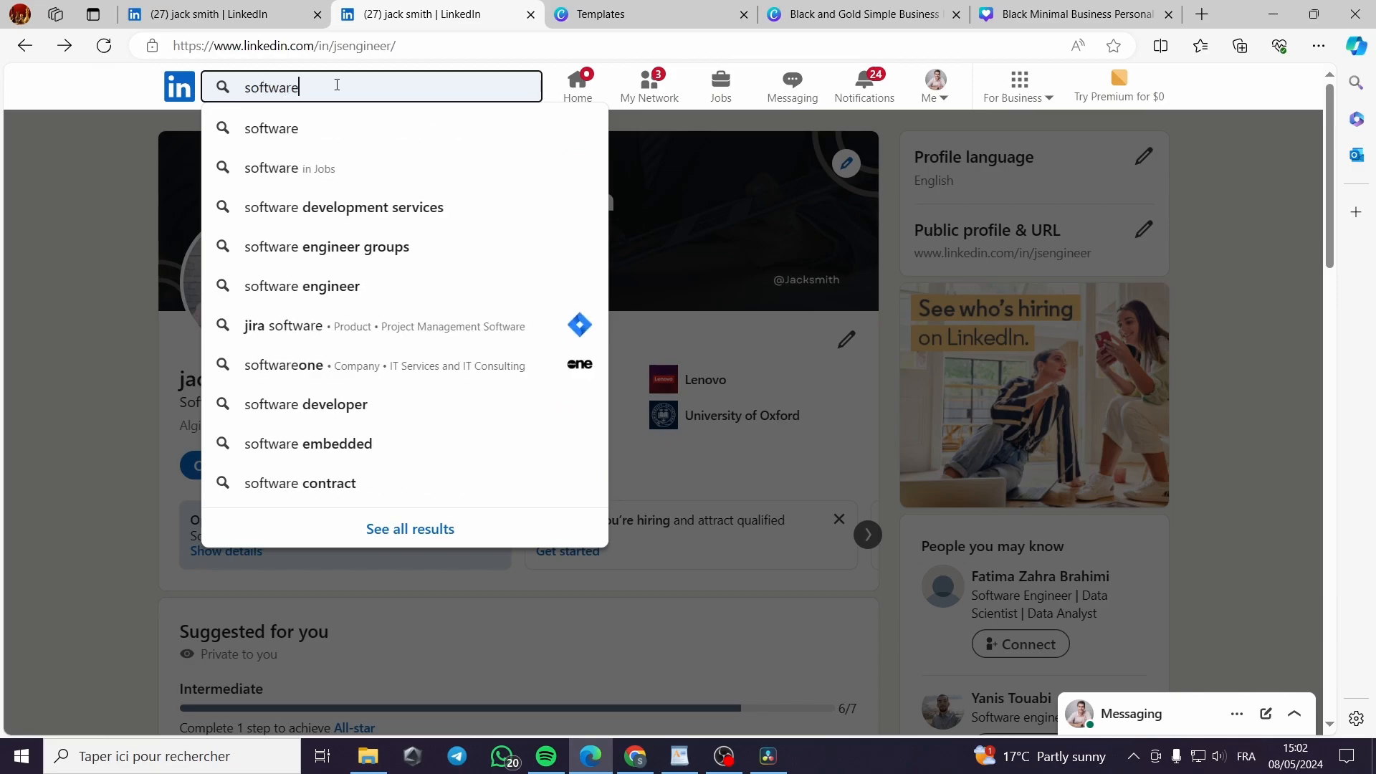
key("Down")
key("Down")
key("Down")
key("Down")
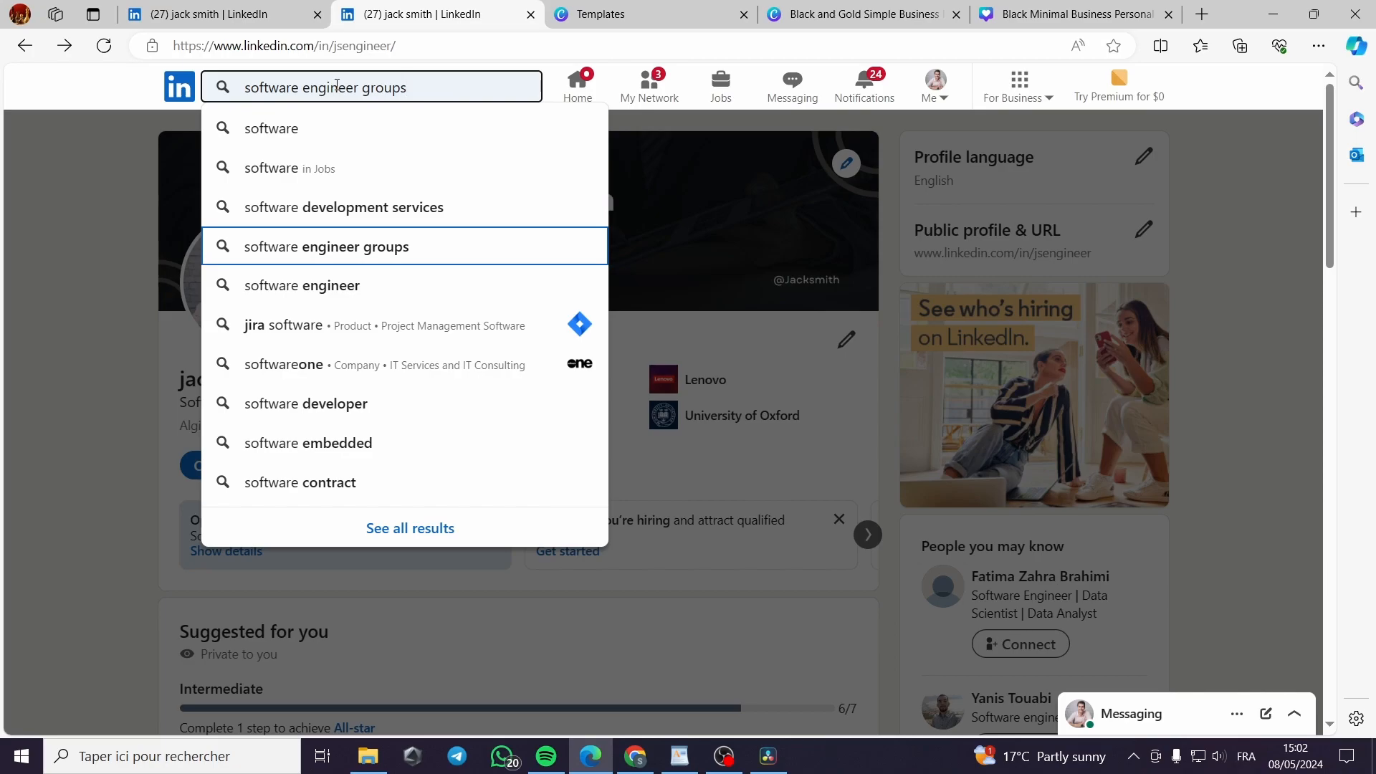
left_click(326, 285)
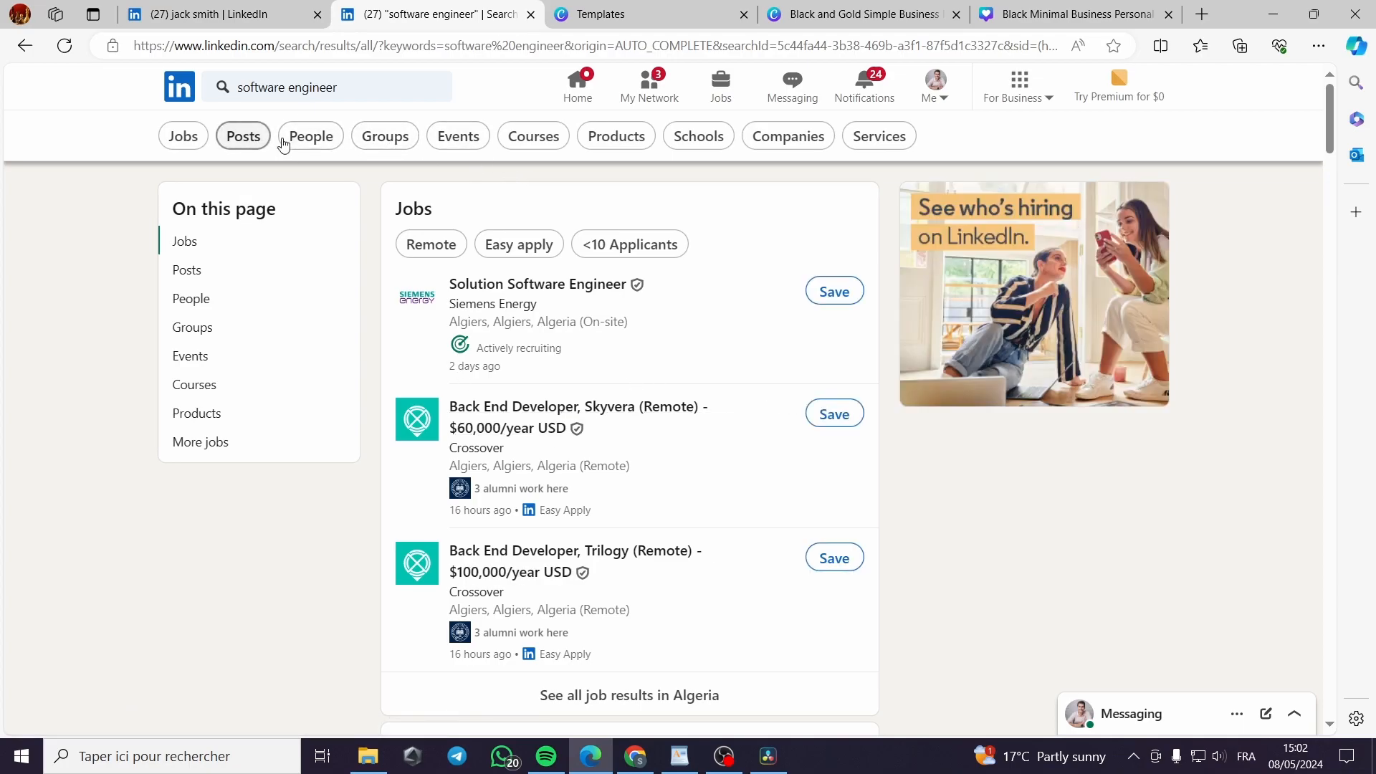
left_click(331, 142)
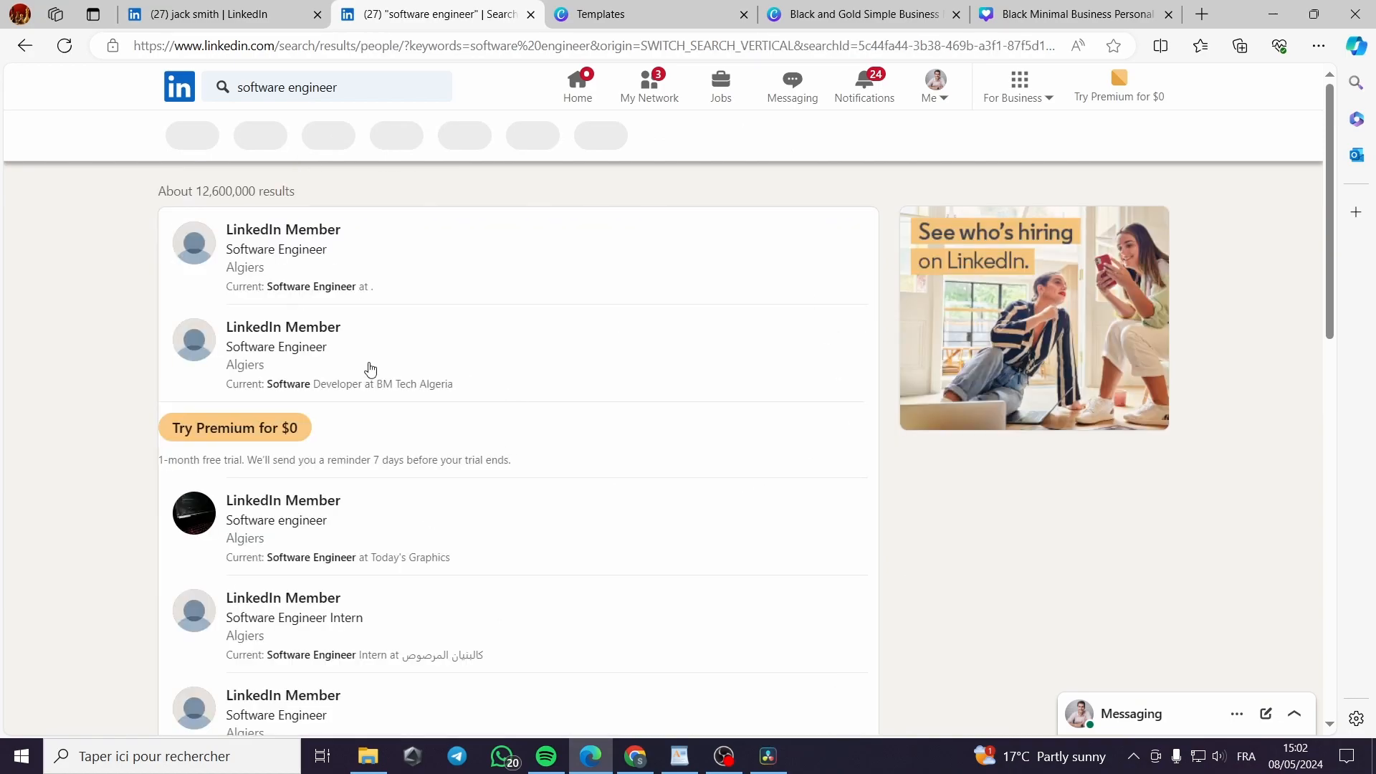
scroll(396, 257, "down", 4)
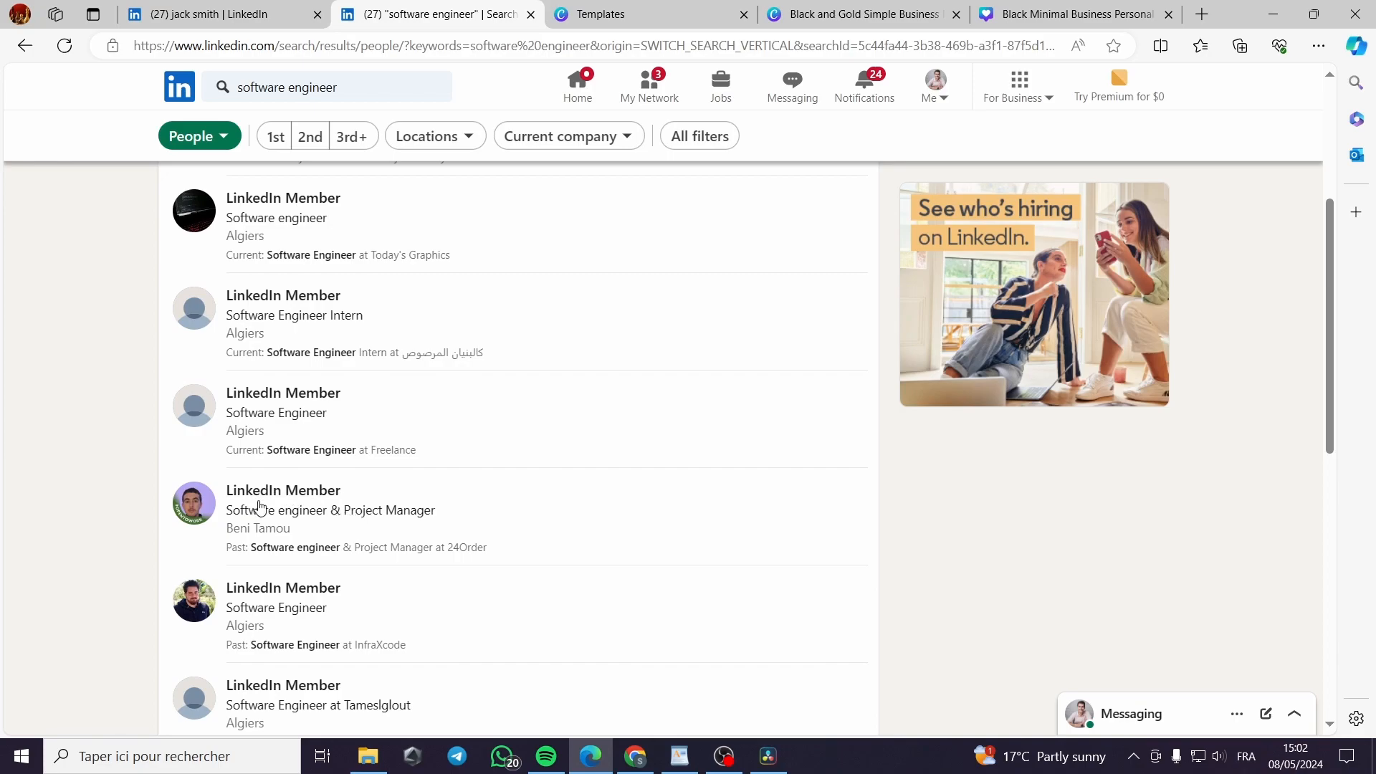
Open a member's profile, dismiss the no-access notice, and browse the people results
left_click(318, 491)
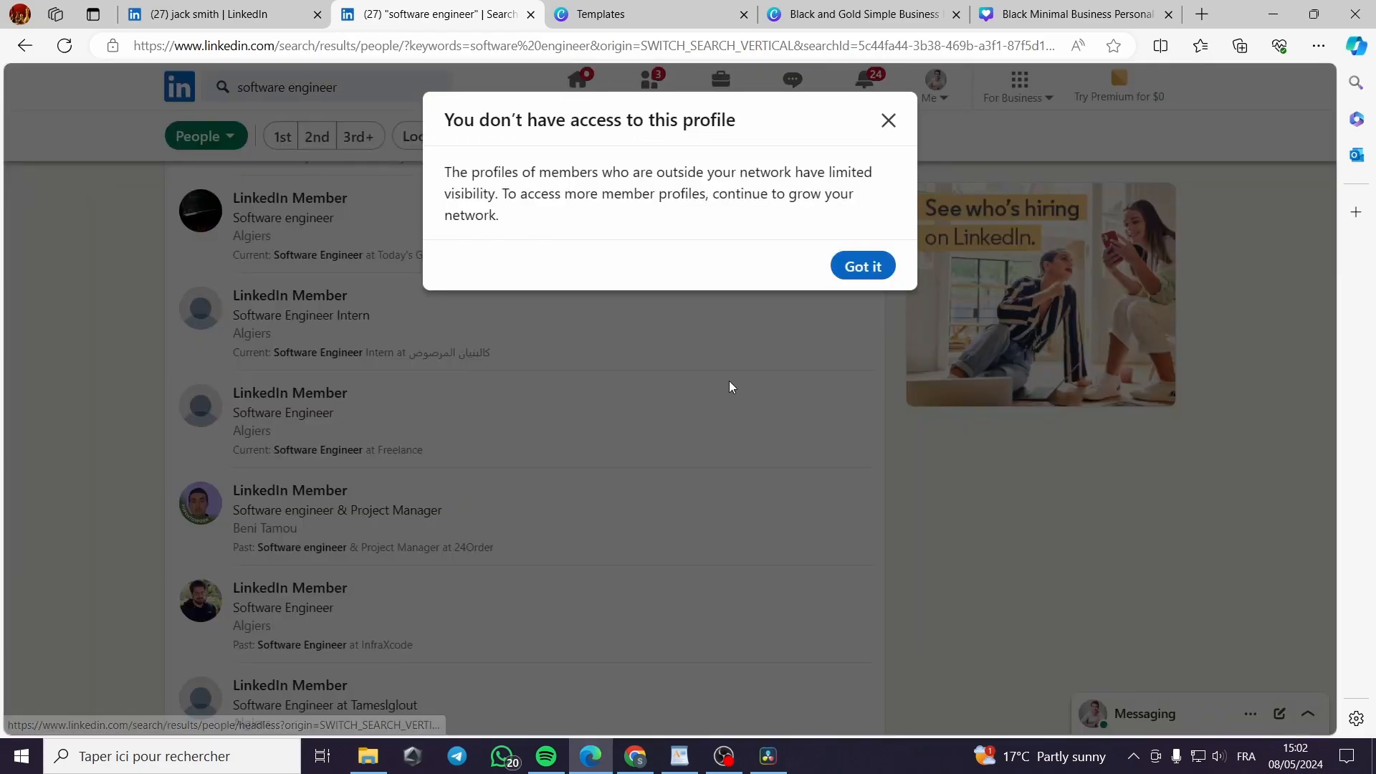
left_click(864, 264)
scroll(373, 523, "down", 1)
scroll(387, 513, "down", 5)
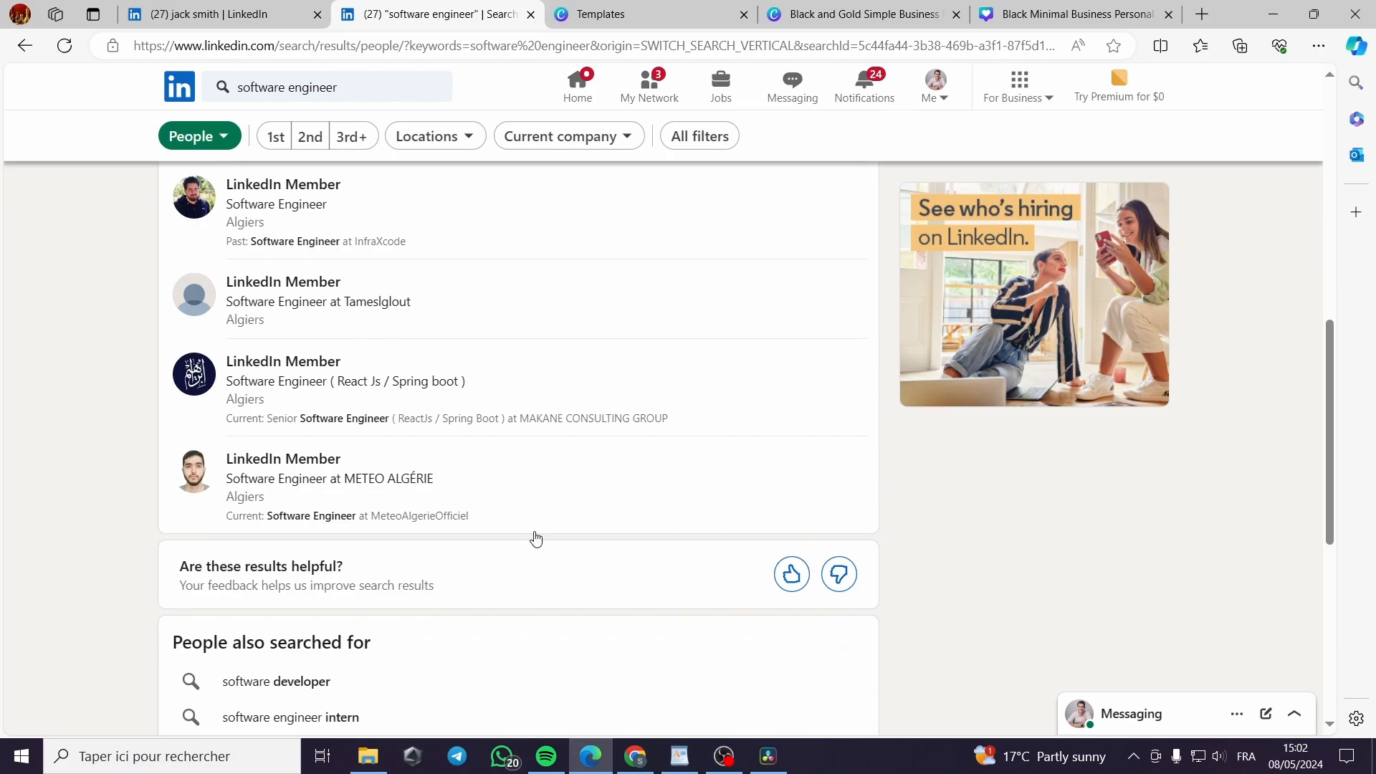
scroll(536, 538, "up", 6)
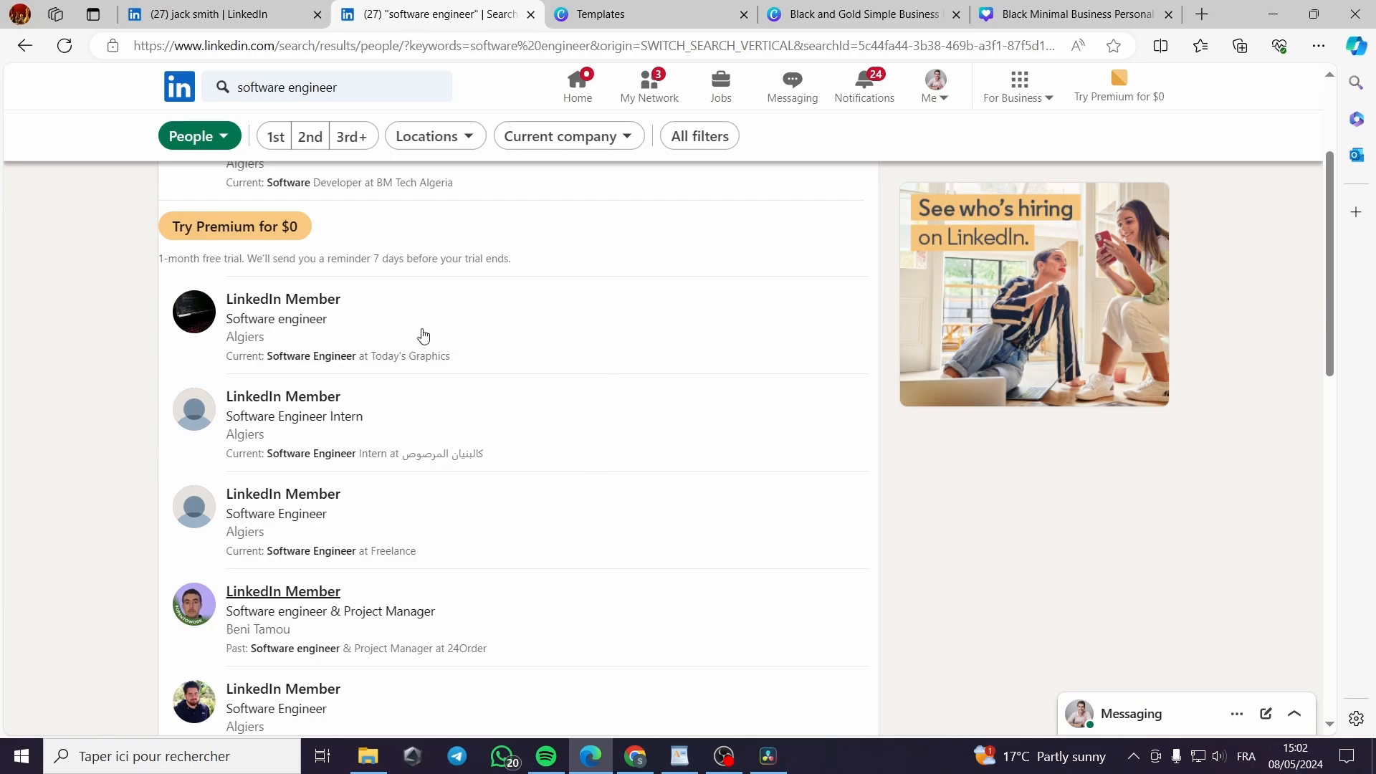
scroll(491, 449, "down", 1)
scroll(491, 448, "down", 3)
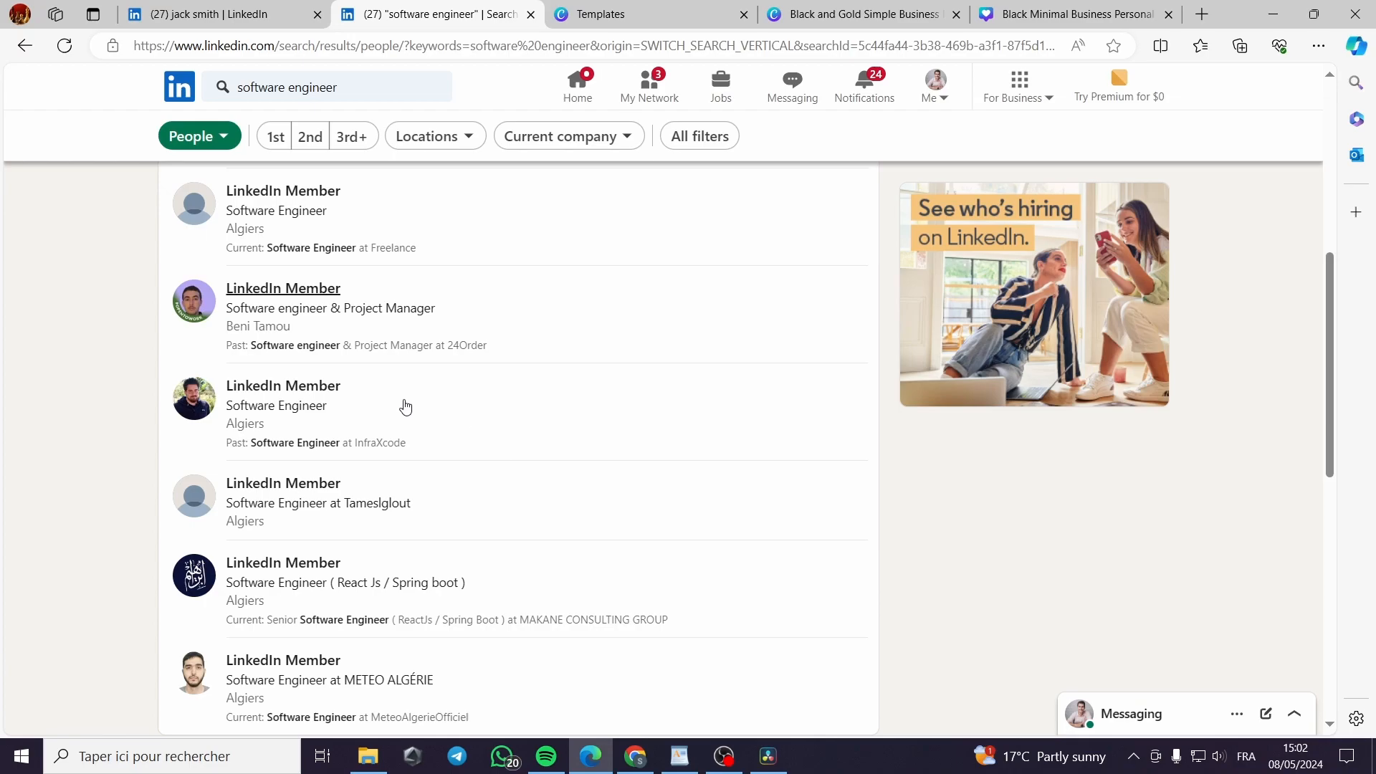
scroll(648, 433, "up", 3)
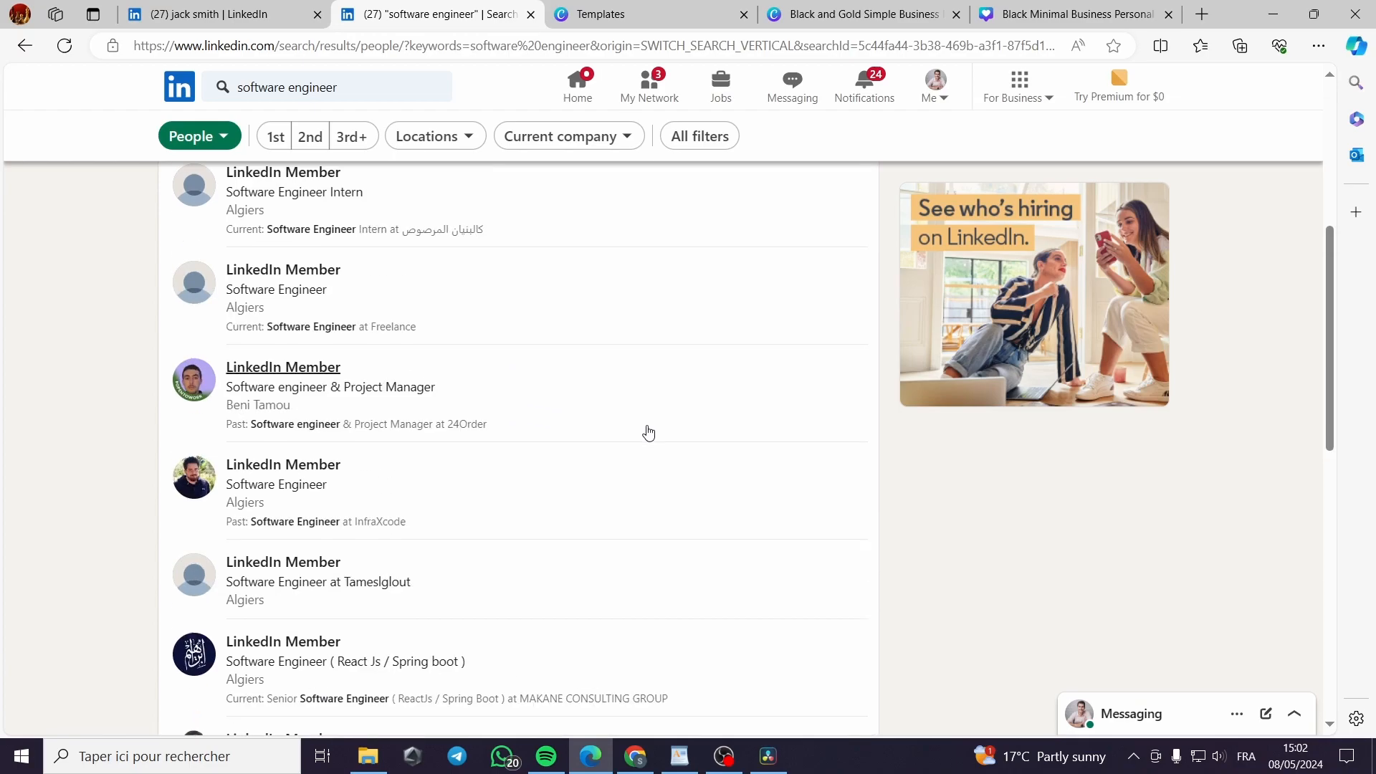
scroll(648, 433, "up", 2)
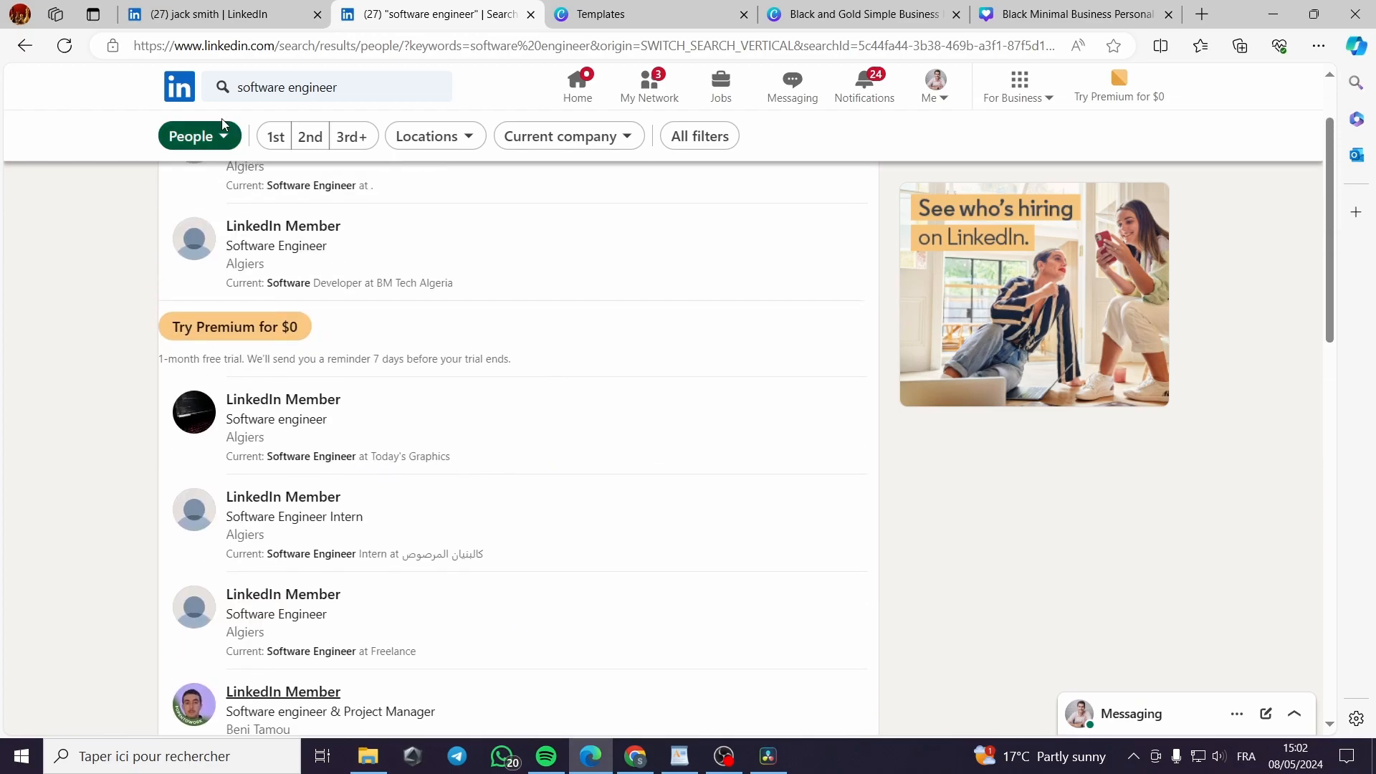
Clear the search box and rerun the recent Amazon search
left_click(343, 83)
left_click_drag(358, 88, 208, 87)
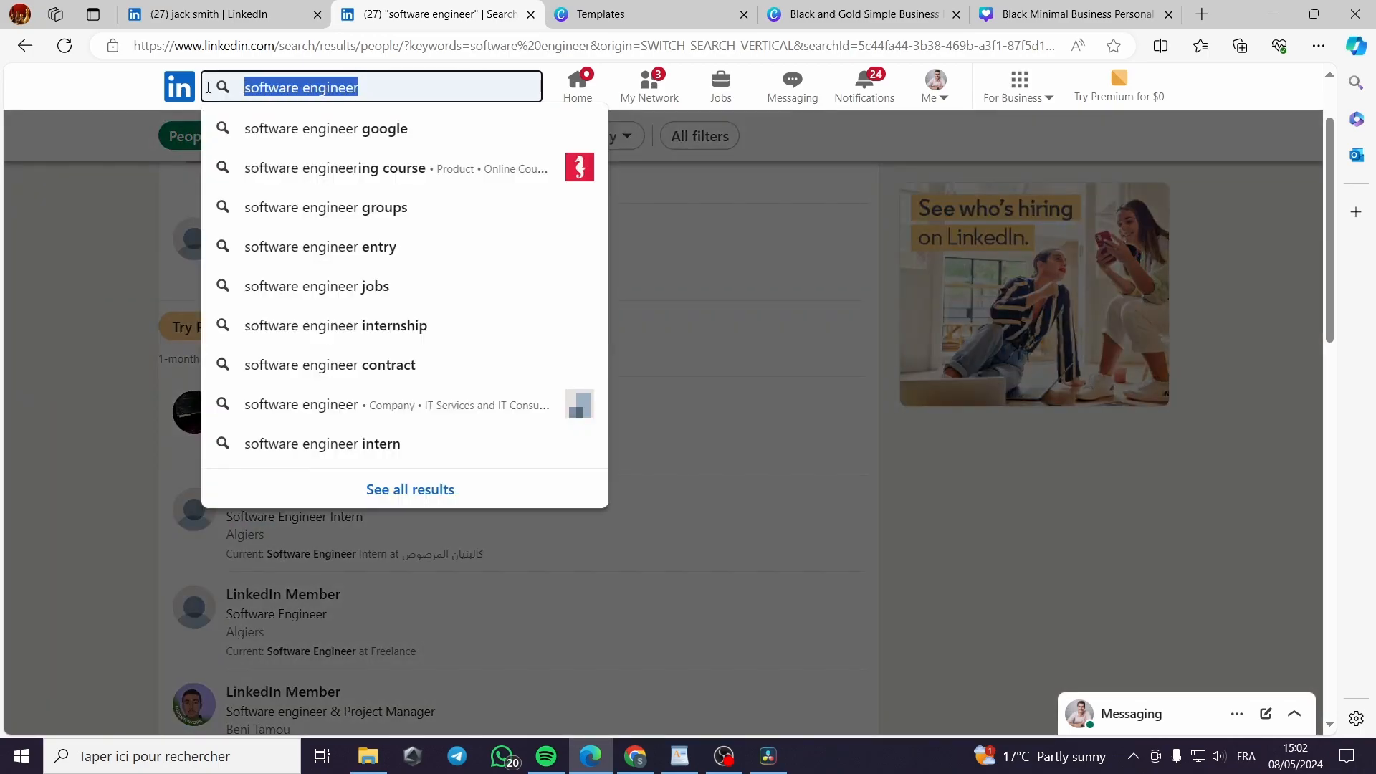
key("BackSpace")
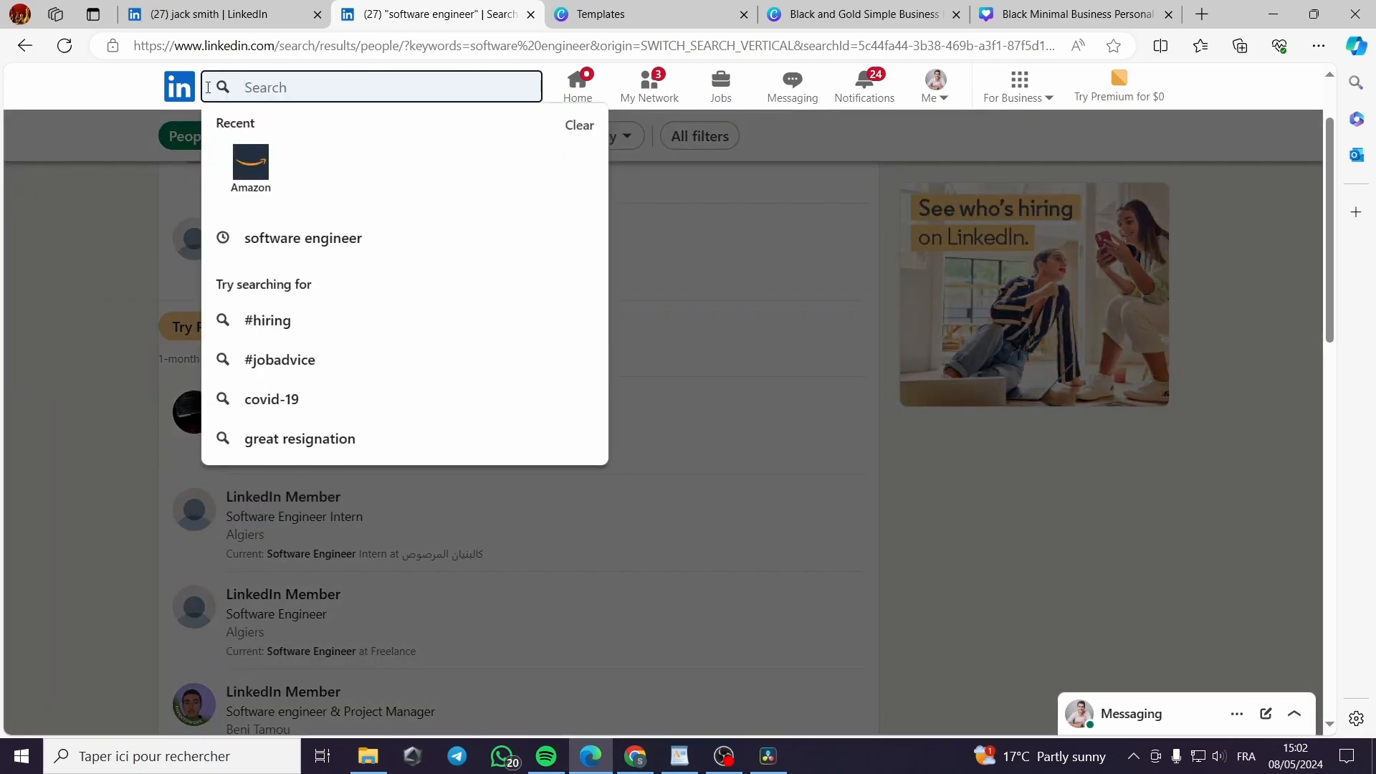
left_click(251, 169)
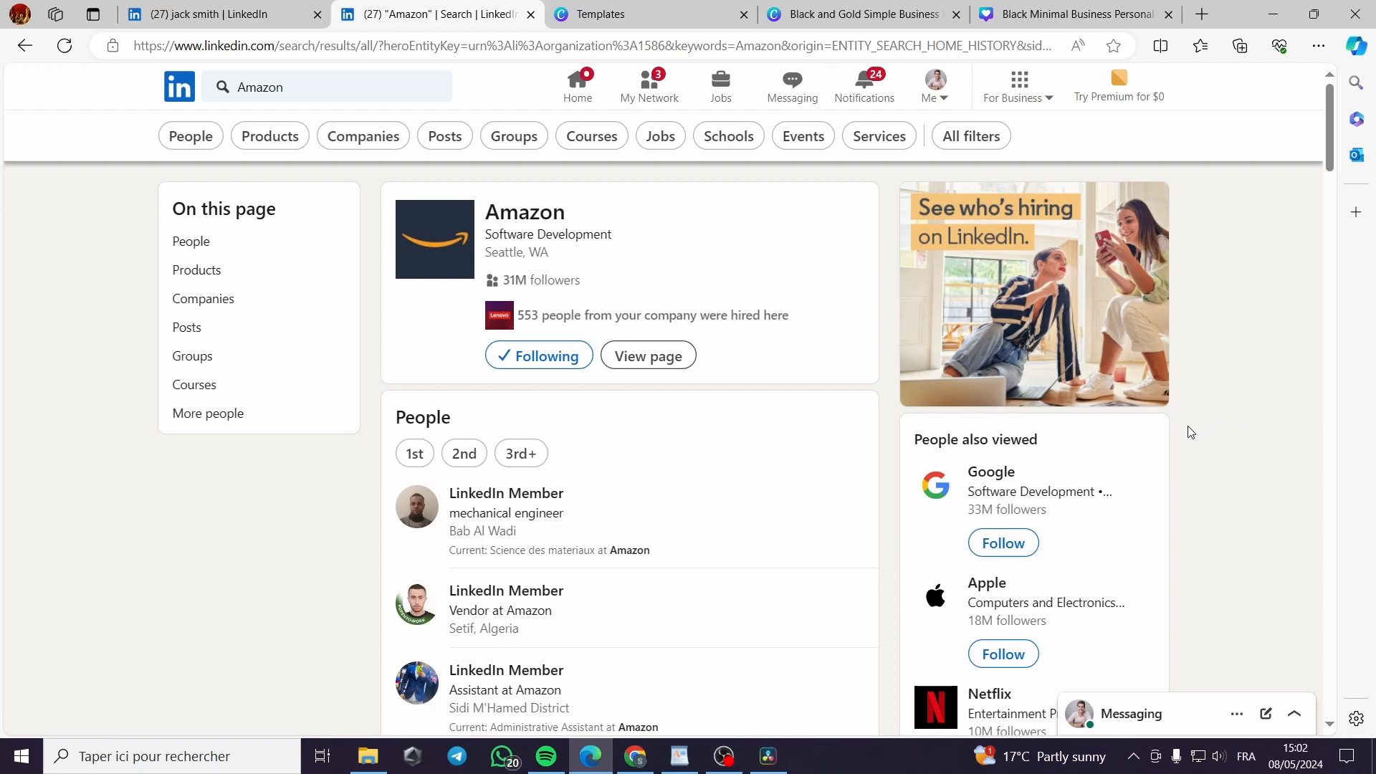
Follow Google and Apple from the People also viewed list
left_click(1003, 543)
left_click(1003, 654)
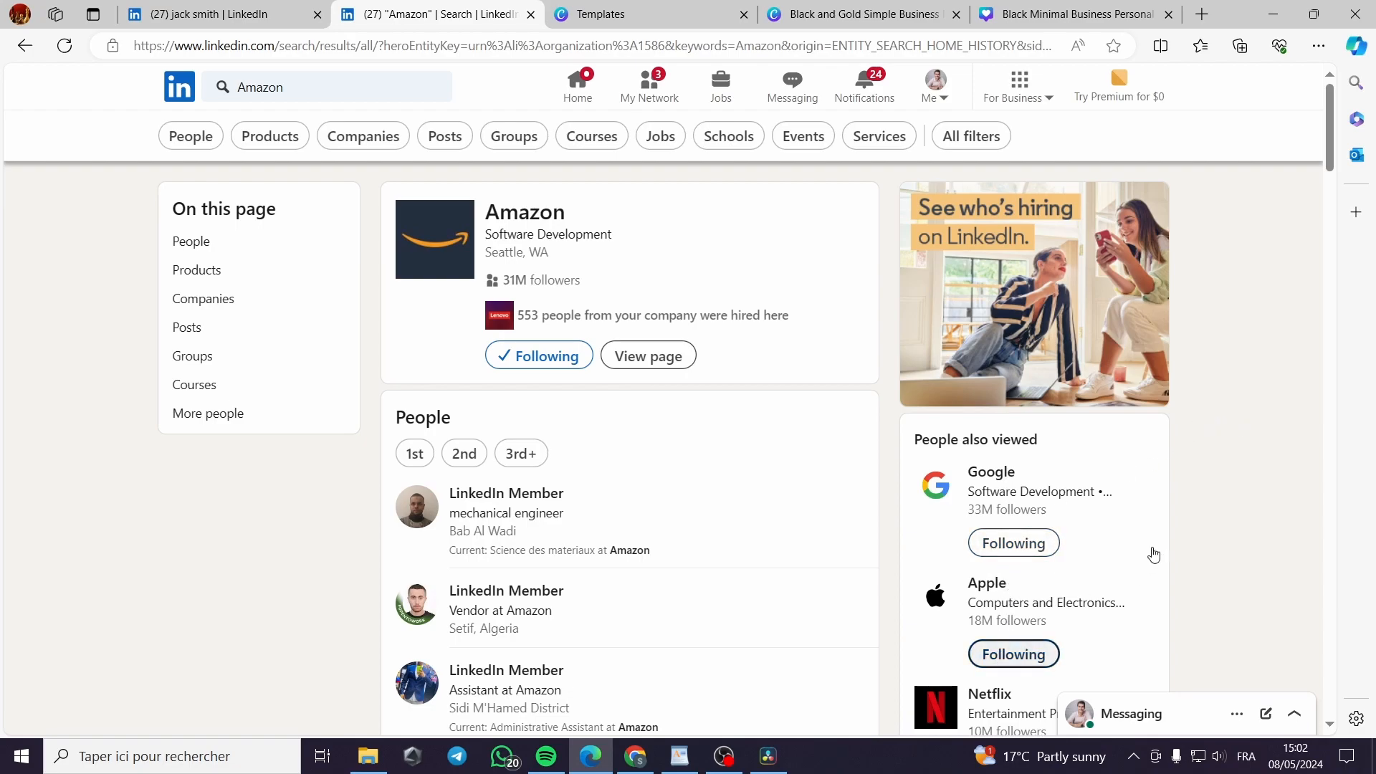
scroll(1152, 556, "down", 1)
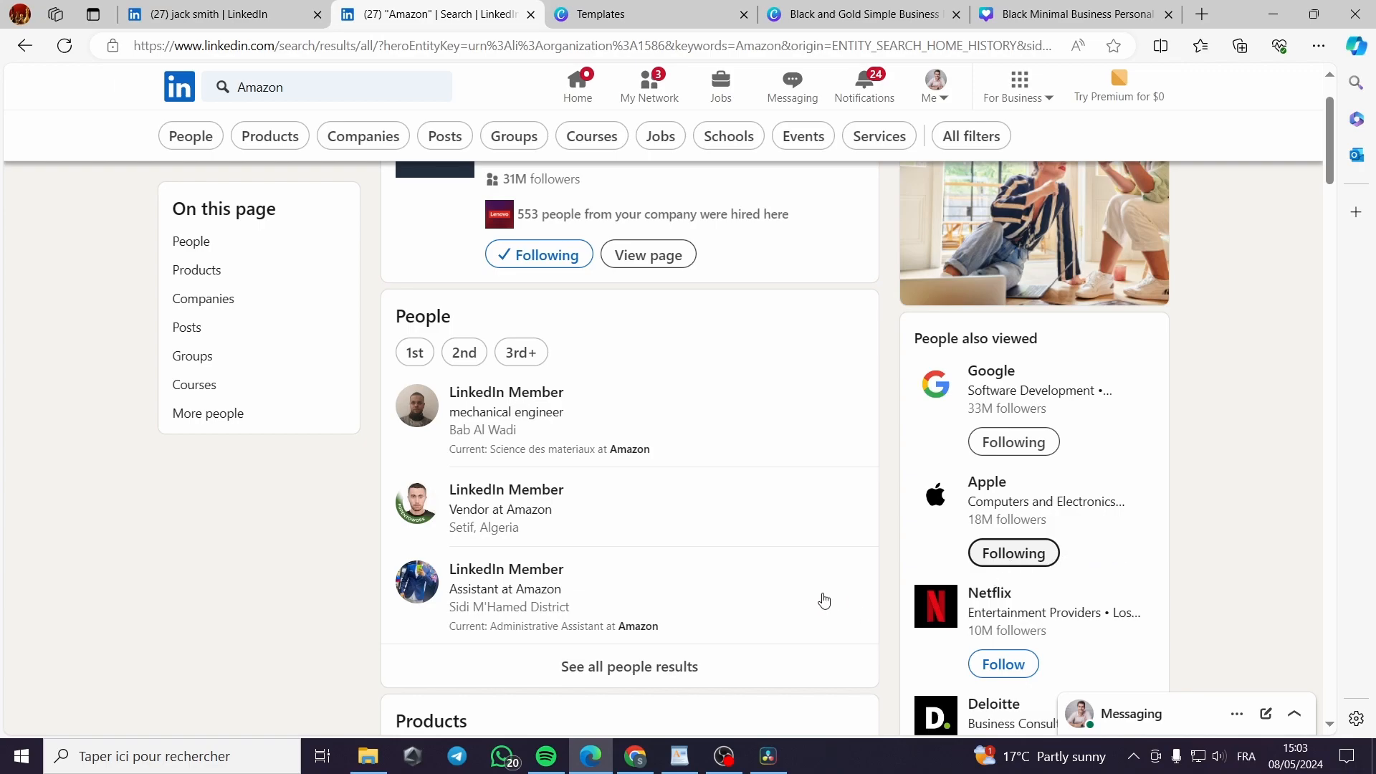
scroll(319, 609, "up", 2)
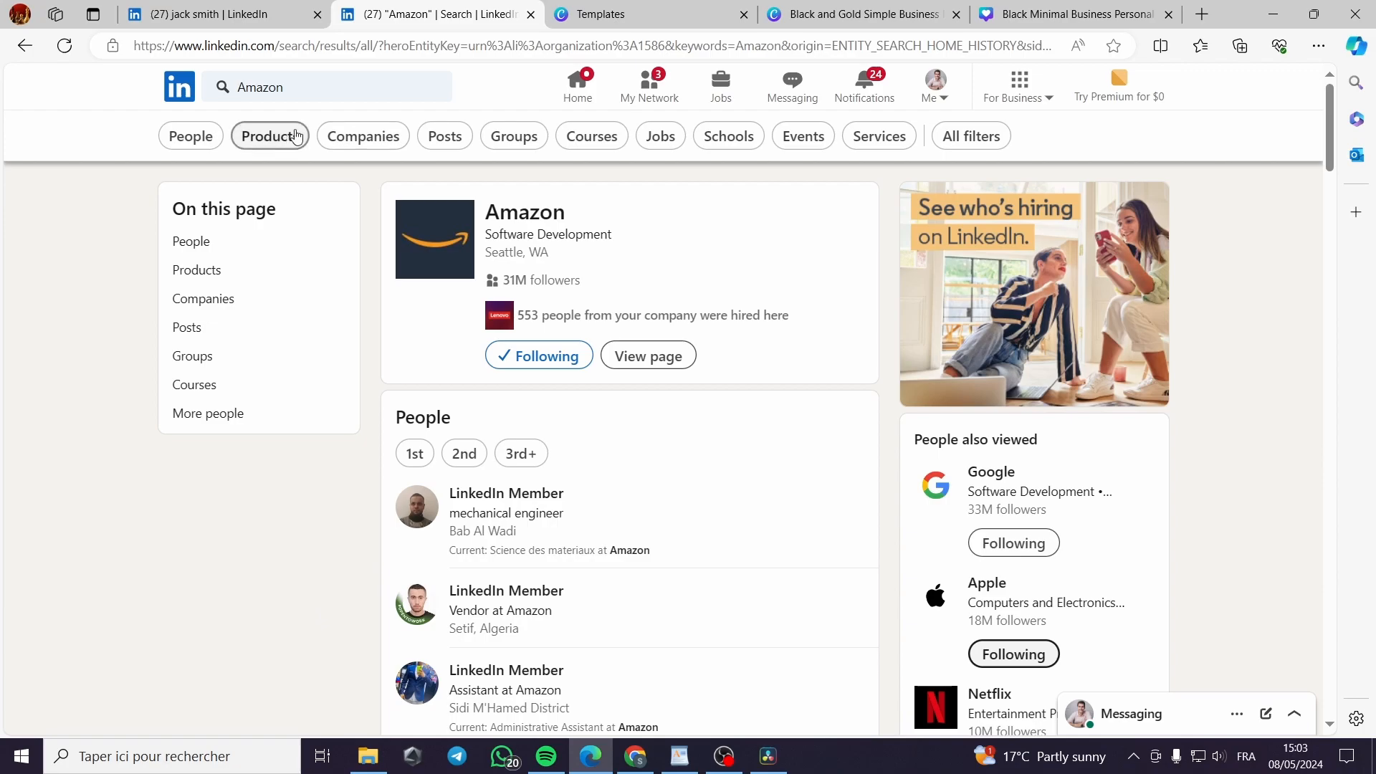